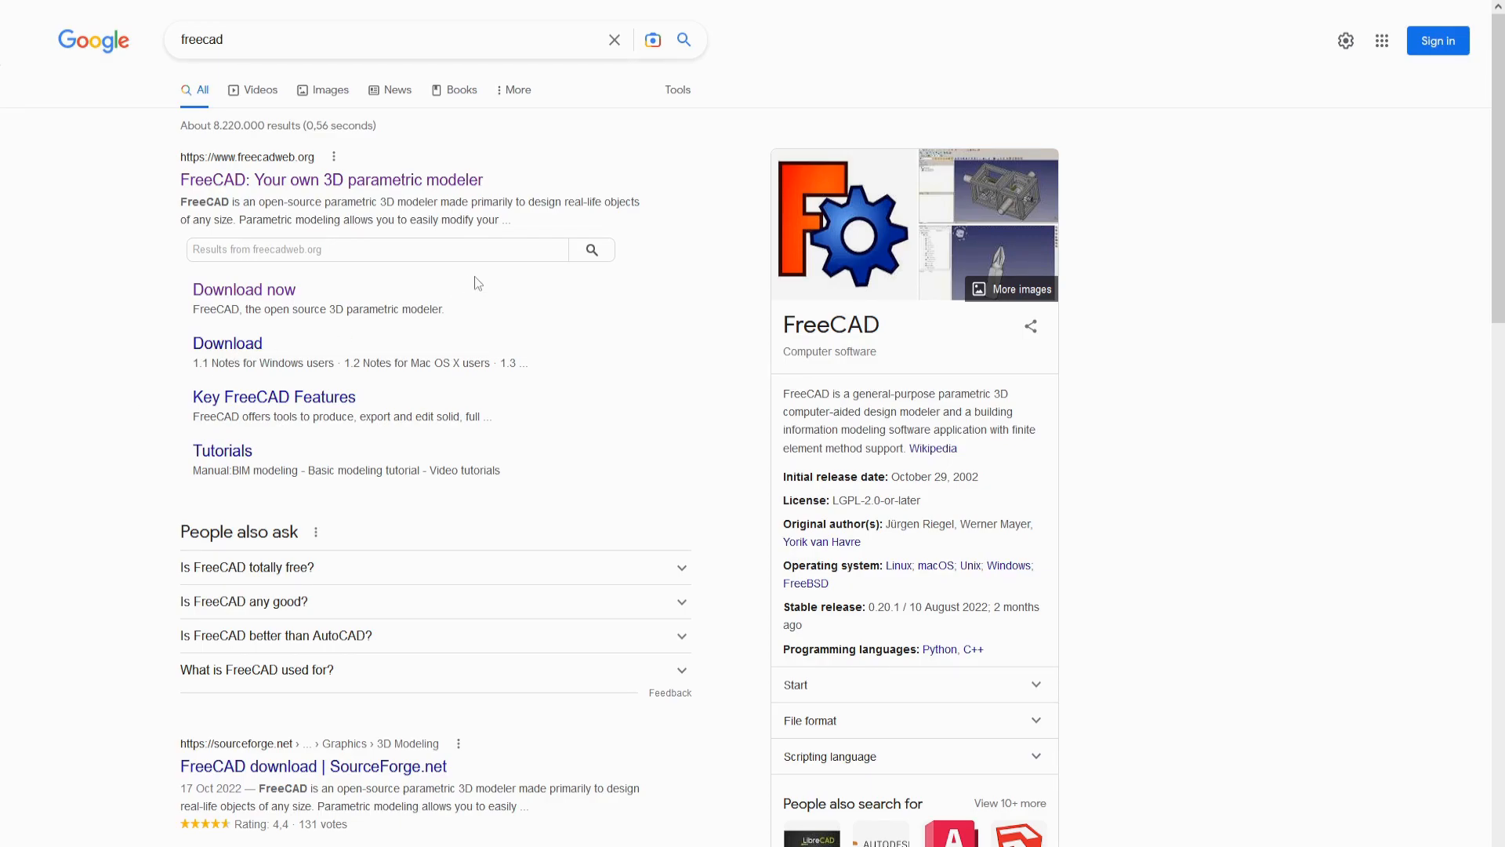
- Open the official FreeCAD website from the search results
click(376, 187)
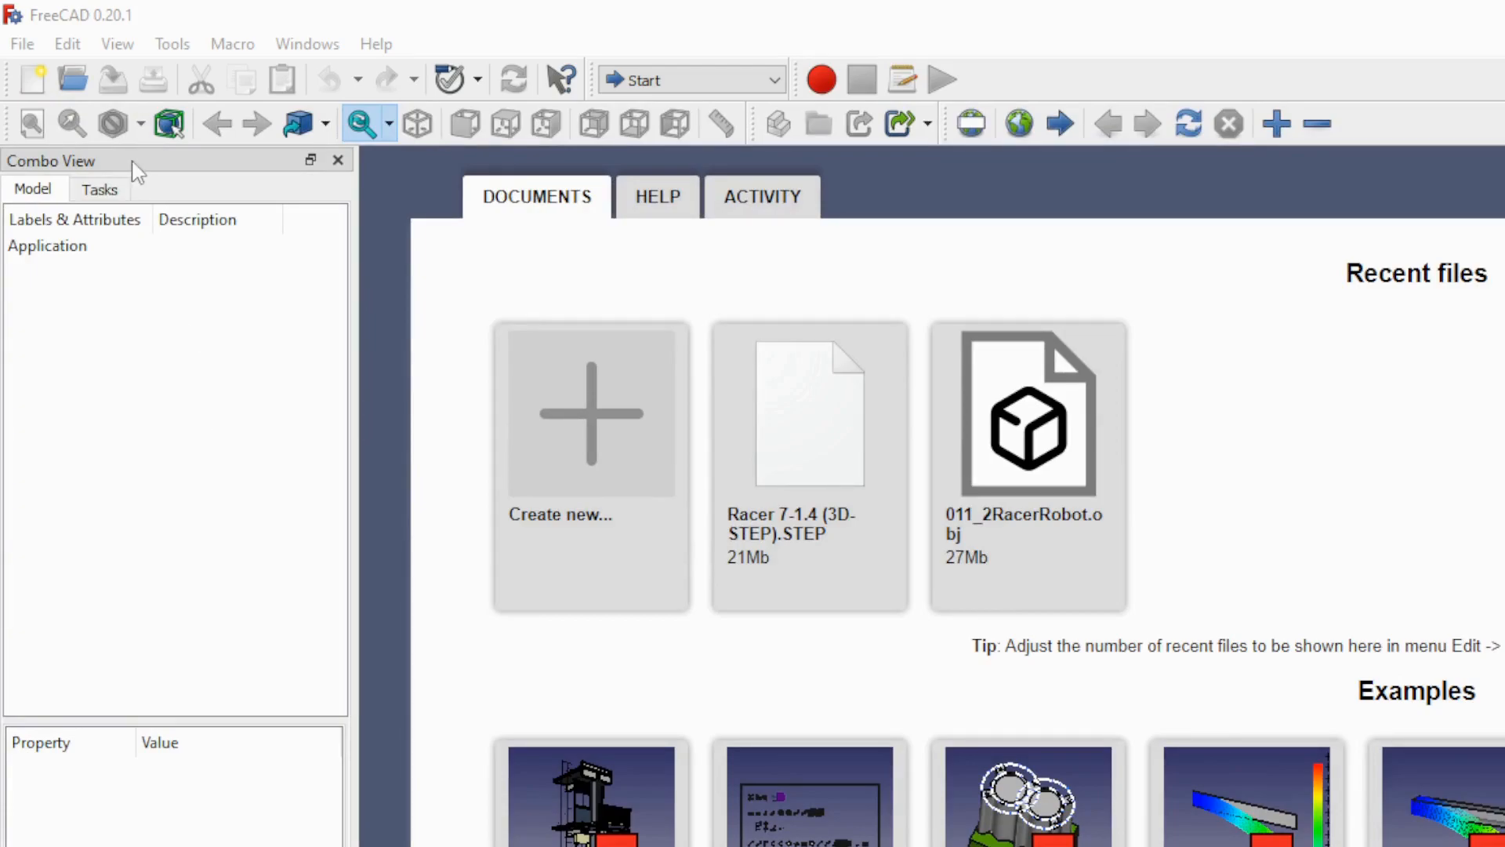
- Switch to FreeCAD and open the file Racer 7-1.4 (3D-STEP).STEP from the EN_3dstep_racer14 folder
click(22, 44)
click(43, 102)
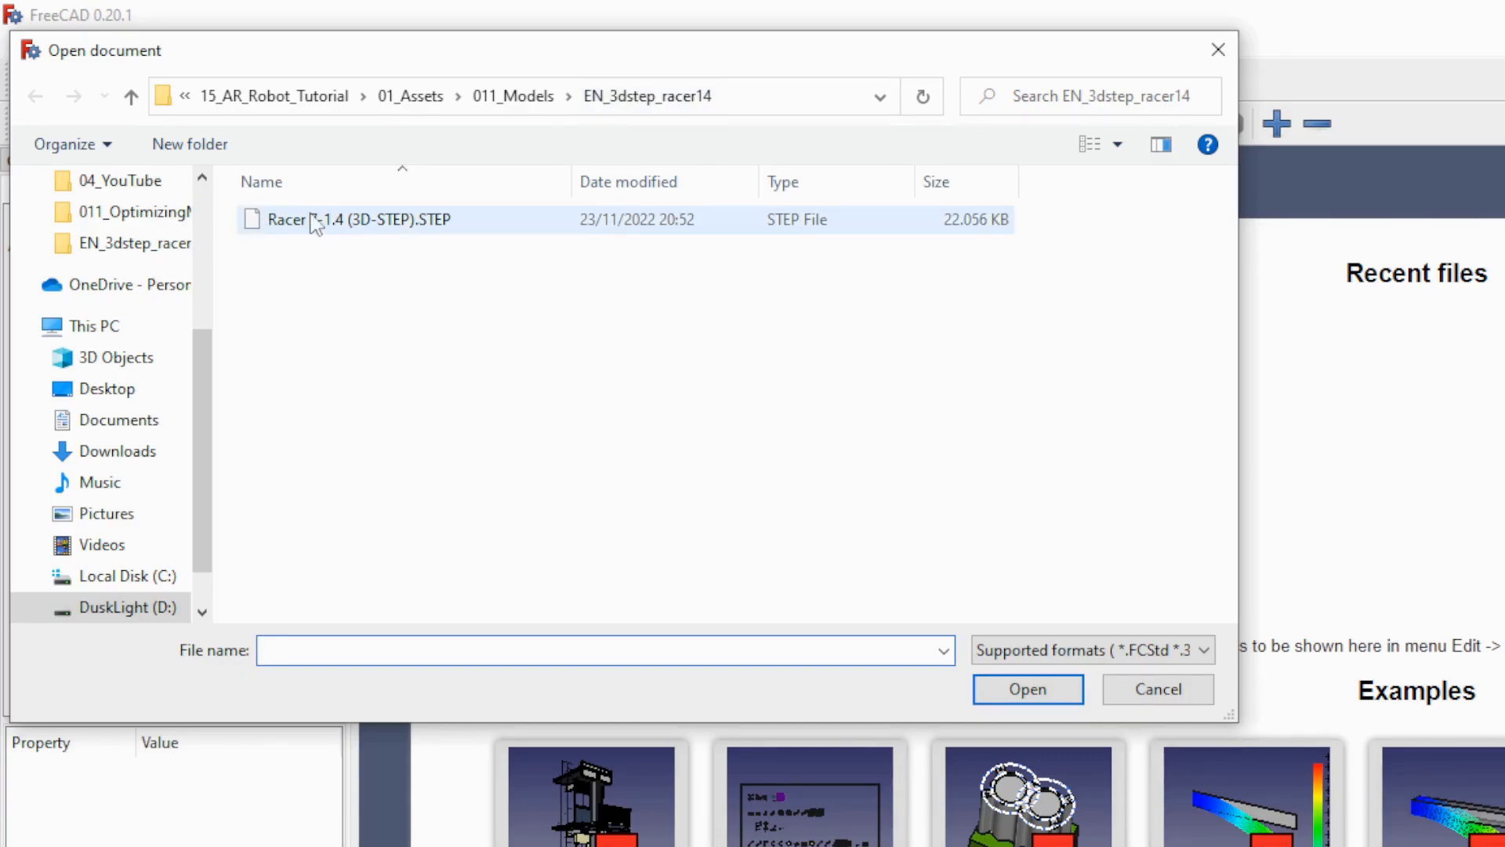
click(337, 220)
click(1024, 688)
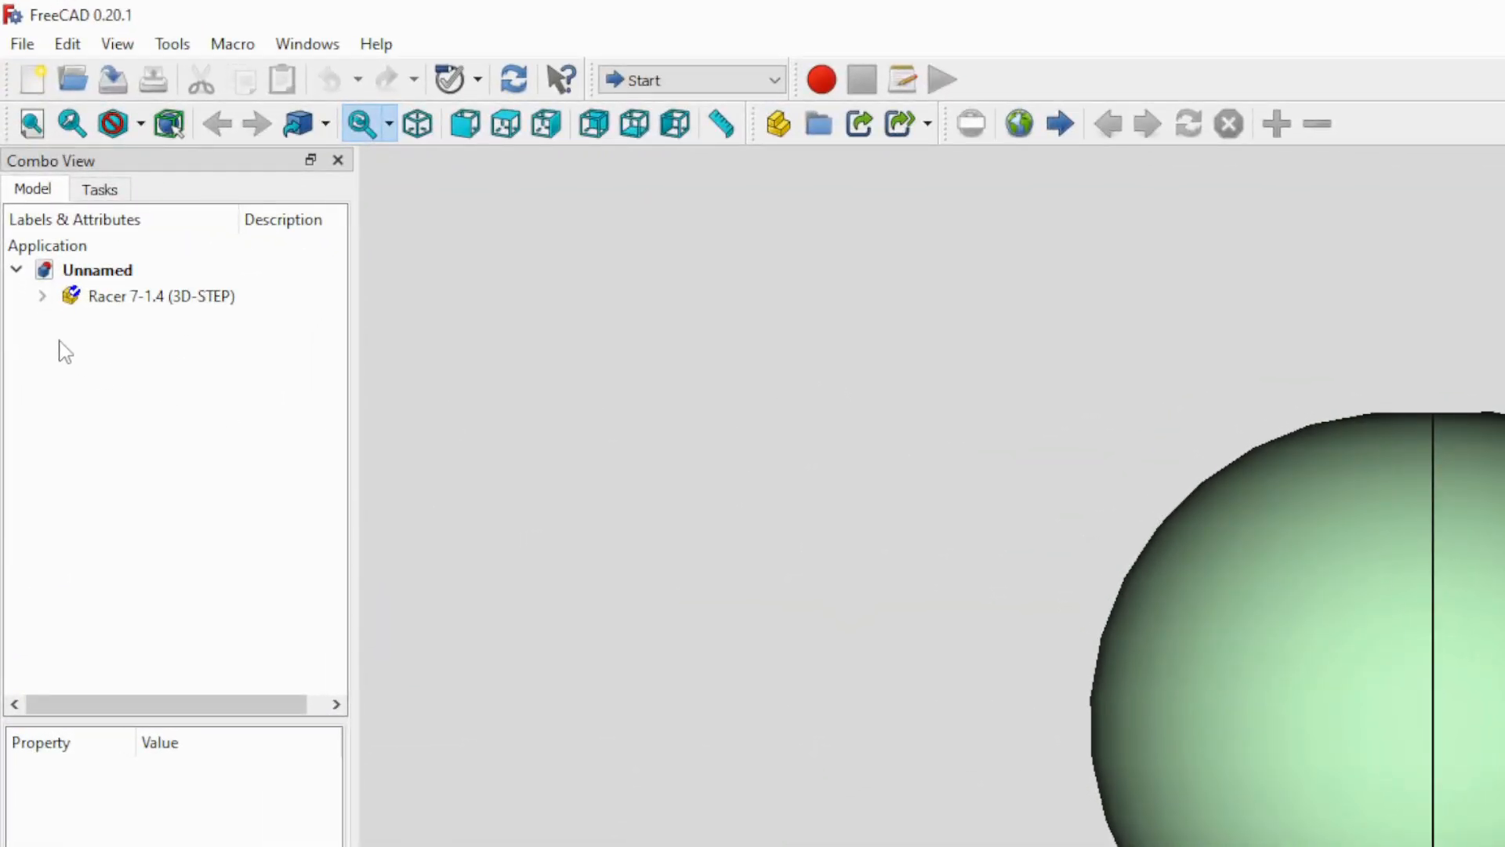
- Expand the Racer 7-1.4 (3D-STEP) assembly and examine which geometry its individual parts and the Operation Area represent
click(42, 296)
click(94, 301)
click(149, 374)
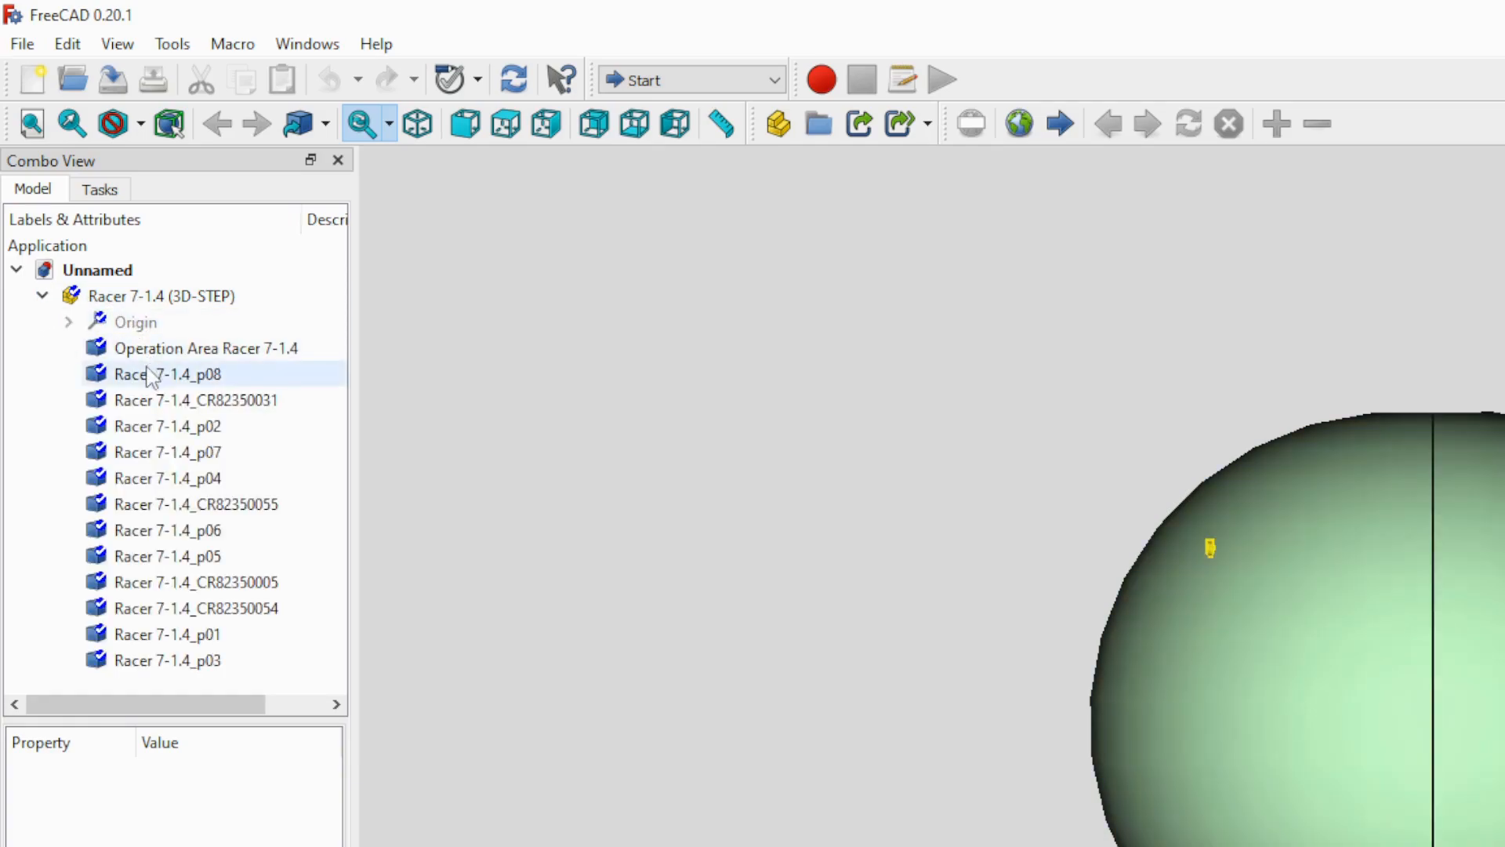
click(151, 427)
click(143, 455)
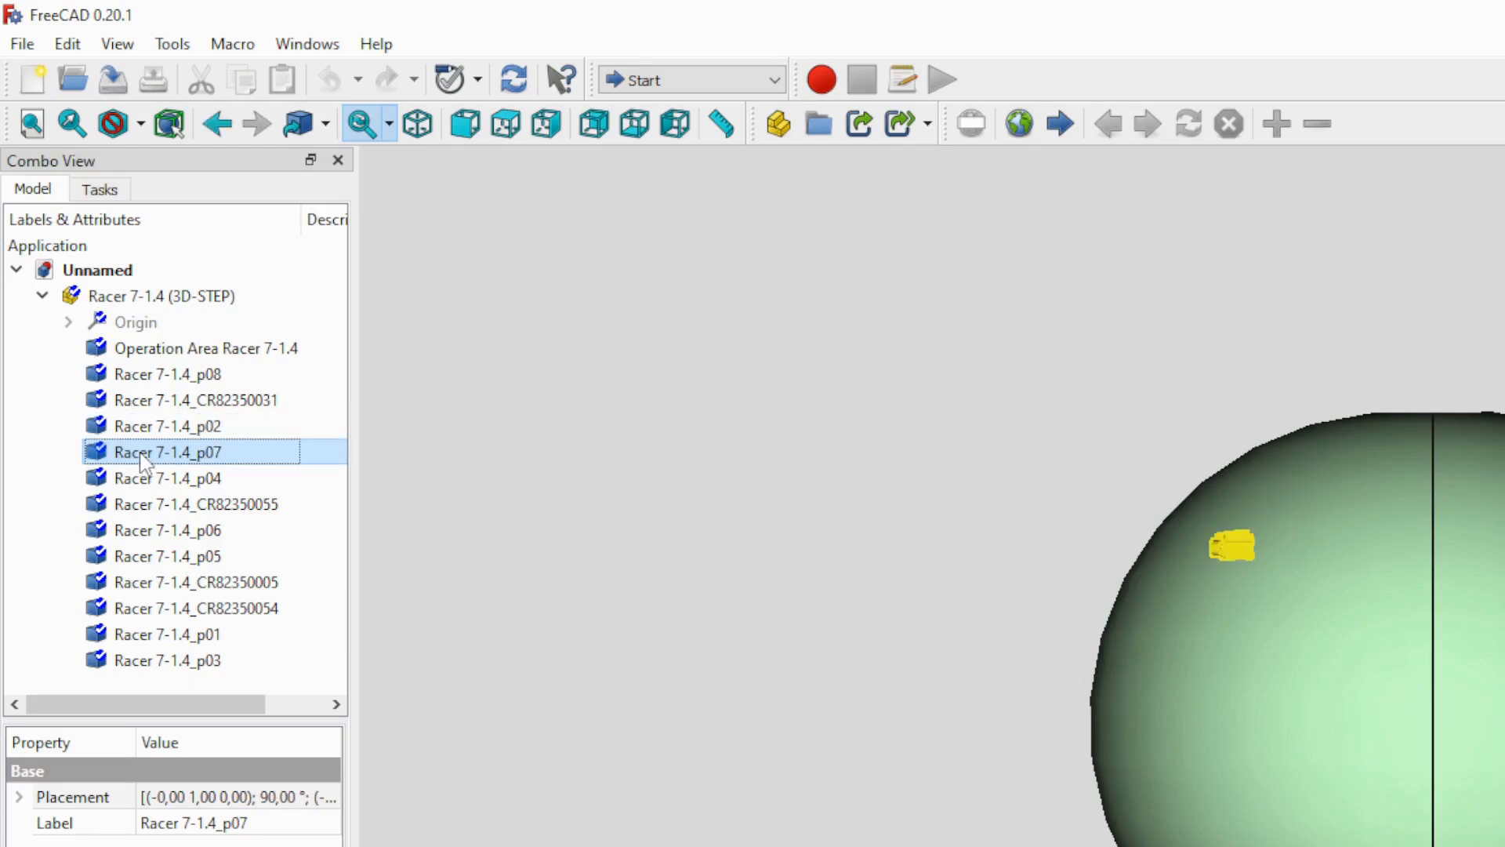
click(138, 507)
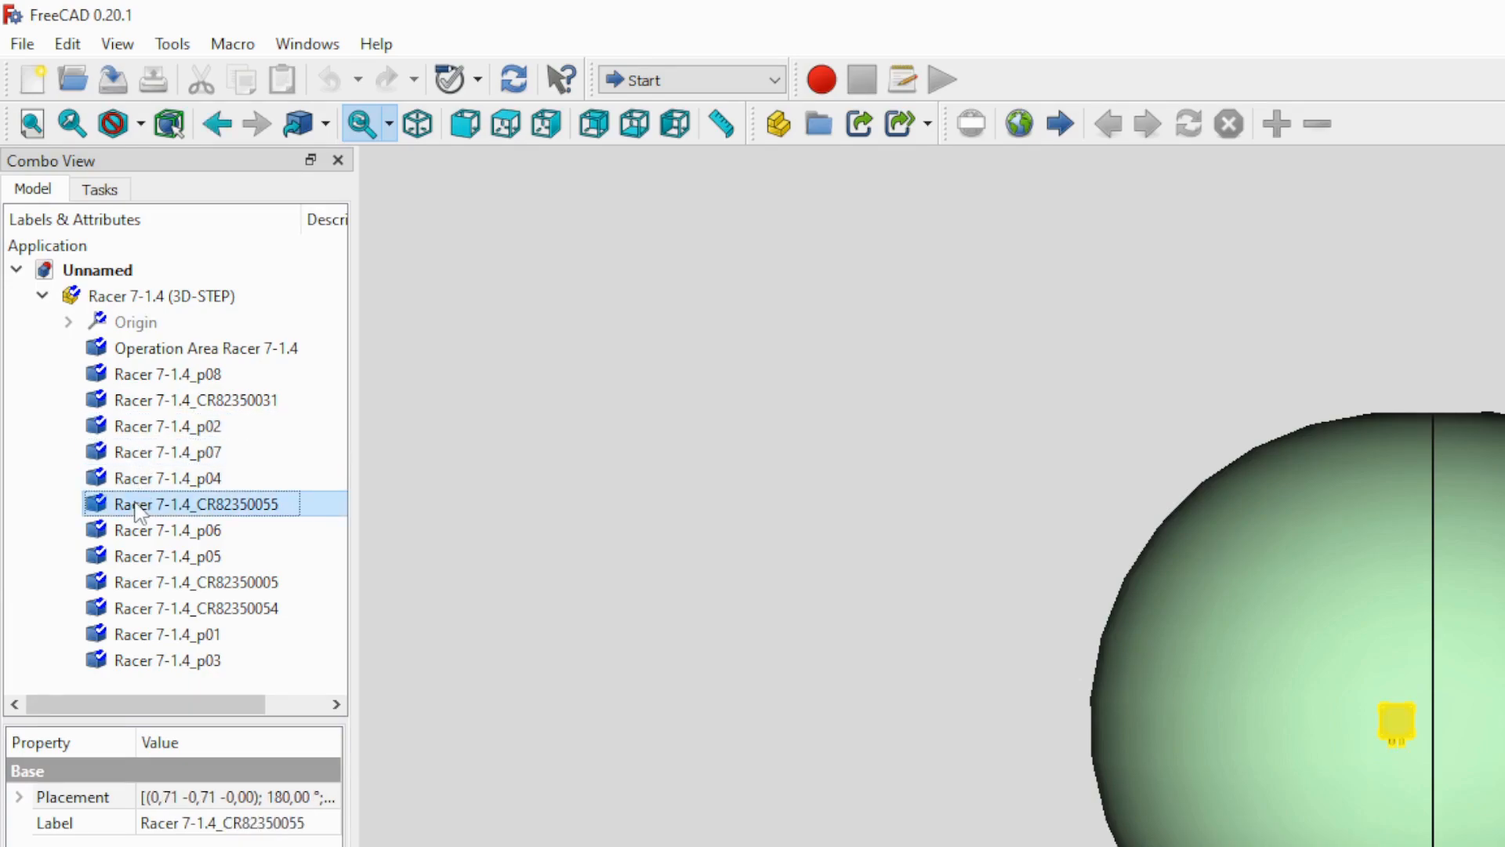
click(165, 350)
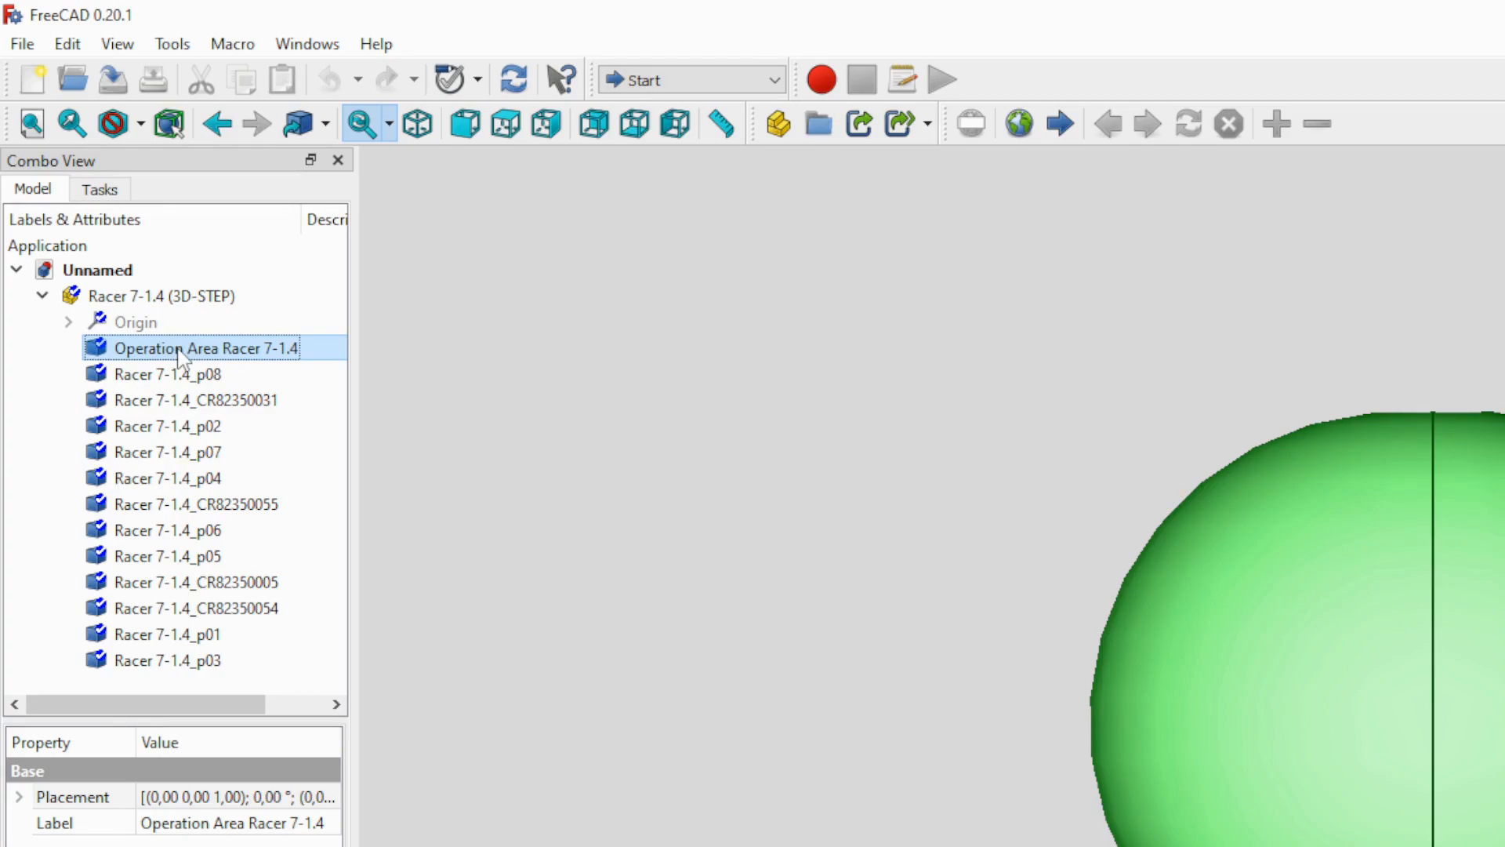
- Export all Racer 7-1.4 parts except the Operation Area together as an STL Mesh file named RobotSTL
click(180, 378)
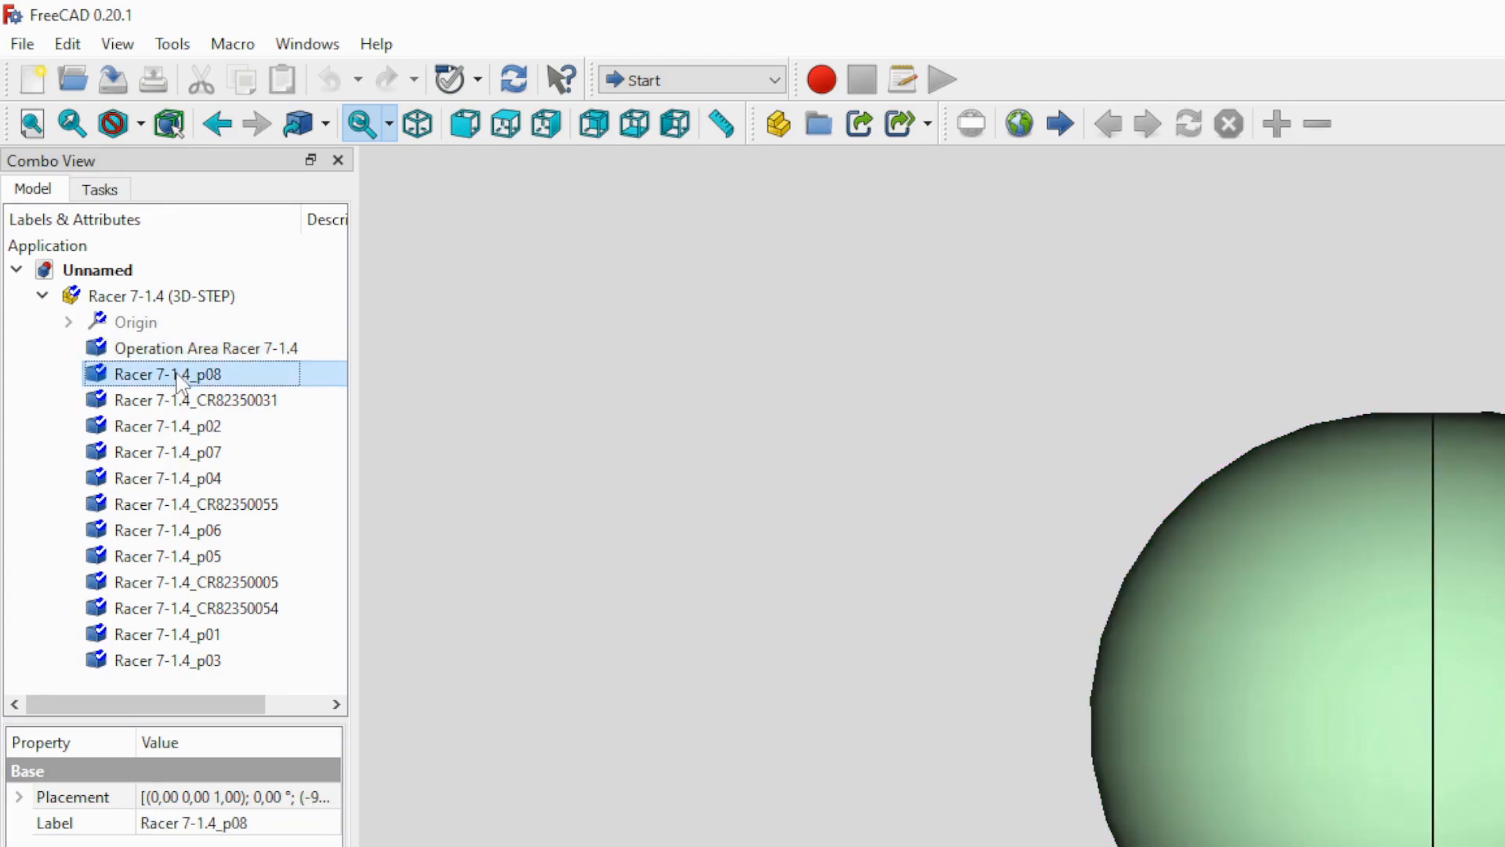
shift+click(179, 660)
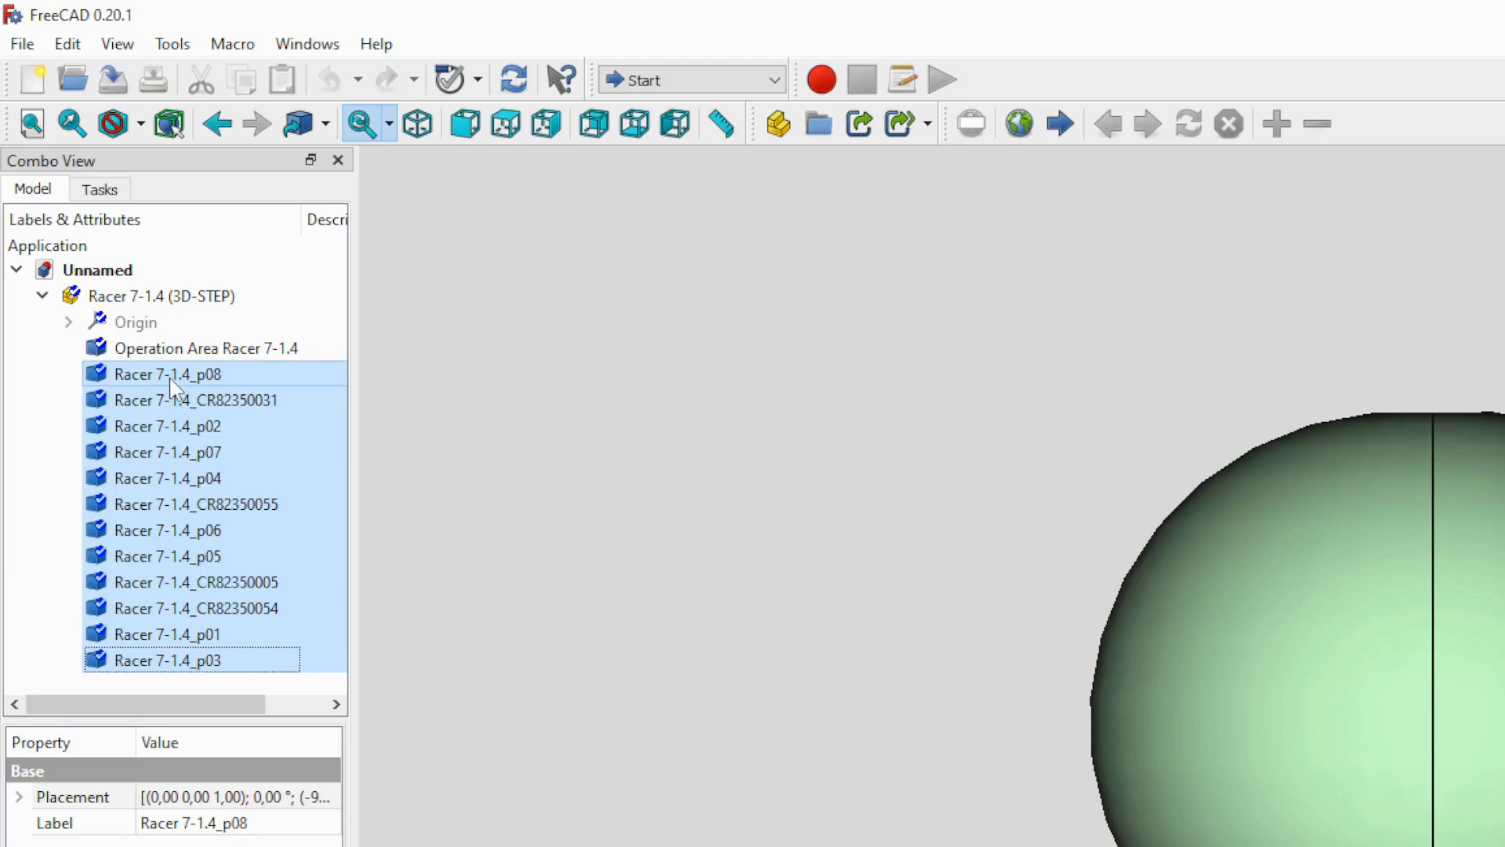
click(22, 44)
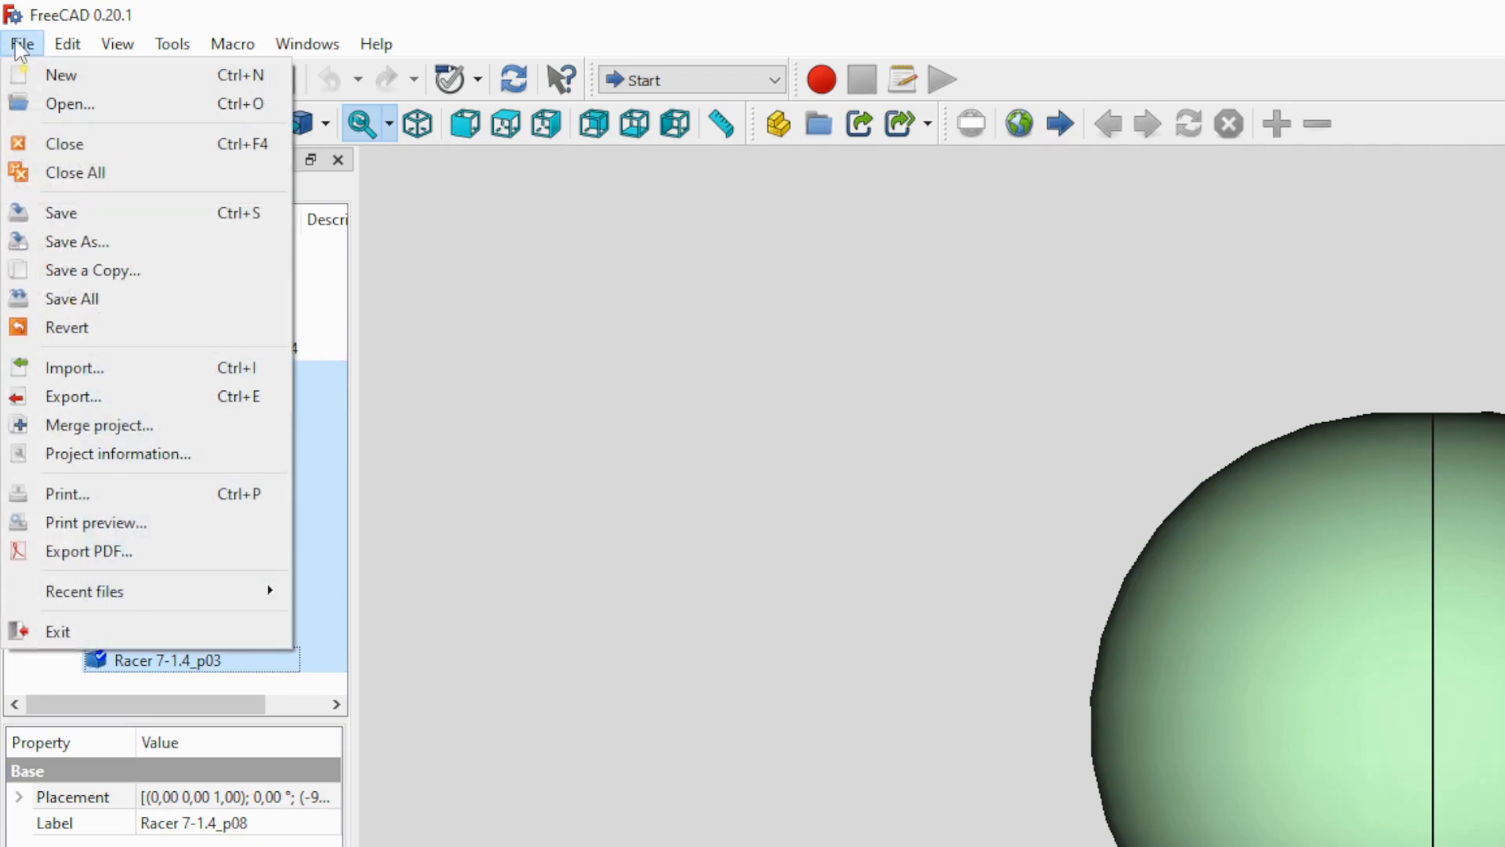
click(71, 397)
key(BackSpace)
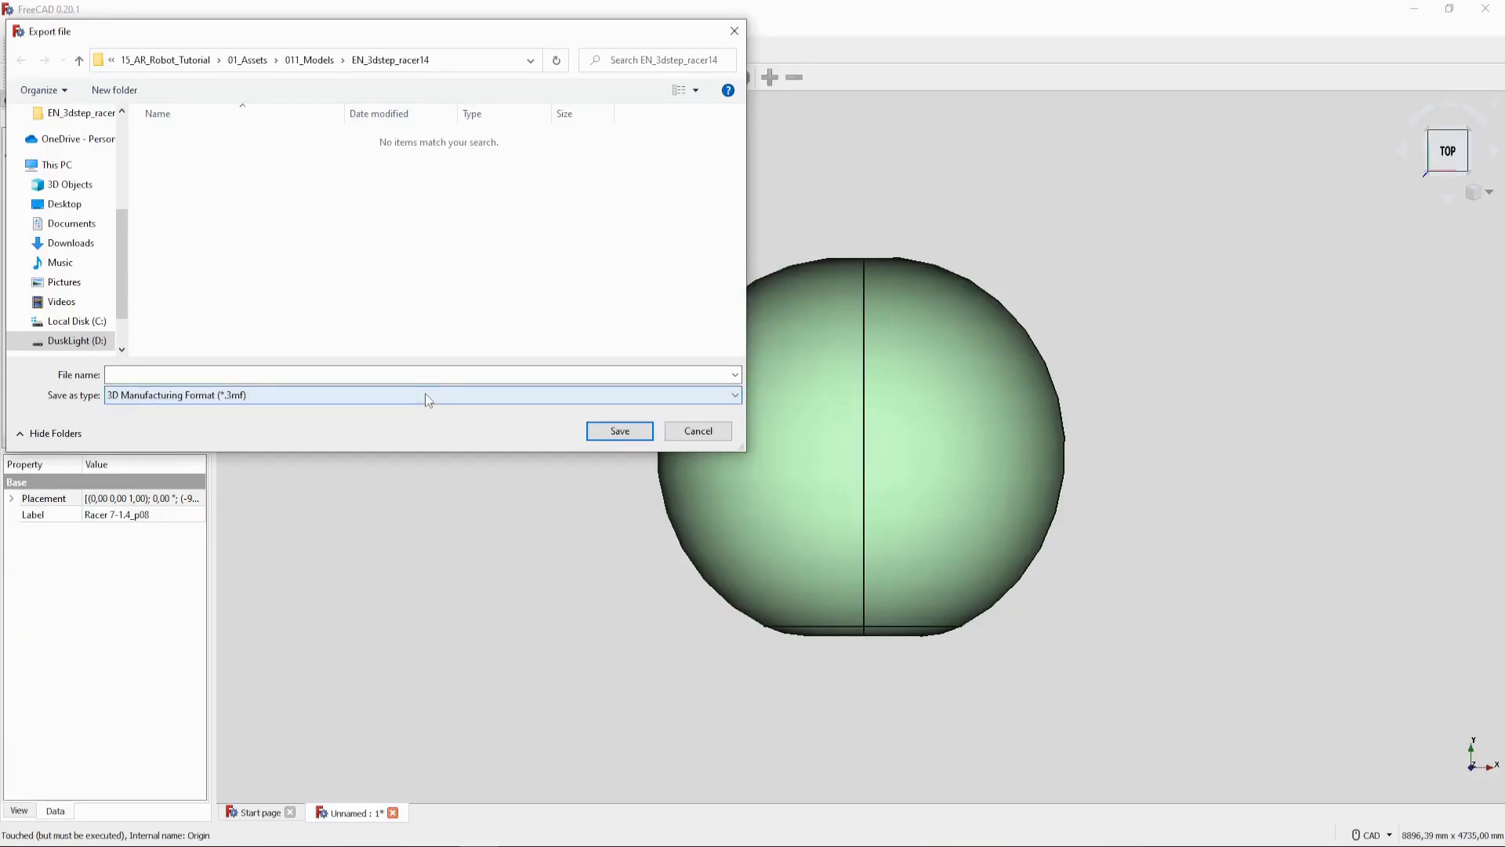
click(425, 393)
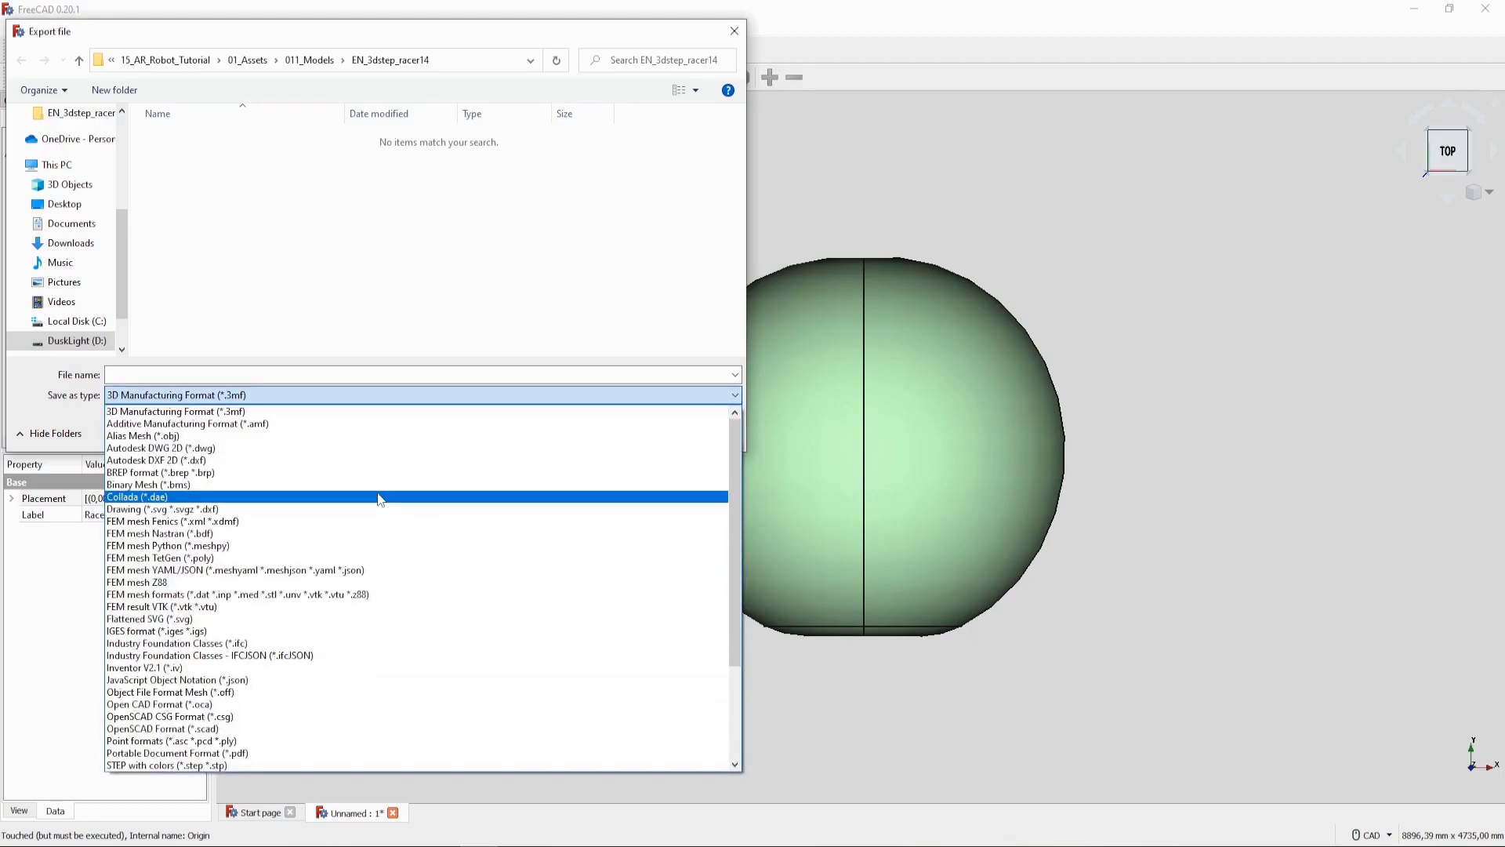
scroll(378, 499, down, 4)
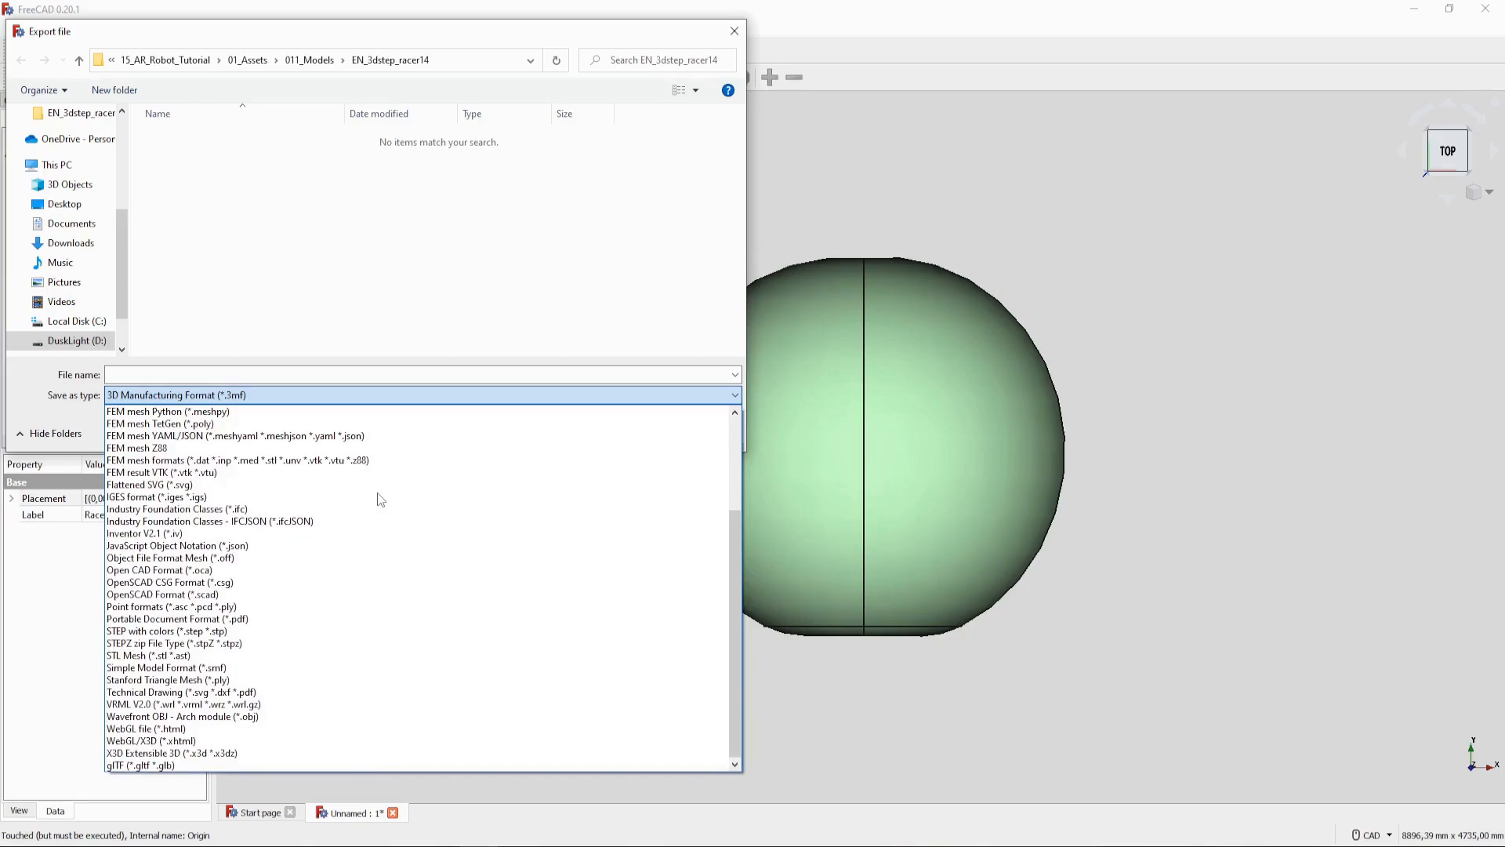
click(136, 657)
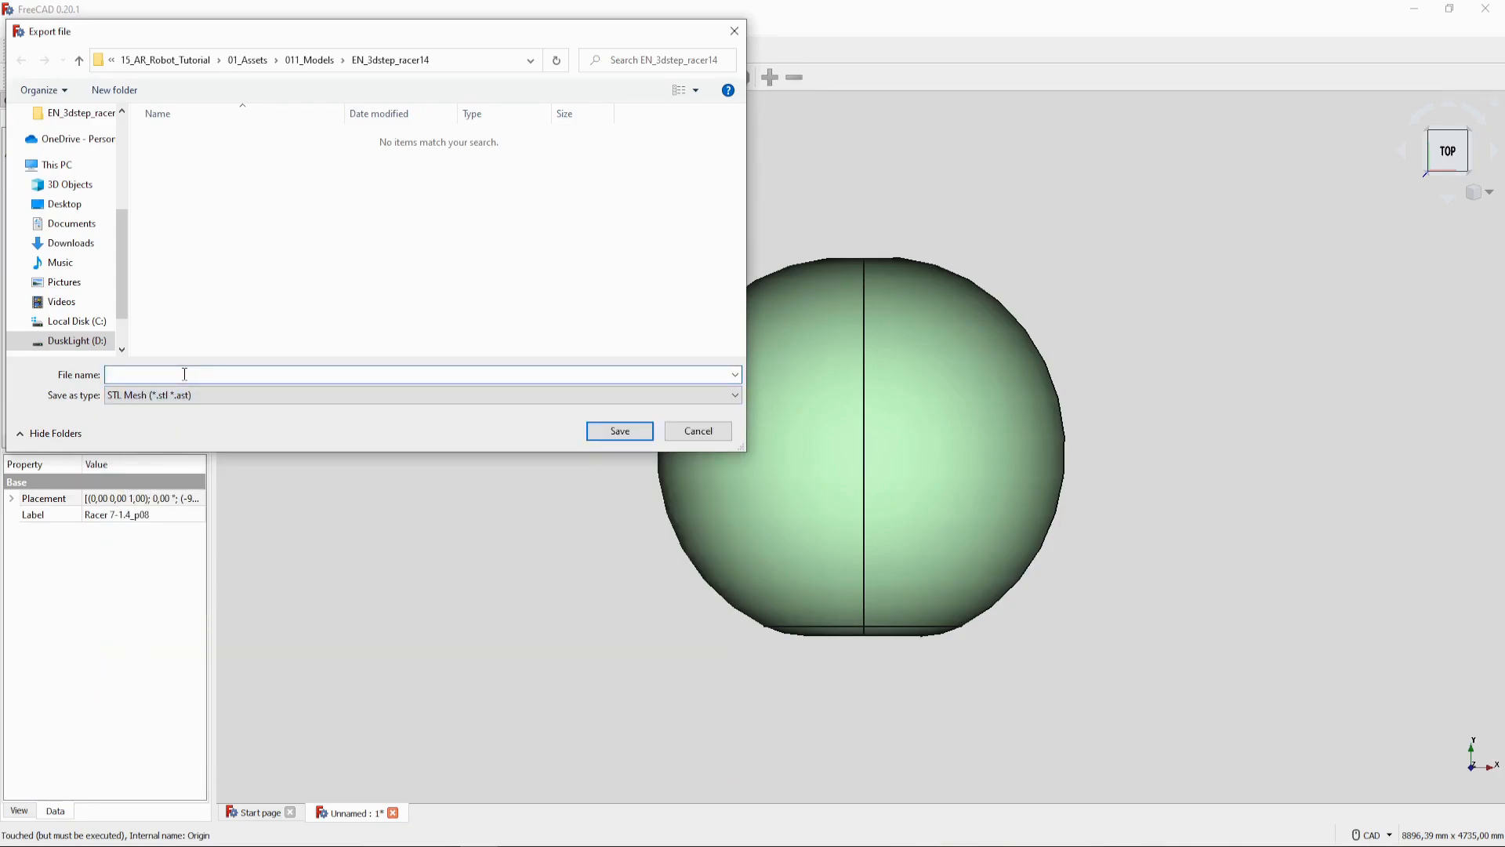
text(RobotSTL)
click(619, 431)
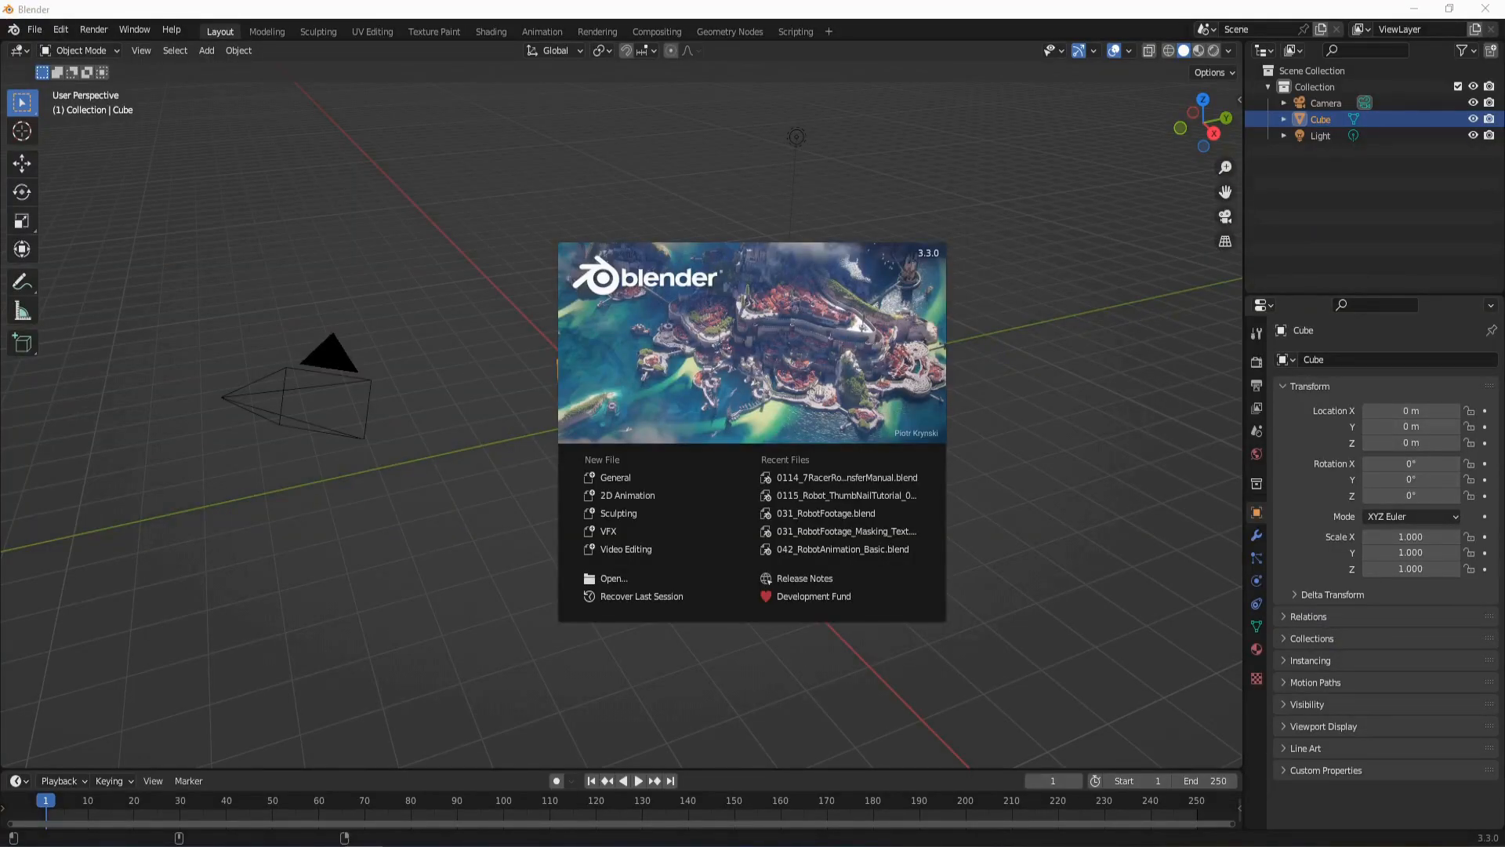
- Switch to Blender, dismiss the splash screen and delete the default cube
click(338, 224)
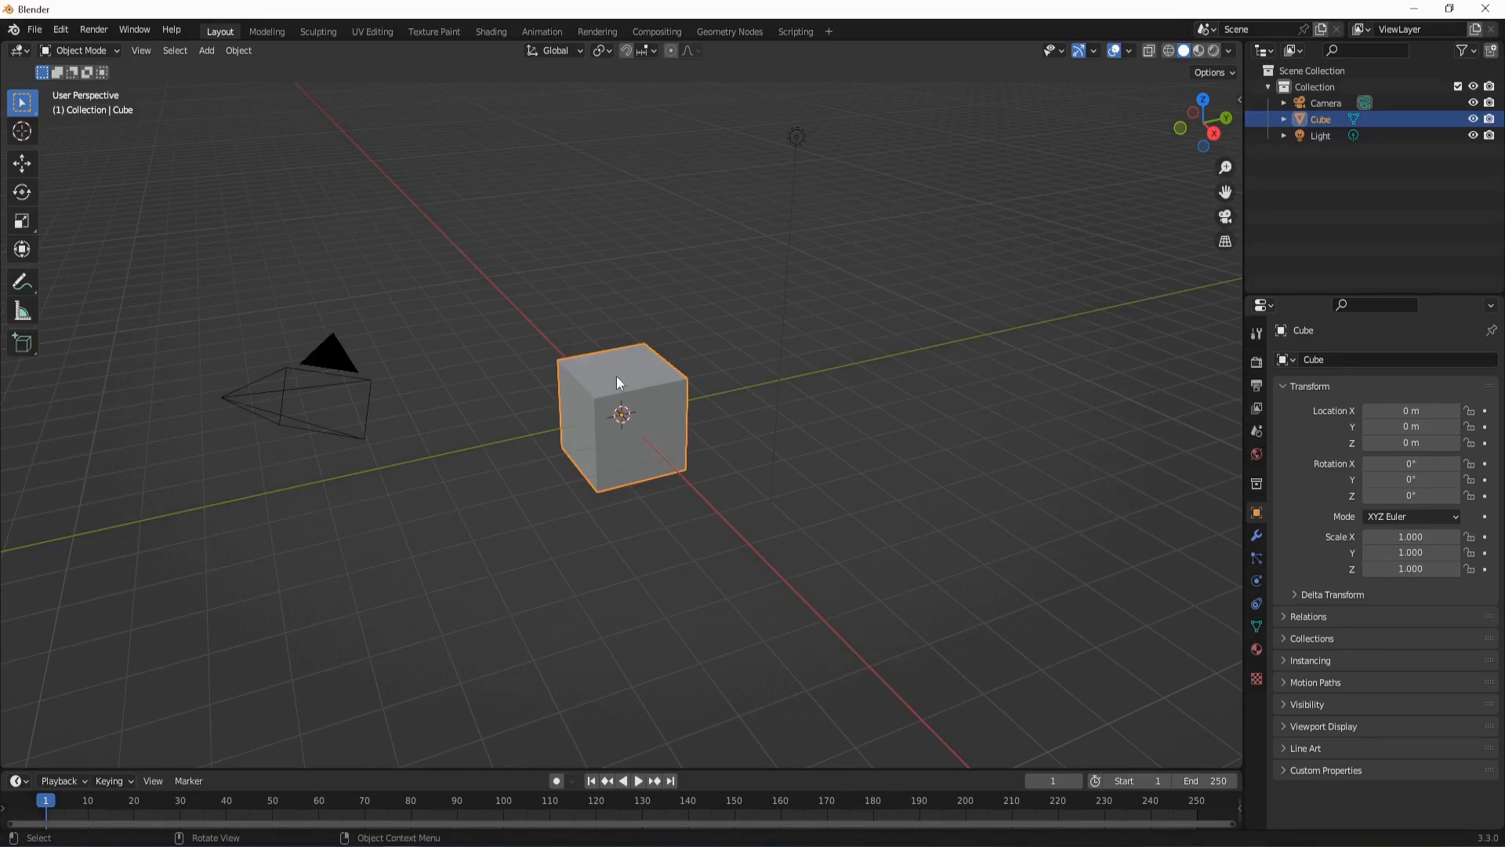
key(Delete)
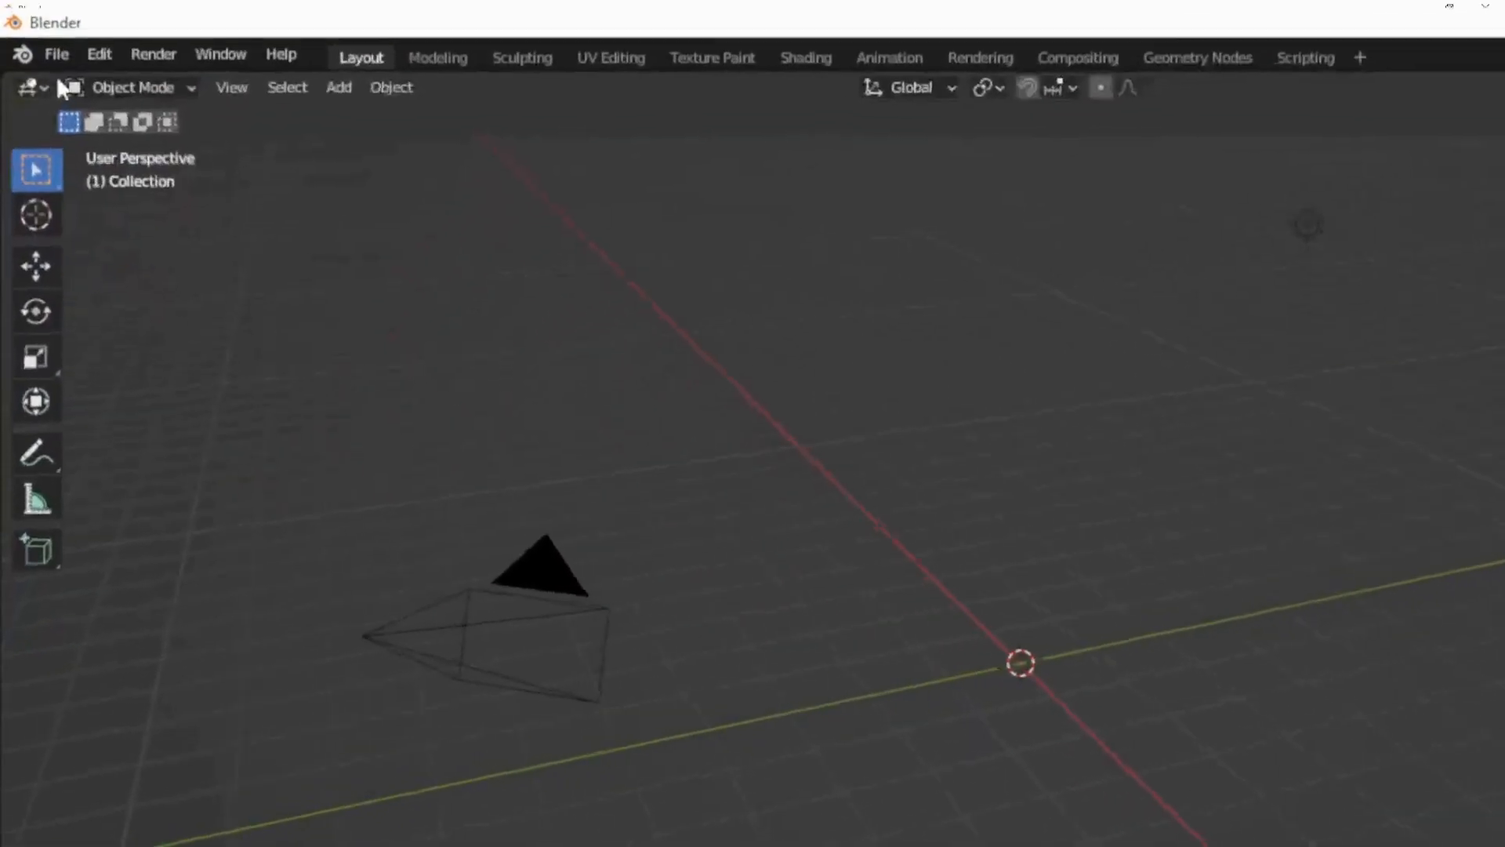
- Import RobotSTL.stl from the 011_Models\EN_3dstep_racer14 project folder with the default STL settings
click(36, 28)
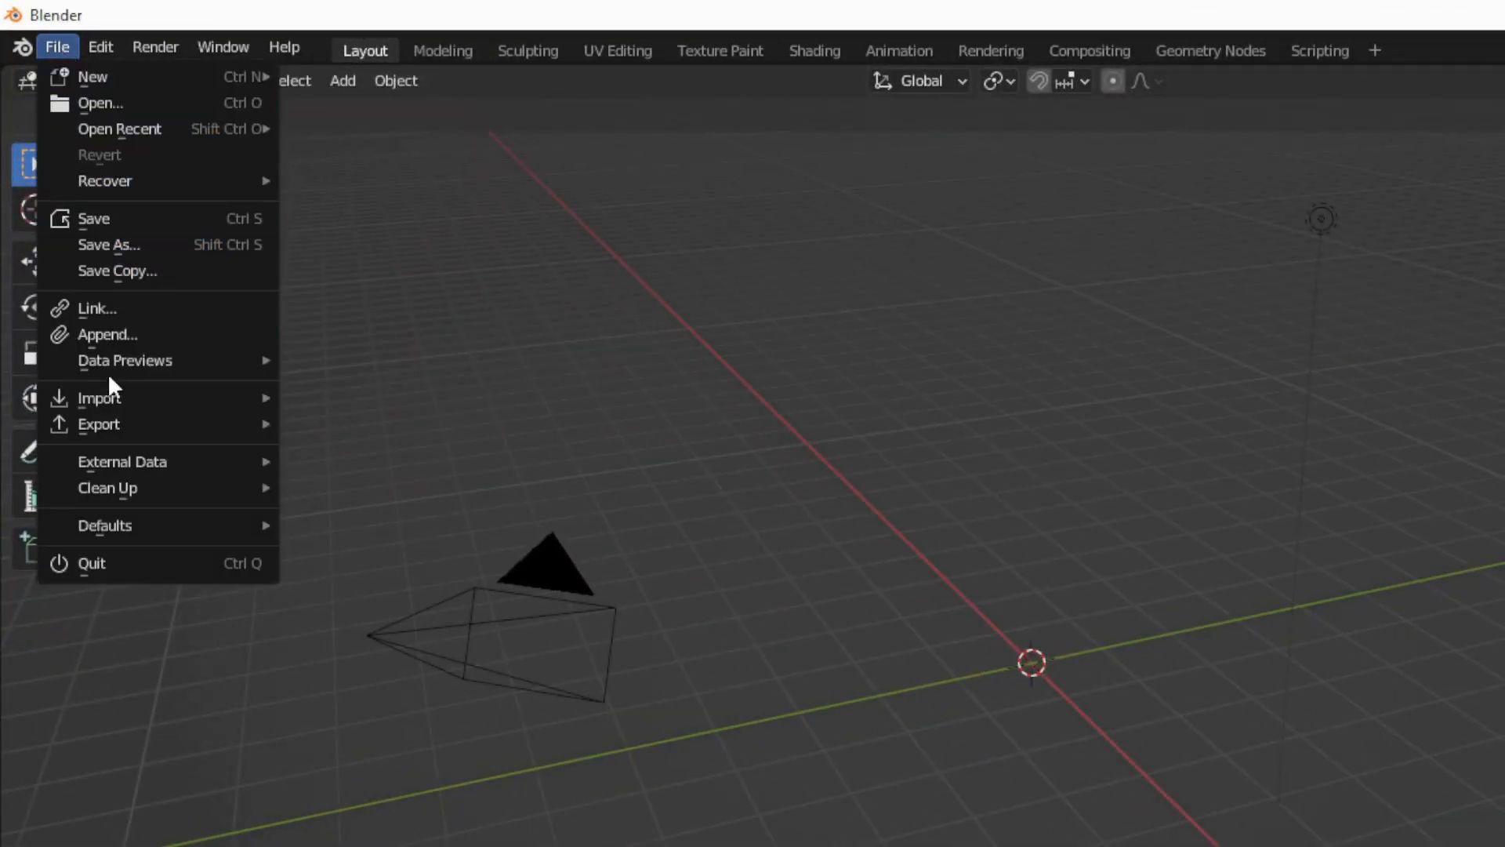
mouse_move(107, 396)
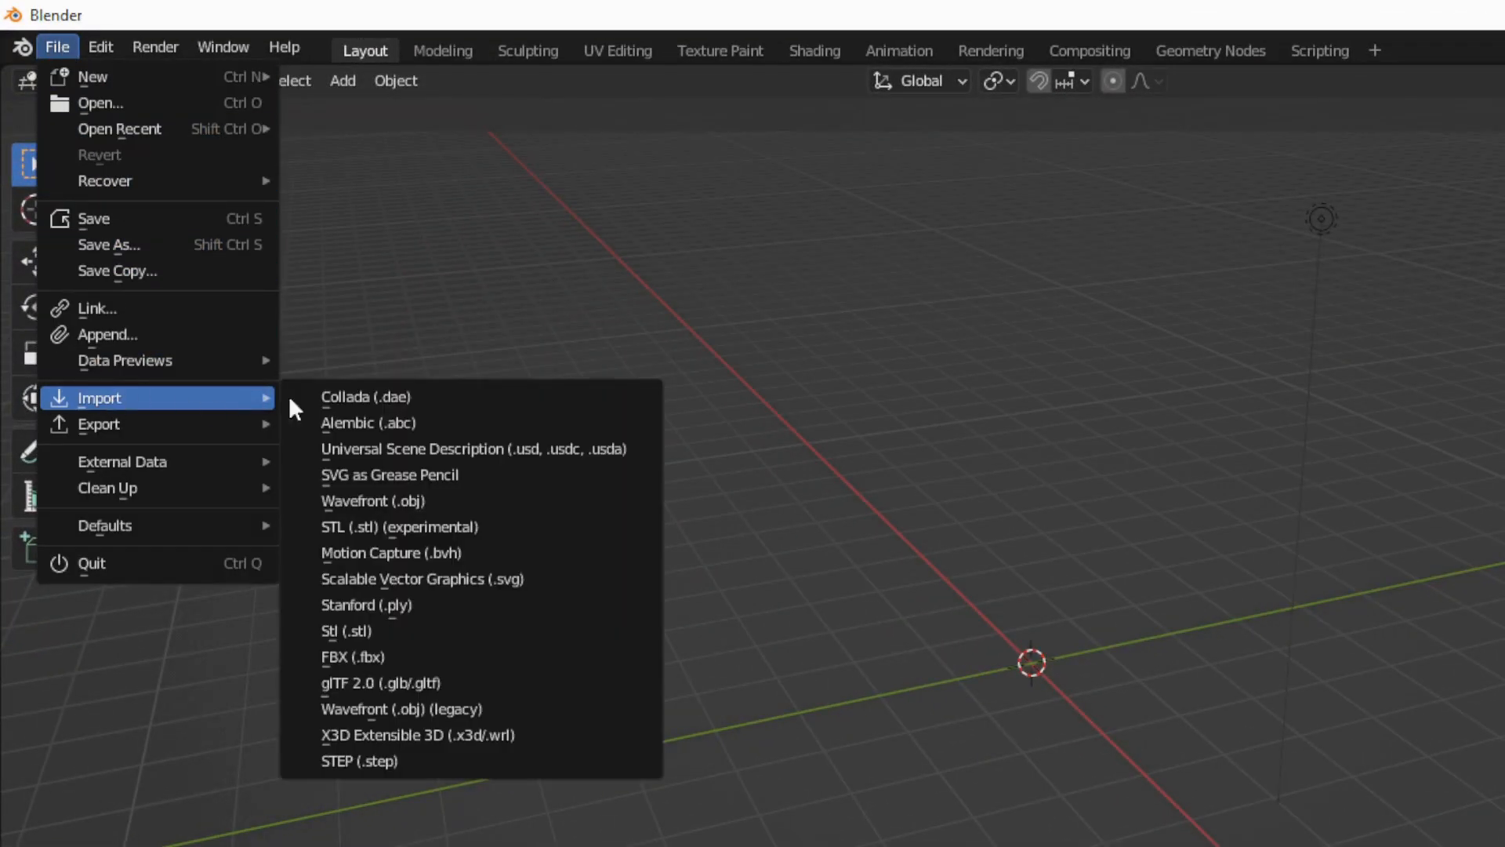
click(364, 631)
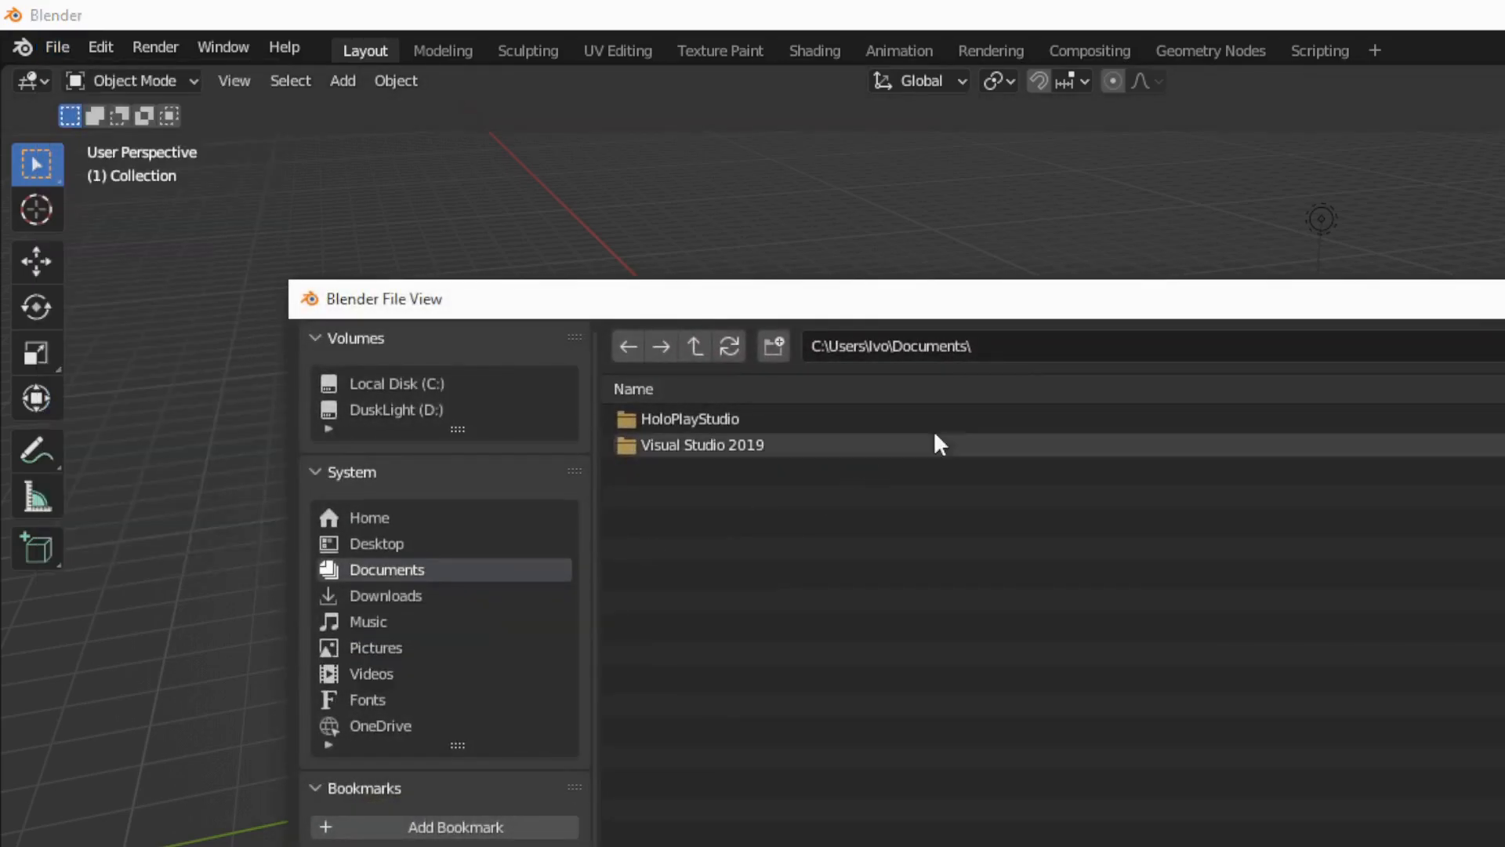
click(999, 345)
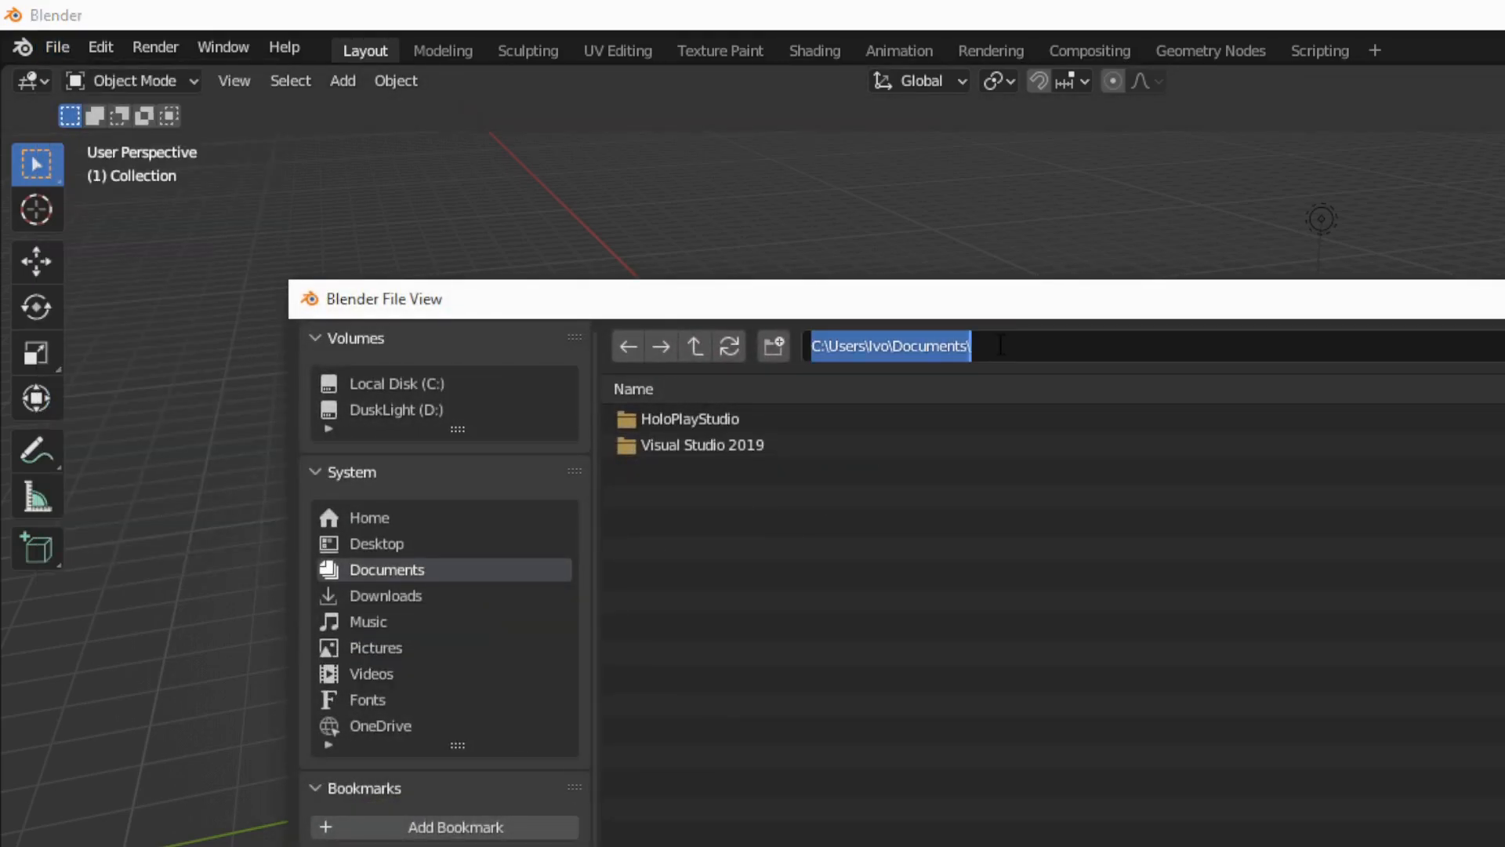
text(D:\DuskLight\01_XR\Projects_Current\15_AR_Robot_Tutorial\01_Assets\011_Models\EN_3dstep_racer14\)
key(Return)
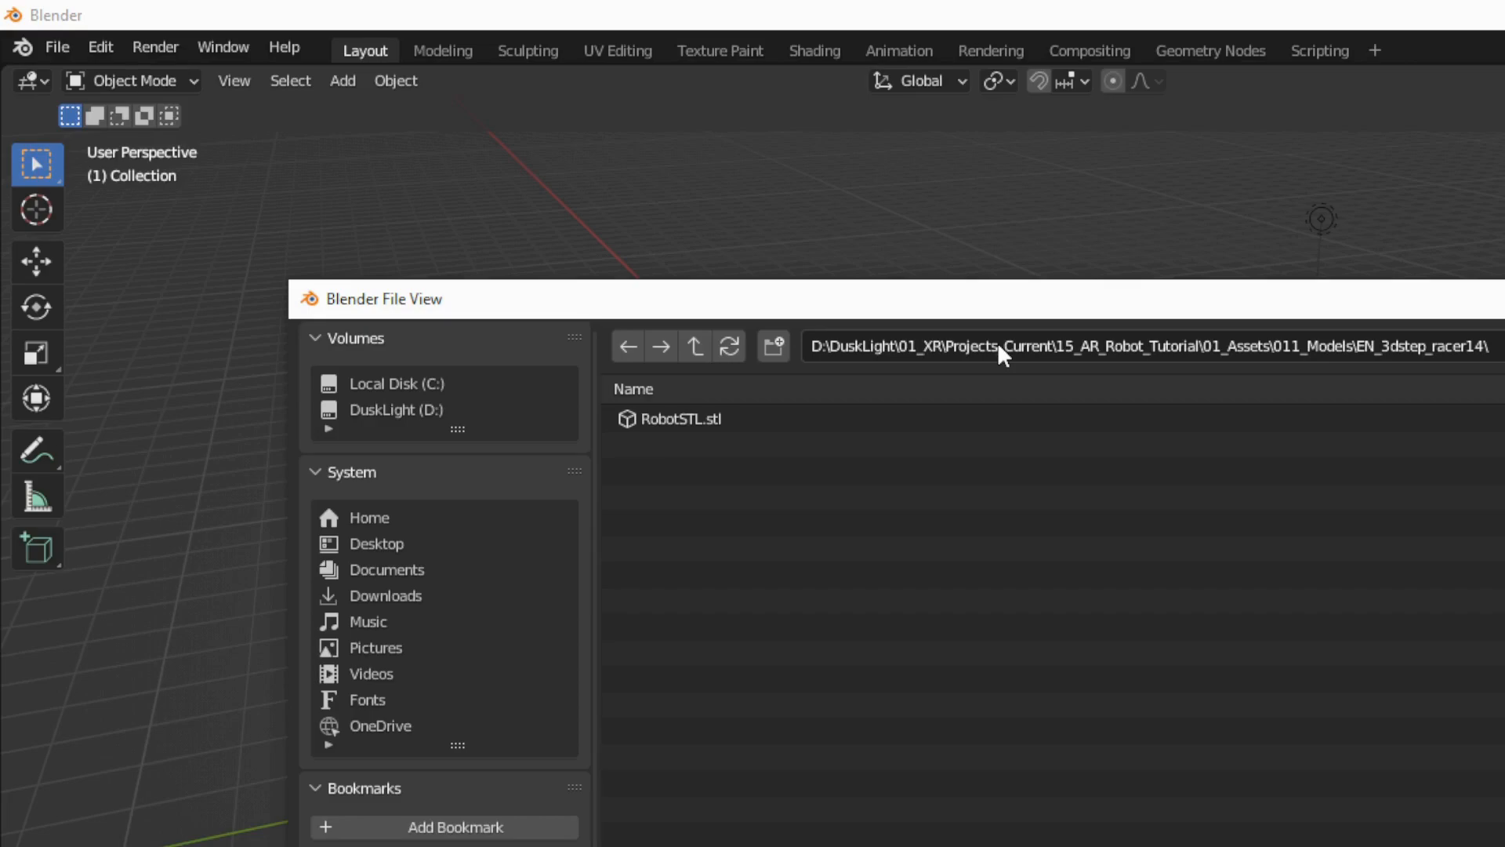
click(669, 419)
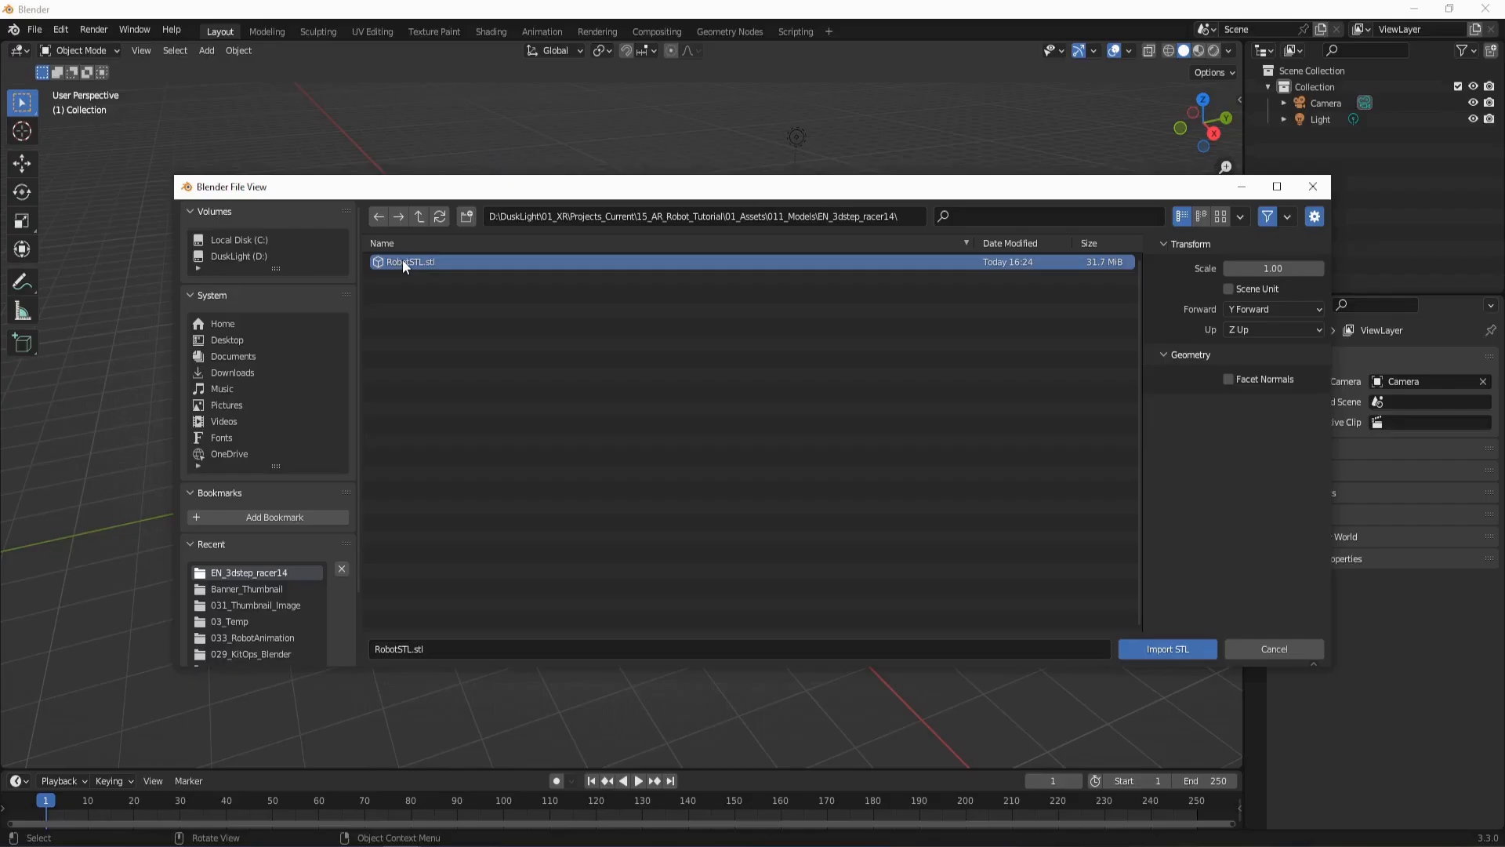
click(1168, 649)
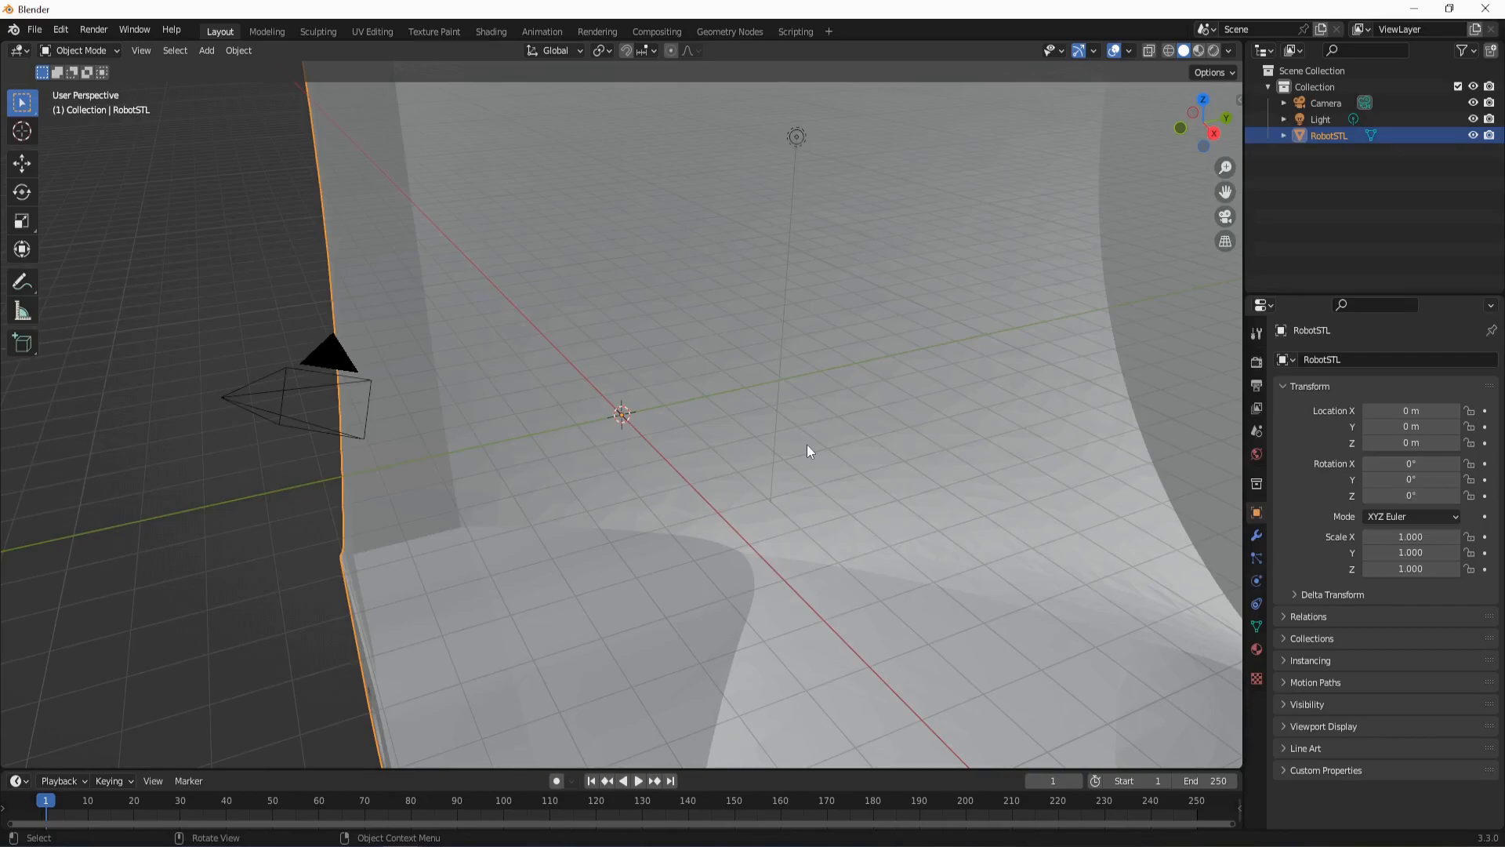
- Change the units of RobotSTL's X, Y and Z dimension values from metres to millimetres, keeping the numbers
scroll(807, 451, down, 12)
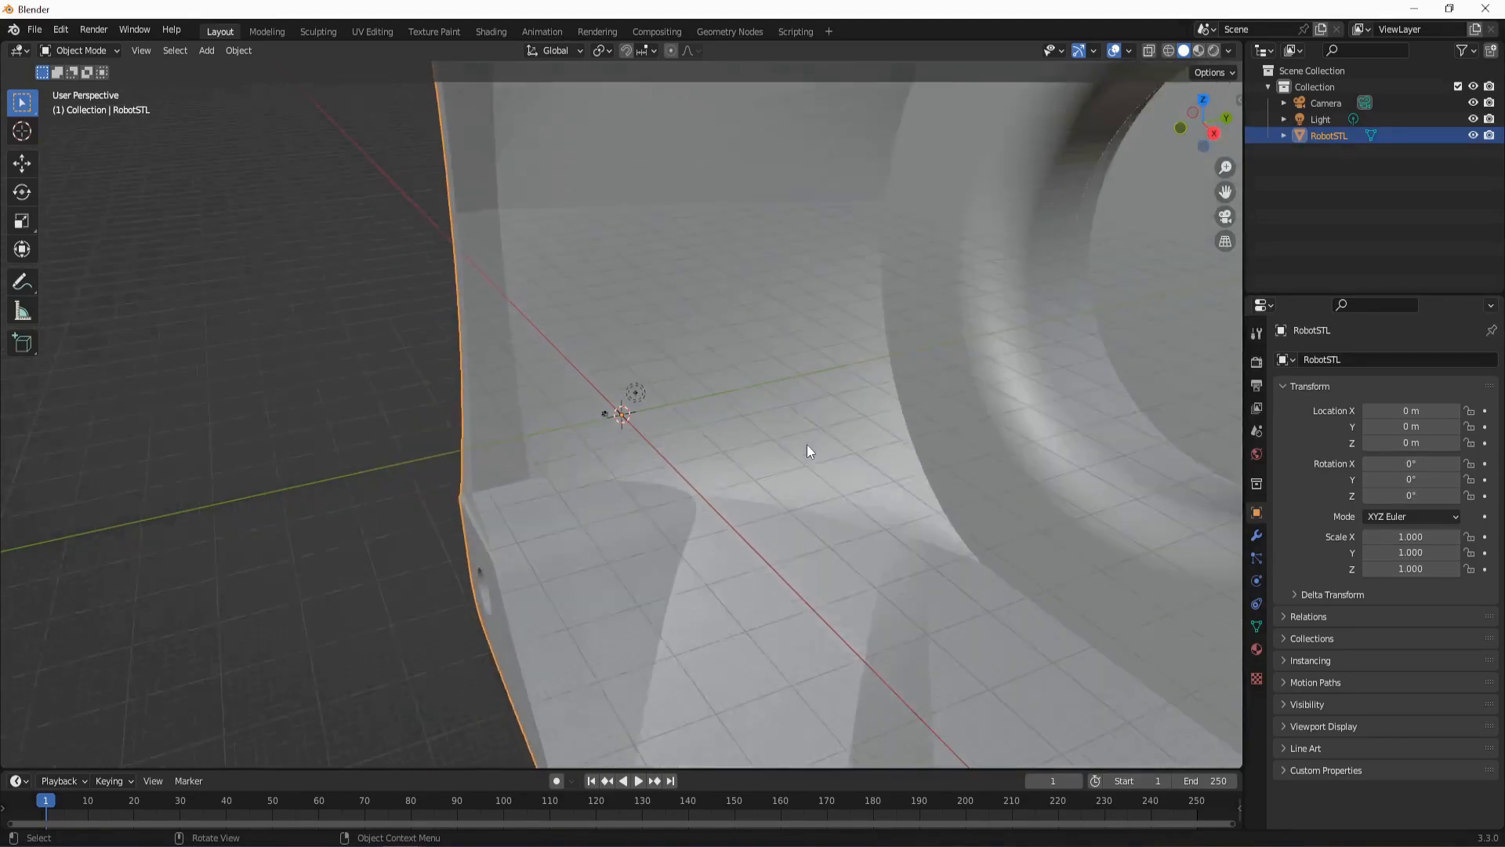
scroll(806, 452, down, 5)
scroll(883, 431, up, 10)
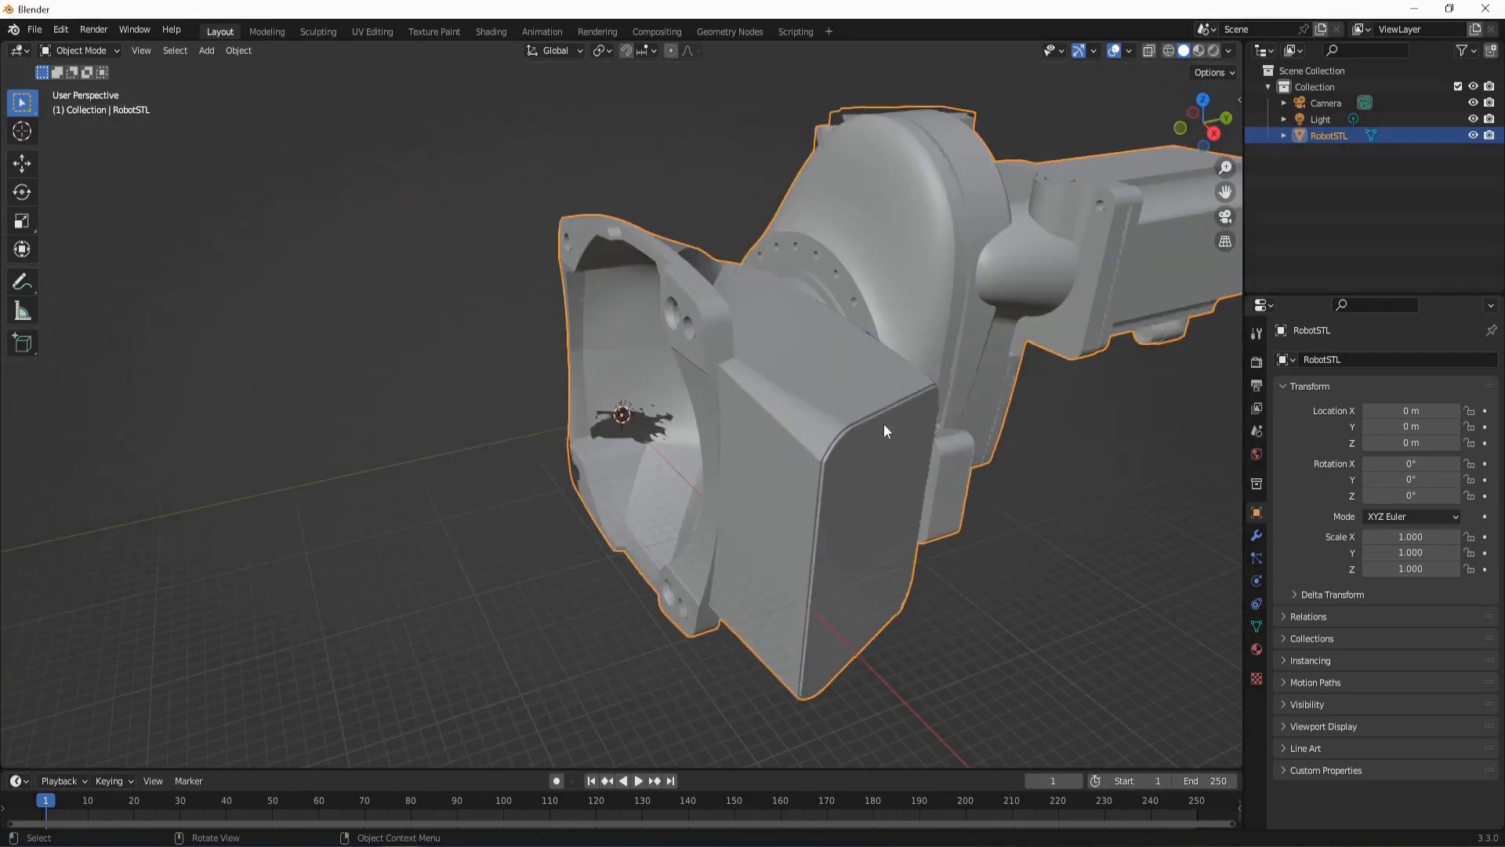
key(n)
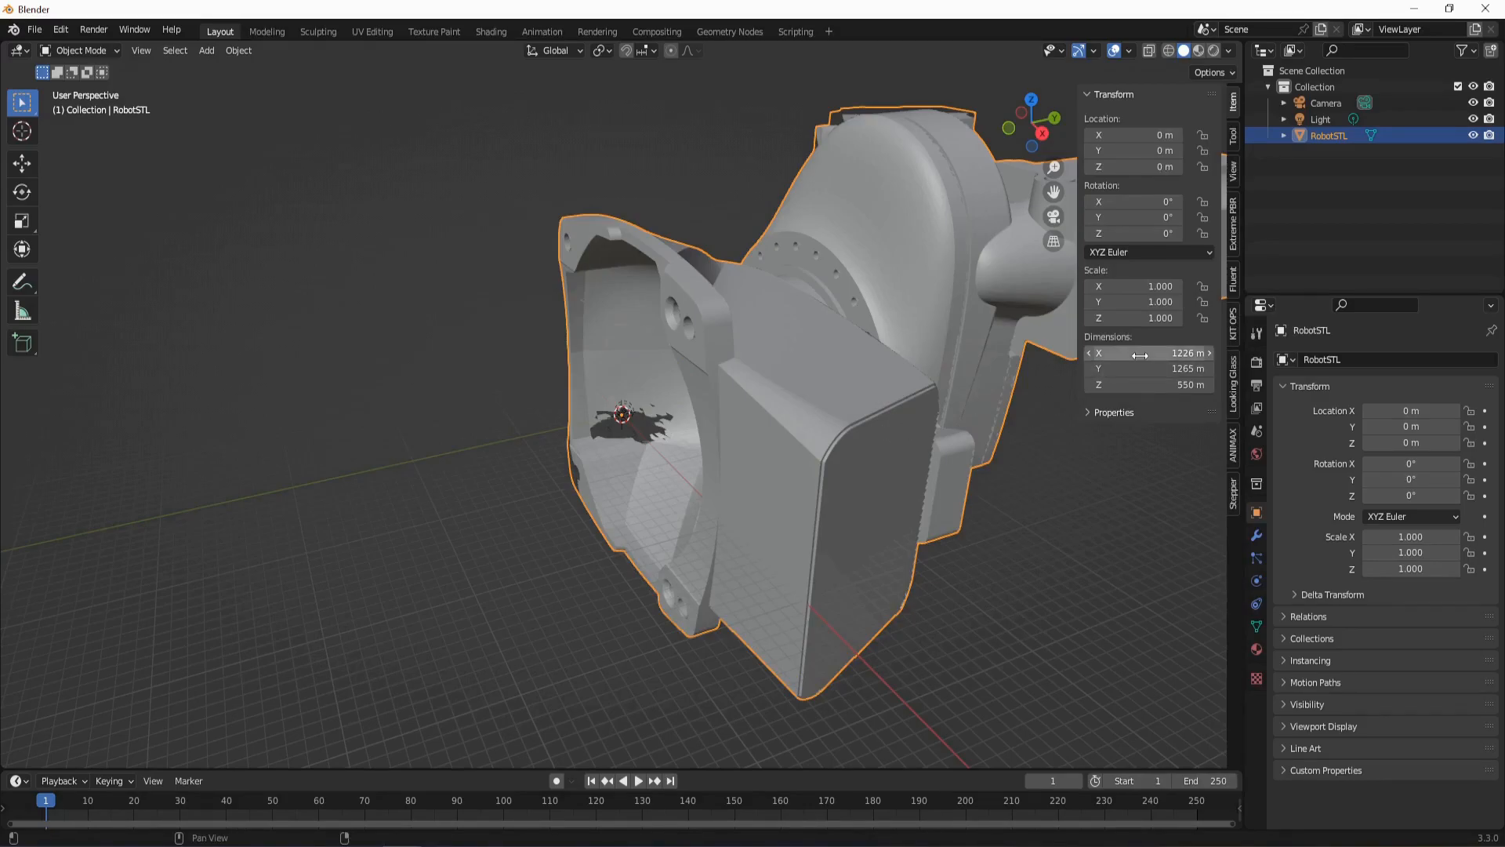
click(1158, 350)
click(1154, 352)
text(m)
click(1140, 368)
click(1150, 368)
click(1152, 368)
text(m)
click(1134, 384)
click(1149, 385)
click(1156, 388)
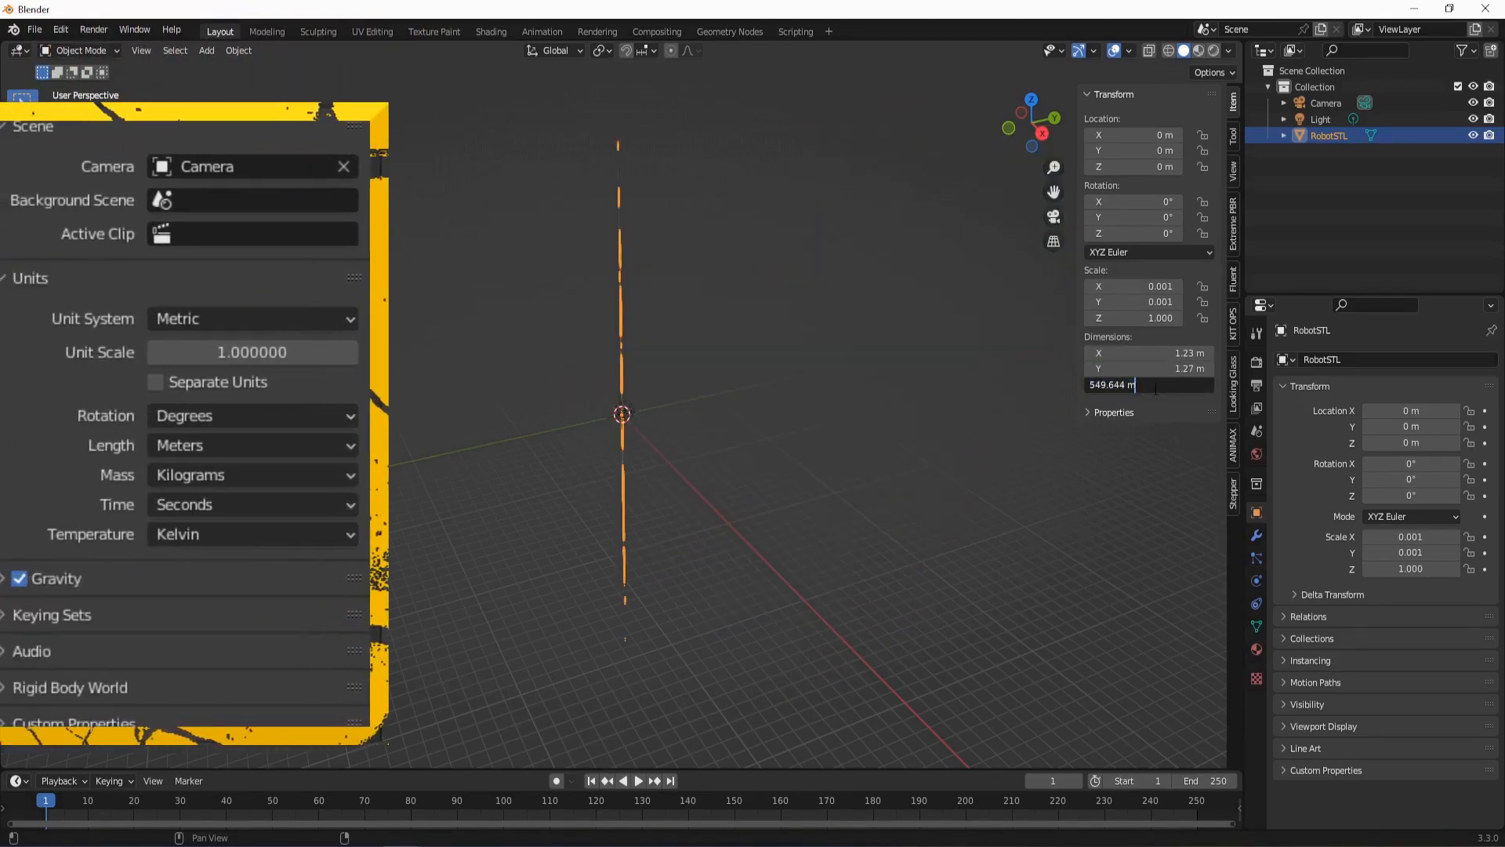
text(m)
key(Return)
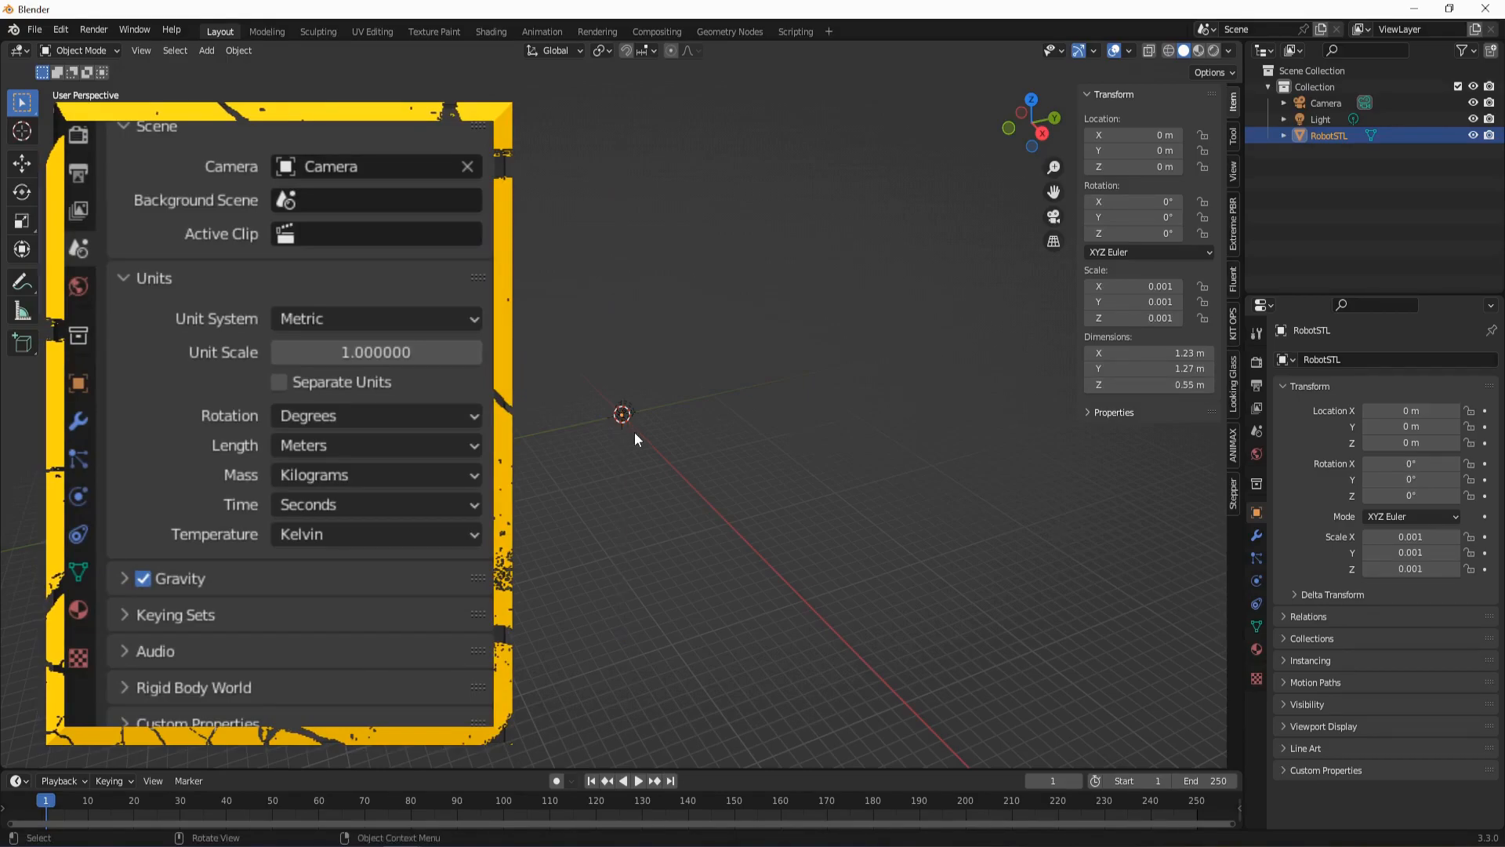
- Rotate the robot model 90° about the global X axis so it stands upright on its base
scroll(634, 431, down, 5)
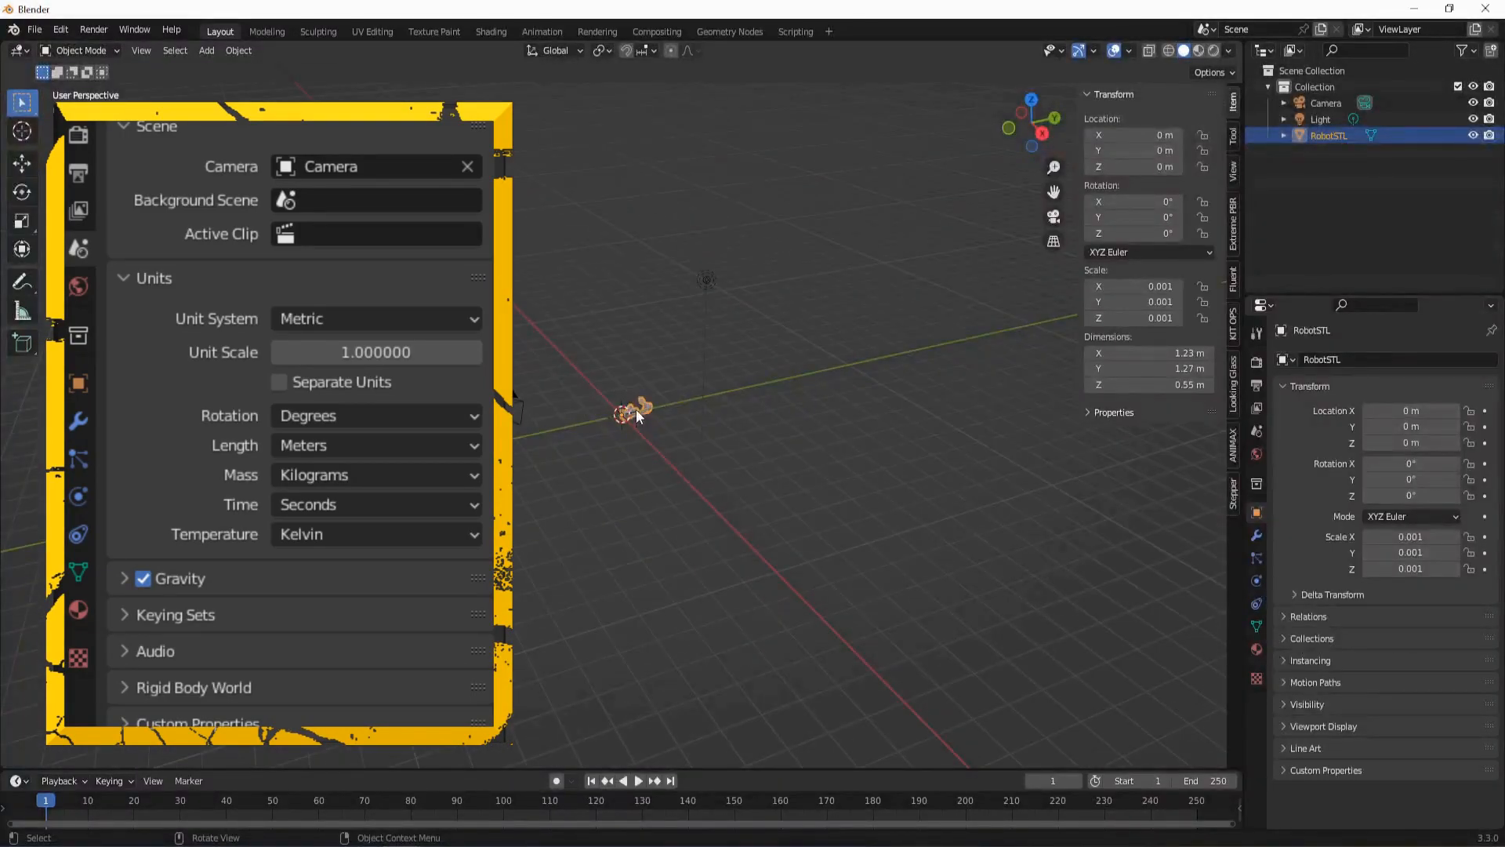
key(KP_Decimal)
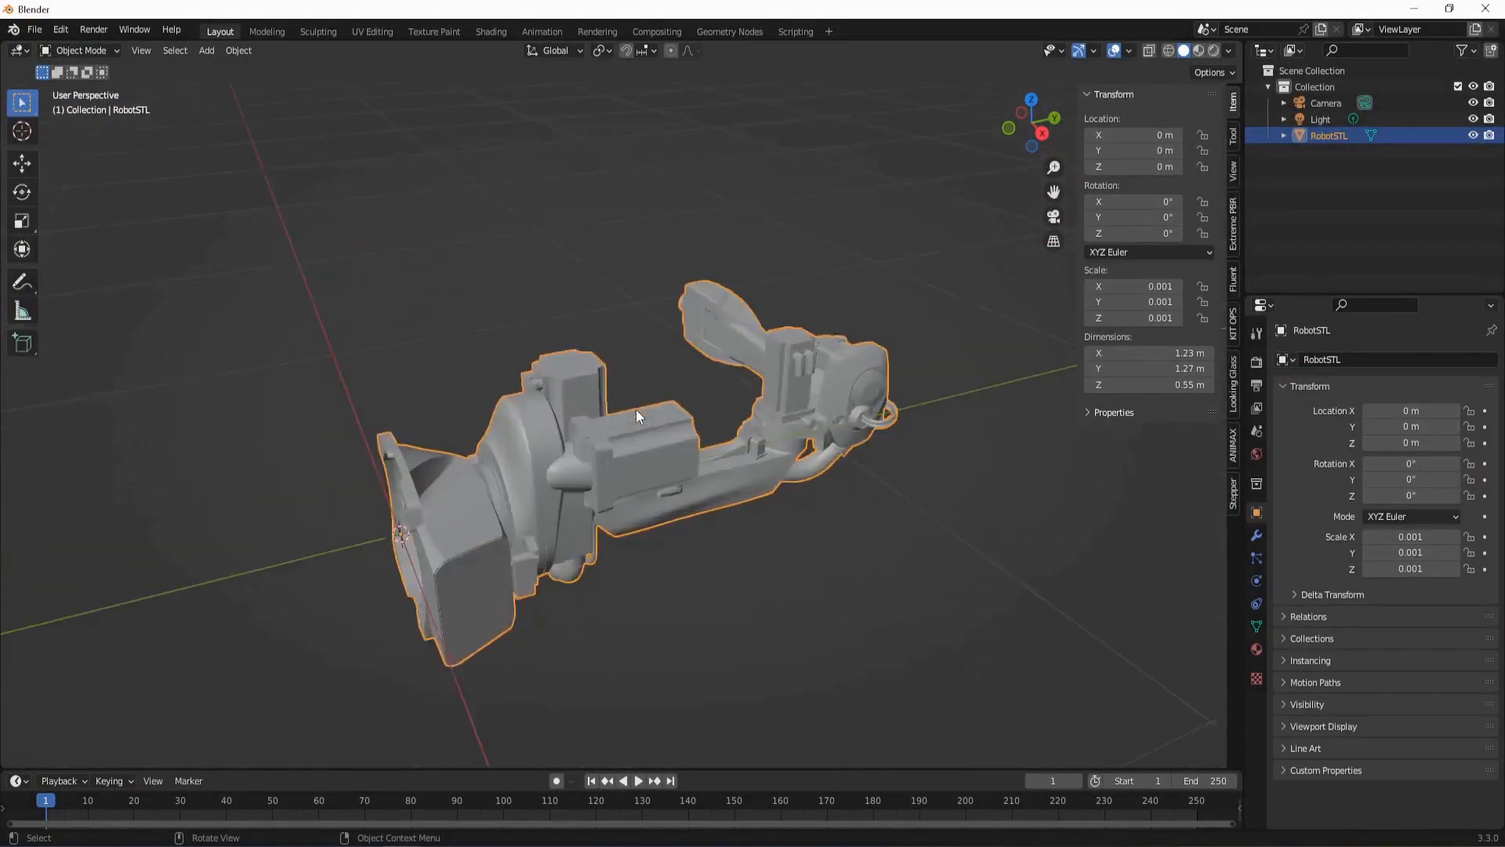
middle_drag(657, 463, 627, 430)
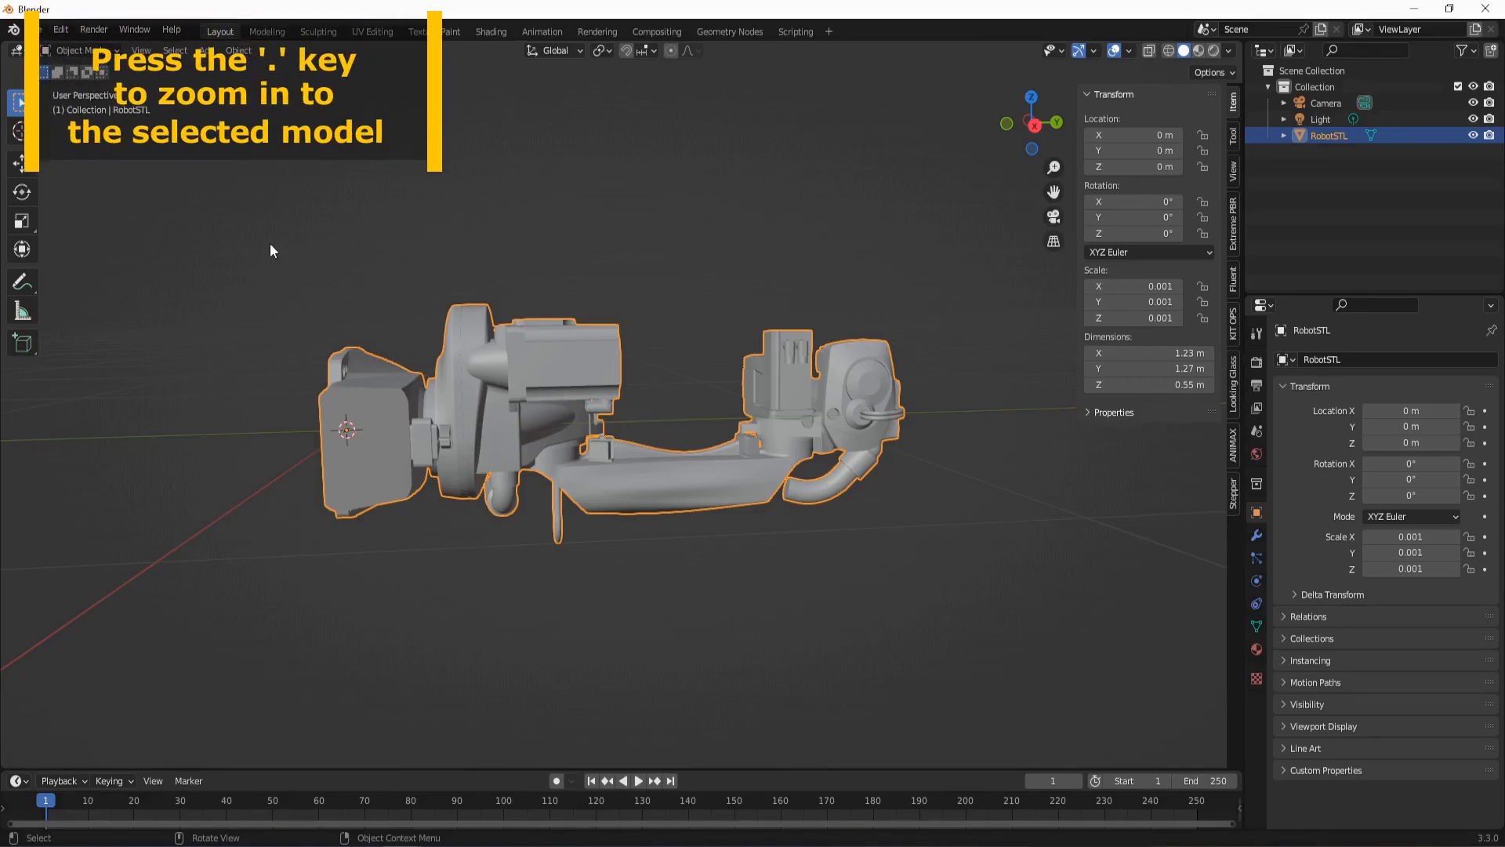
click(23, 164)
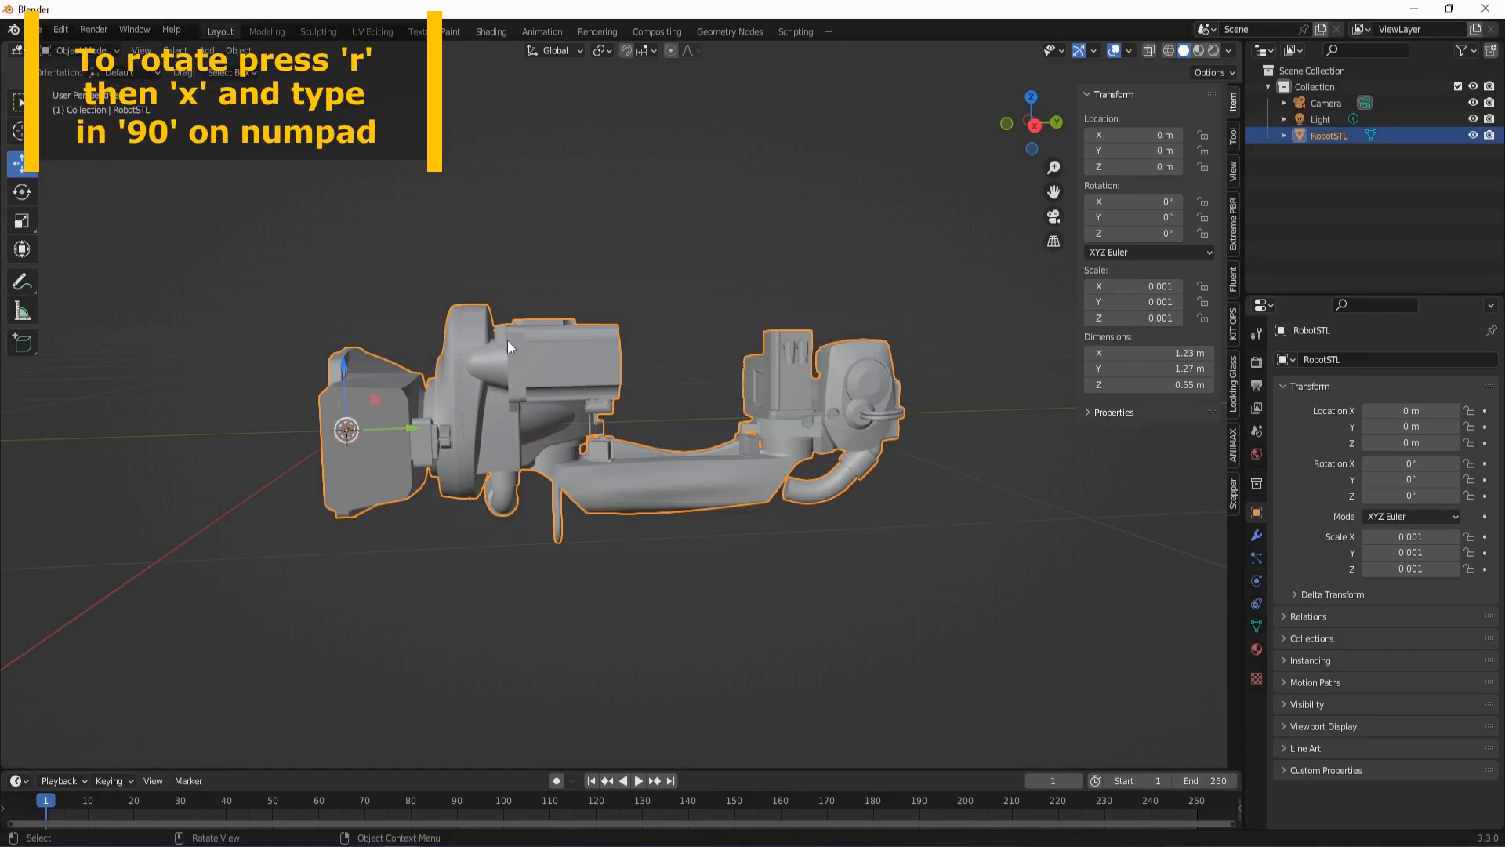
text(r)
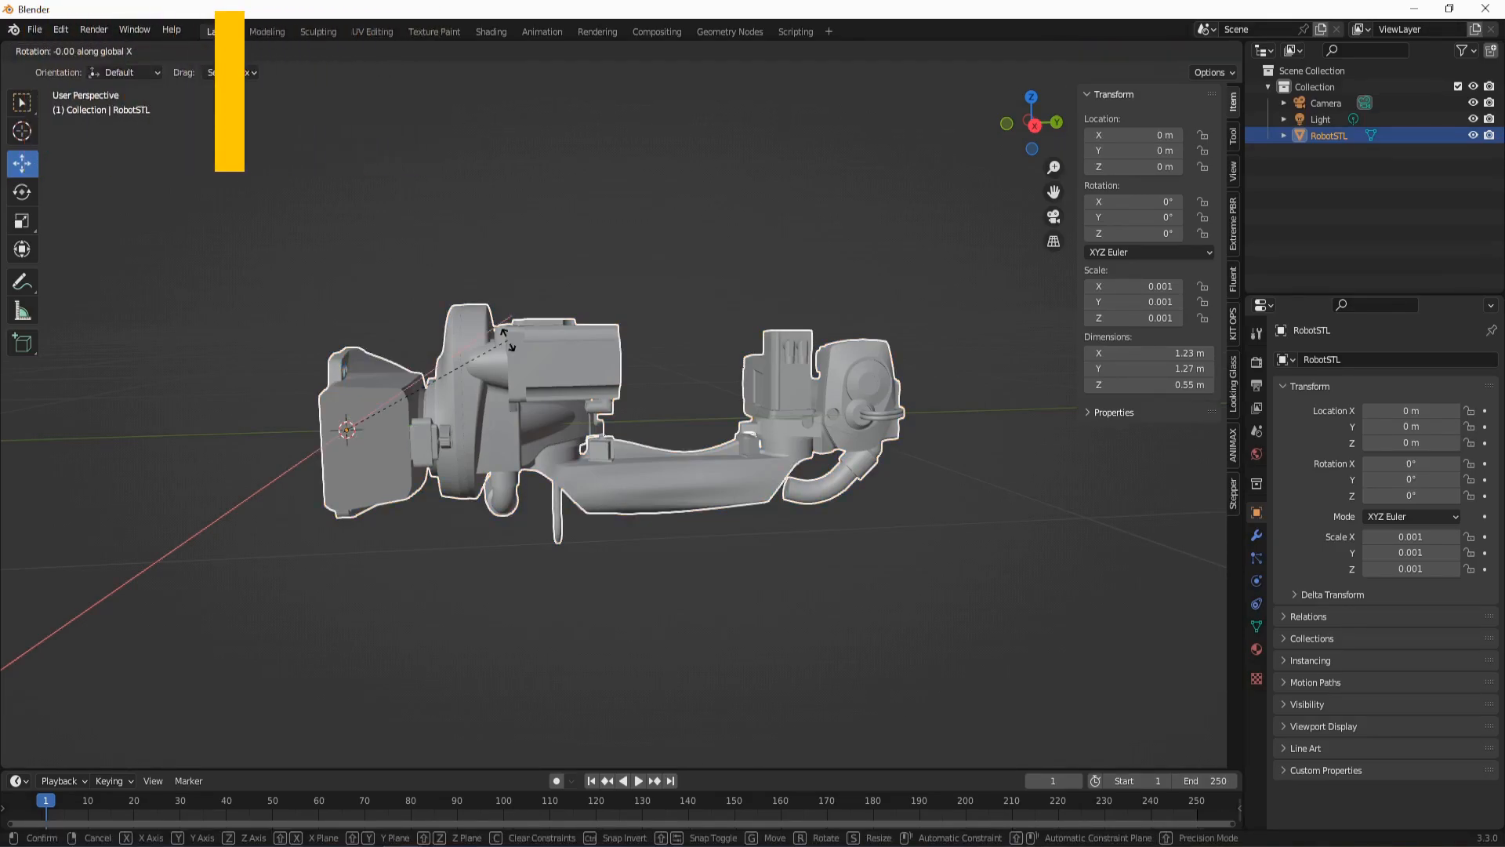
text(x90)
key(Return)
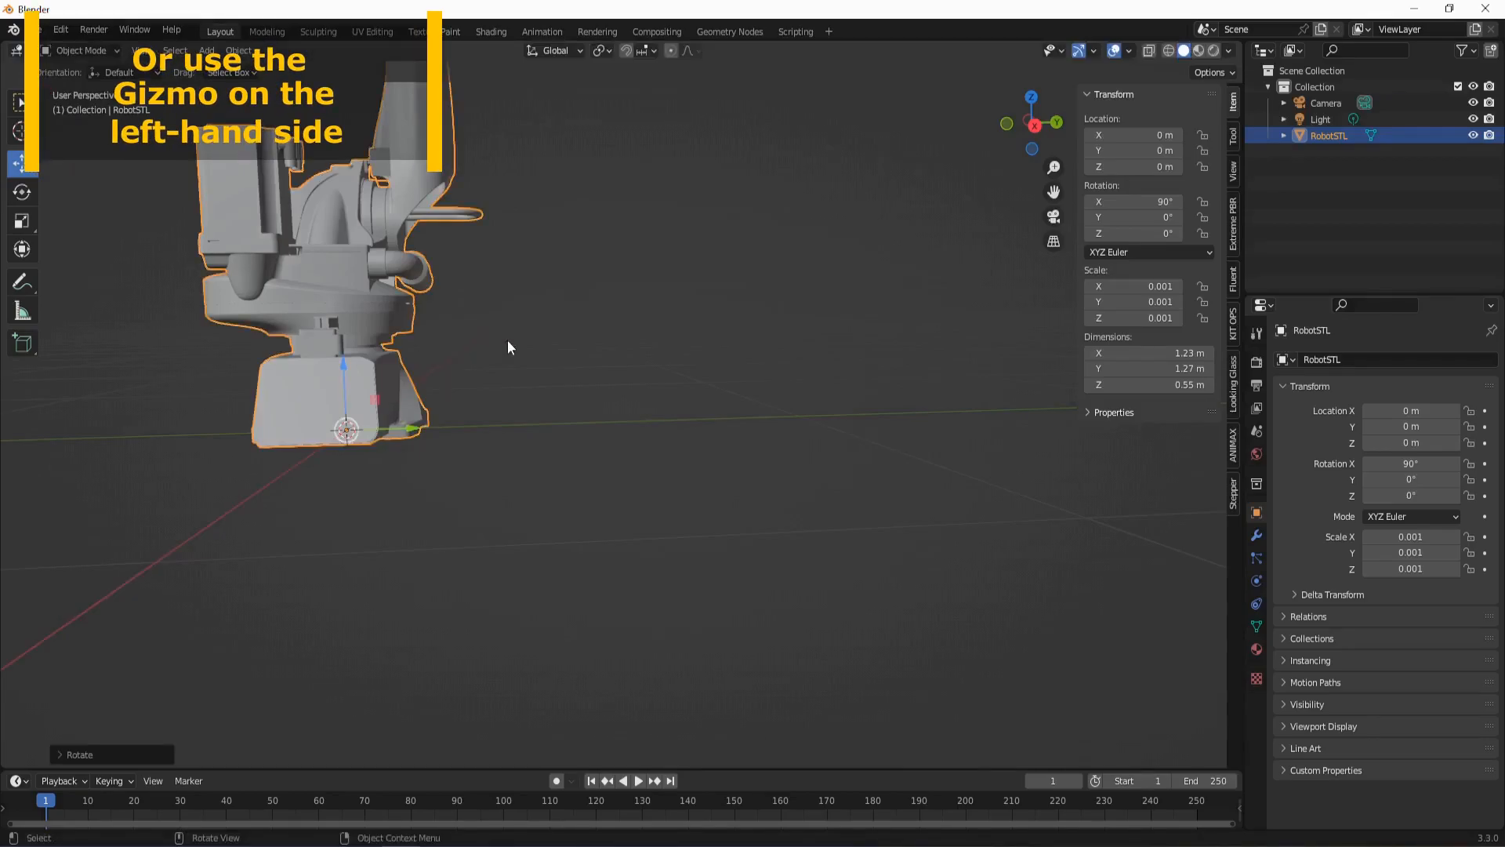
- Expand the RobotSTL object in the scene collection and select its mesh data
scroll(507, 340, down, 4)
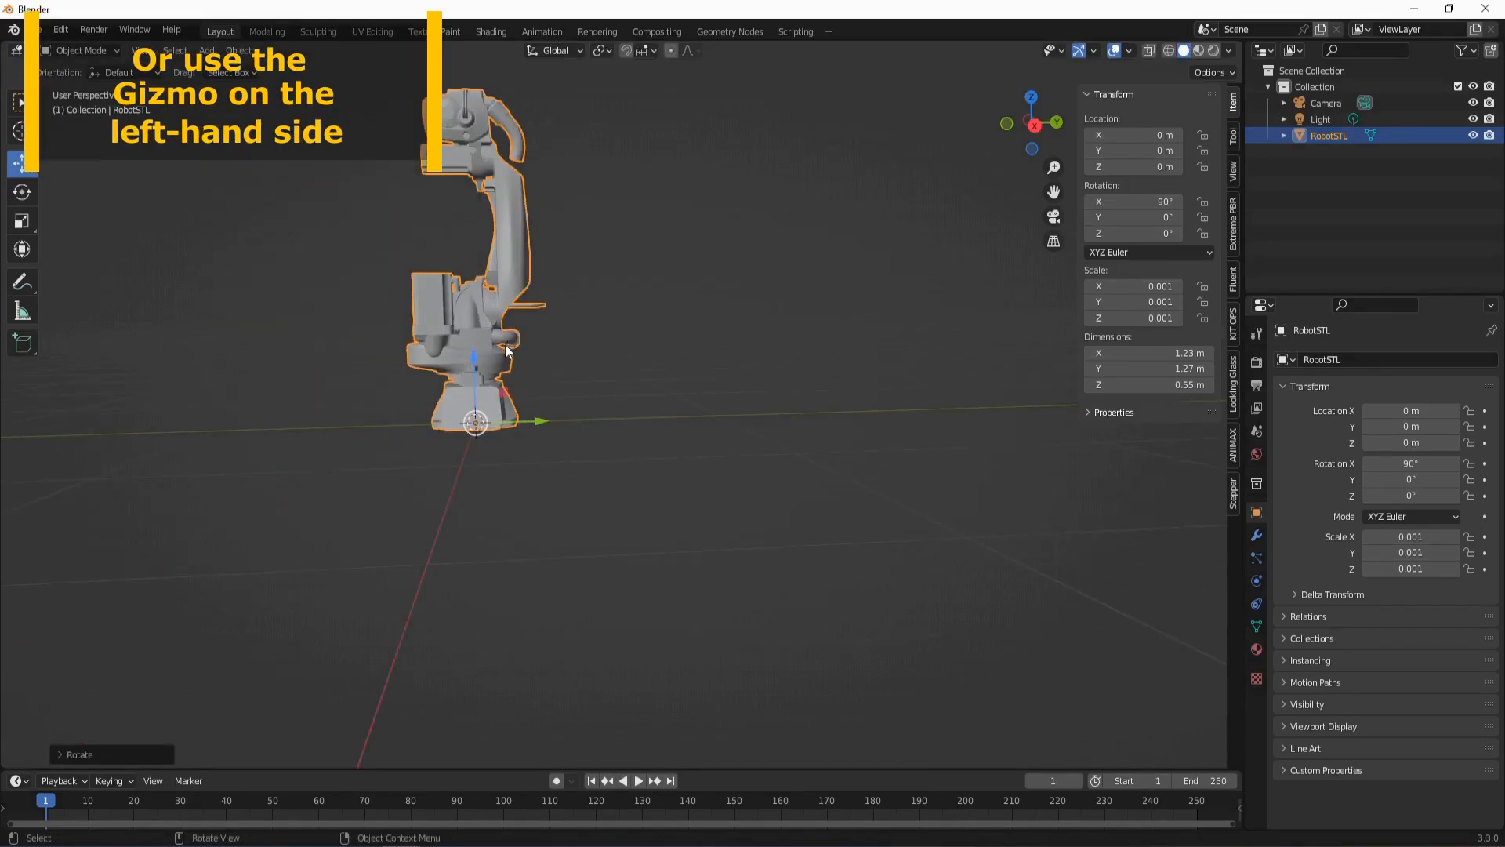
shift+middle_drag(499, 348, 652, 475)
scroll(647, 472, up, 4)
scroll(648, 472, down, 2)
middle_drag(567, 514, 635, 525)
scroll(633, 487, up, 1)
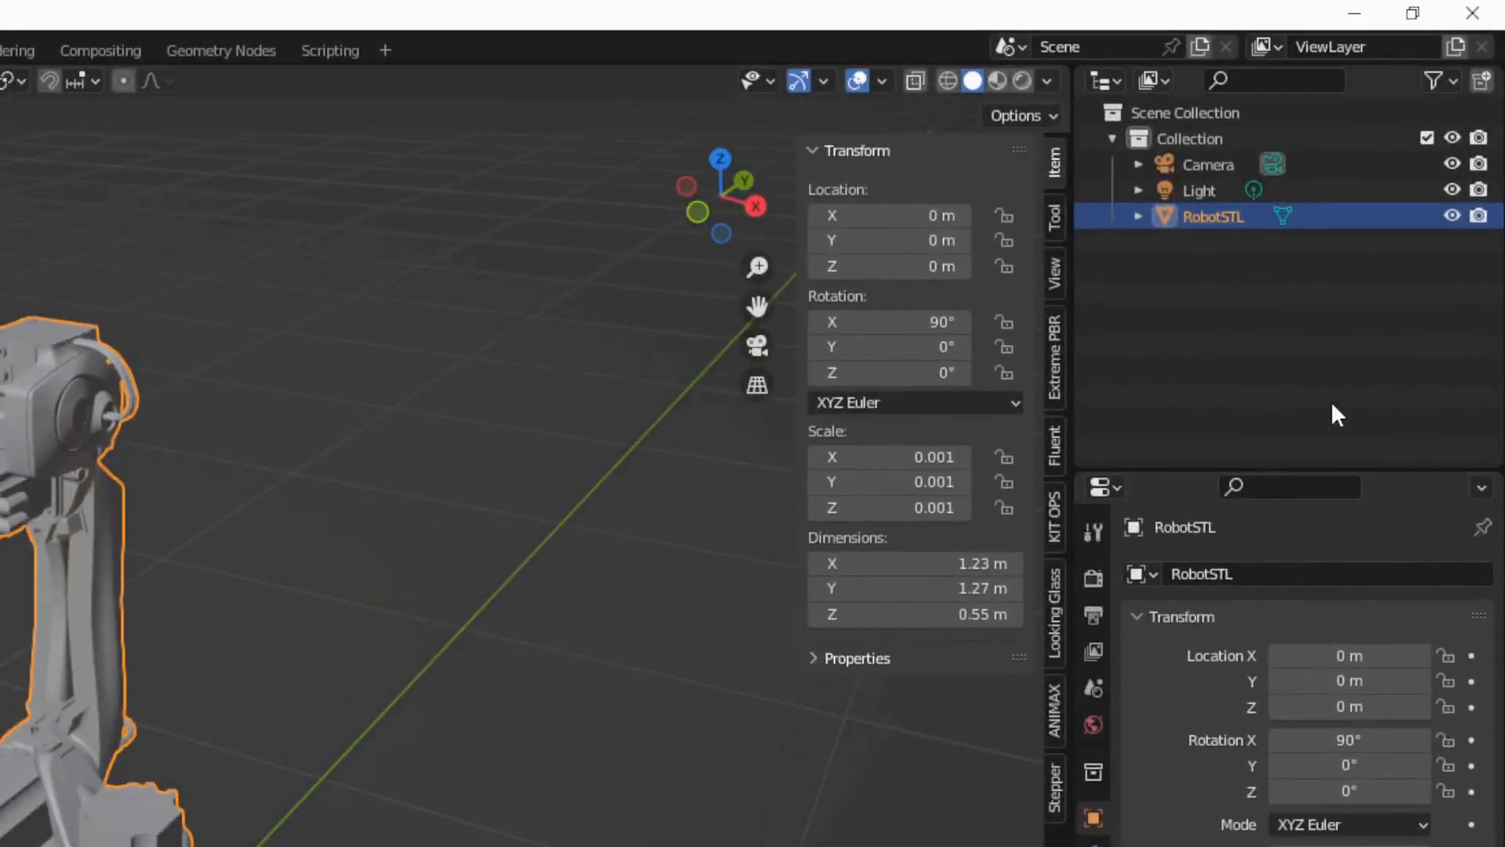
click(1138, 216)
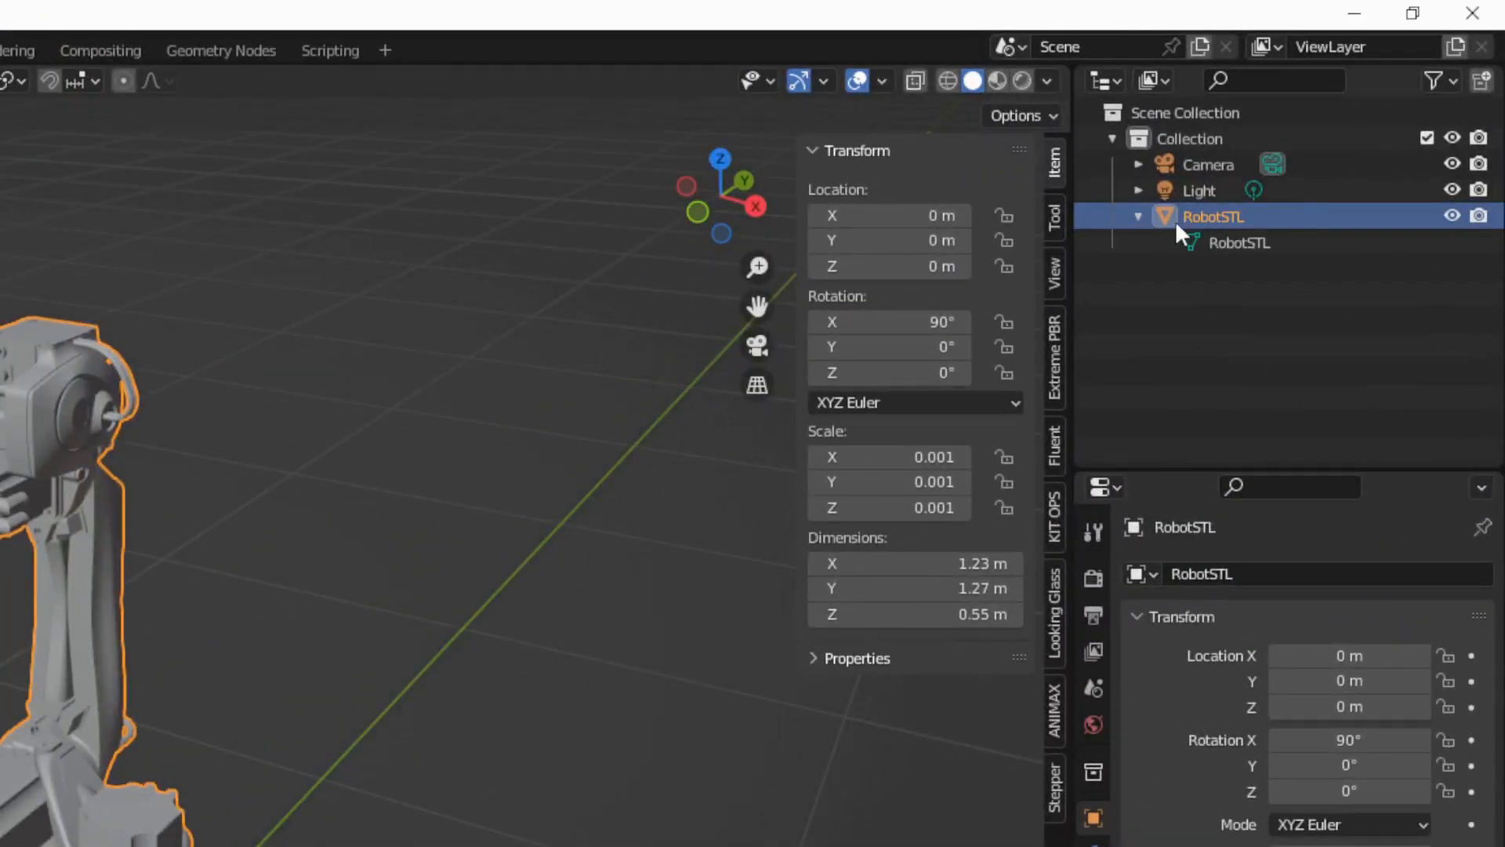
click(1229, 242)
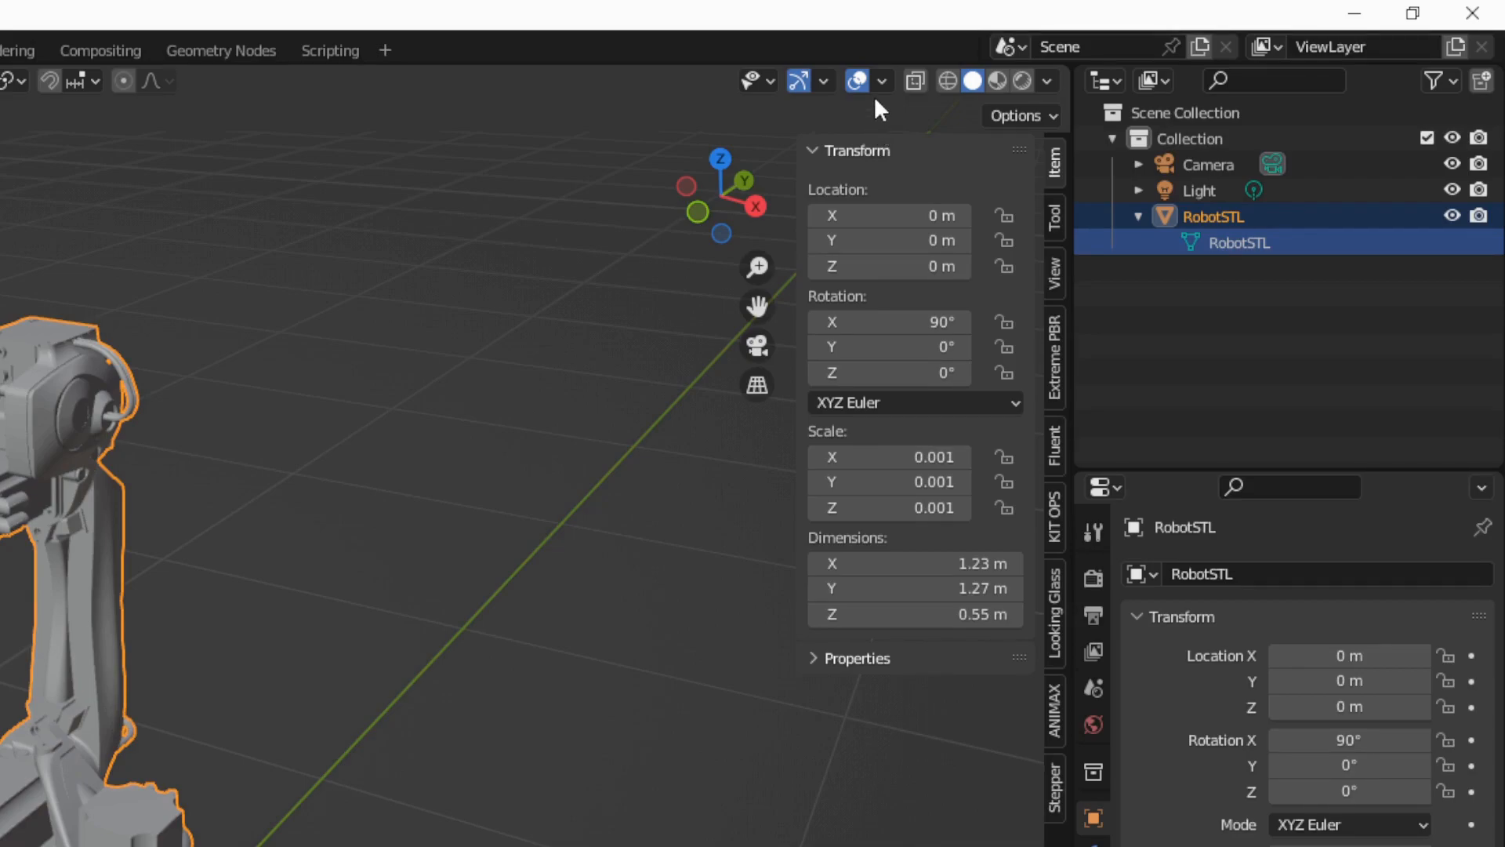
- Enable the Statistics overlay in the 3D viewport
mouse_move(900, 405)
mouse_down()
mouse_move(853, 202)
mouse_move(867, 118)
mouse_up()
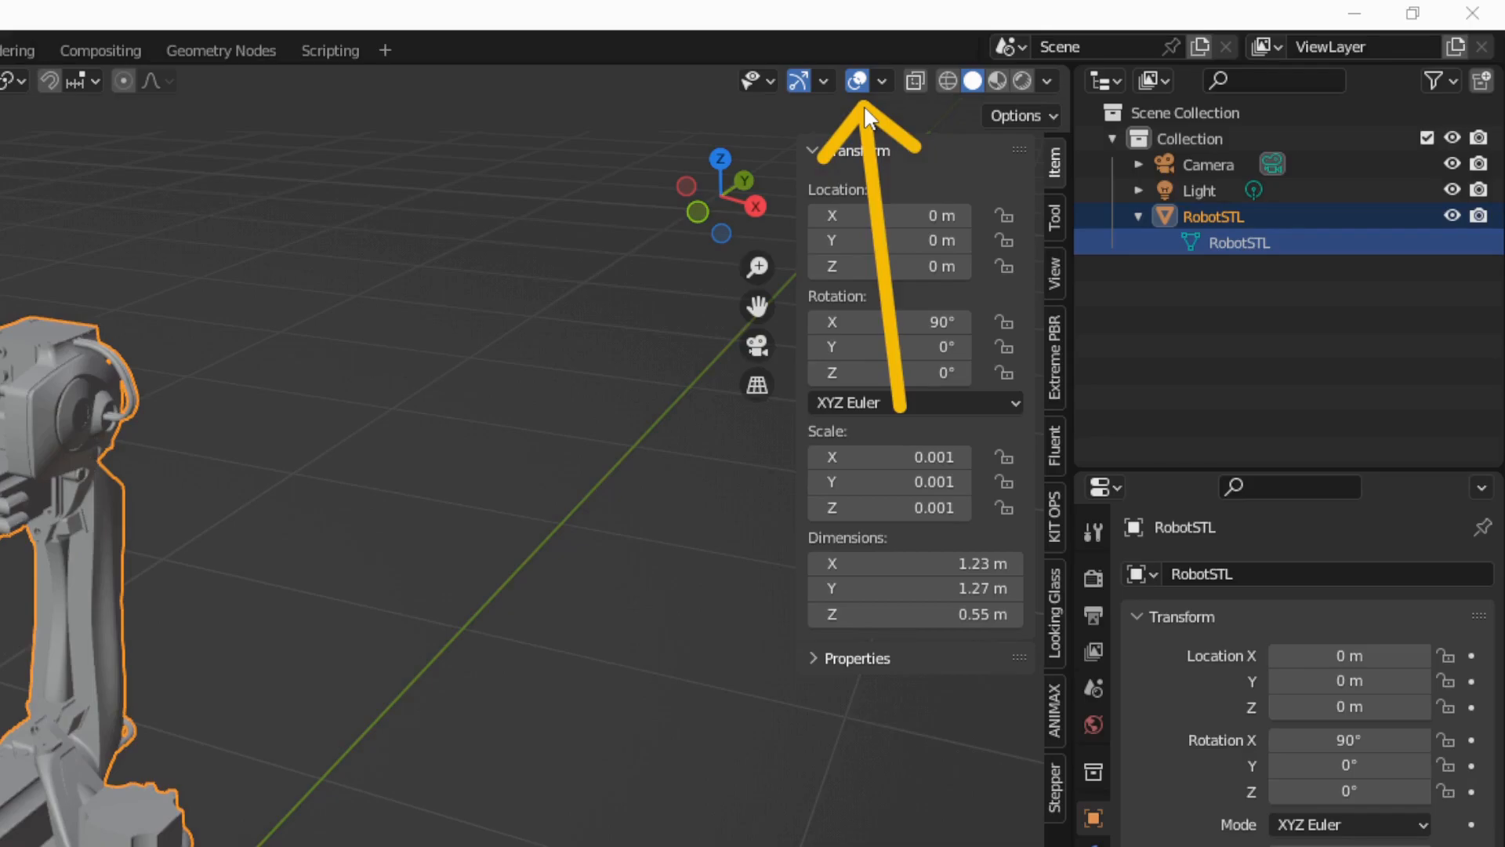
key(Escape)
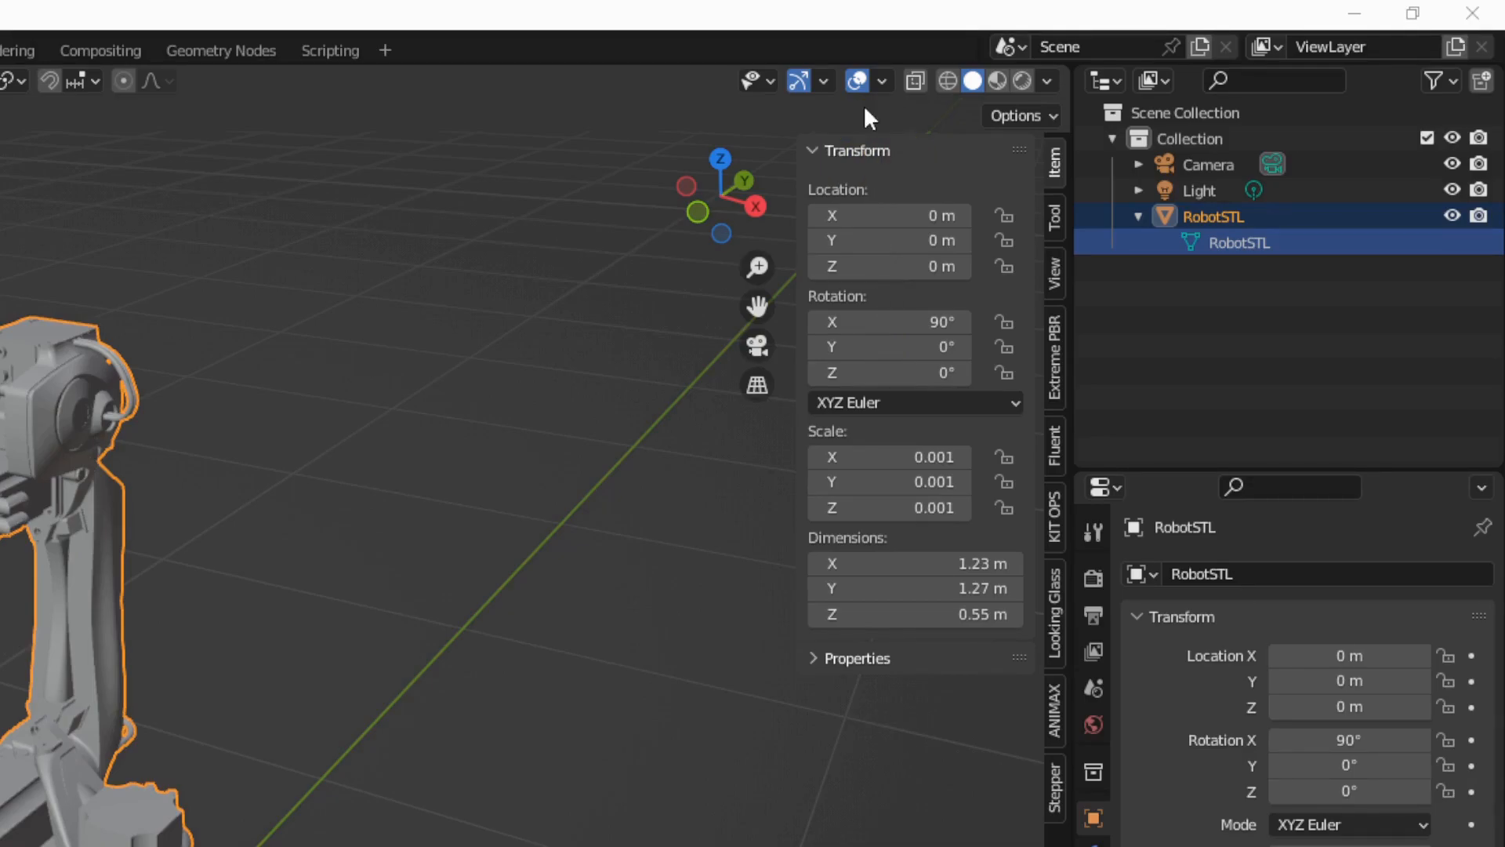
click(885, 76)
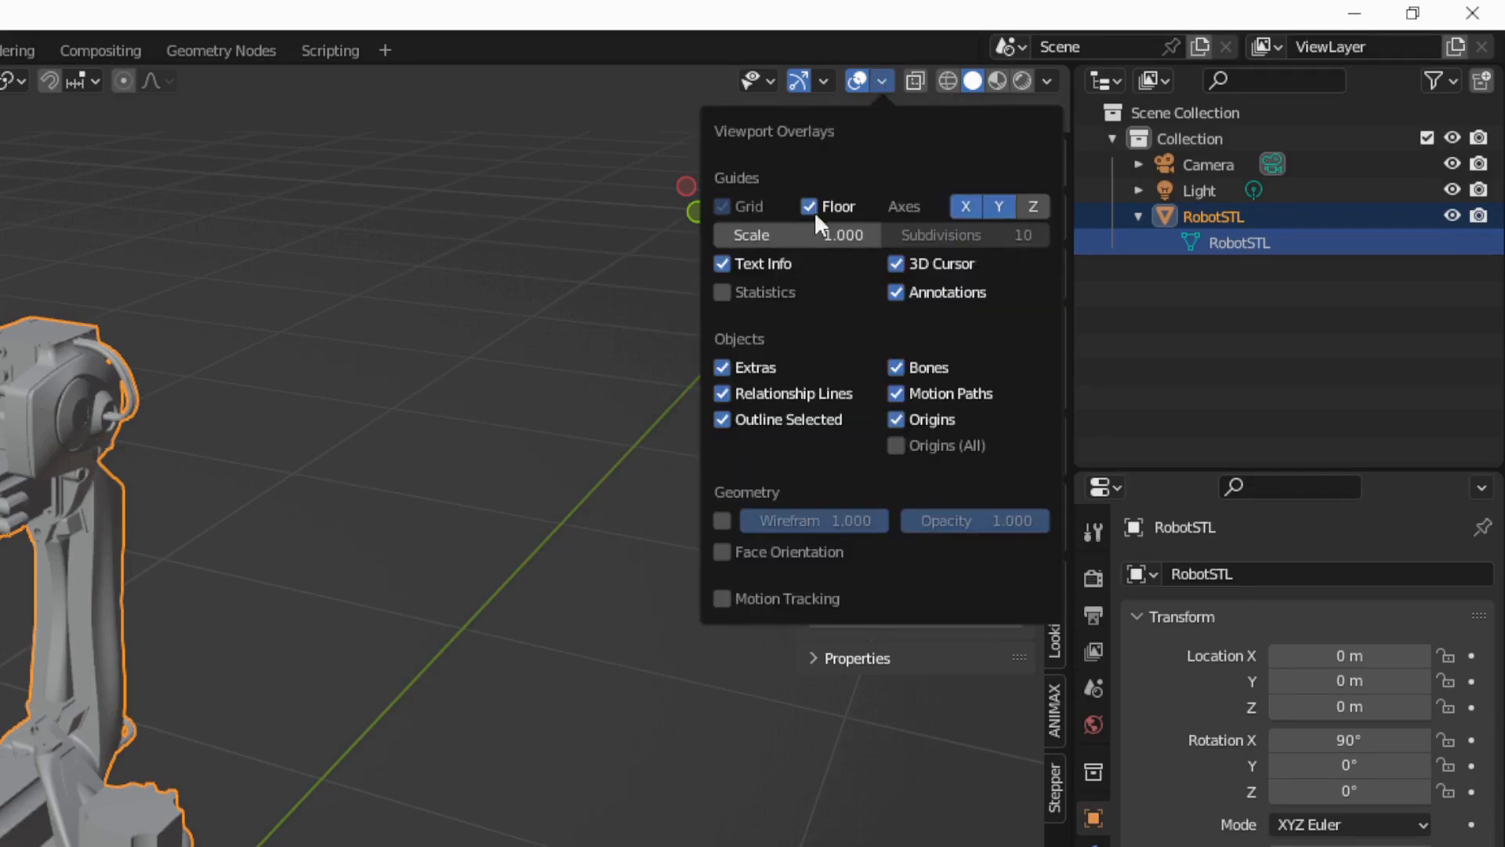
click(720, 291)
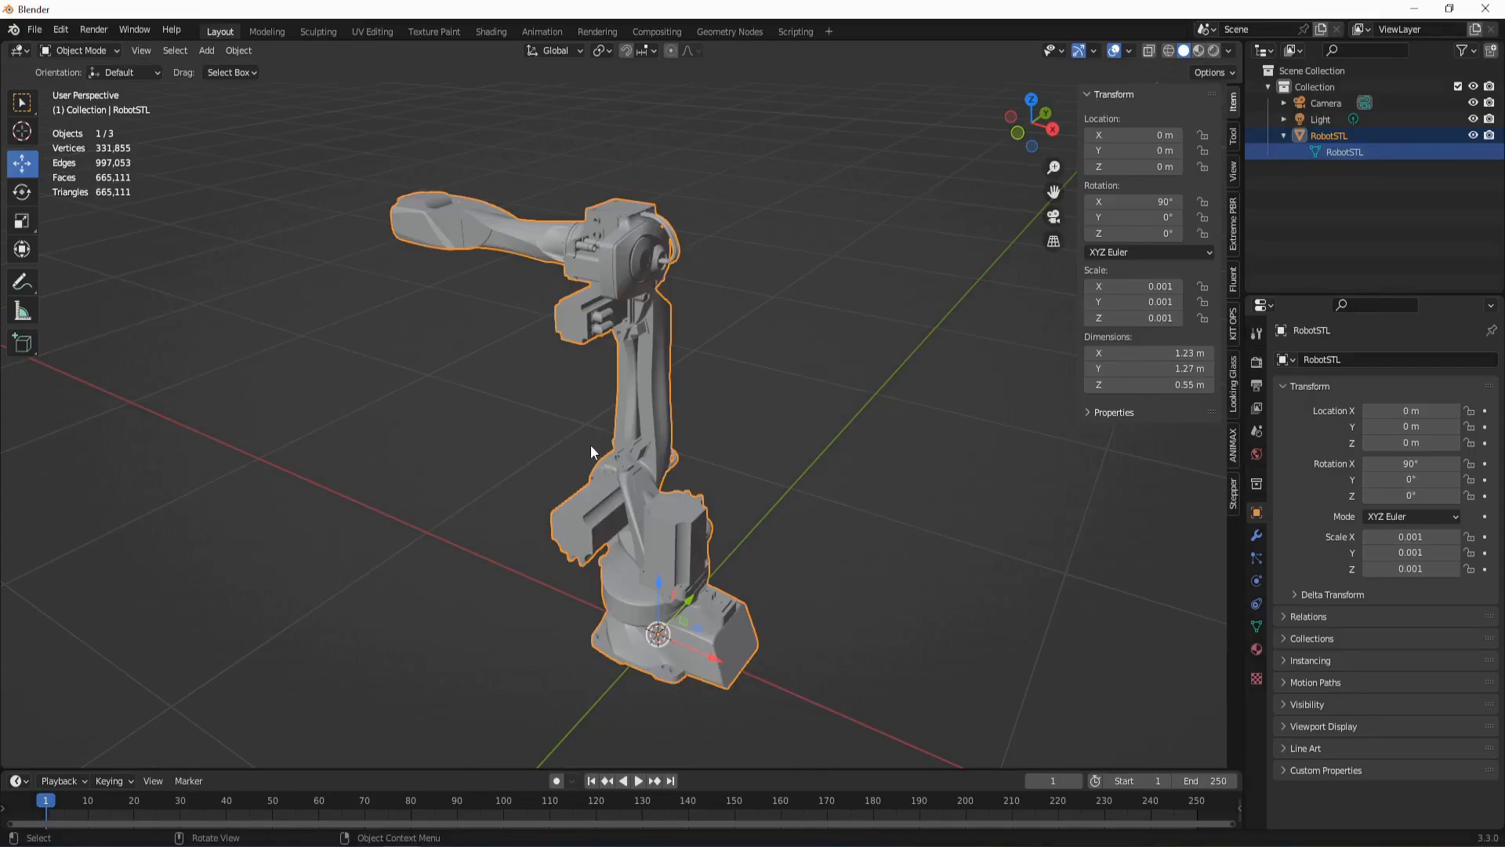
- Select the robot and examine its mesh in Edit Mode and its lower joint and base in Object Mode from several angles
click(623, 492)
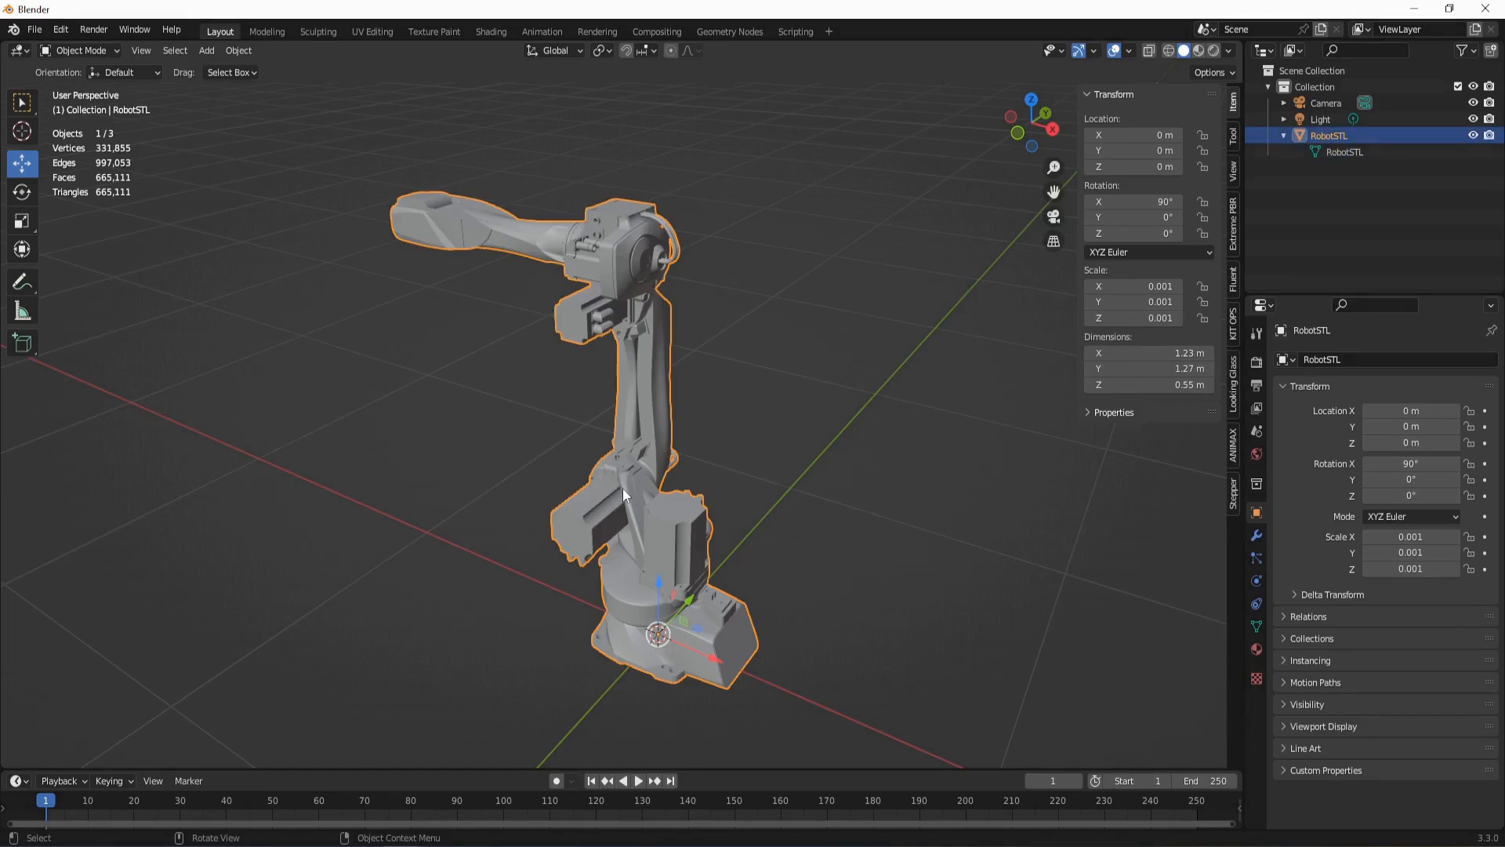
key(Tab)
middle_drag(623, 487, 604, 401)
scroll(618, 468, up, 6)
shift+middle_drag(590, 457, 570, 241)
scroll(589, 389, up, 2)
middle_drag(588, 390, 717, 424)
shift+middle_drag(705, 549, 613, 428)
key(Tab)
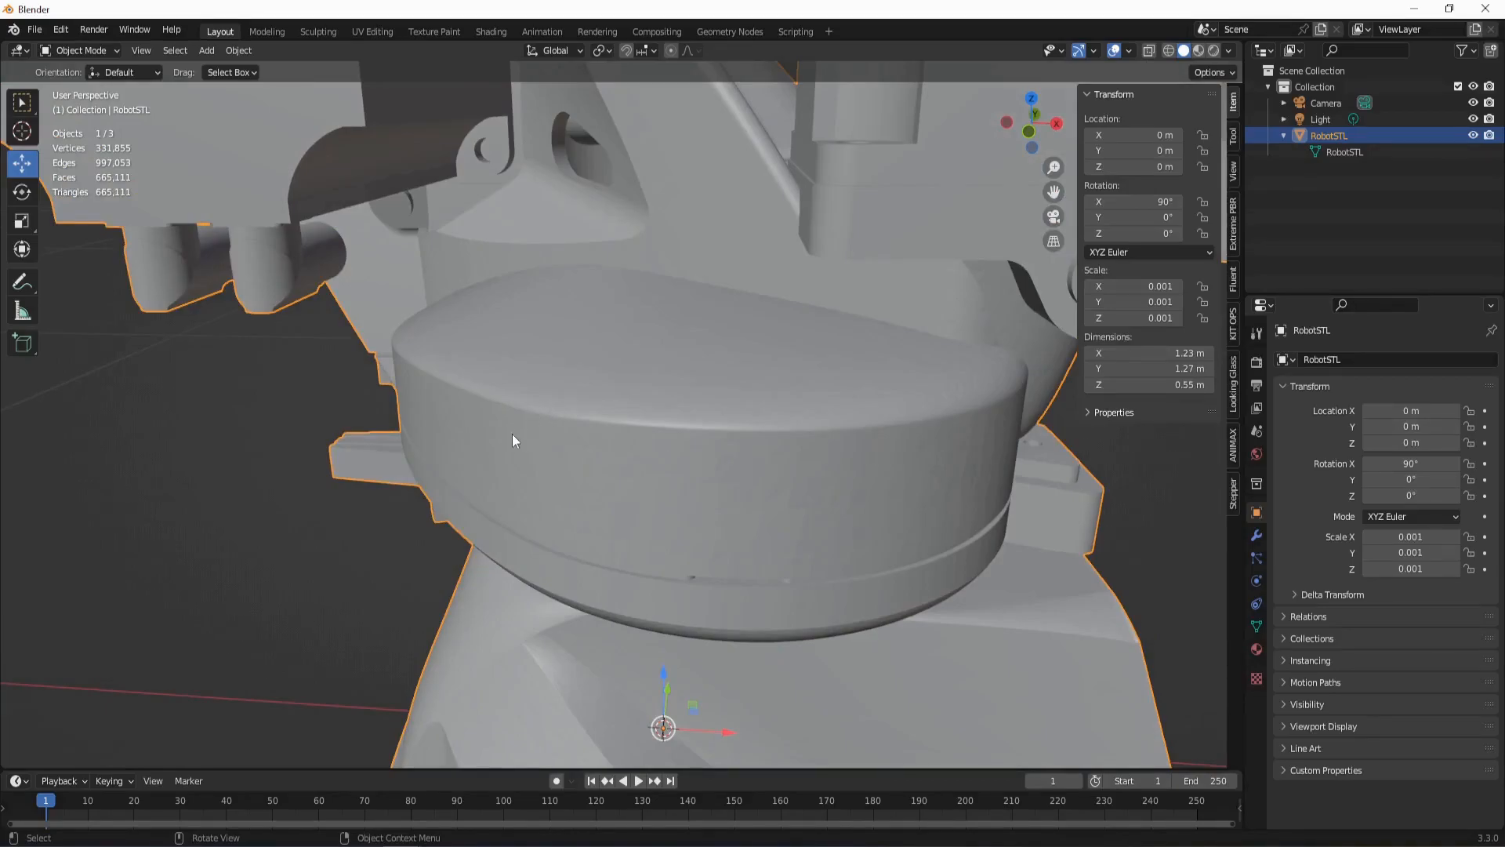
scroll(580, 358, down, 5)
middle_drag(590, 375, 570, 461)
scroll(547, 476, up, 1)
scroll(569, 459, up, 2)
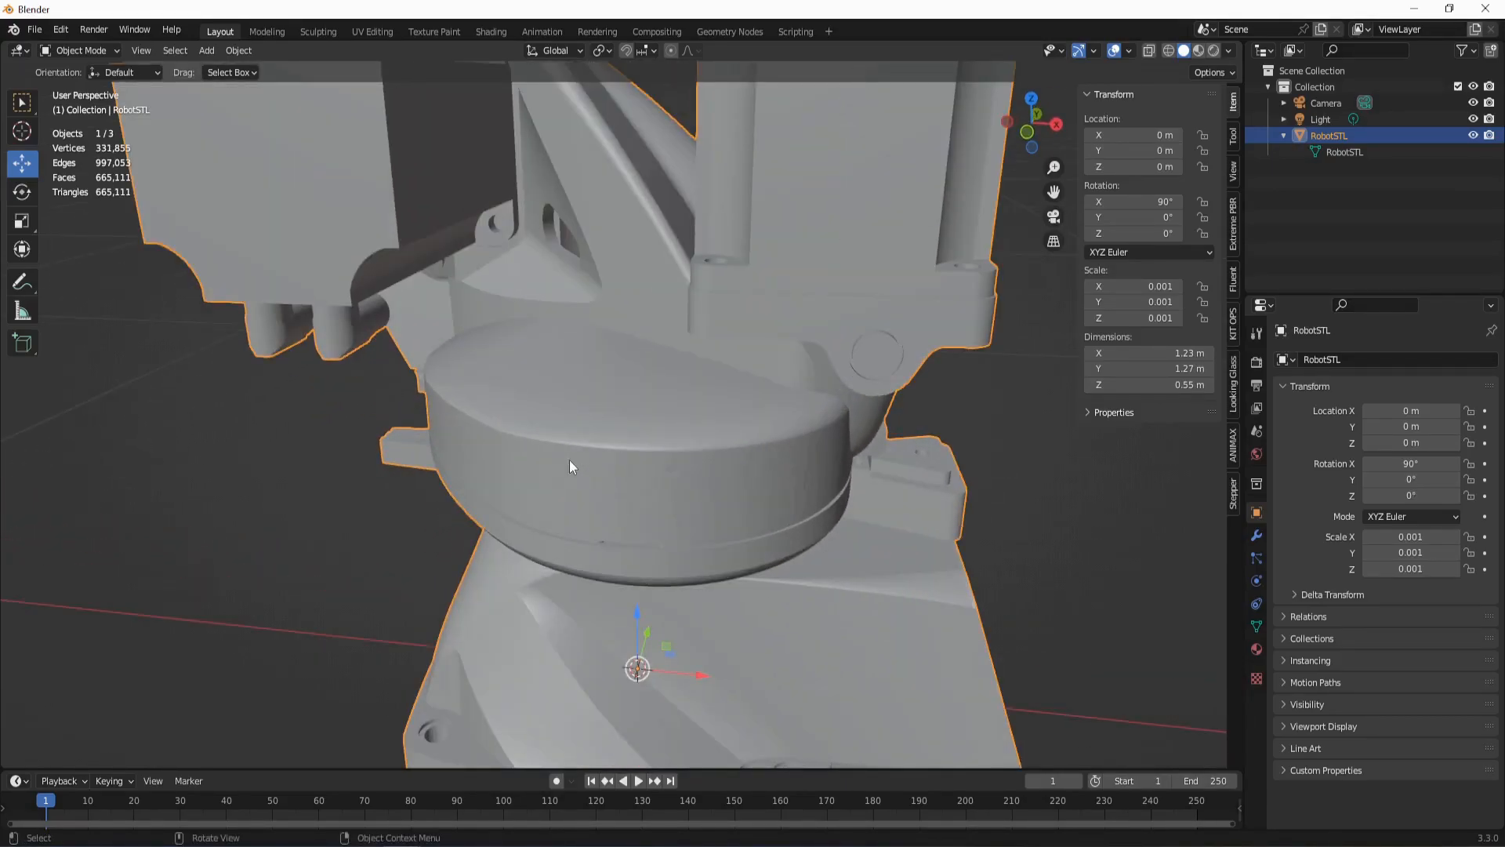
scroll(644, 454, down, 6)
middle_drag(645, 455, 555, 467)
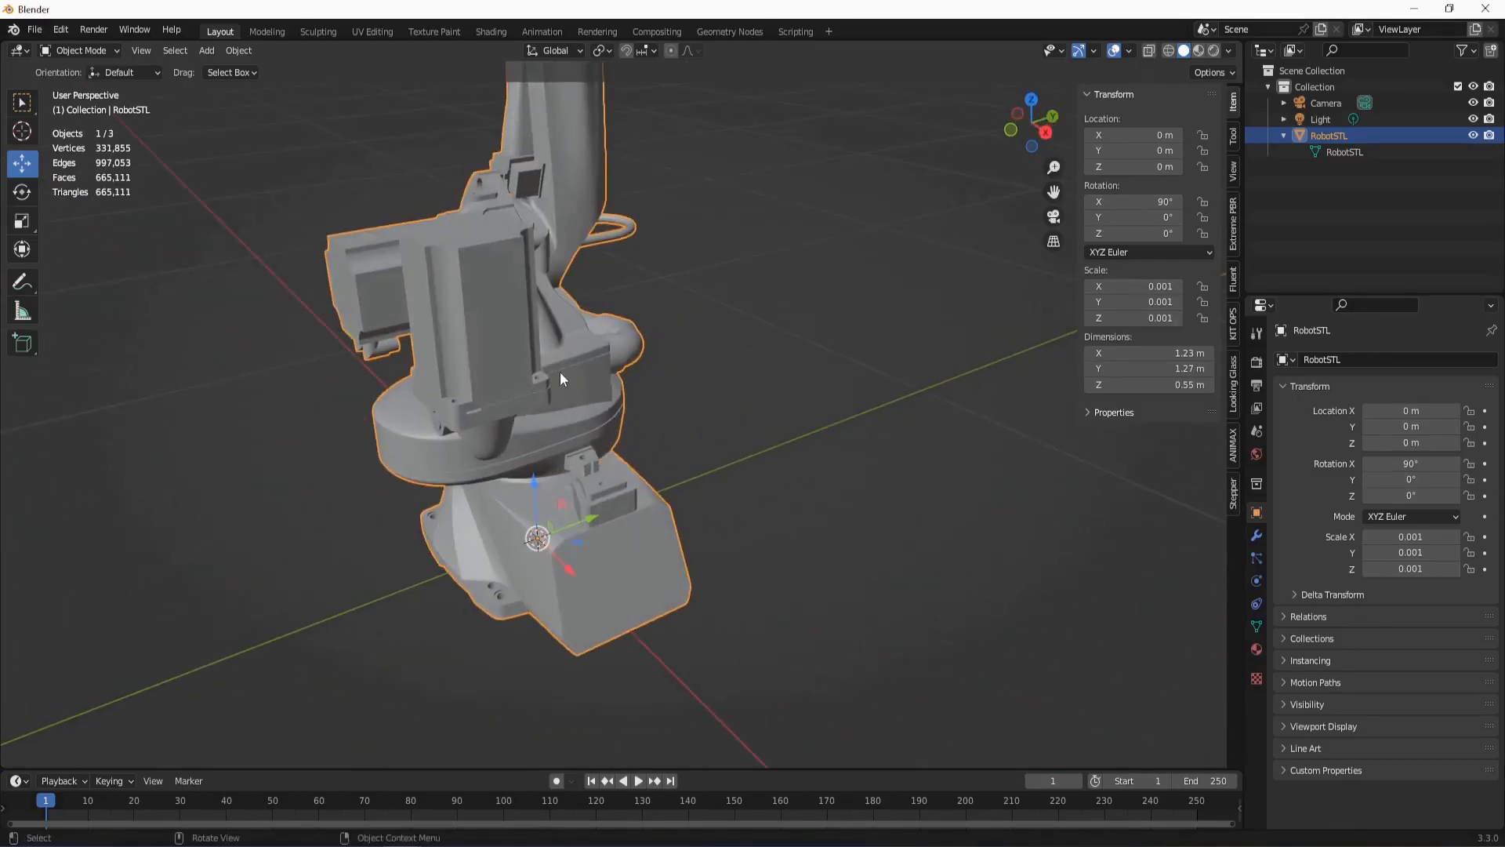
scroll(560, 374, up, 3)
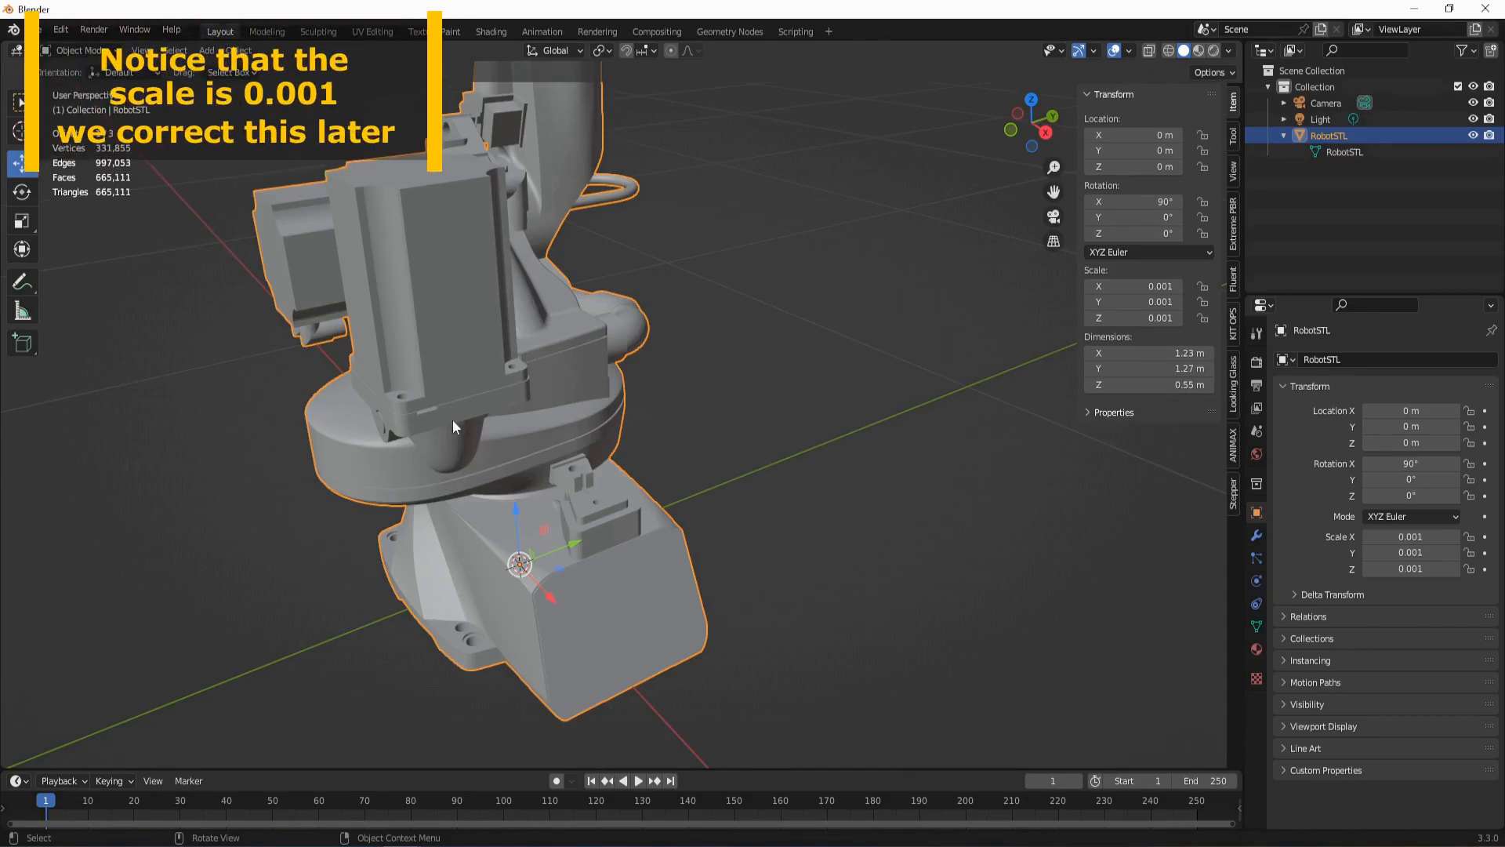
middle_drag(538, 327, 709, 356)
- Show the robot base in front orthographic view, enter Edit Mode on RobotSTL and deselect the whole mesh
key(KP_1)
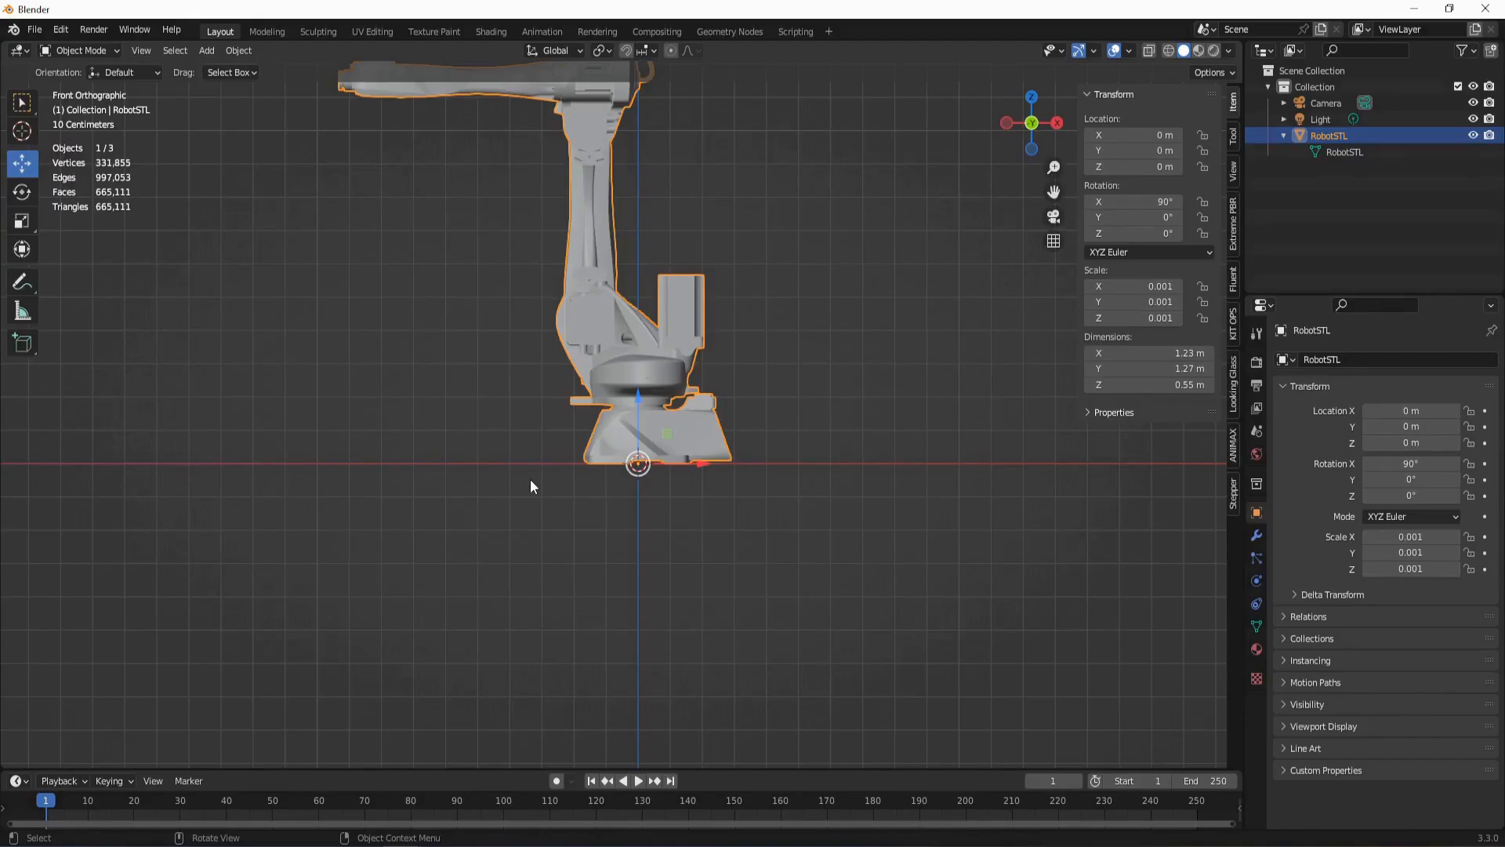
scroll(530, 486, up, 5)
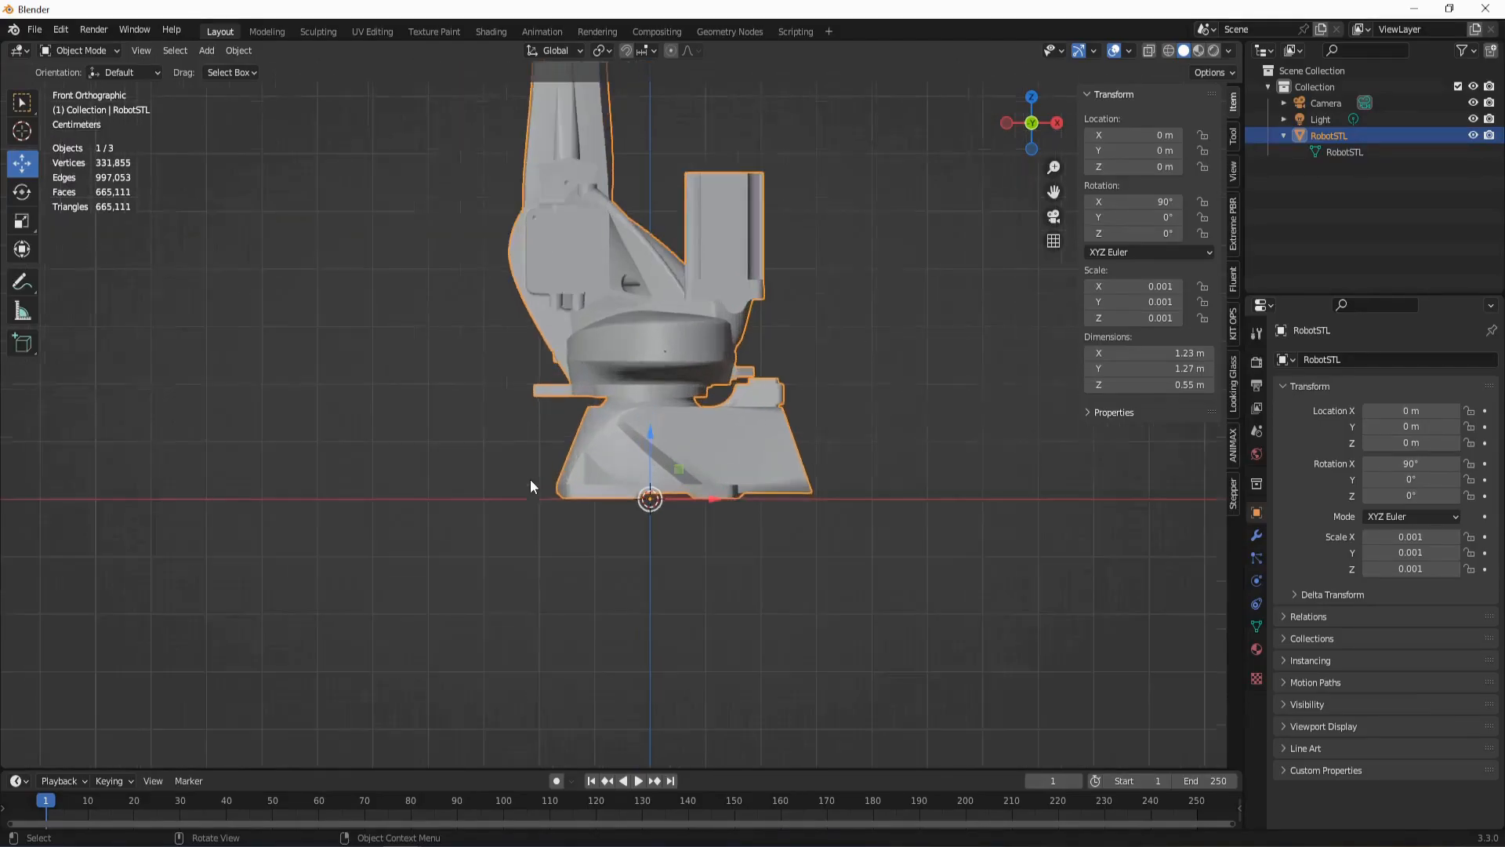
scroll(531, 486, up, 2)
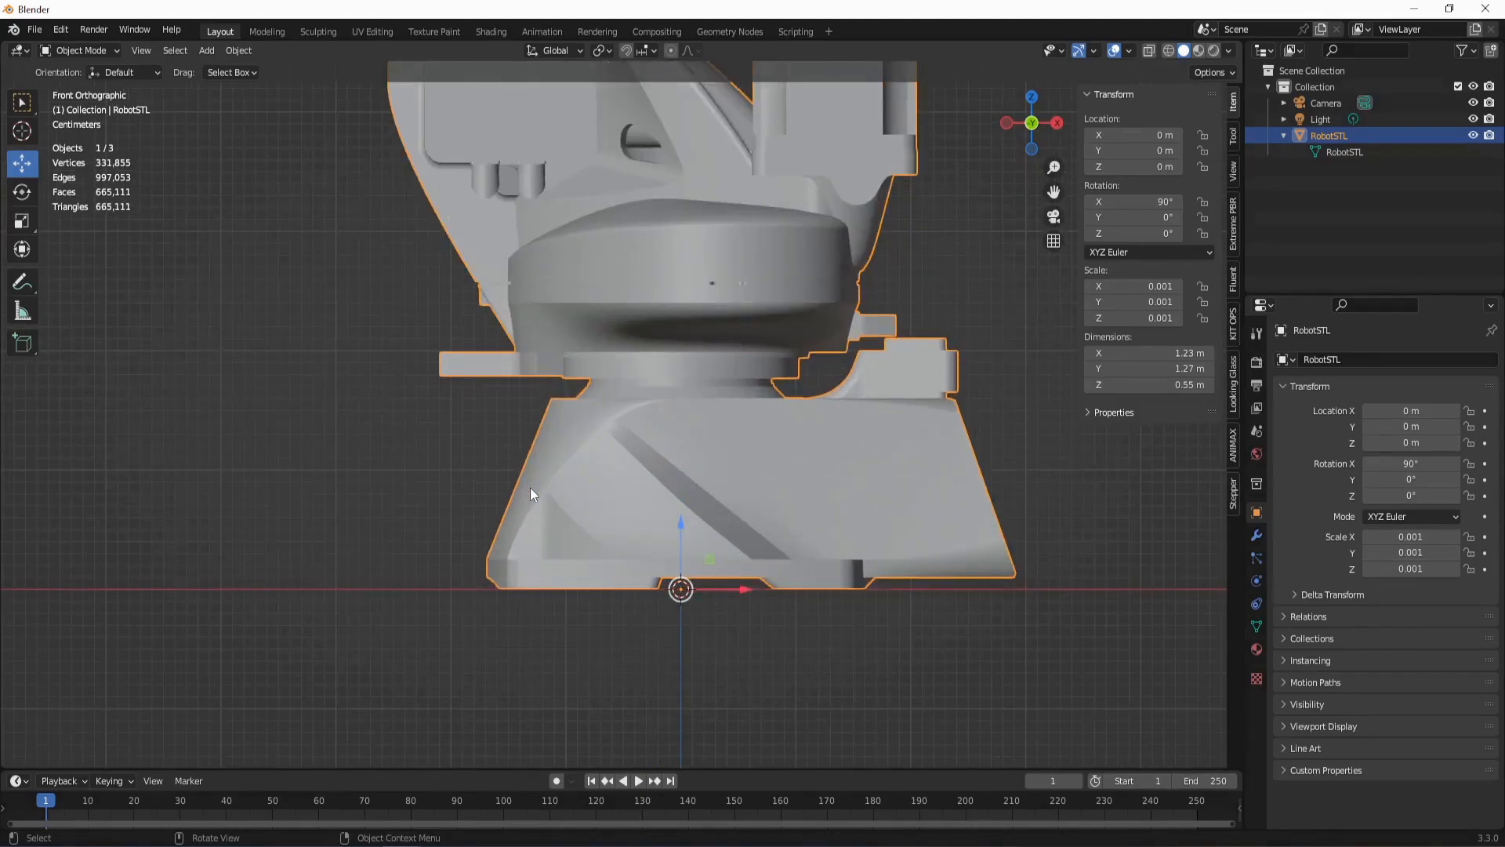
shift+middle_drag(708, 495, 578, 532)
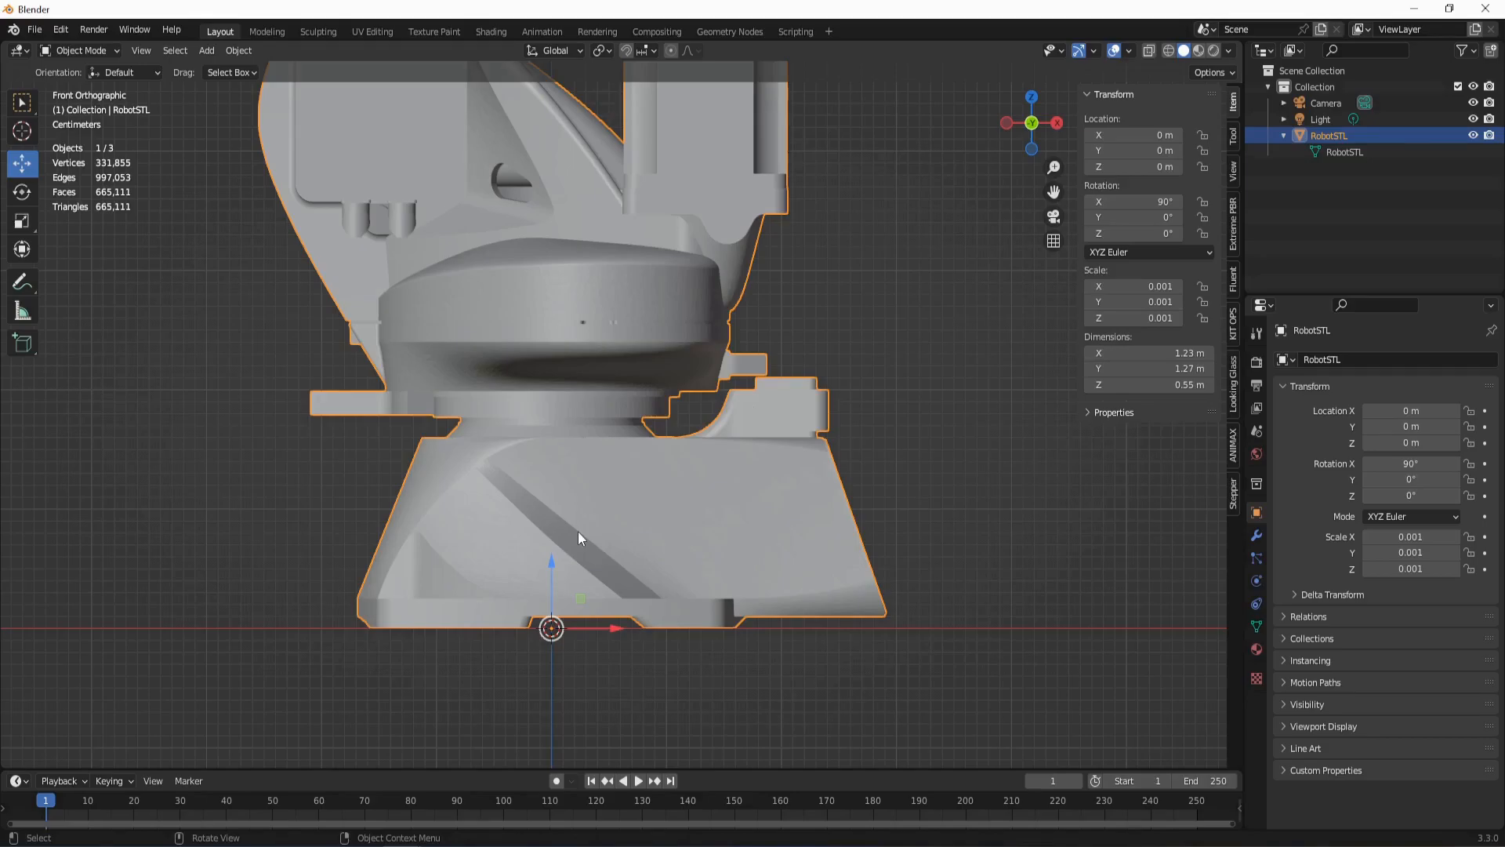
key(Tab)
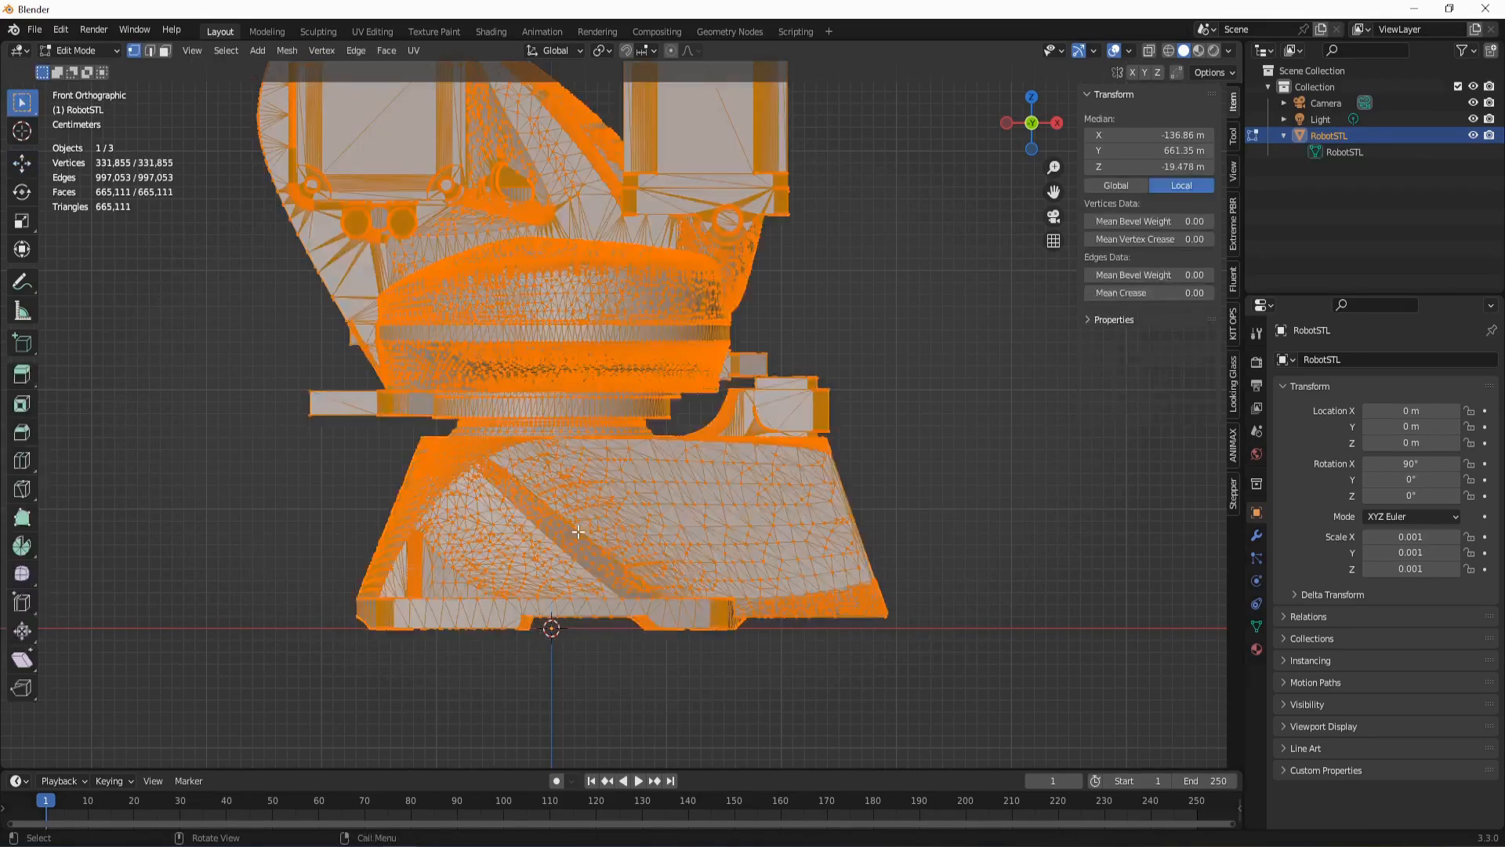
scroll(578, 531, up, 1)
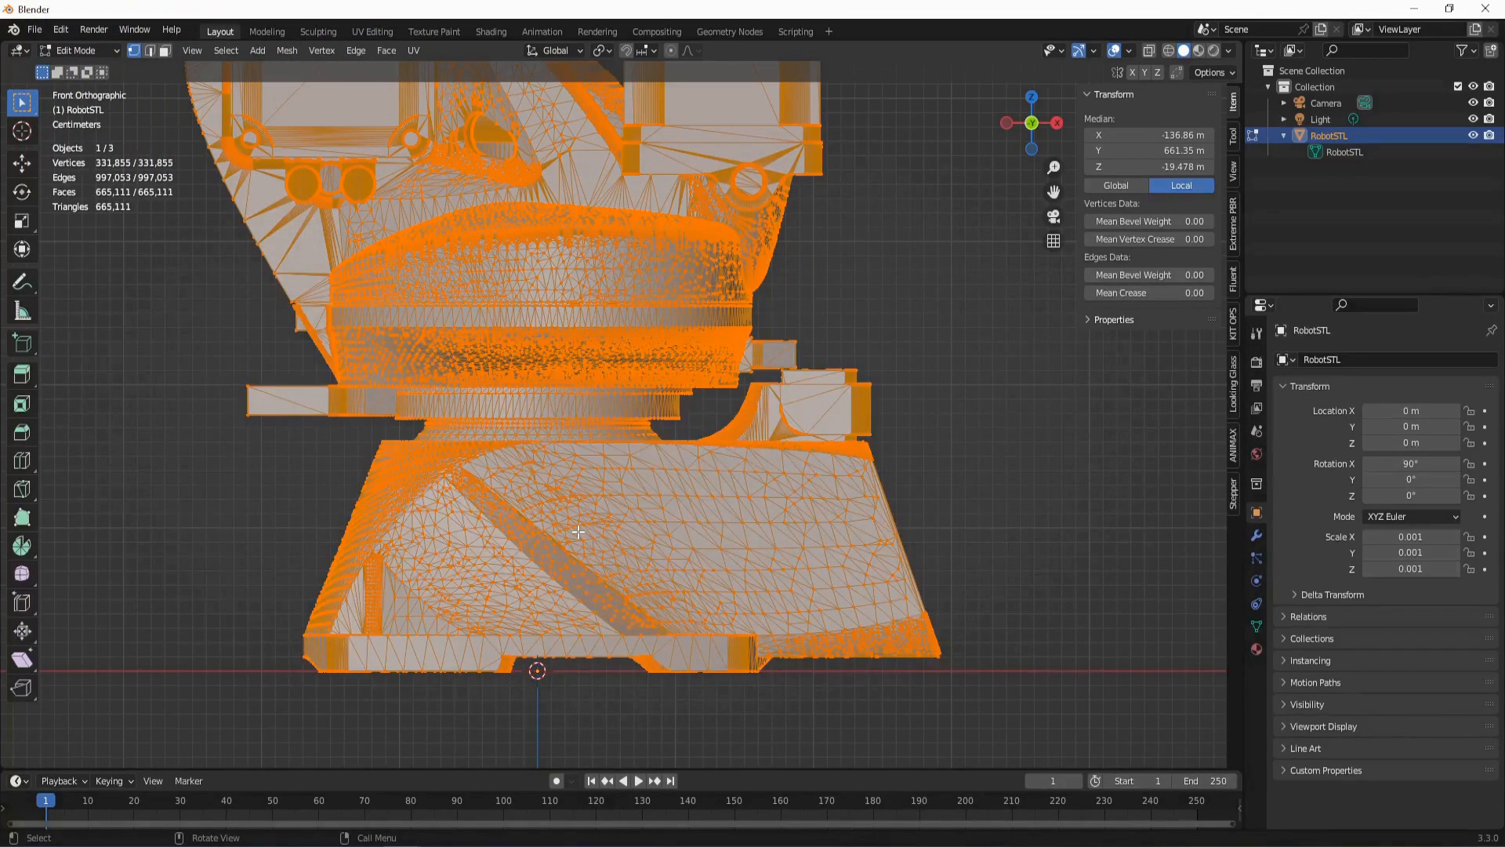
click(329, 460)
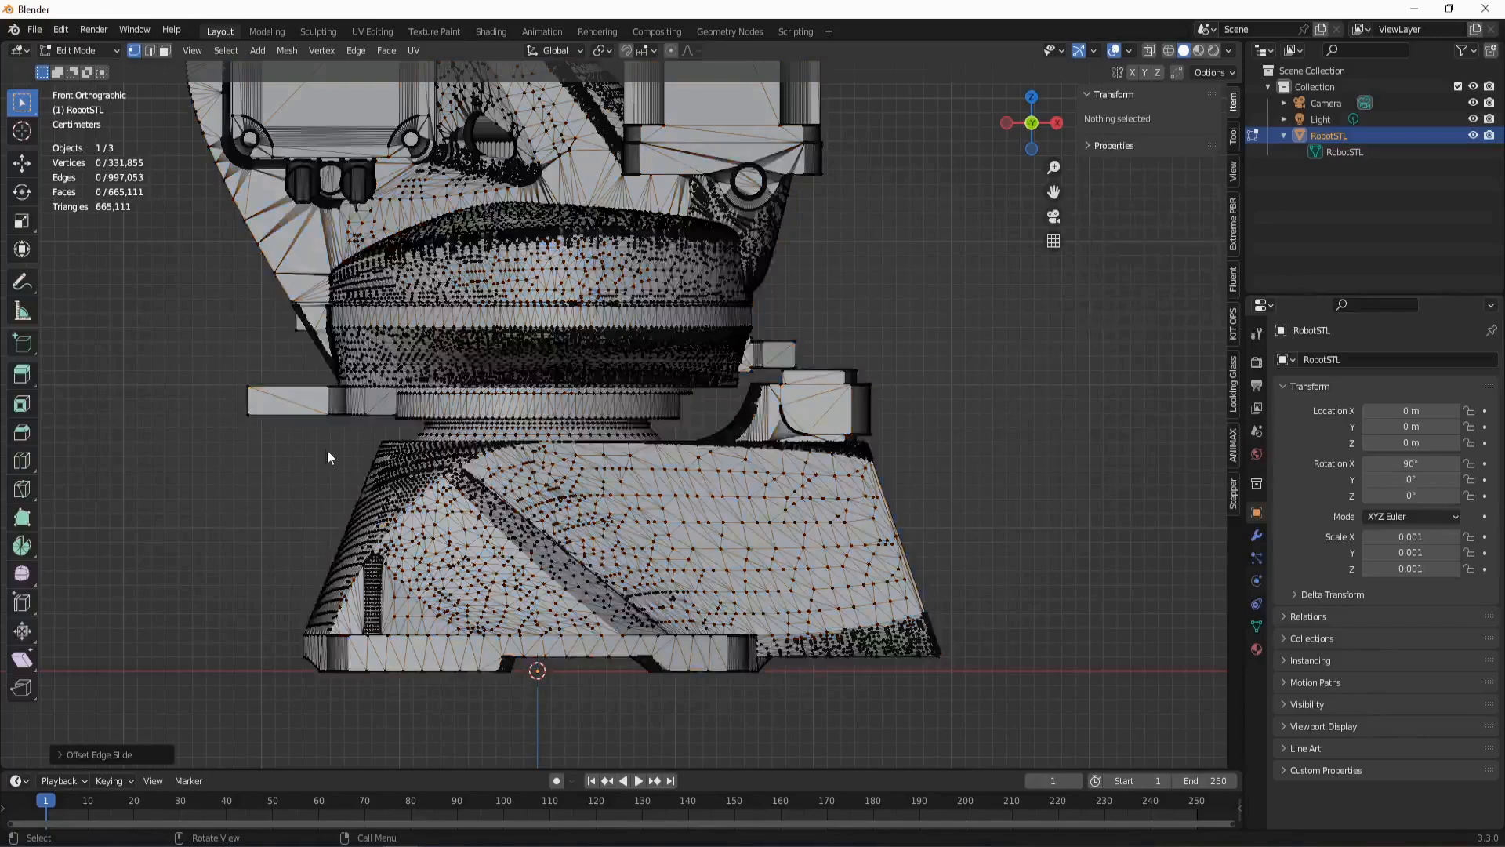
drag(321, 435, 965, 707)
drag(706, 386, 904, 474)
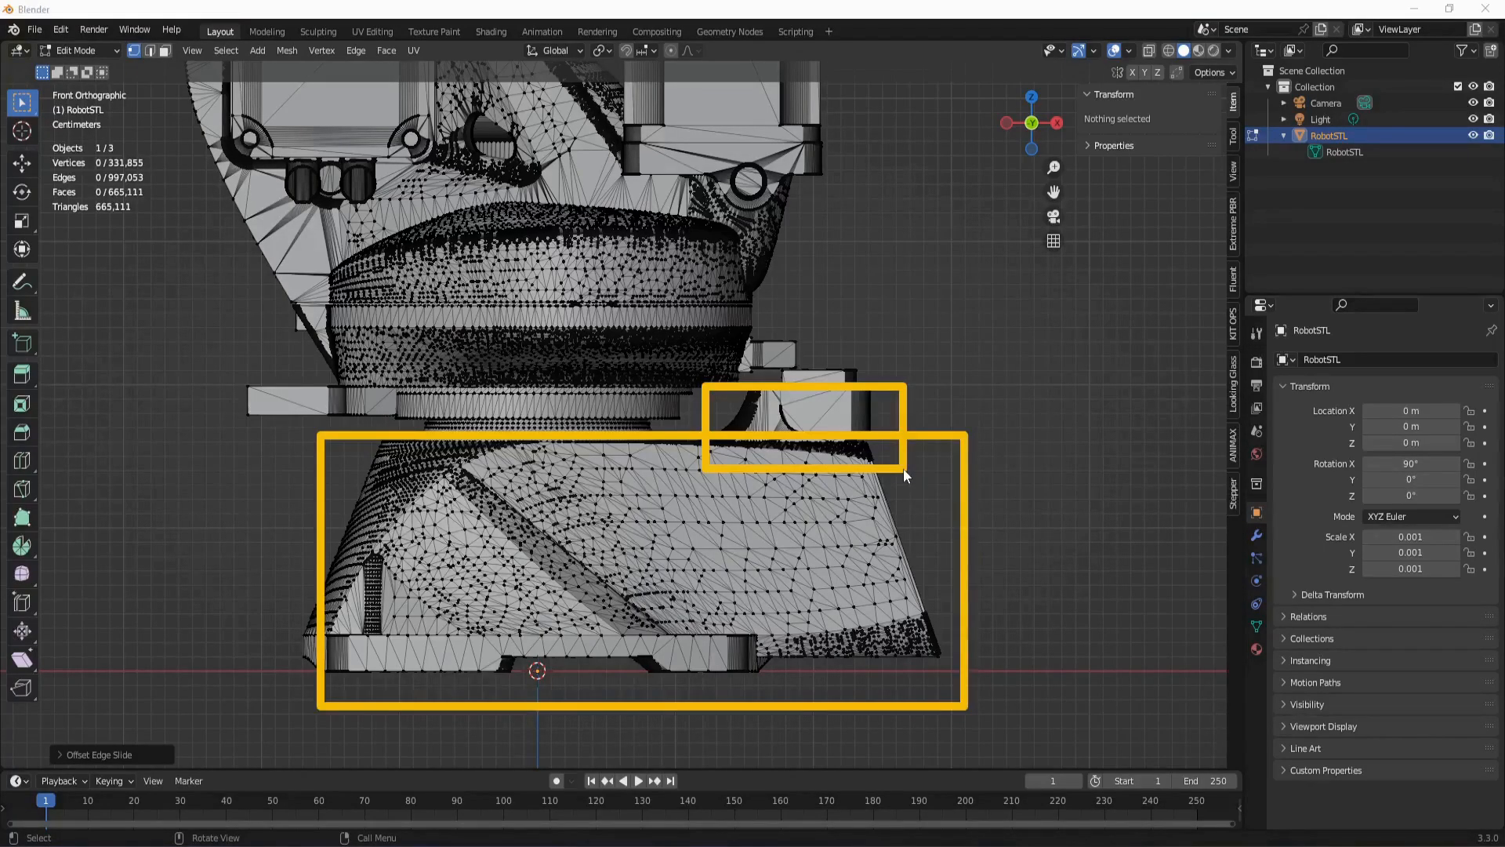
key(Escape)
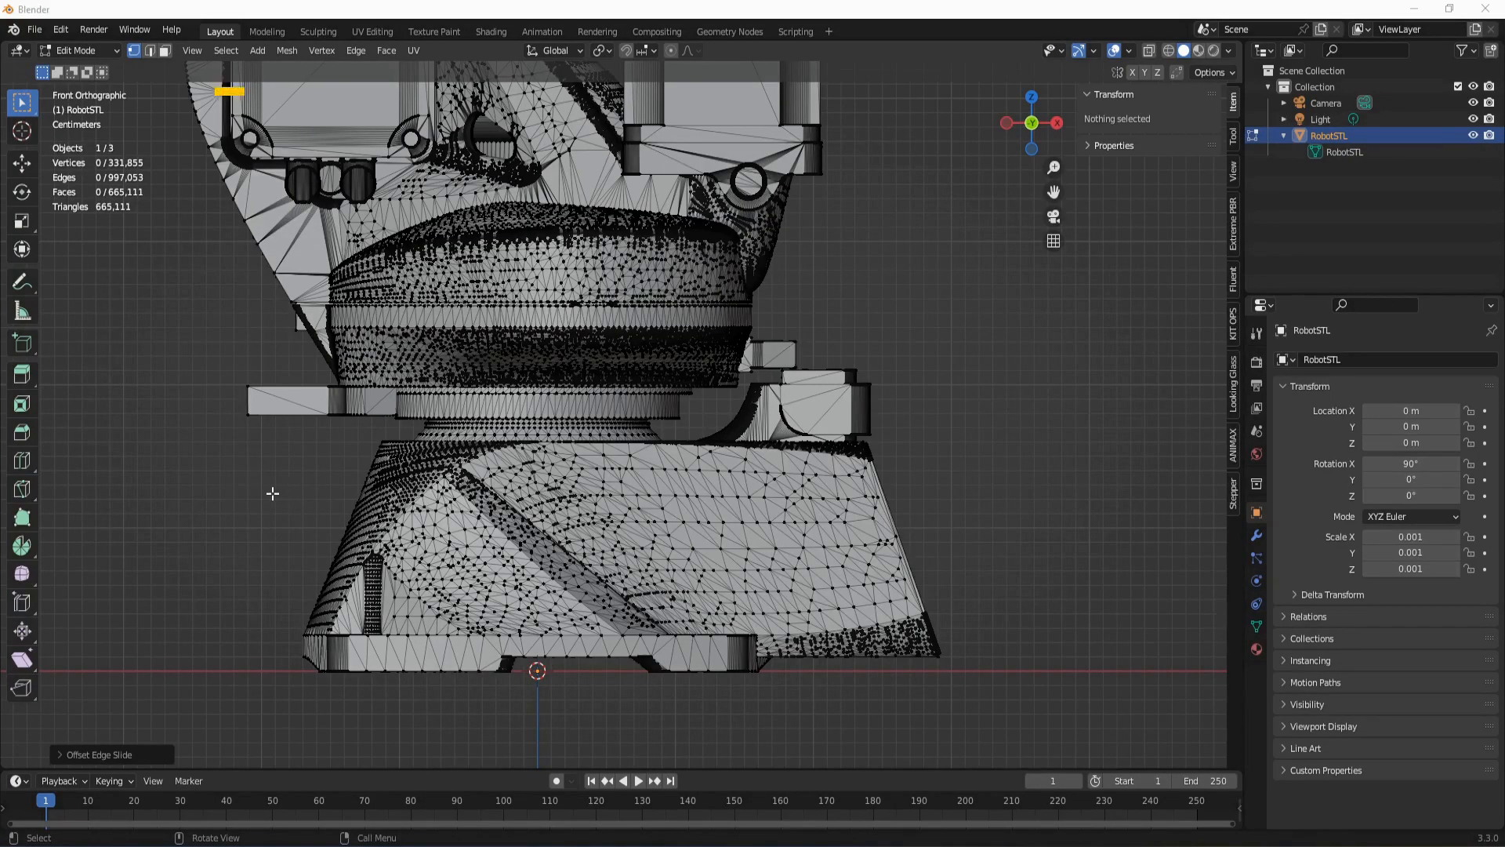
- Box-select part of the robot base with X-ray off, check the far side of the selection and return to the front view
key(b)
drag(323, 430, 585, 710)
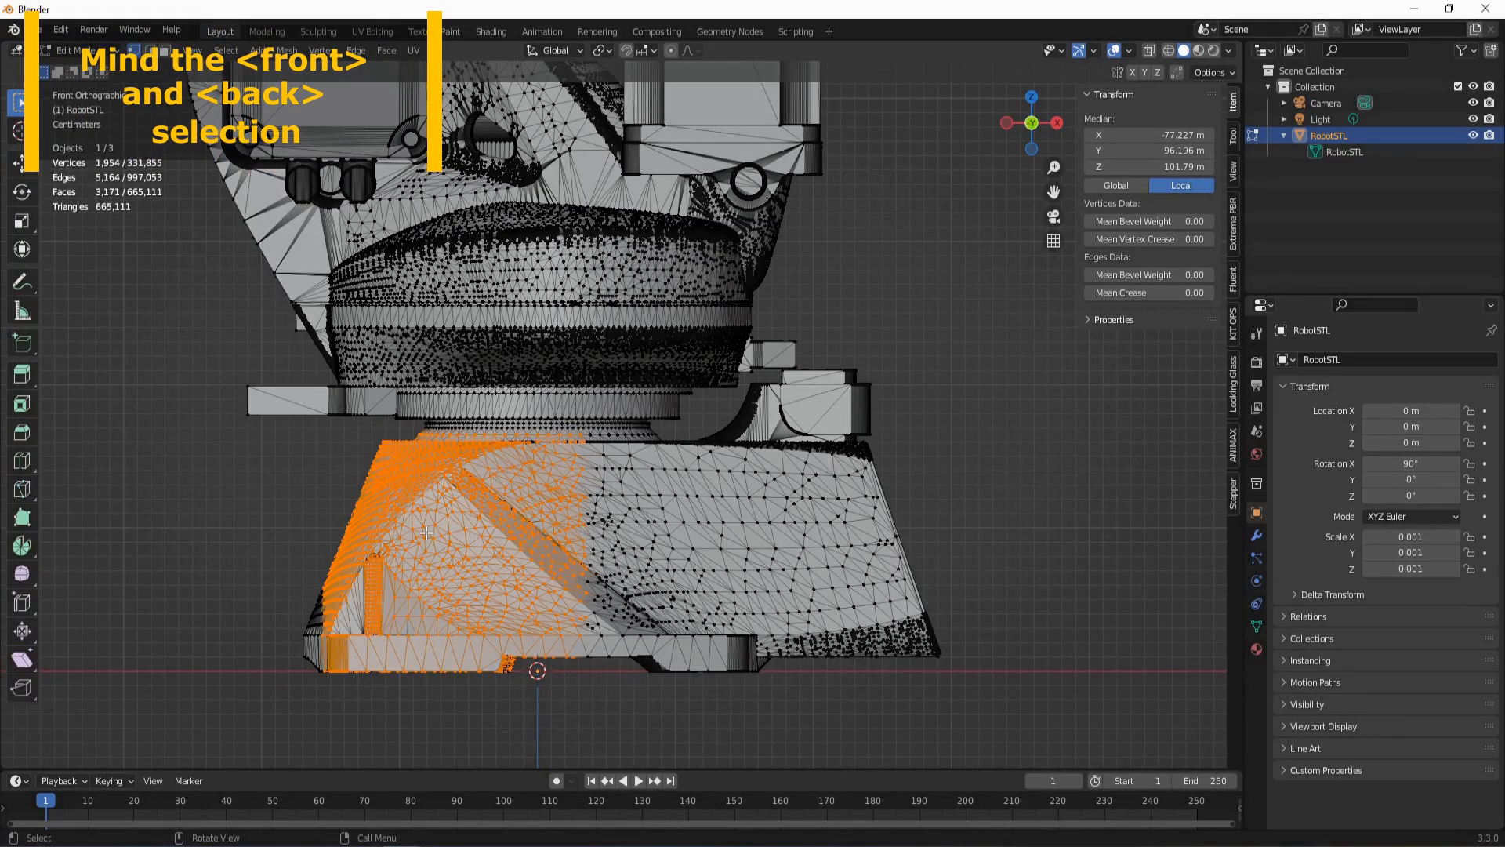
middle_drag(326, 520, 606, 517)
key(KP_1)
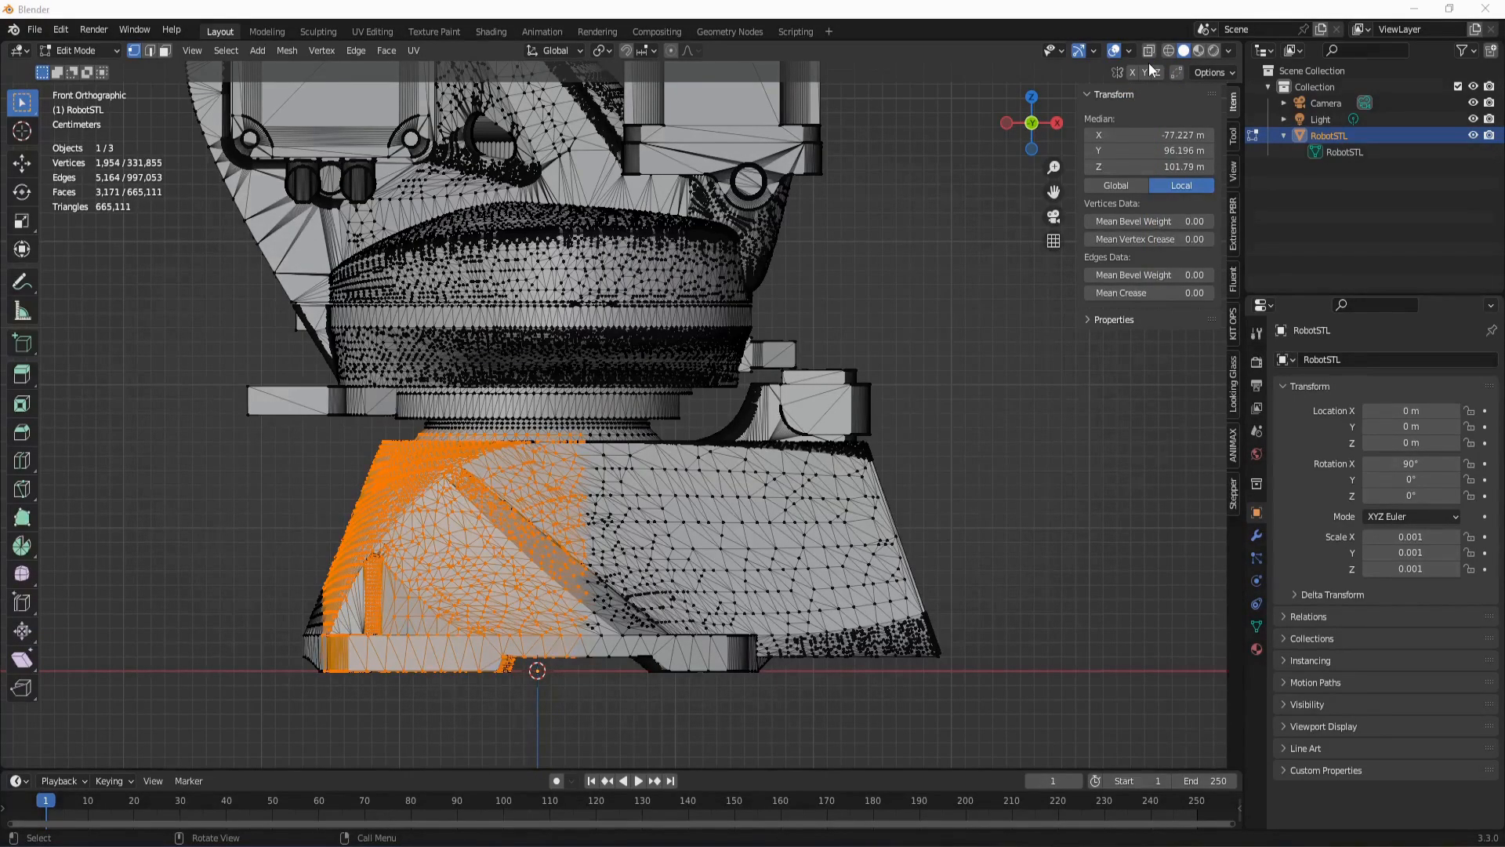
- Turn on X-ray and box-select the vertices of the whole robot base through the mesh
click(1150, 52)
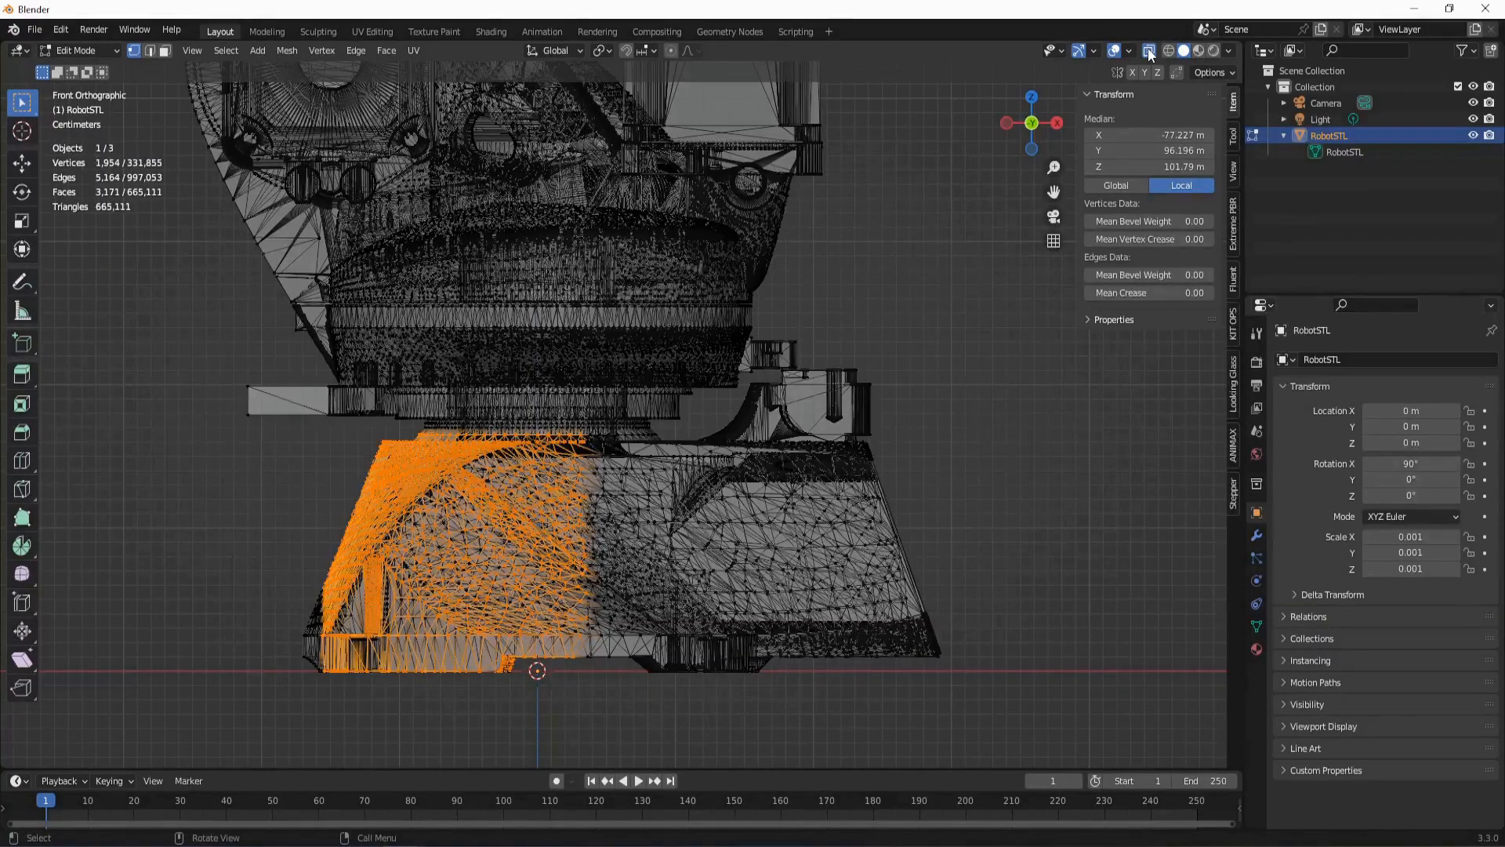
key(b)
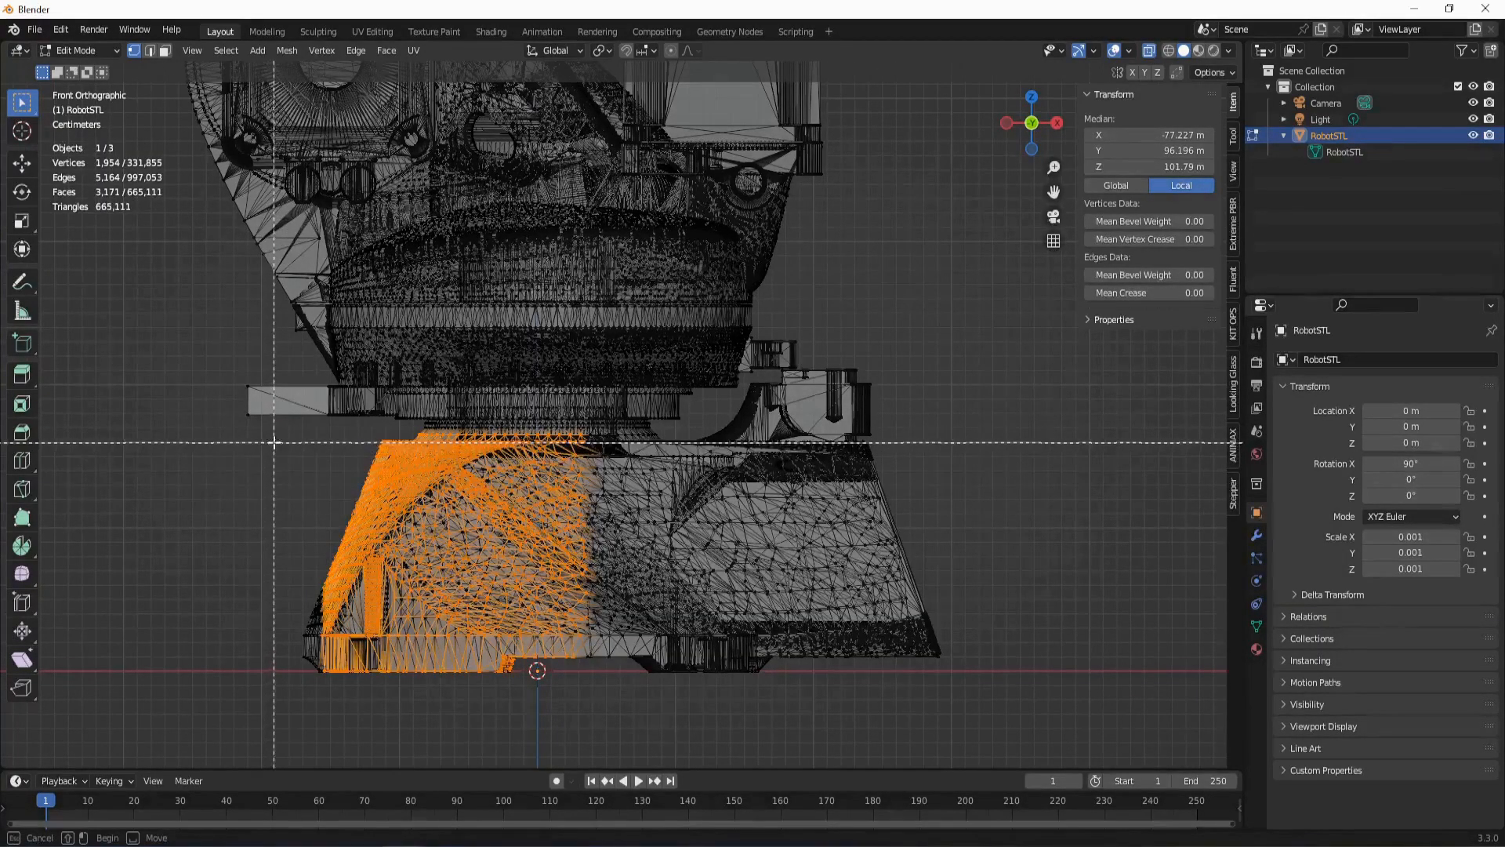
drag(277, 438, 314, 473)
drag(388, 606, 716, 726)
drag(700, 436, 975, 694)
- Extend the selection to the curved rib and the connector block on top of the robot base
scroll(854, 445, up, 1)
scroll(854, 445, up, 1)
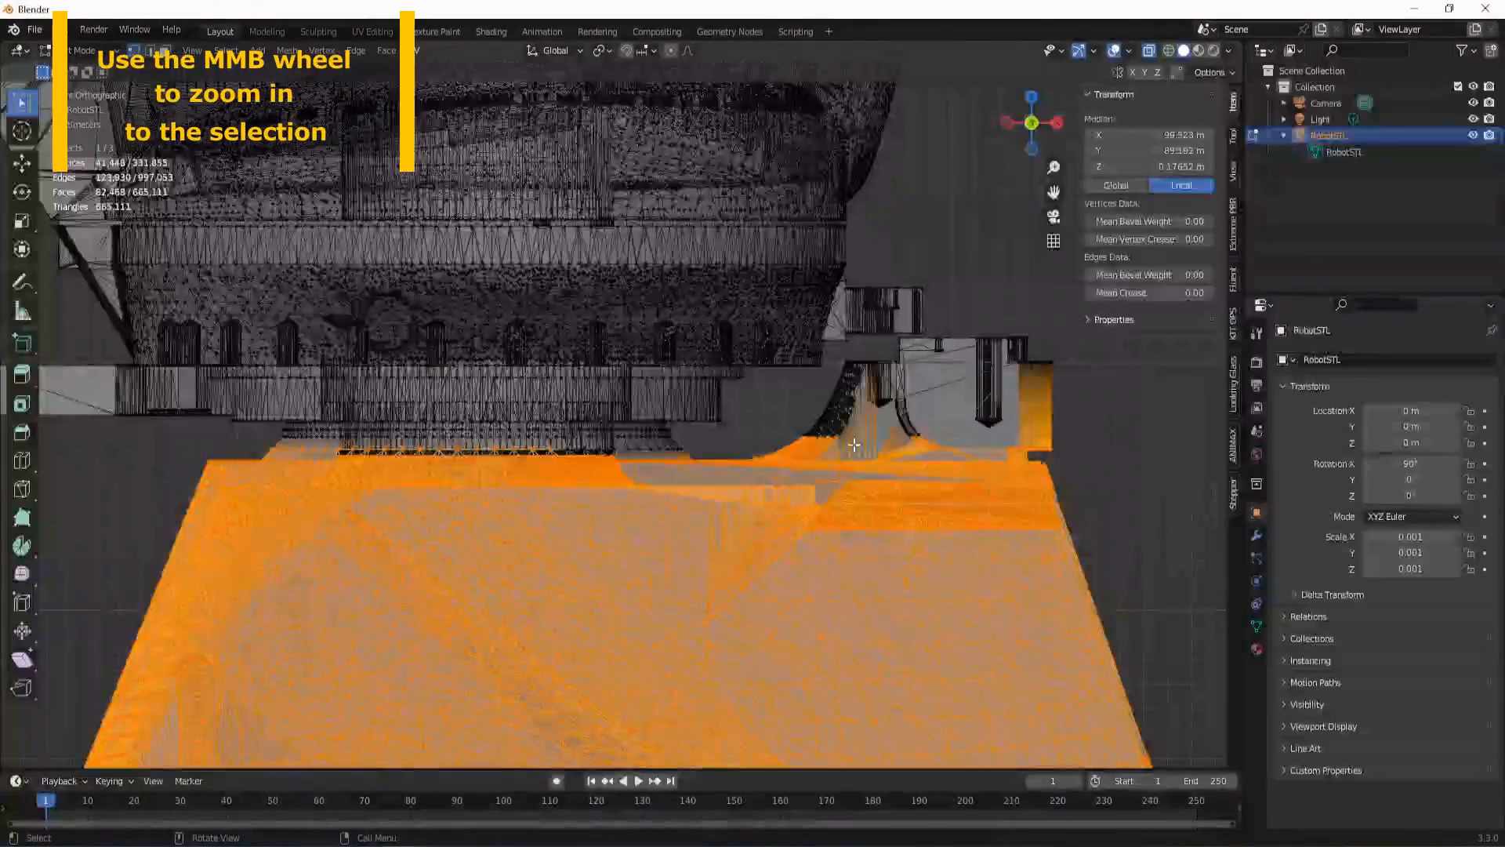
scroll(588, 519, up, 2)
scroll(588, 519, up, 1)
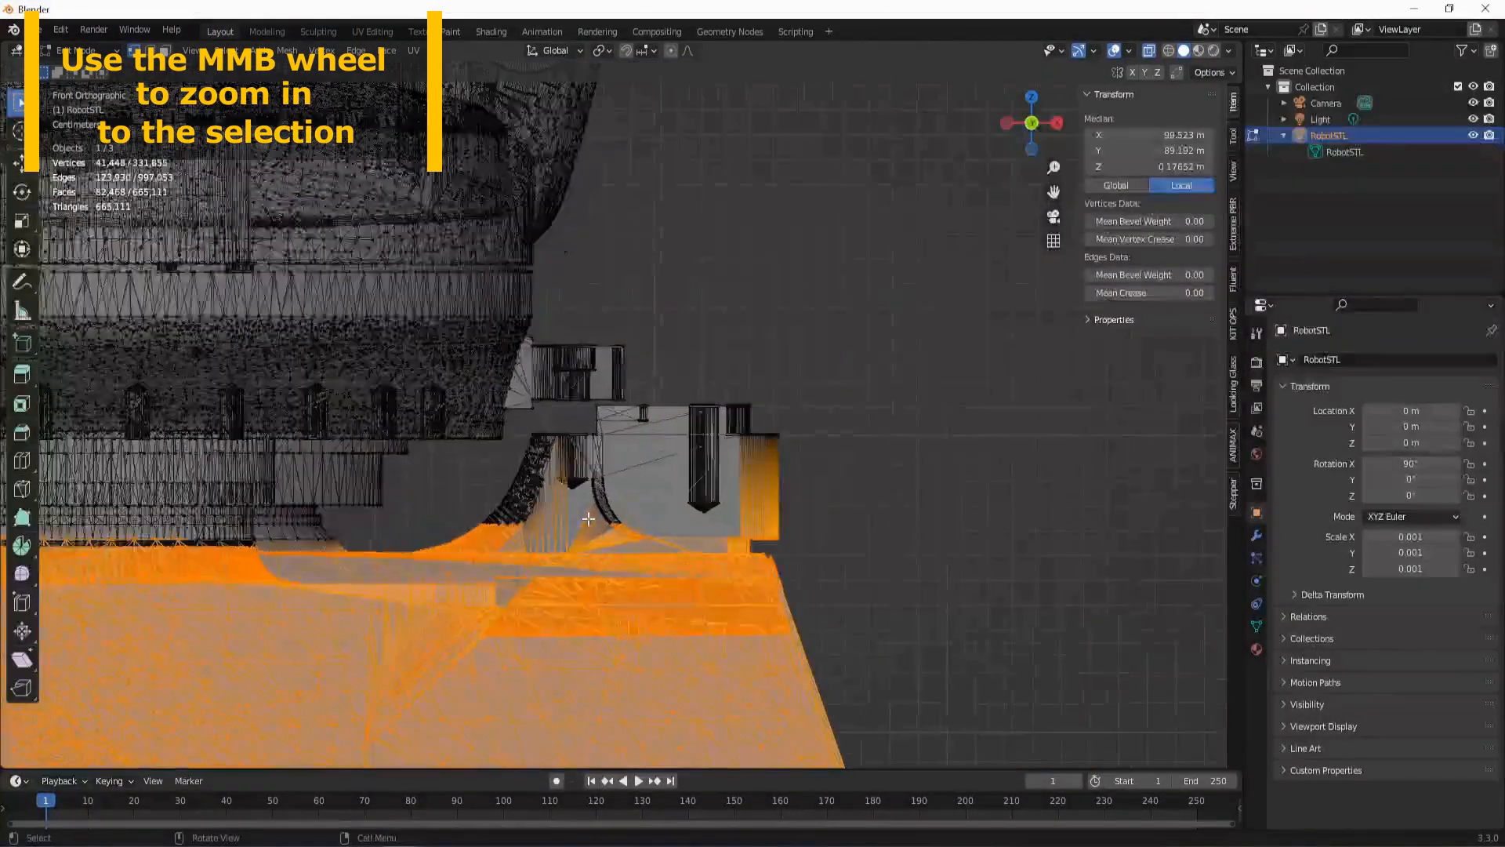
drag(520, 421, 681, 595)
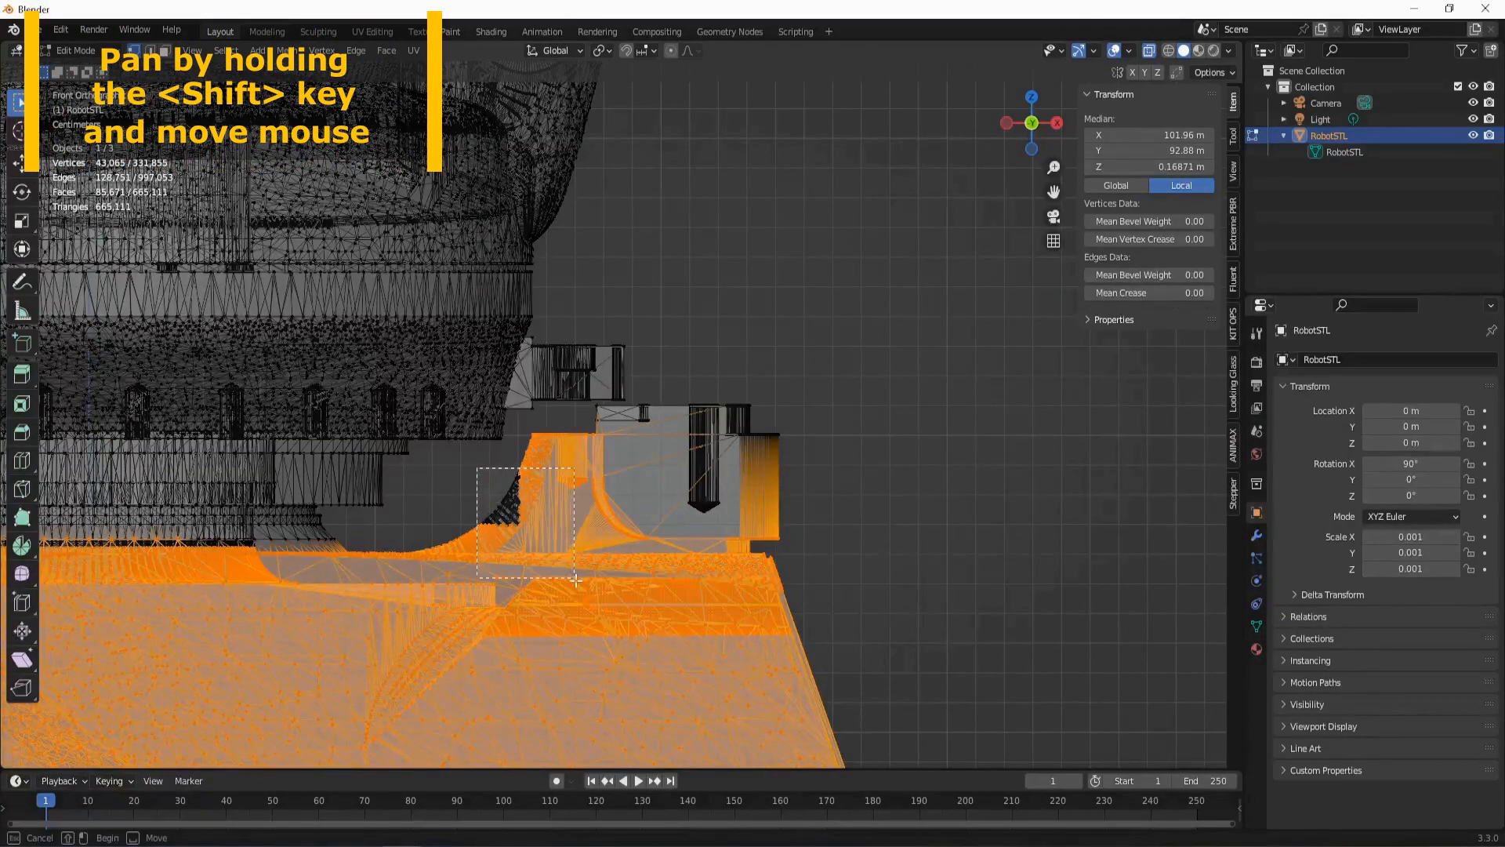
key(b)
drag(586, 402, 844, 628)
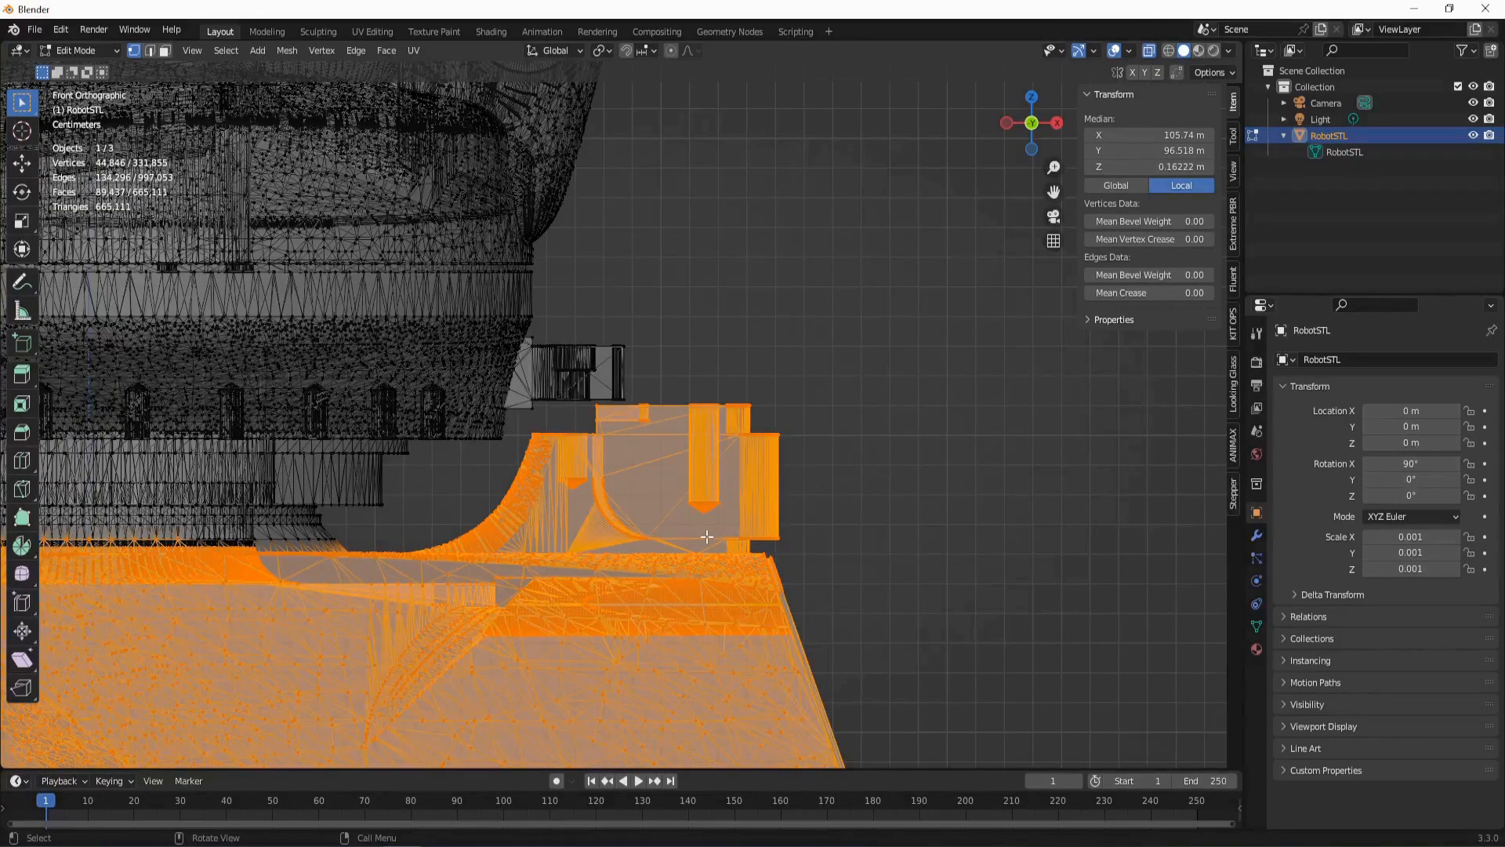
- Add the flared collar between the base and the rotating joint to the selection and check its upper boundary
scroll(707, 537, down, 1)
shift+middle_drag(493, 626, 879, 509)
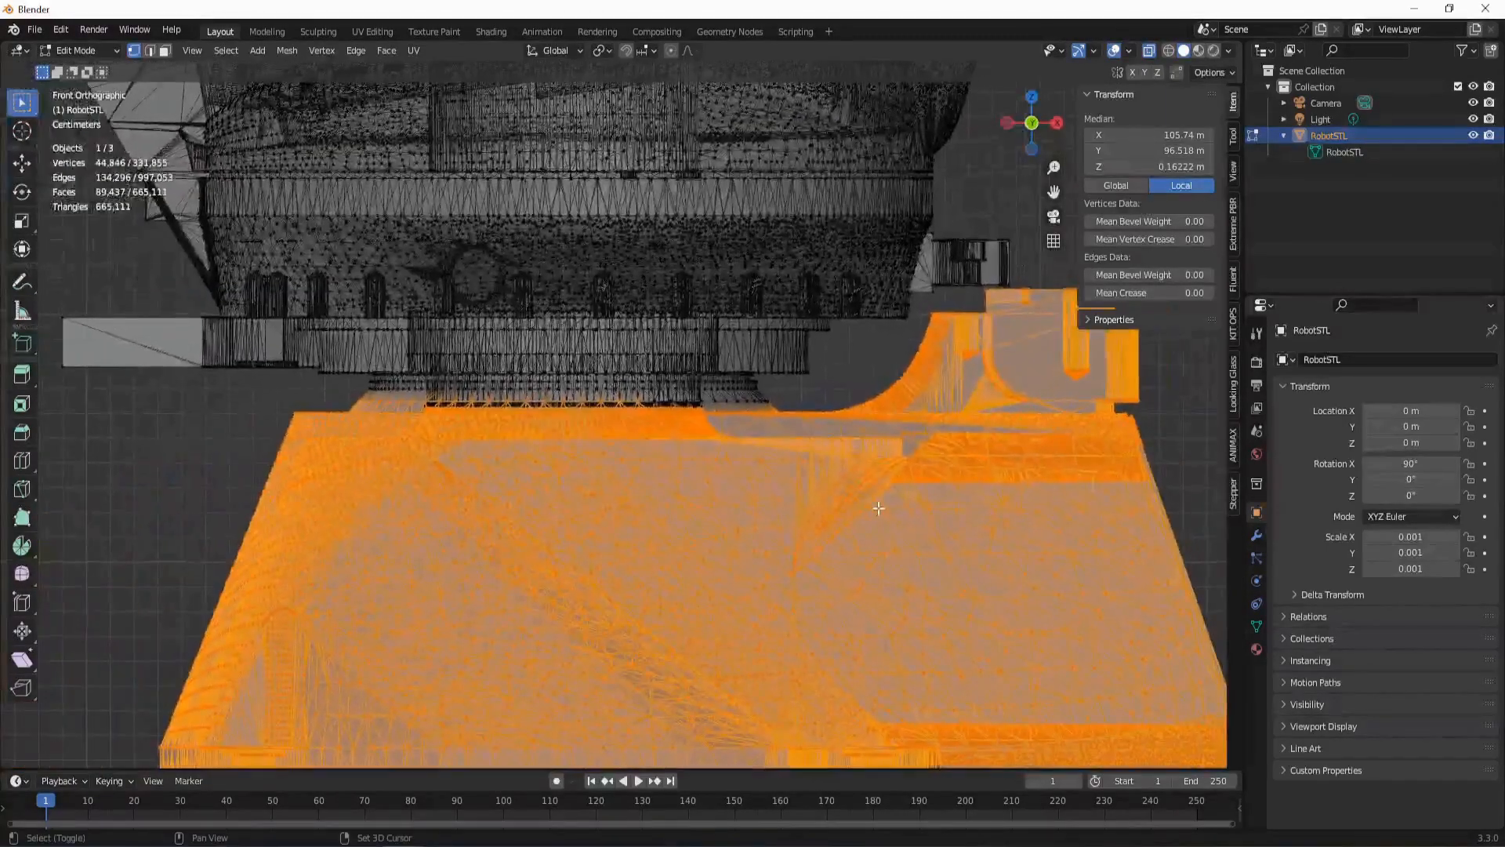
scroll(652, 444, up, 1)
shift+middle_drag(494, 455, 547, 468)
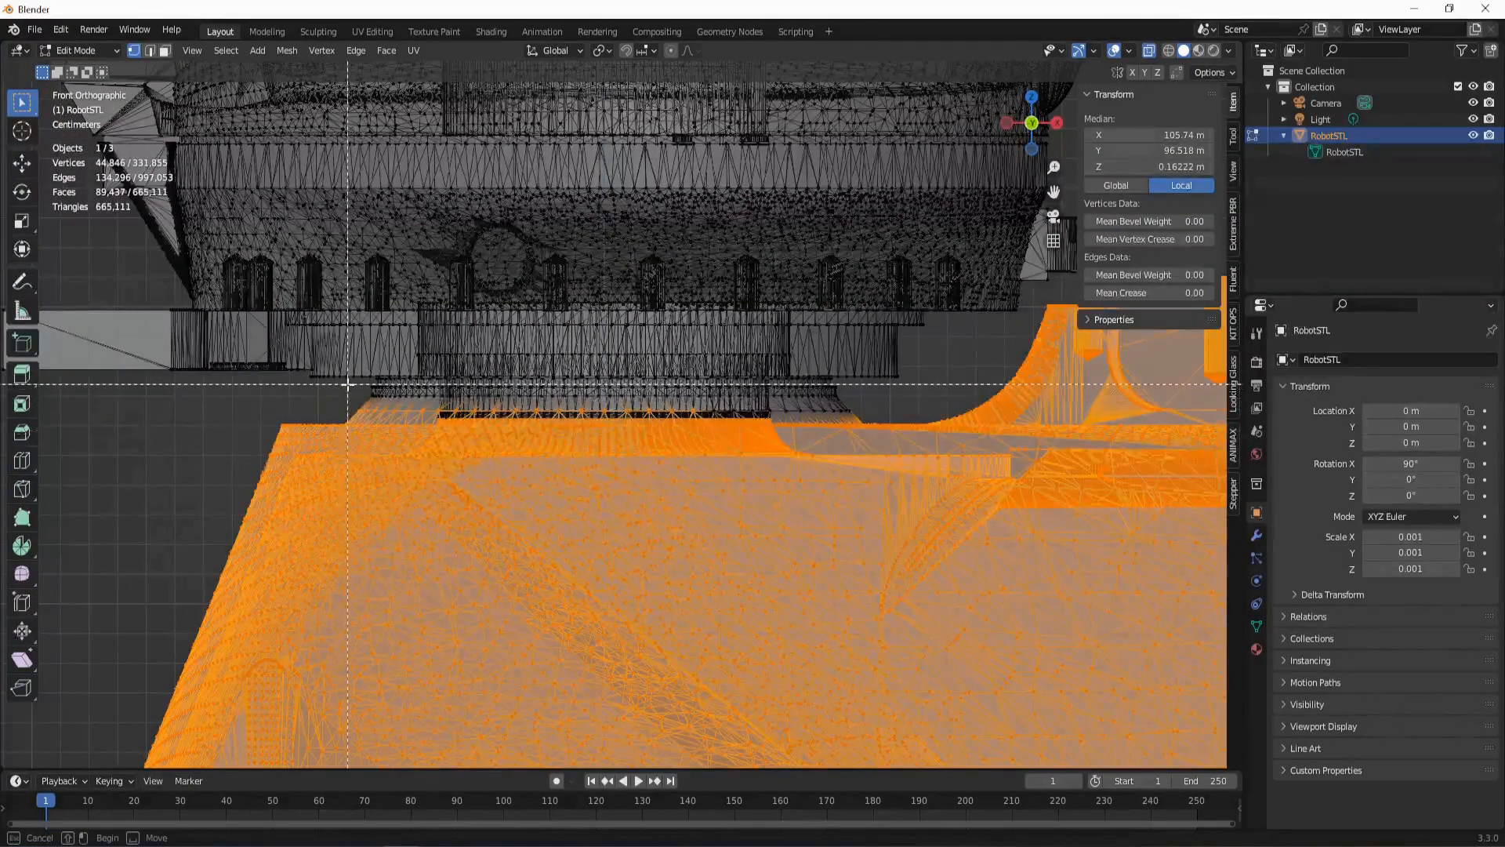
drag(350, 382, 897, 478)
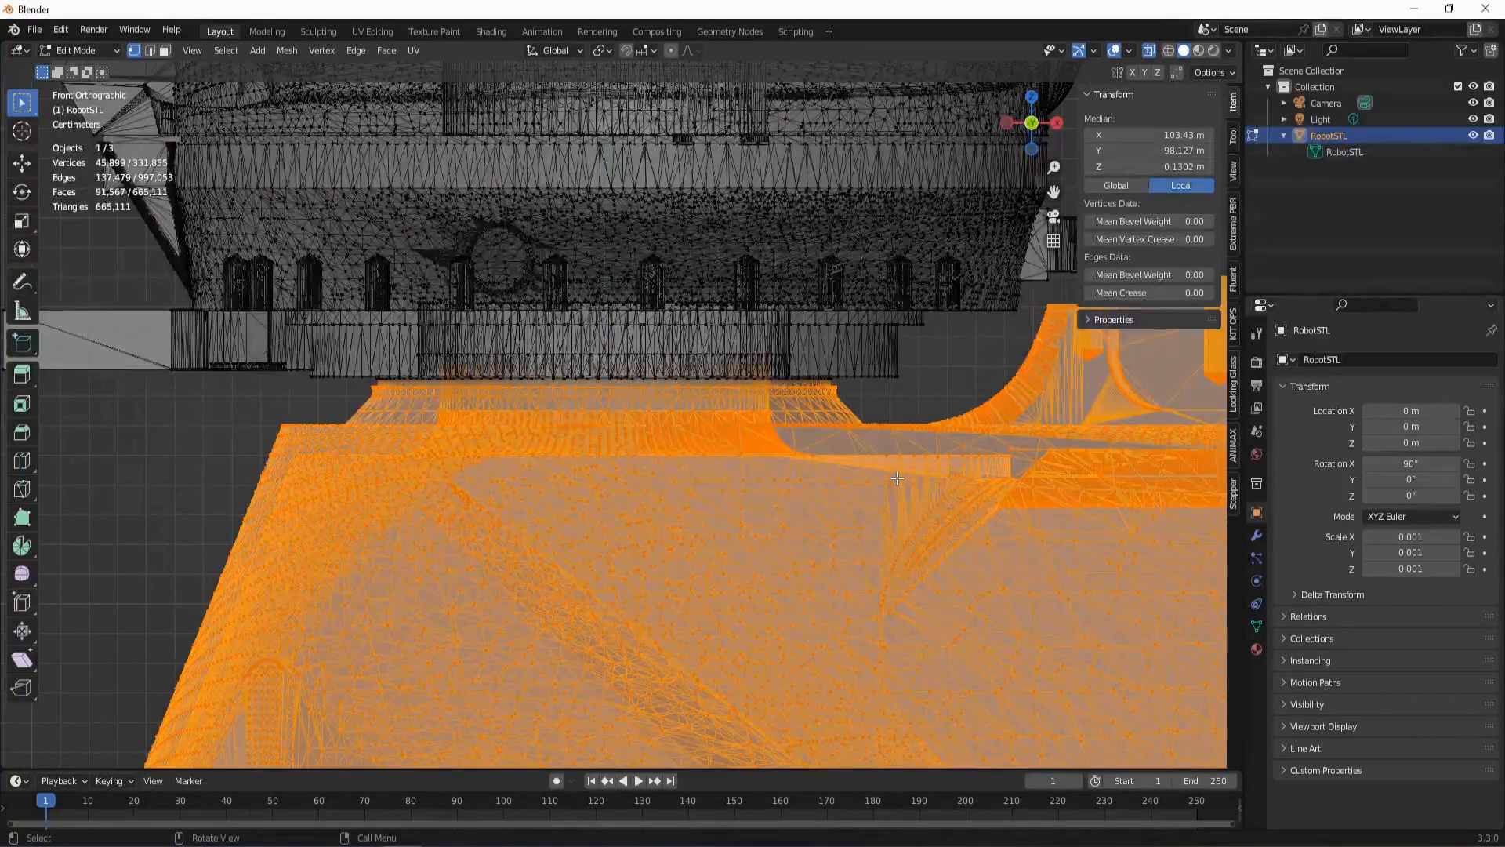
scroll(834, 363, up, 4)
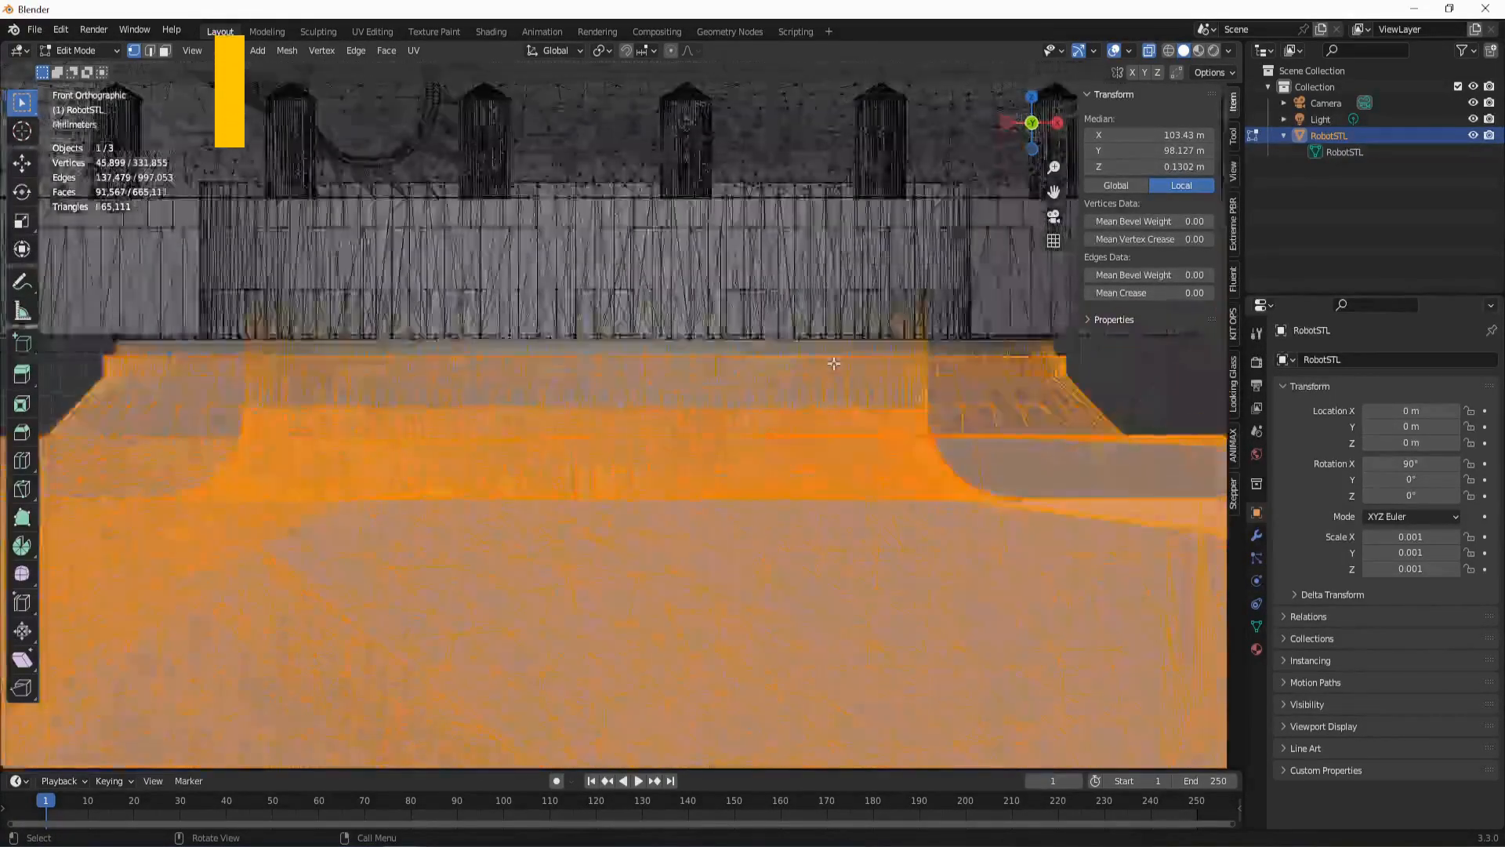
scroll(645, 340, down, 4)
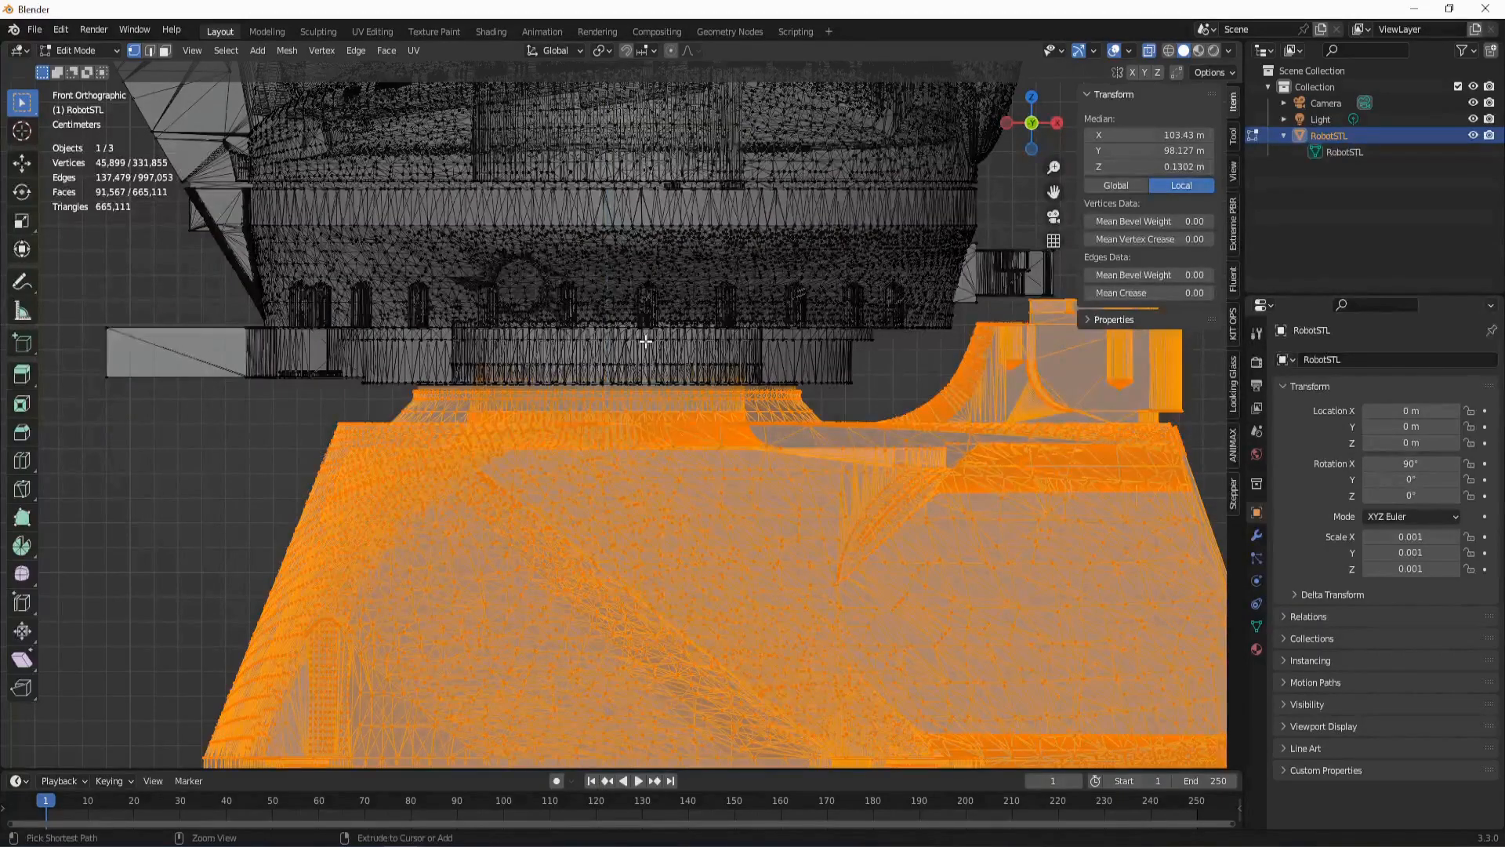
- Grow the base selection up over the cylindrical neck and shrink it back by one level, off the surrounding flange ring
key(ctrl+KP_Add)
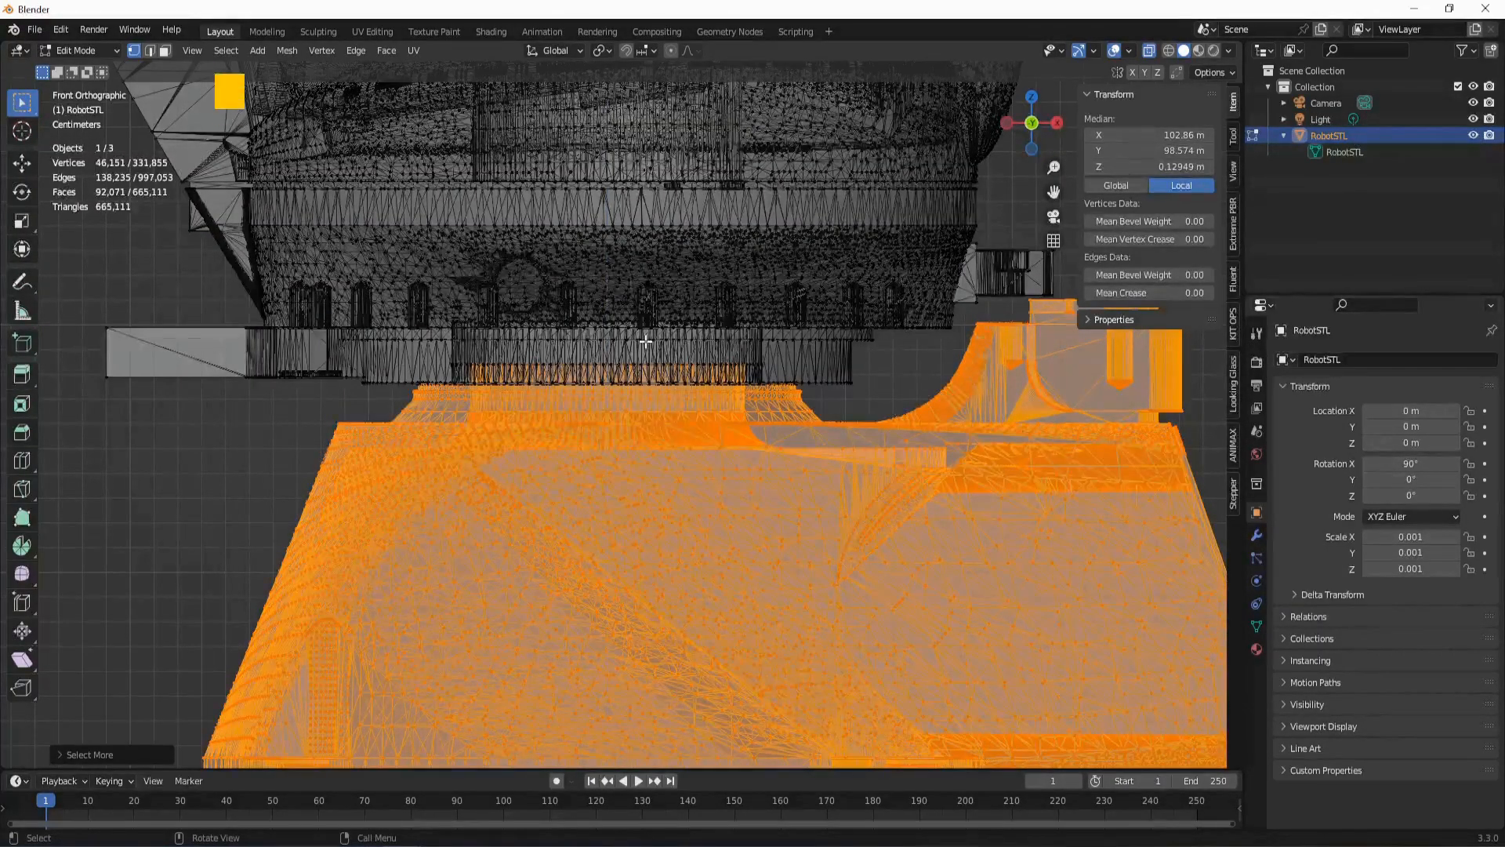
key(ctrl+KP_Add)
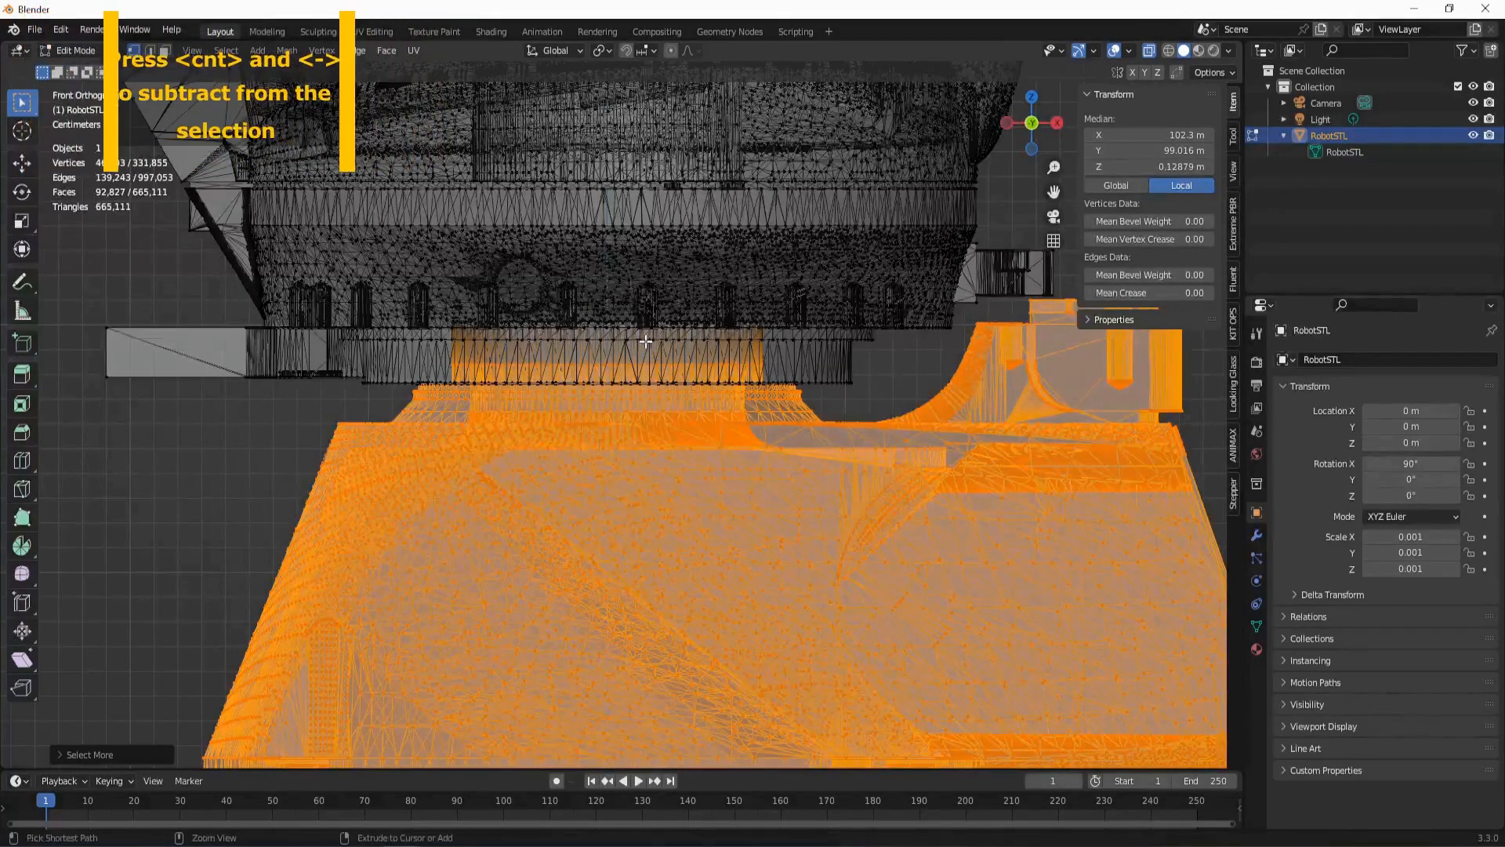
key(ctrl+KP_Add)
key(ctrl+KP_Add)
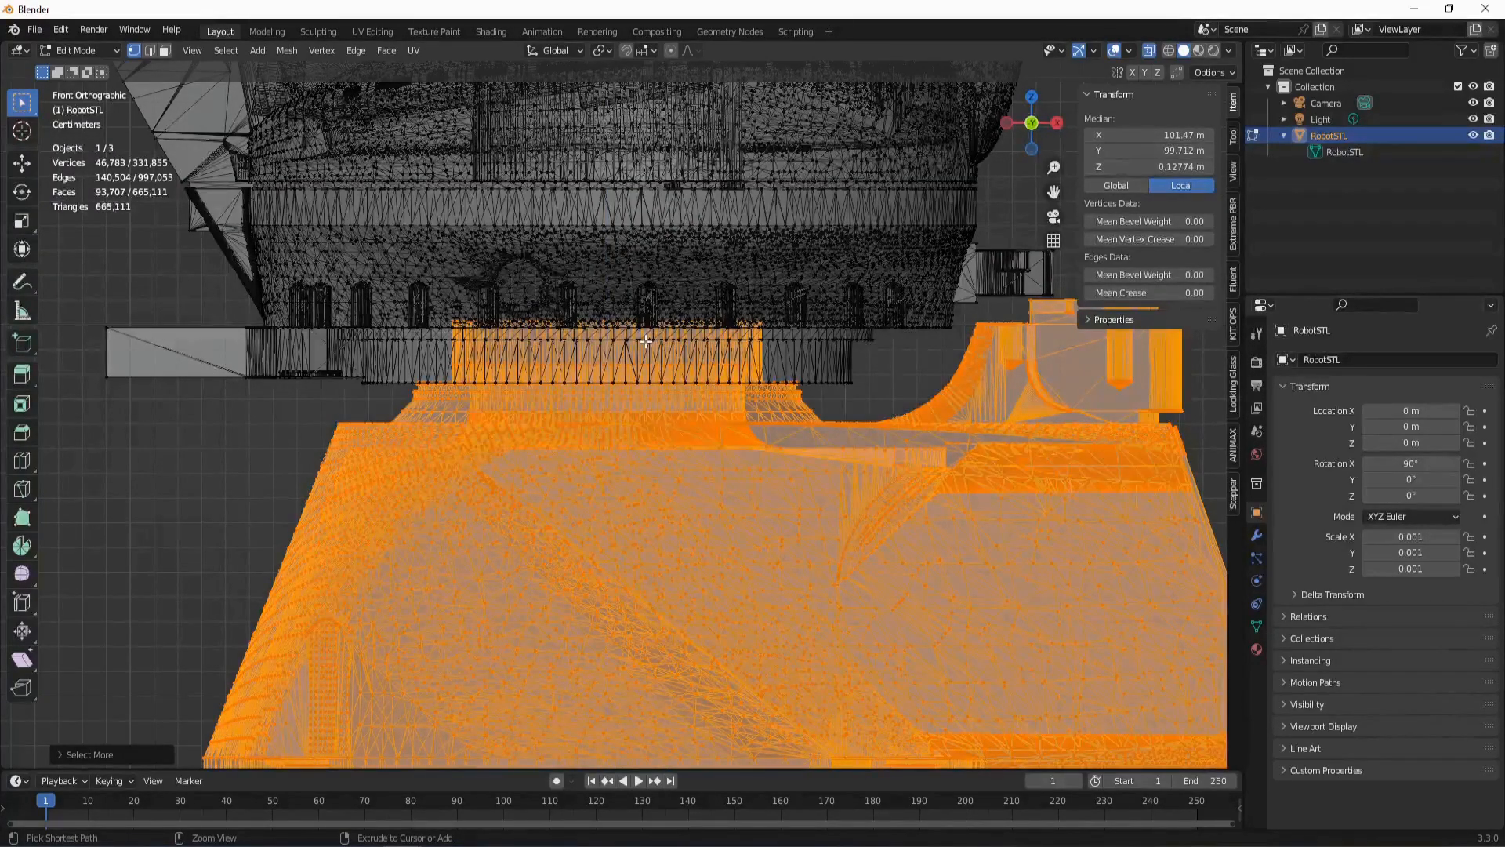
key(ctrl+KP_Add)
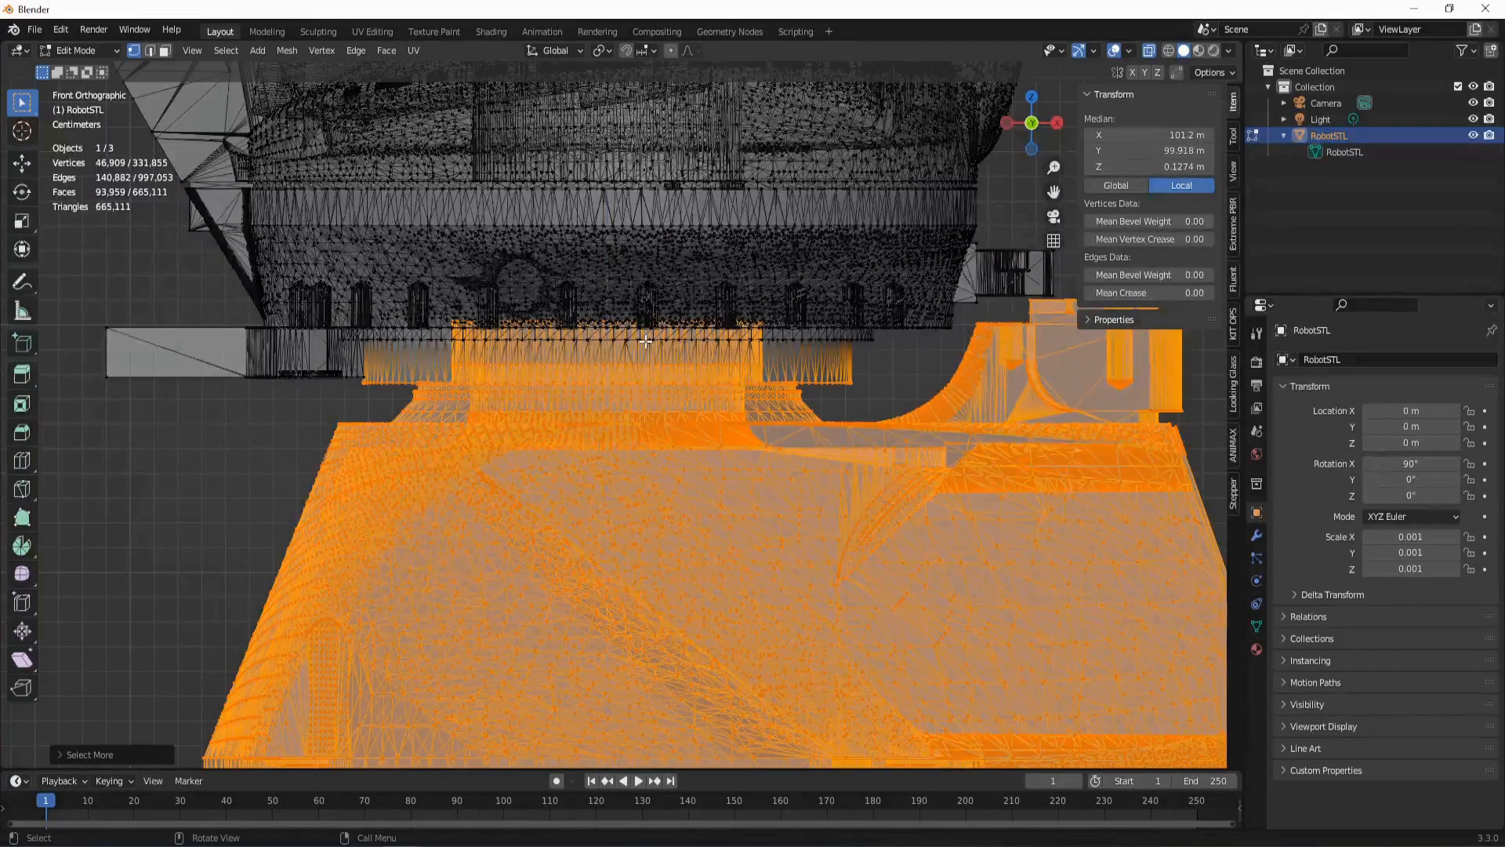
key(ctrl+KP_Subtract)
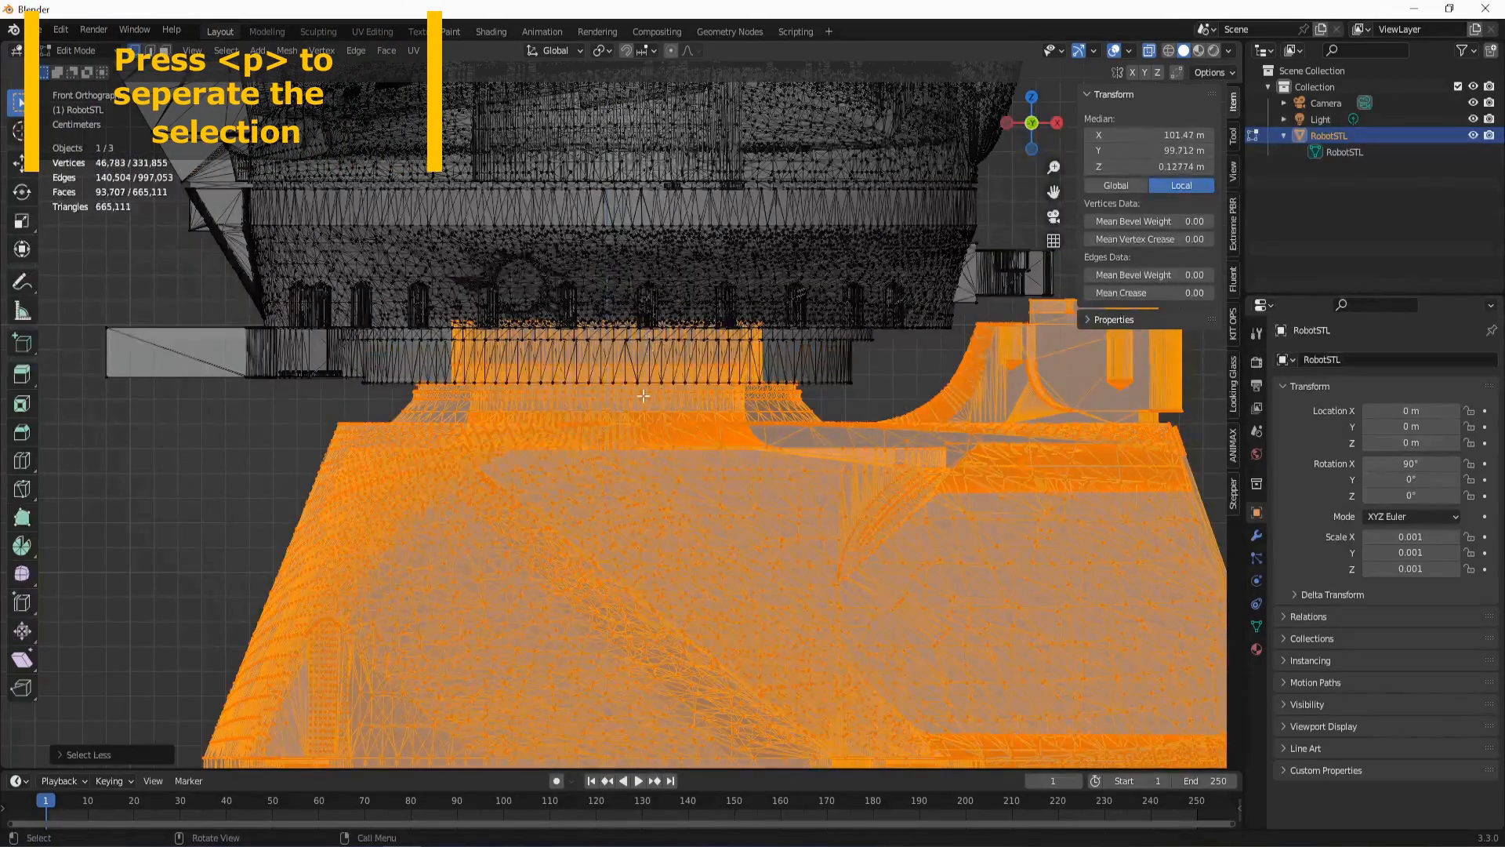
- Separate the selected base geometry from the robot mesh and select the new base object in Object Mode
scroll(642, 395, down, 3)
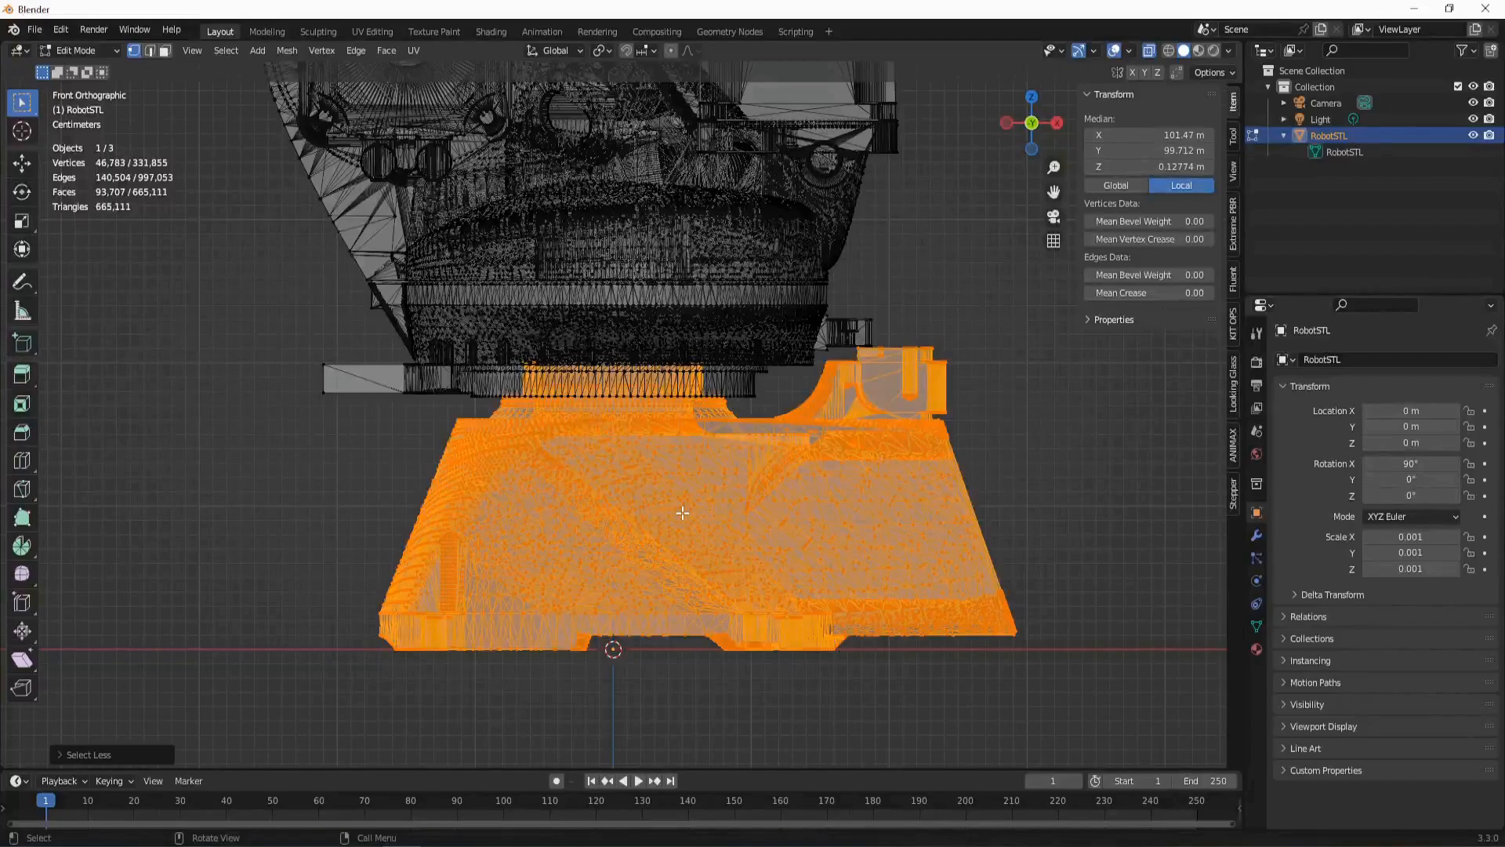
key(p)
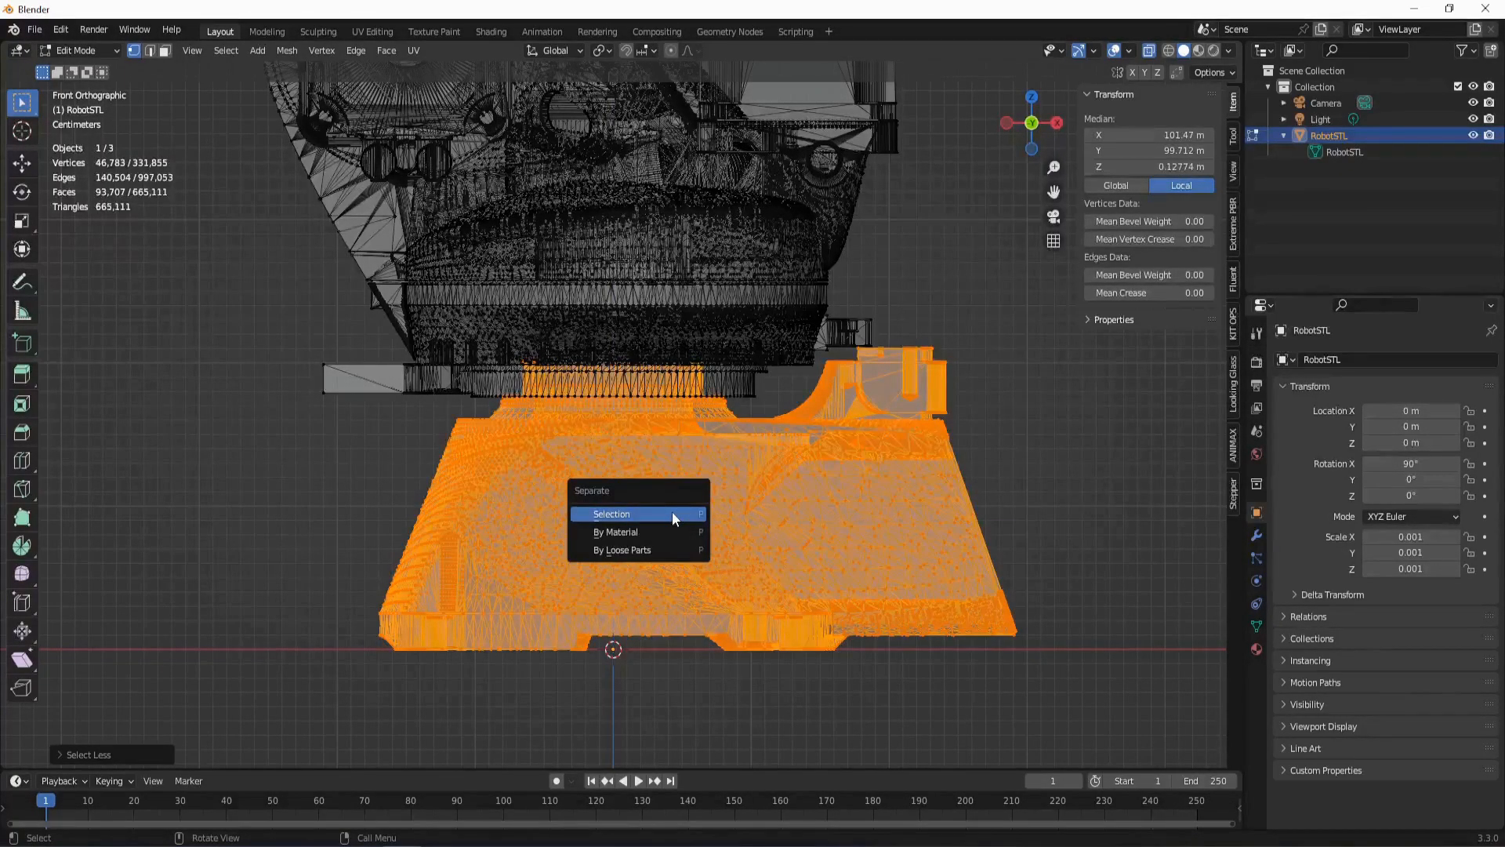
click(672, 515)
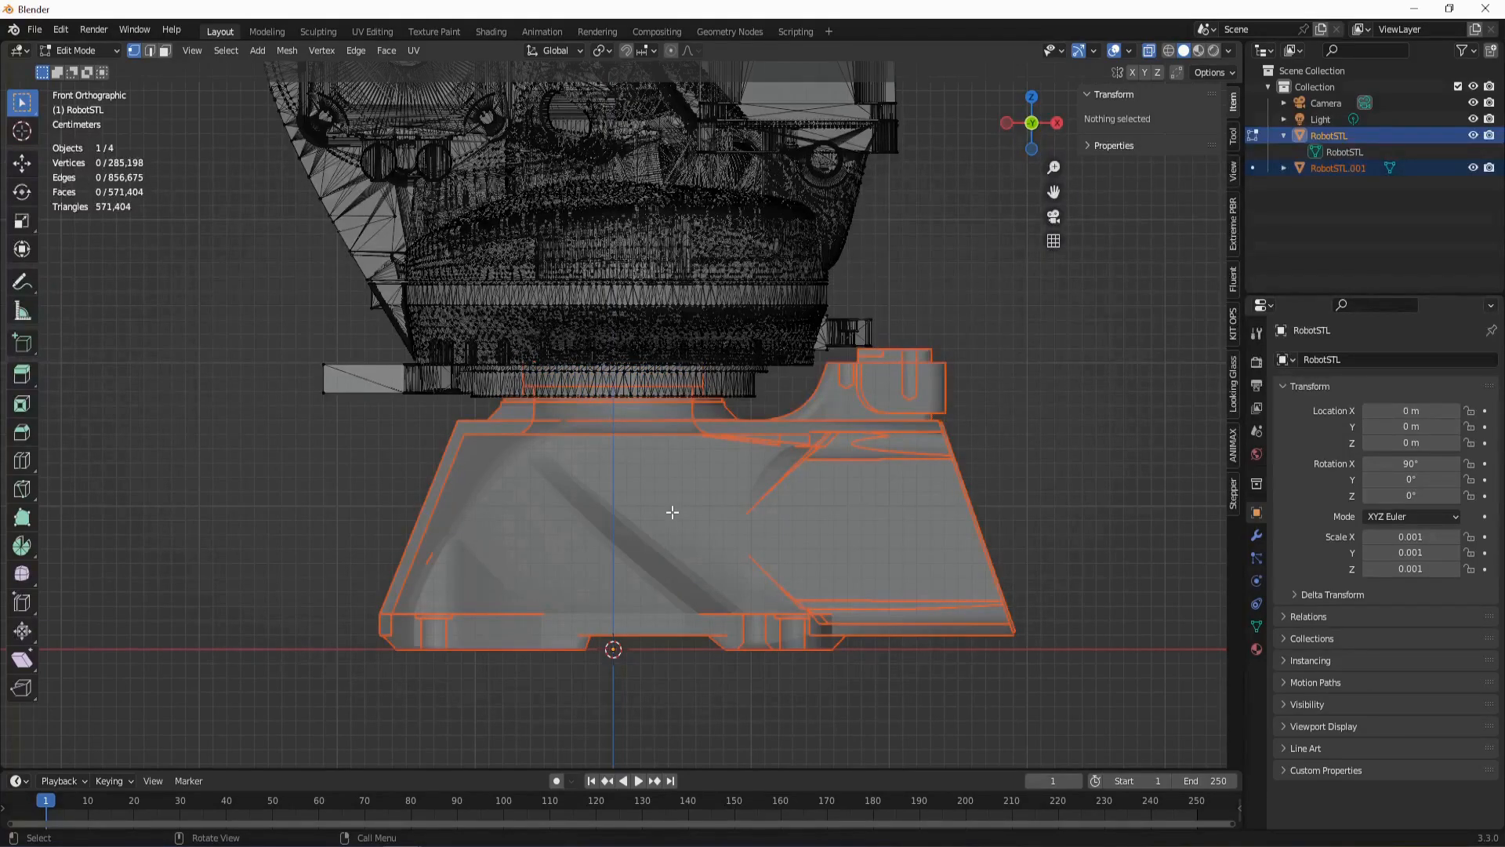
key(Tab)
click(666, 510)
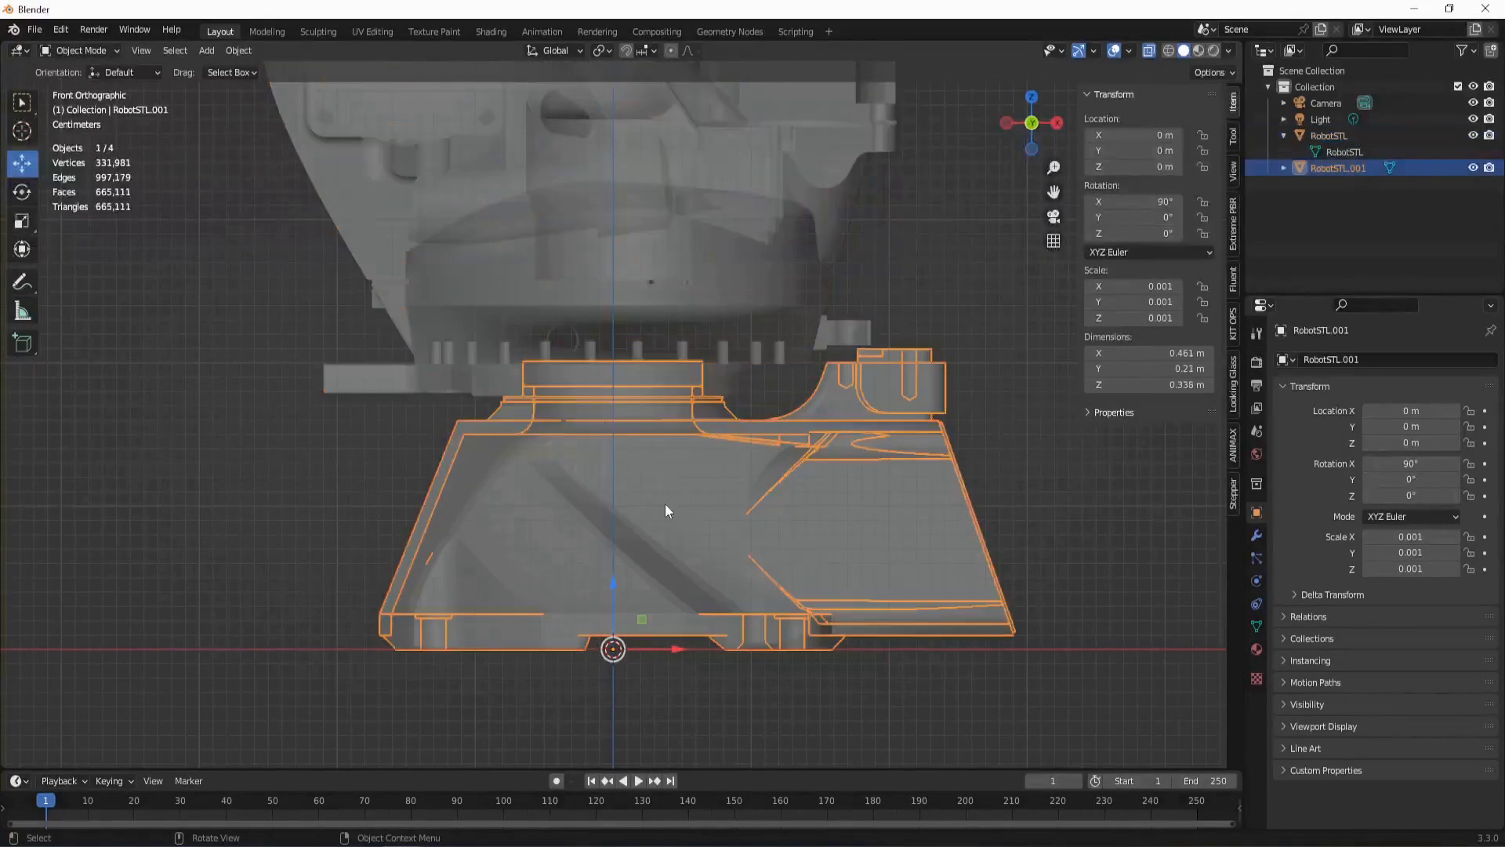
- Shift the separated base about -0.006 m along X and rename it Base_00
key(g)
key(x)
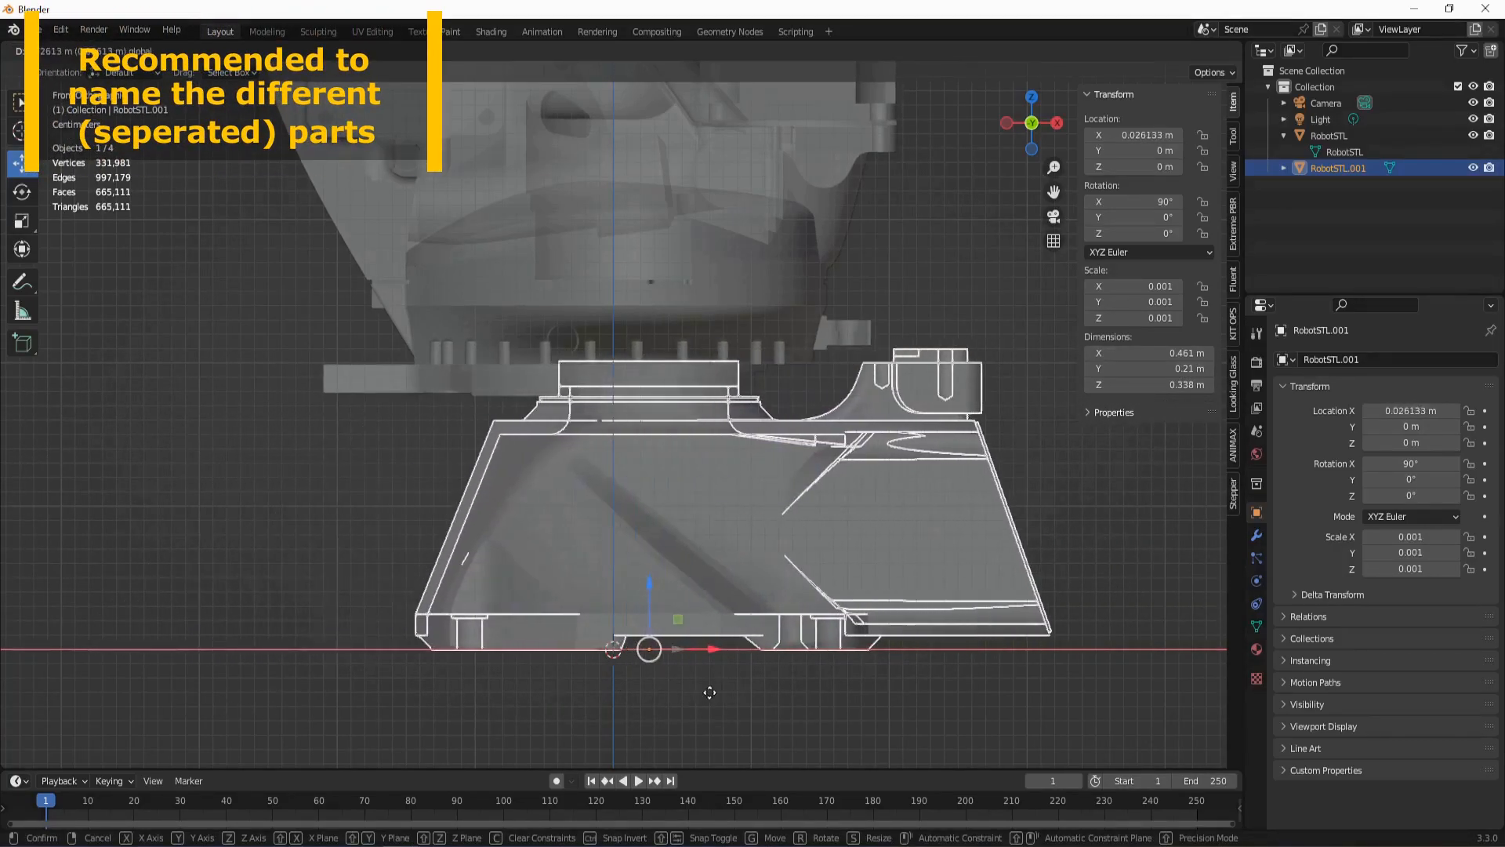
click(664, 708)
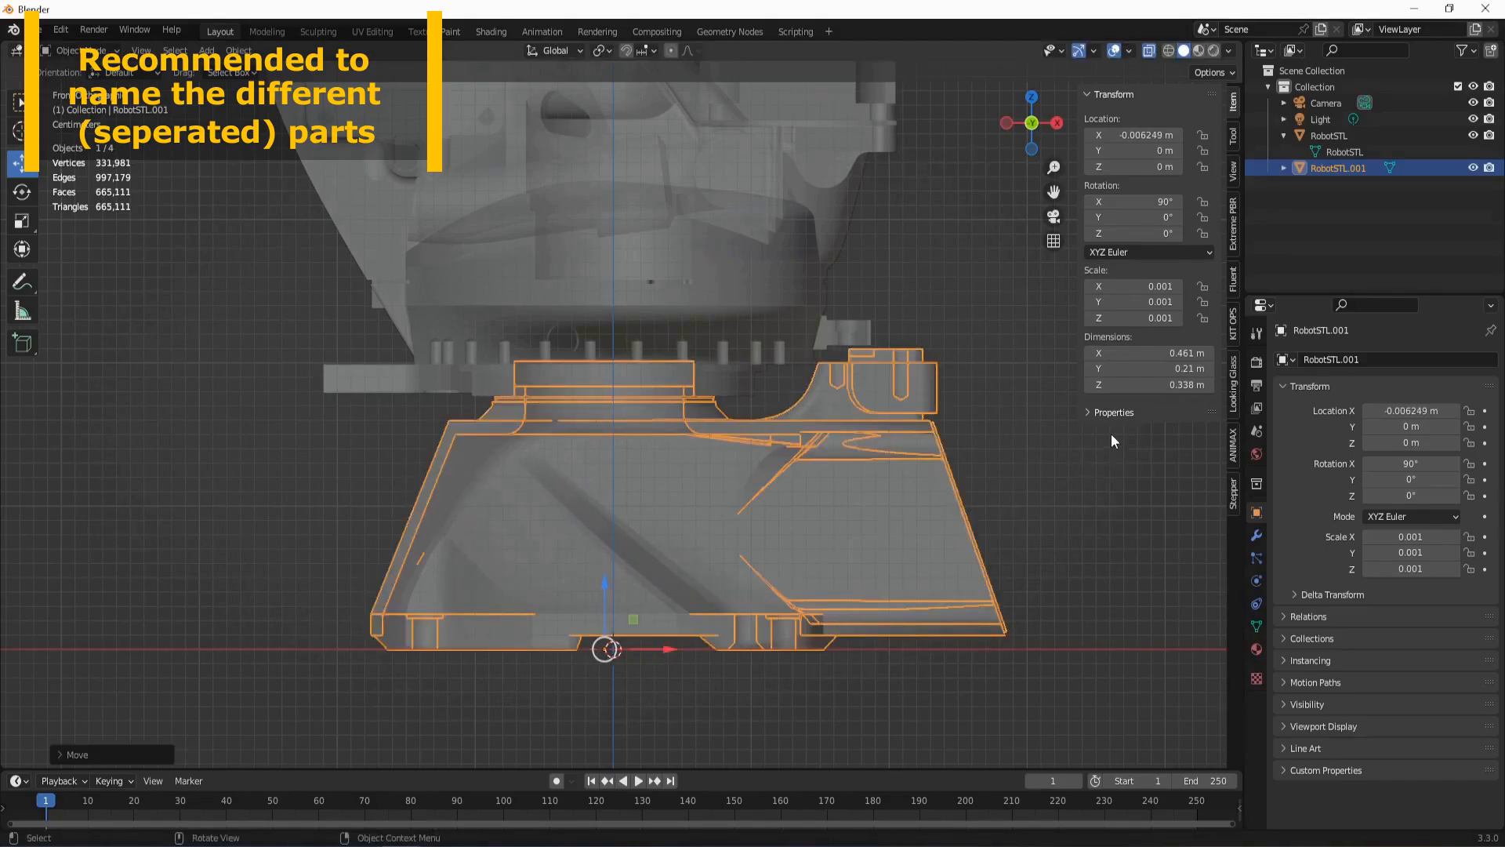
double_click(1338, 166)
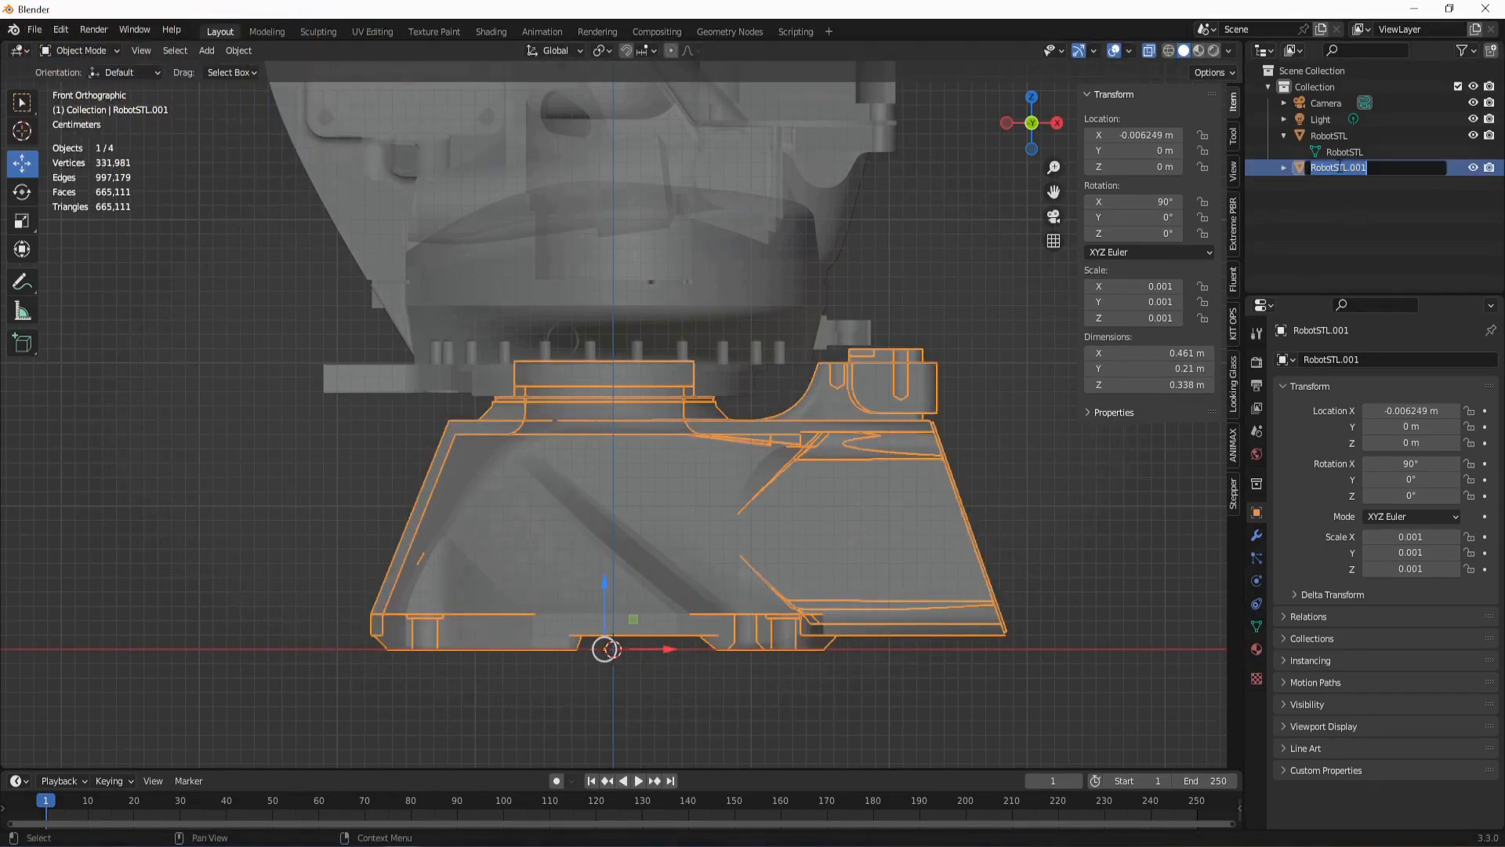
text(Base_00)
key(Return)
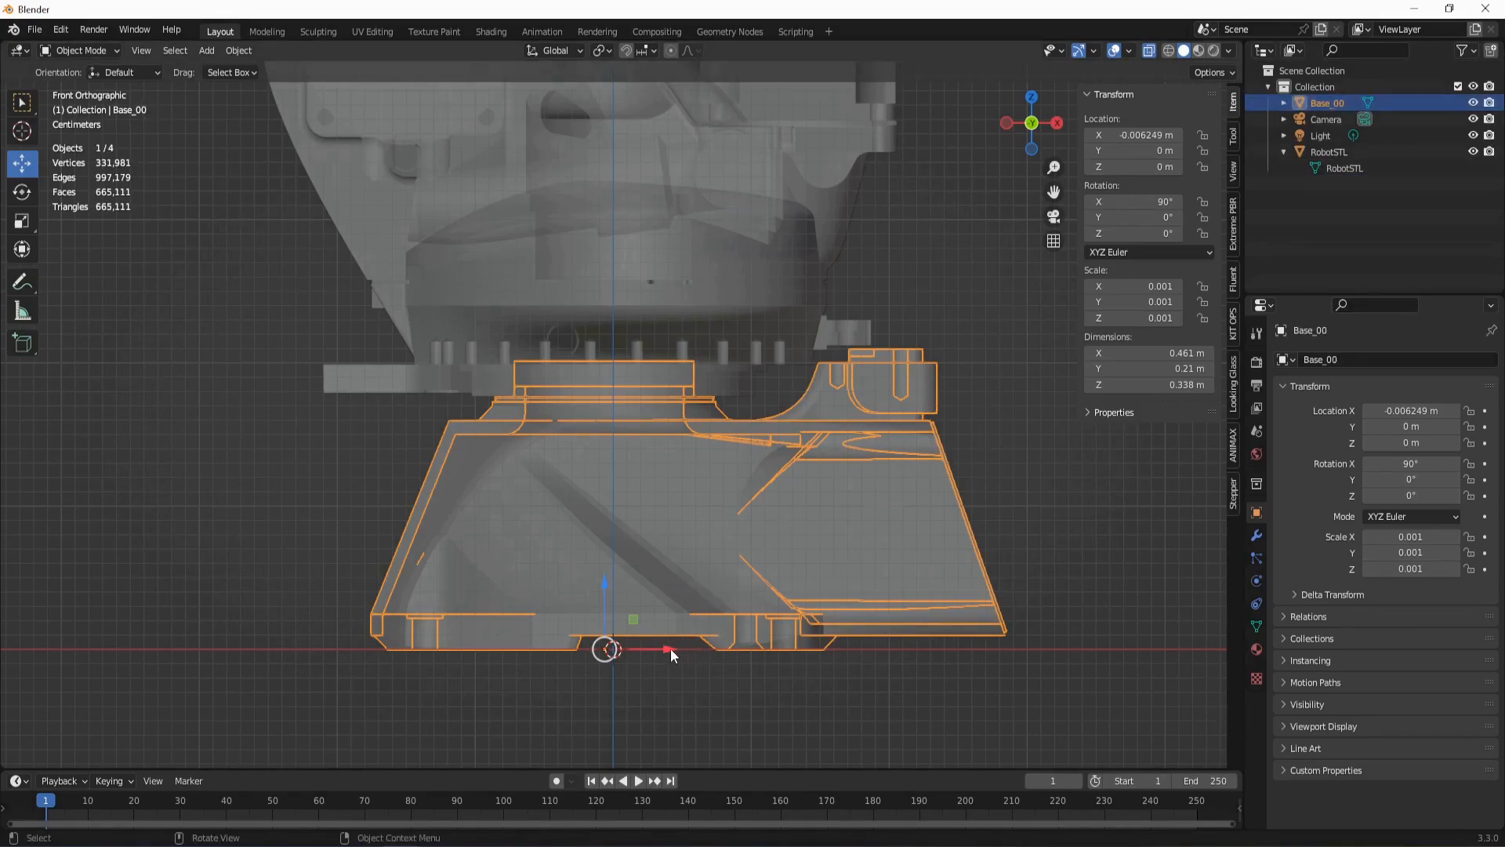
- Open the remaining robot mesh in Edit Mode and box-select the lower housing of the rotating joint in front view
scroll(671, 440, down, 3)
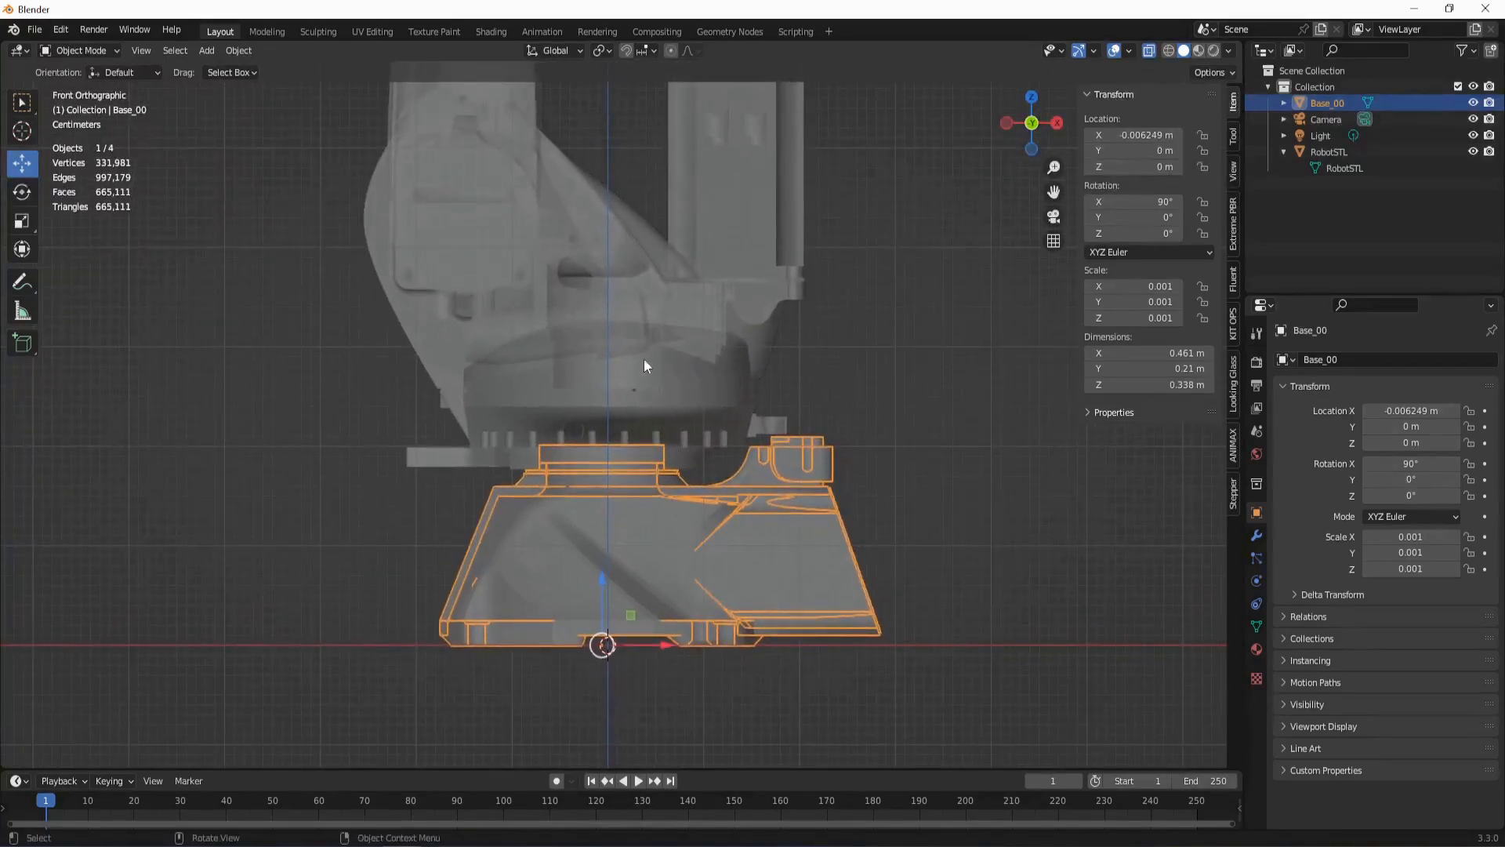
click(615, 315)
scroll(613, 313, down, 2)
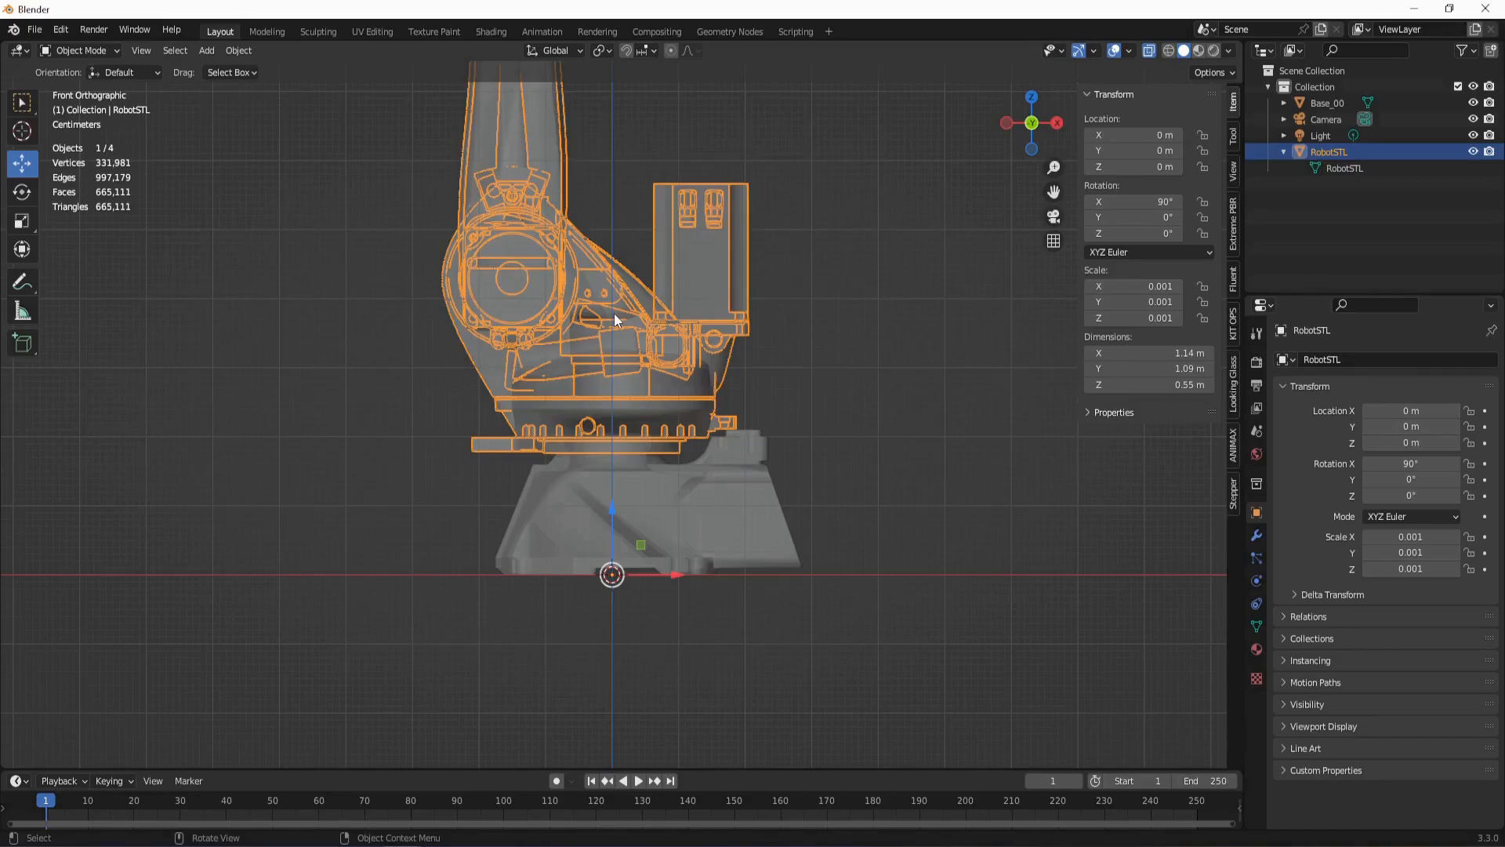
key(Tab)
scroll(606, 294, up, 3)
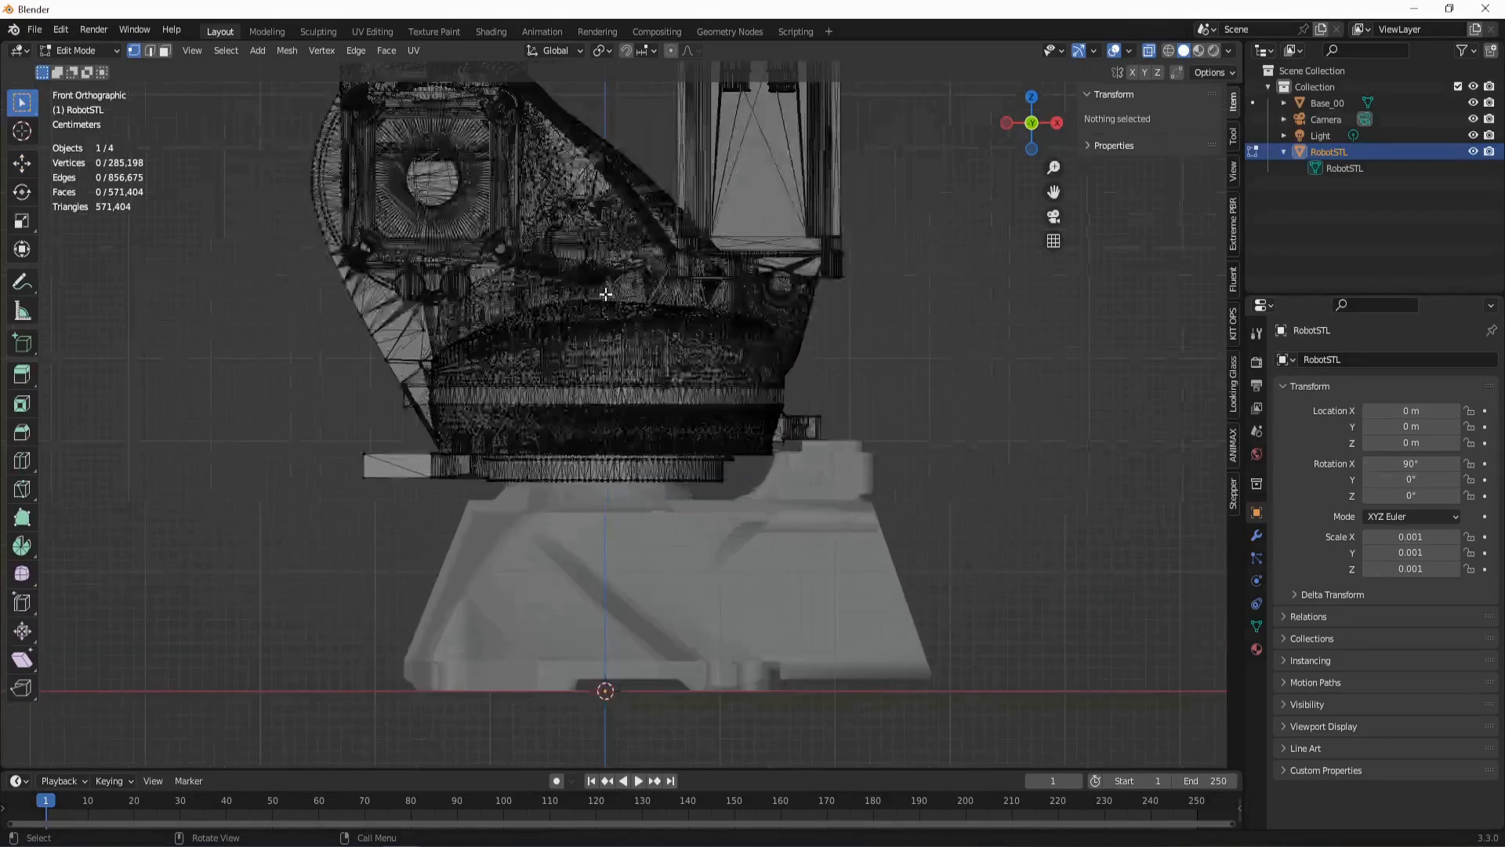
scroll(615, 366, up, 2)
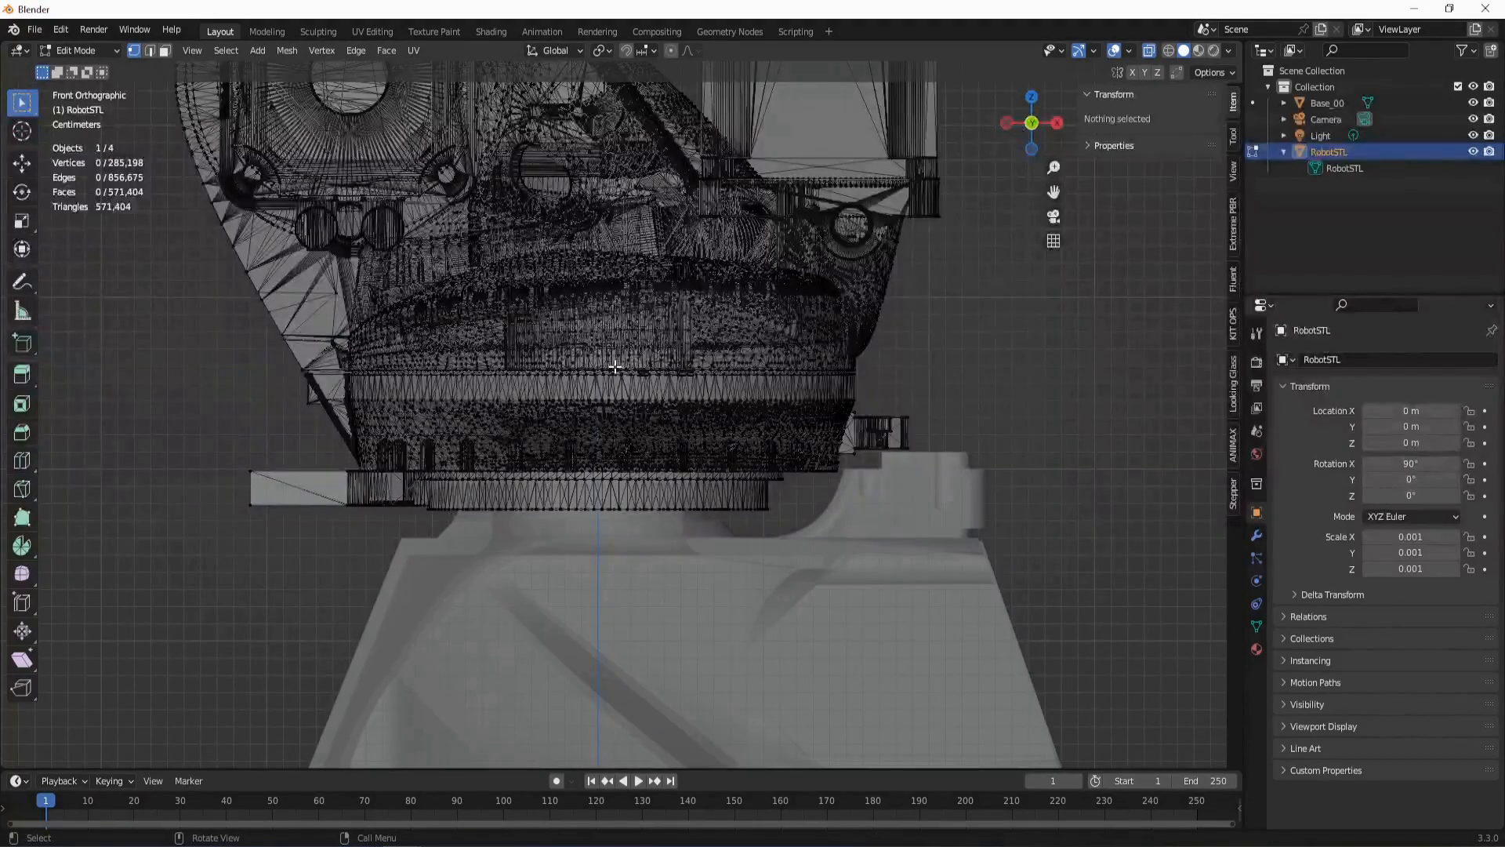
scroll(615, 366, down, 2)
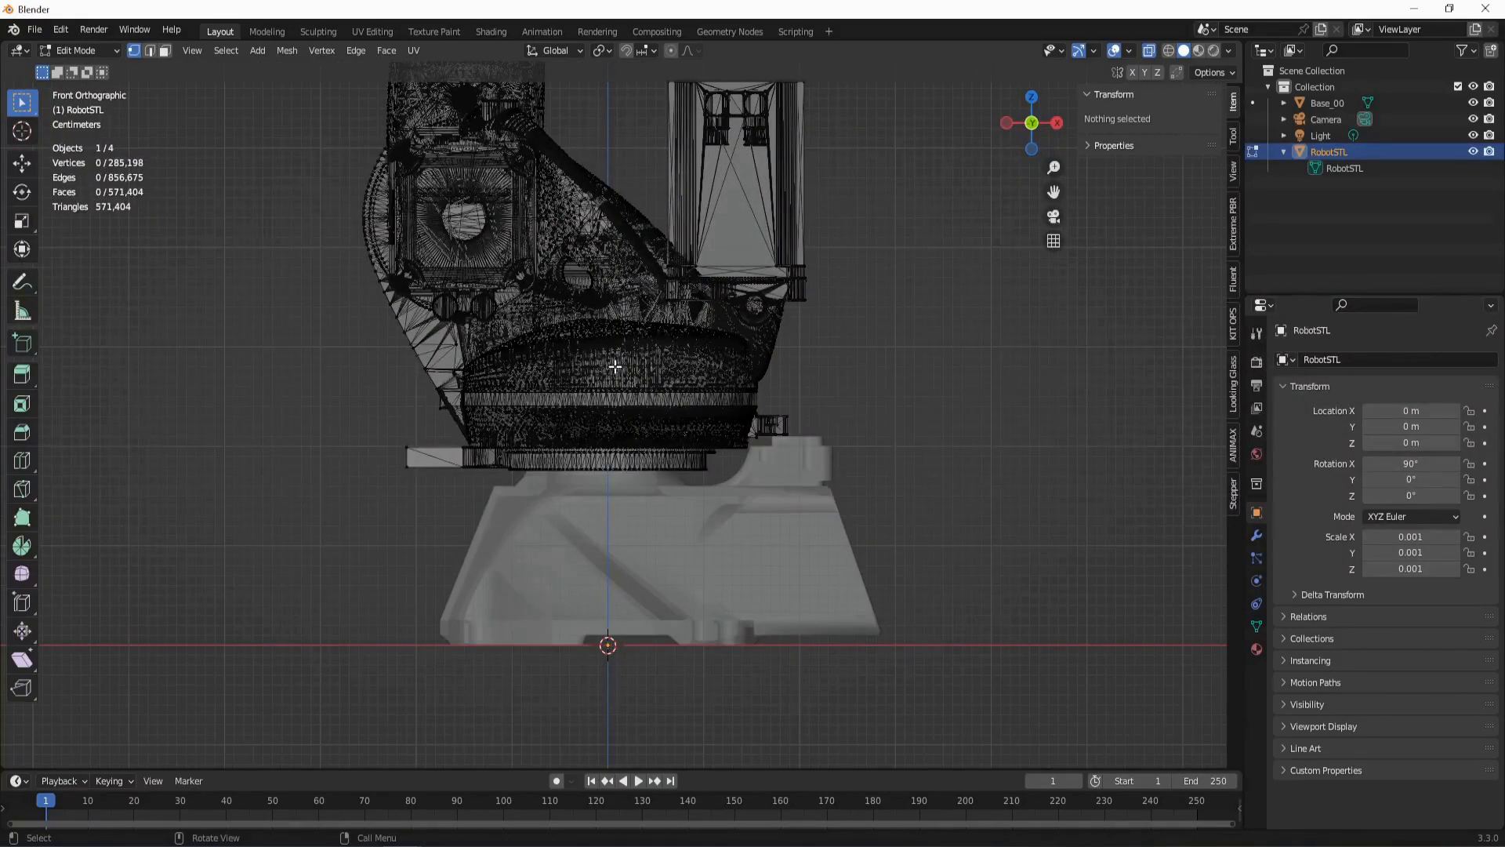
shift+middle_drag(614, 367, 605, 464)
key(b)
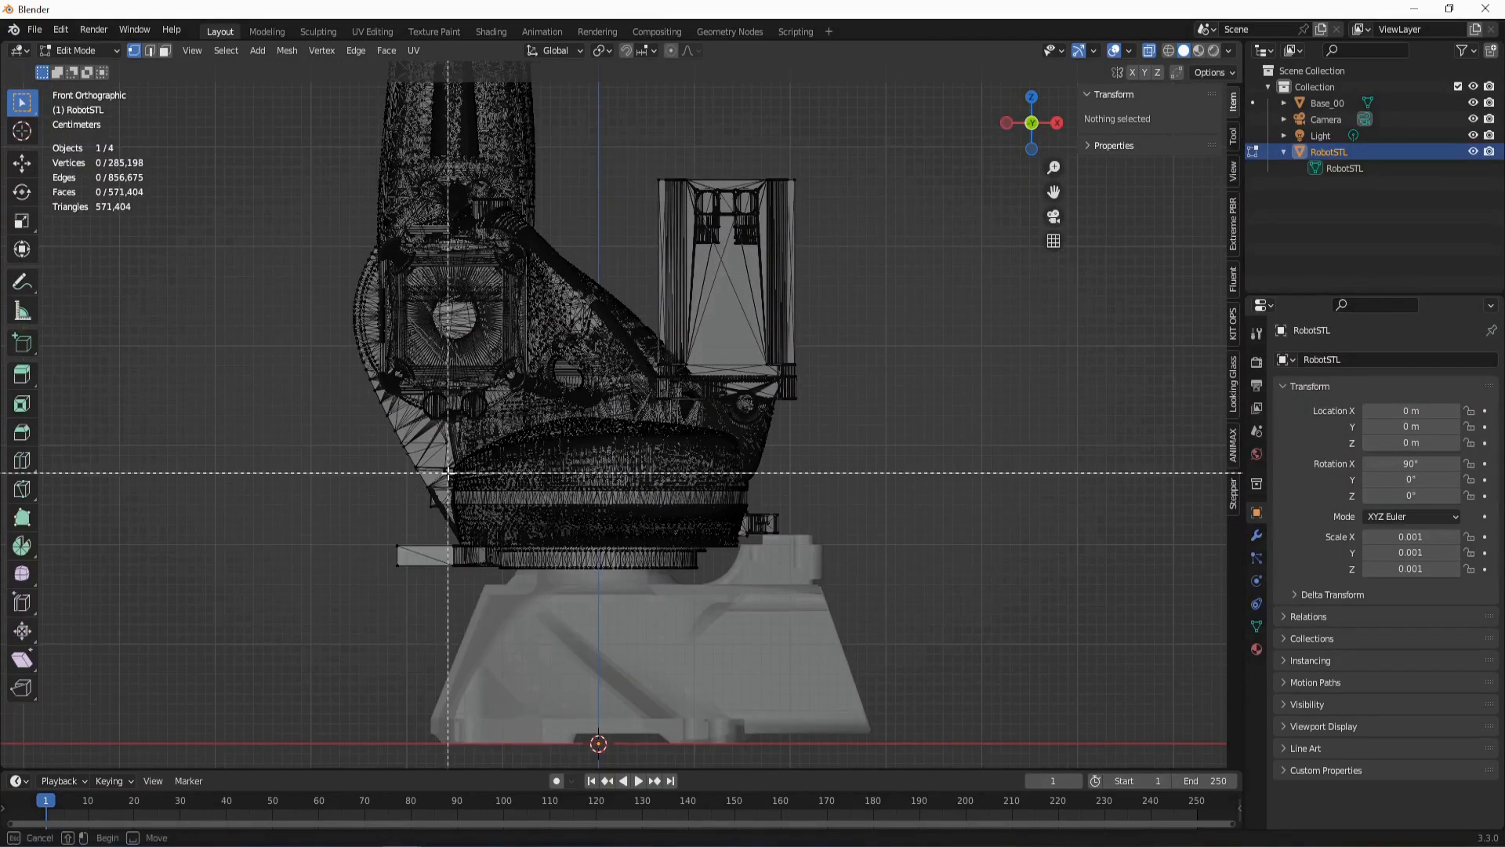
drag(349, 443, 894, 615)
- Add the upright motor and the sloping bracket beside the arm to the rotating joint selection
key(b)
drag(590, 146, 939, 586)
key(b)
drag(541, 244, 649, 445)
scroll(752, 354, down, 1)
middle_drag(753, 354, 588, 373)
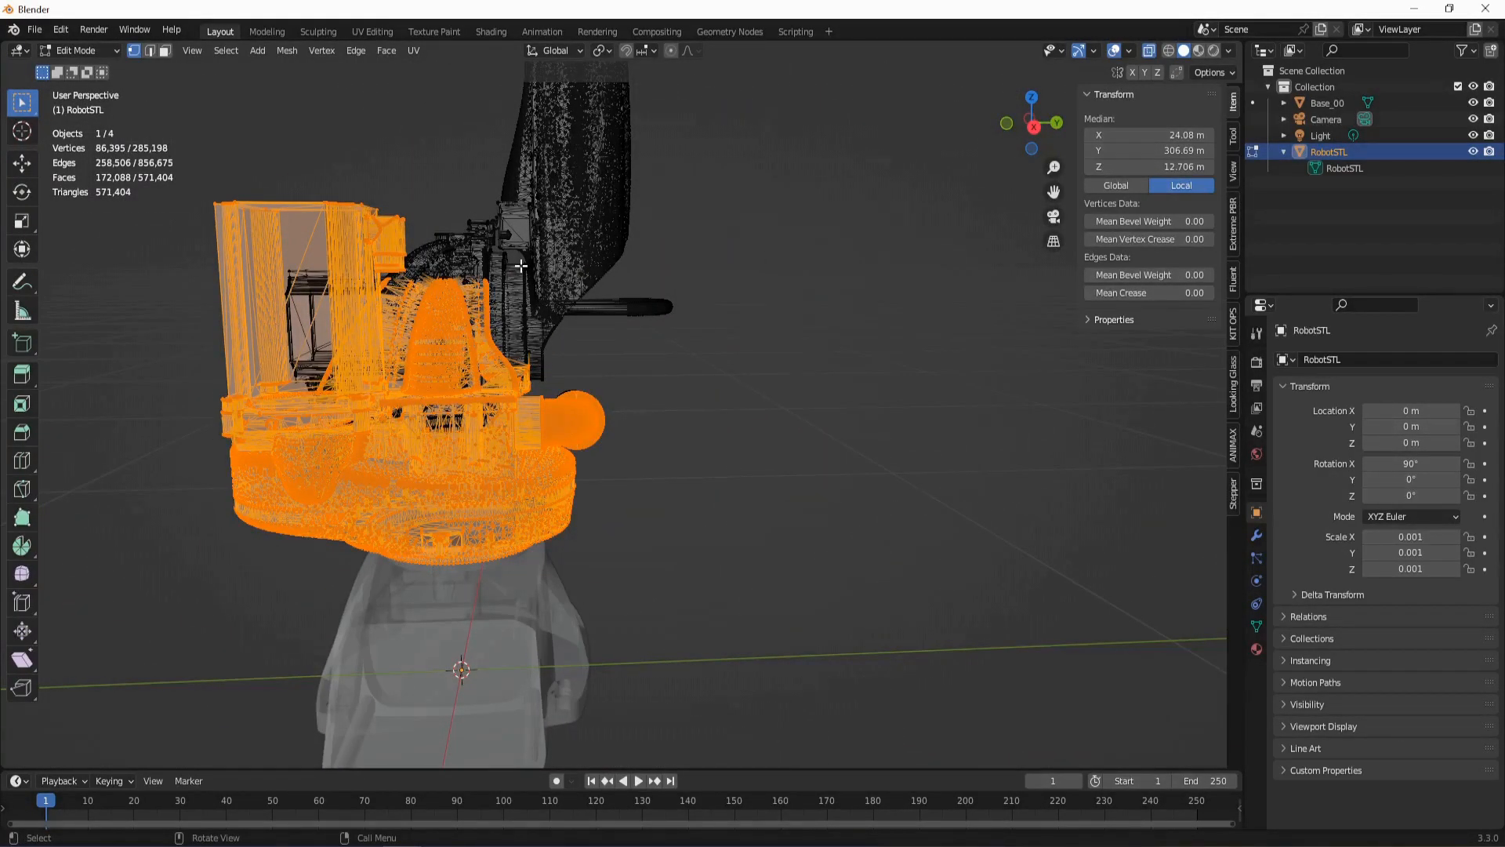
- From the right side view, add the rear motors and mounting bracket to the selection and grow it by one level
key(KP_3)
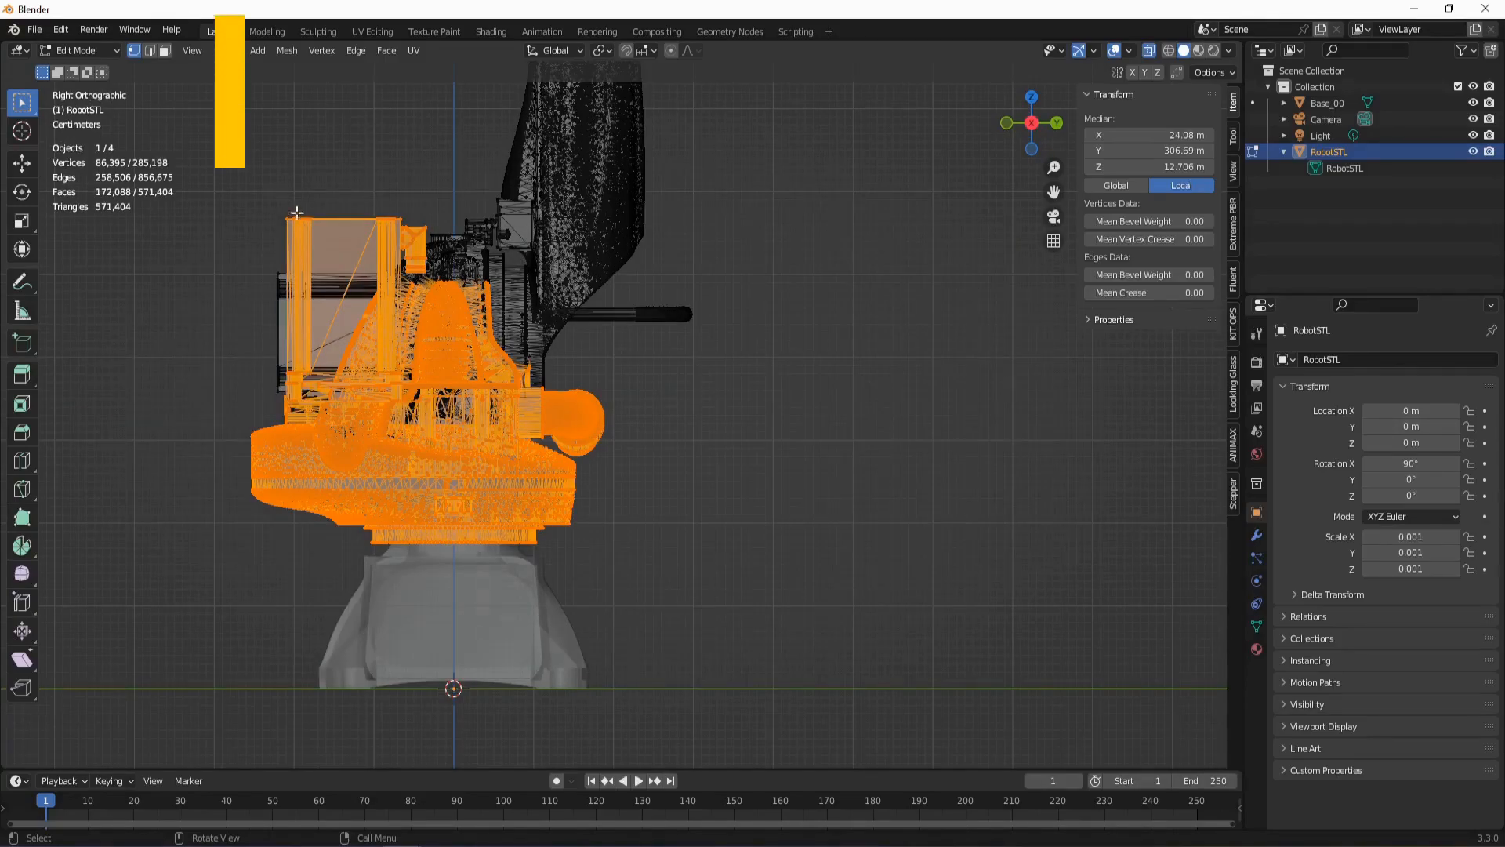
drag(261, 176, 490, 502)
scroll(489, 502, up, 3)
key(b)
key(Escape)
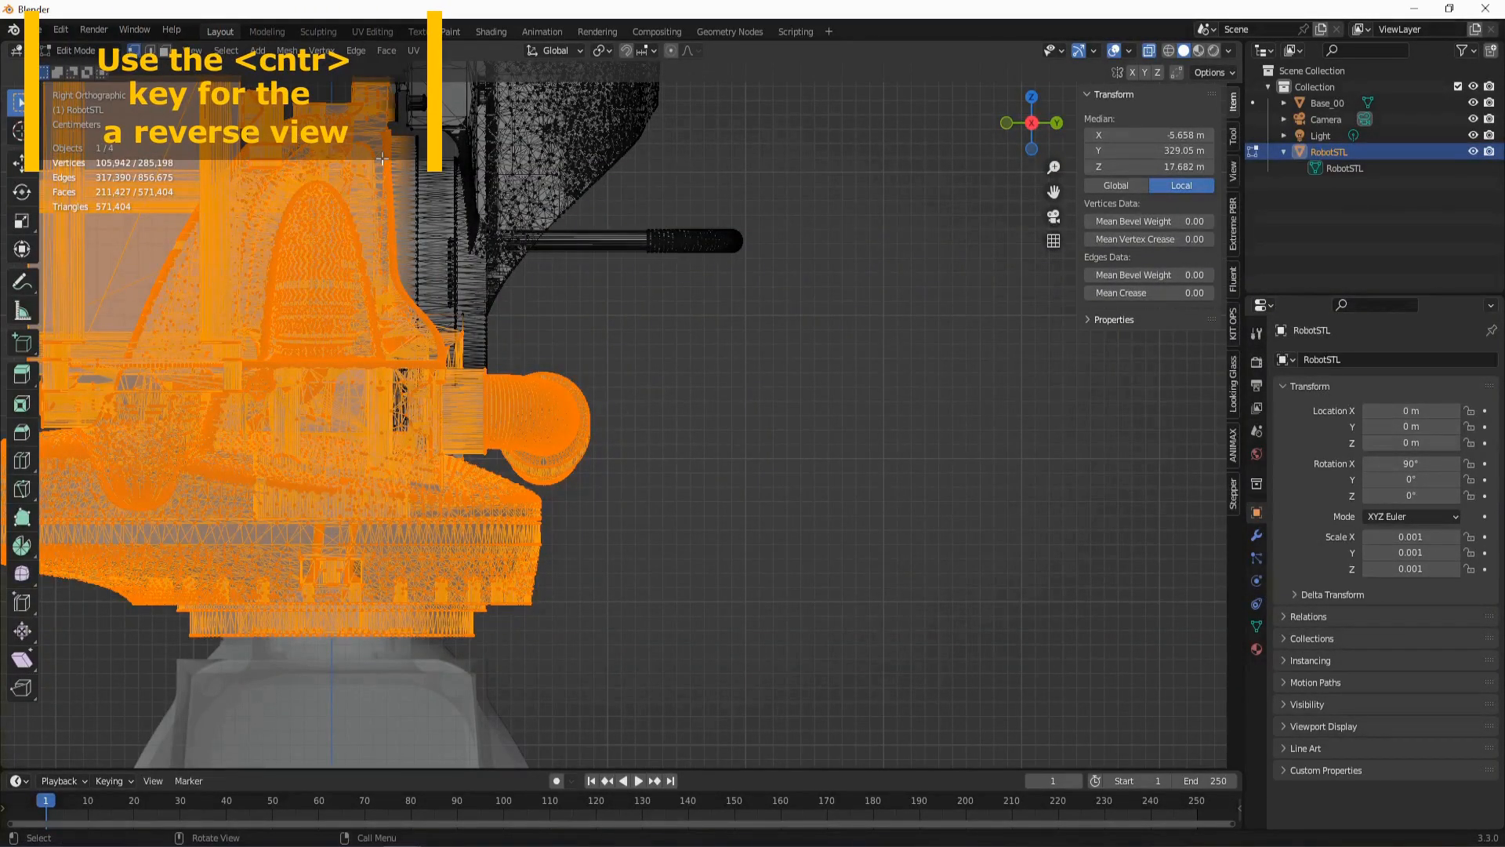
key(ctrl+KP_Add)
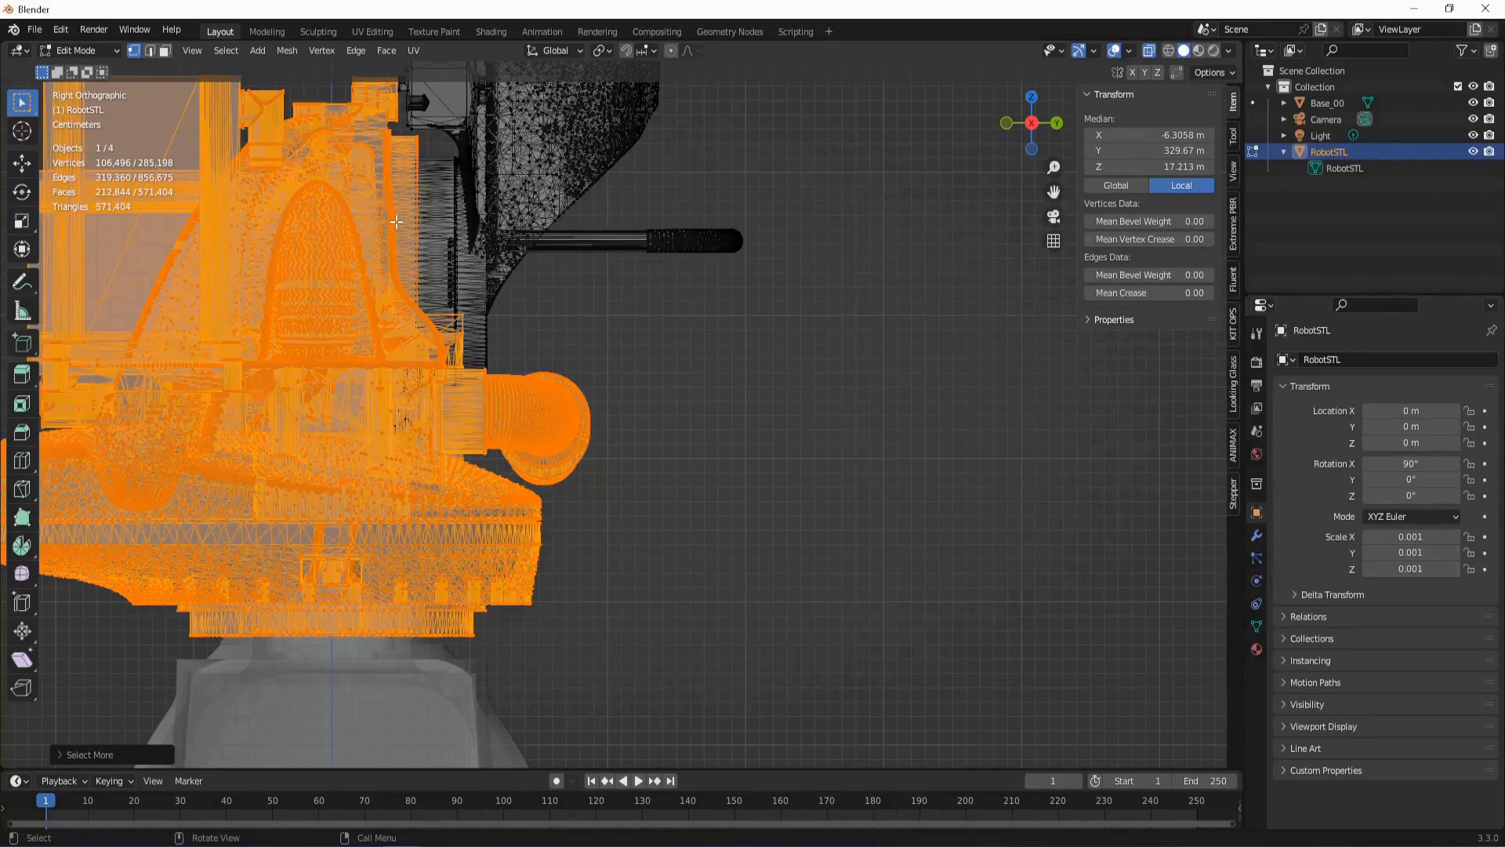
- Box-select the missed vertices around the protruding round hose end and add them to the rotating joint selection
scroll(406, 284, down, 2)
middle_drag(406, 284, 642, 386)
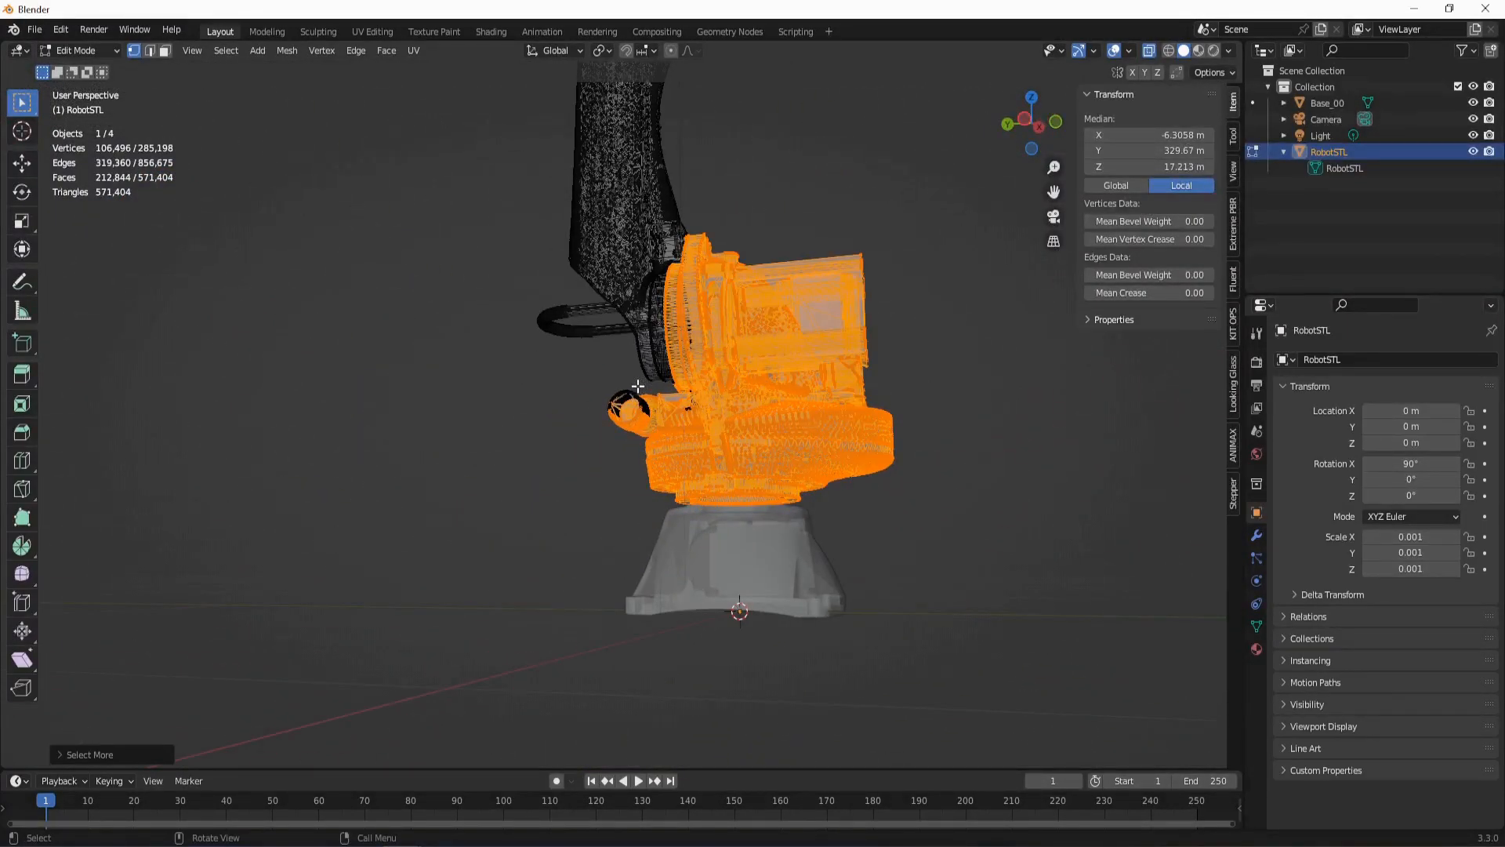
shift+drag(597, 384, 676, 455)
key(b)
drag(673, 396, 725, 442)
middle_drag(805, 421, 497, 500)
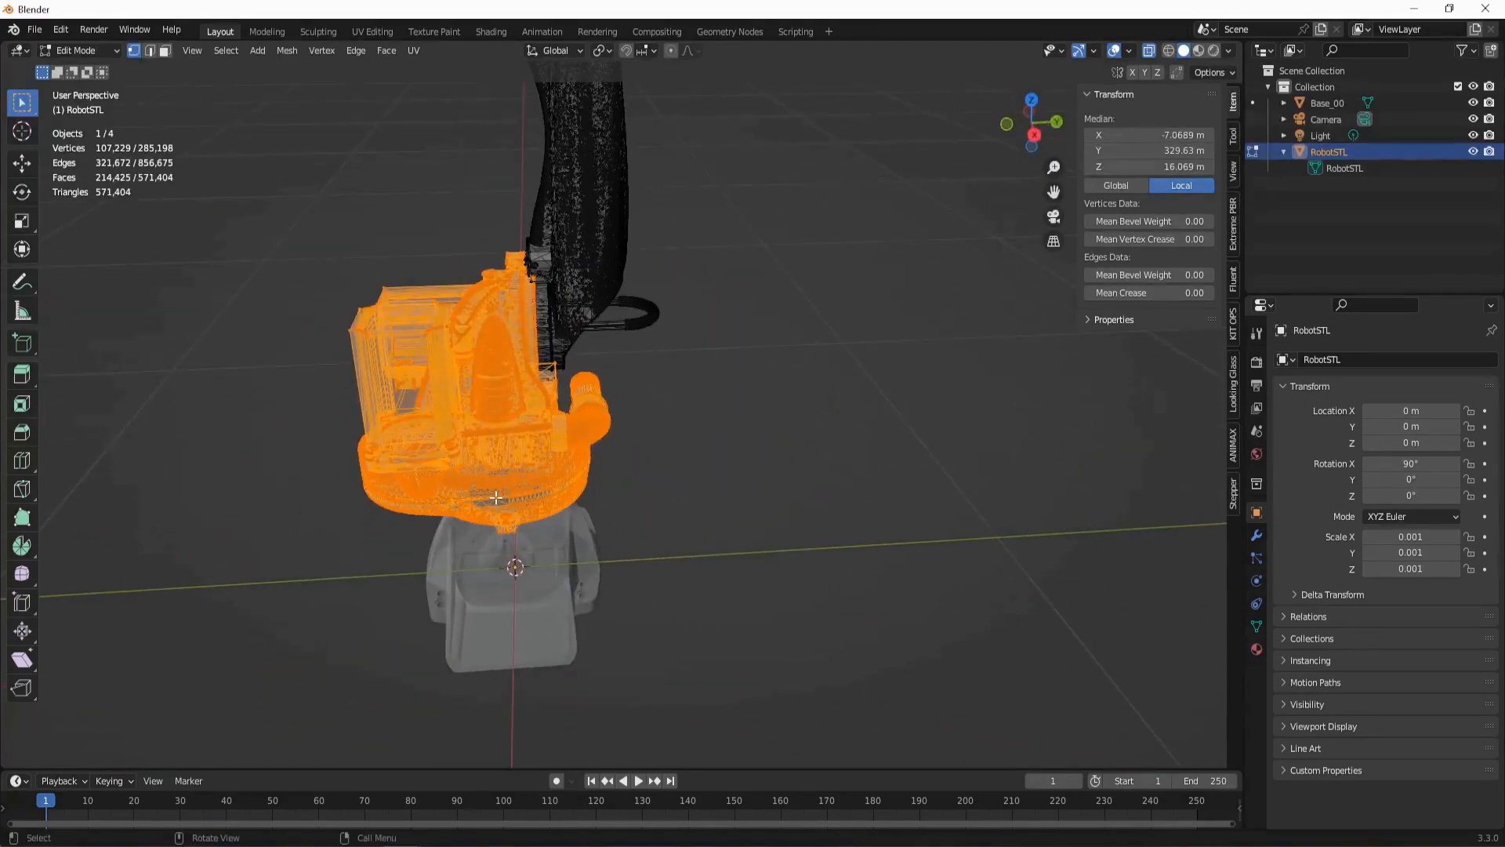
- Check the front of the rotating joint selection, separate it into its own object and return to Object Mode
scroll(496, 498, up, 5)
middle_drag(393, 475, 549, 515)
key(p)
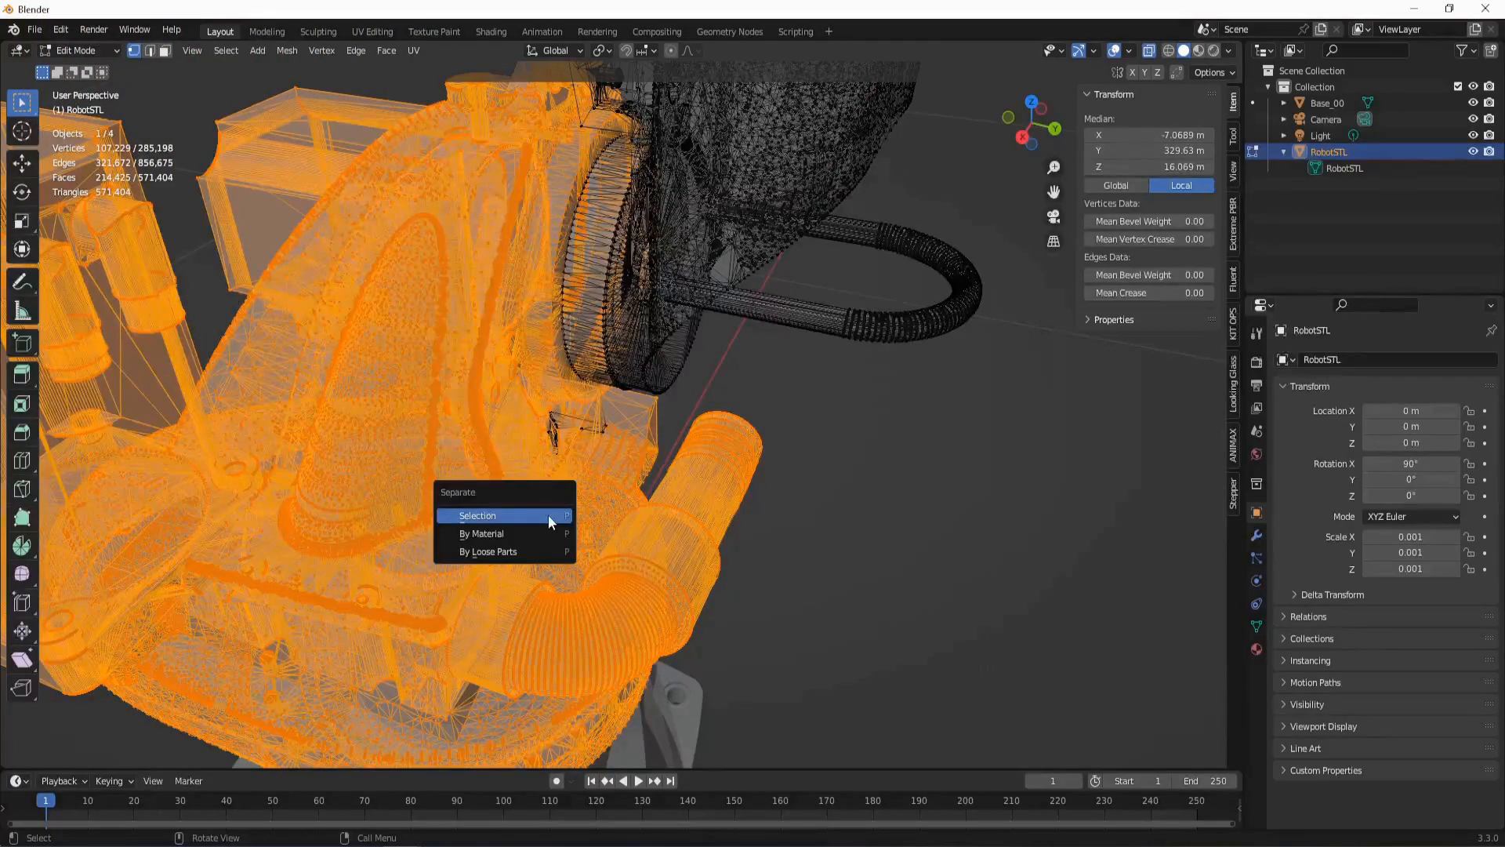
click(548, 514)
key(Tab)
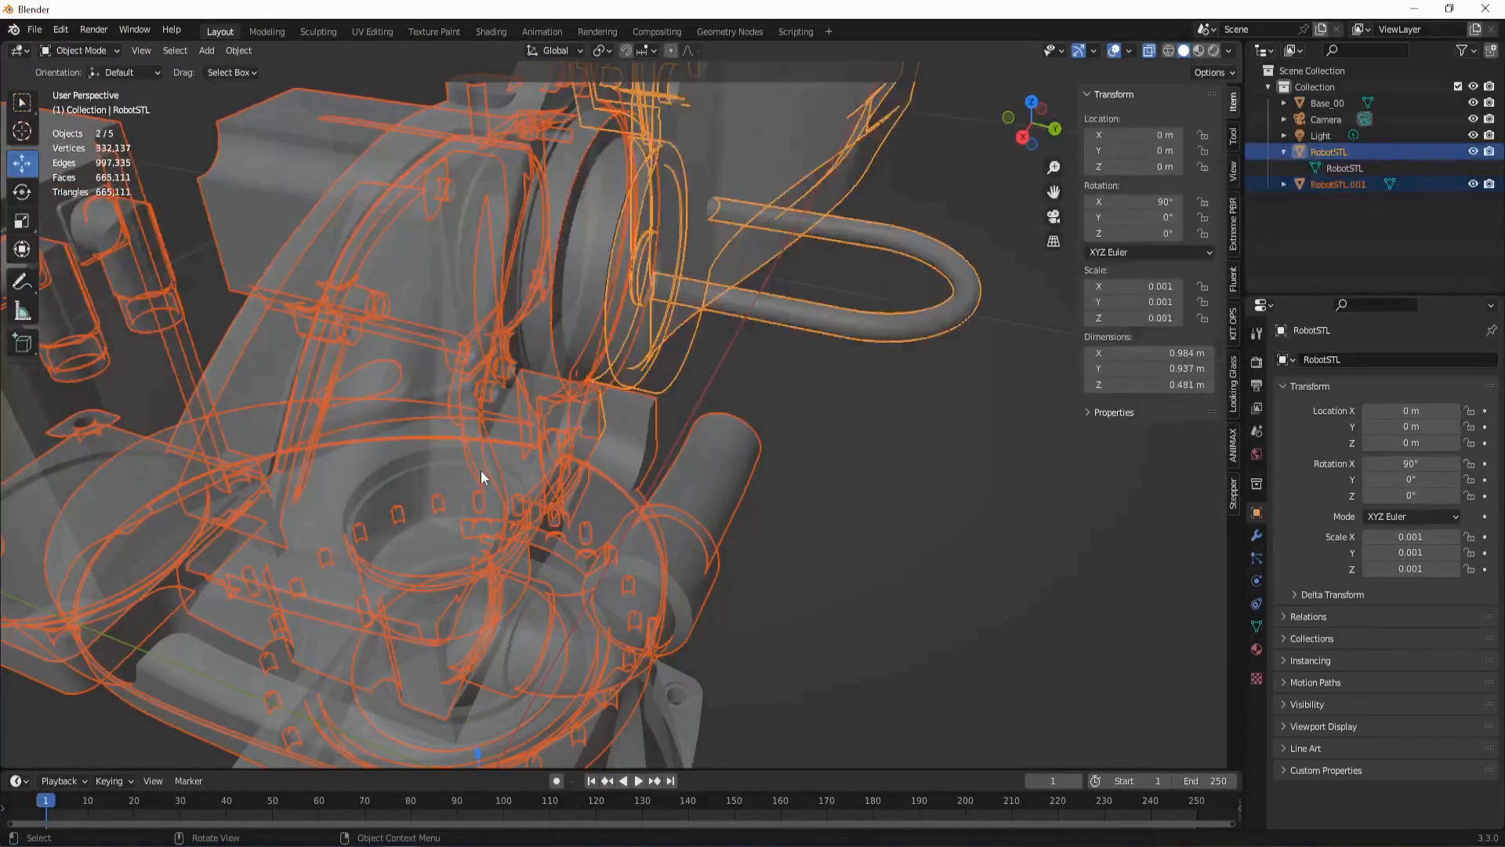
- Select the separated rotating joint and move it about -0.456 m along Y, away from the robot
click(482, 470)
scroll(482, 470, down, 7)
middle_drag(481, 471, 521, 472)
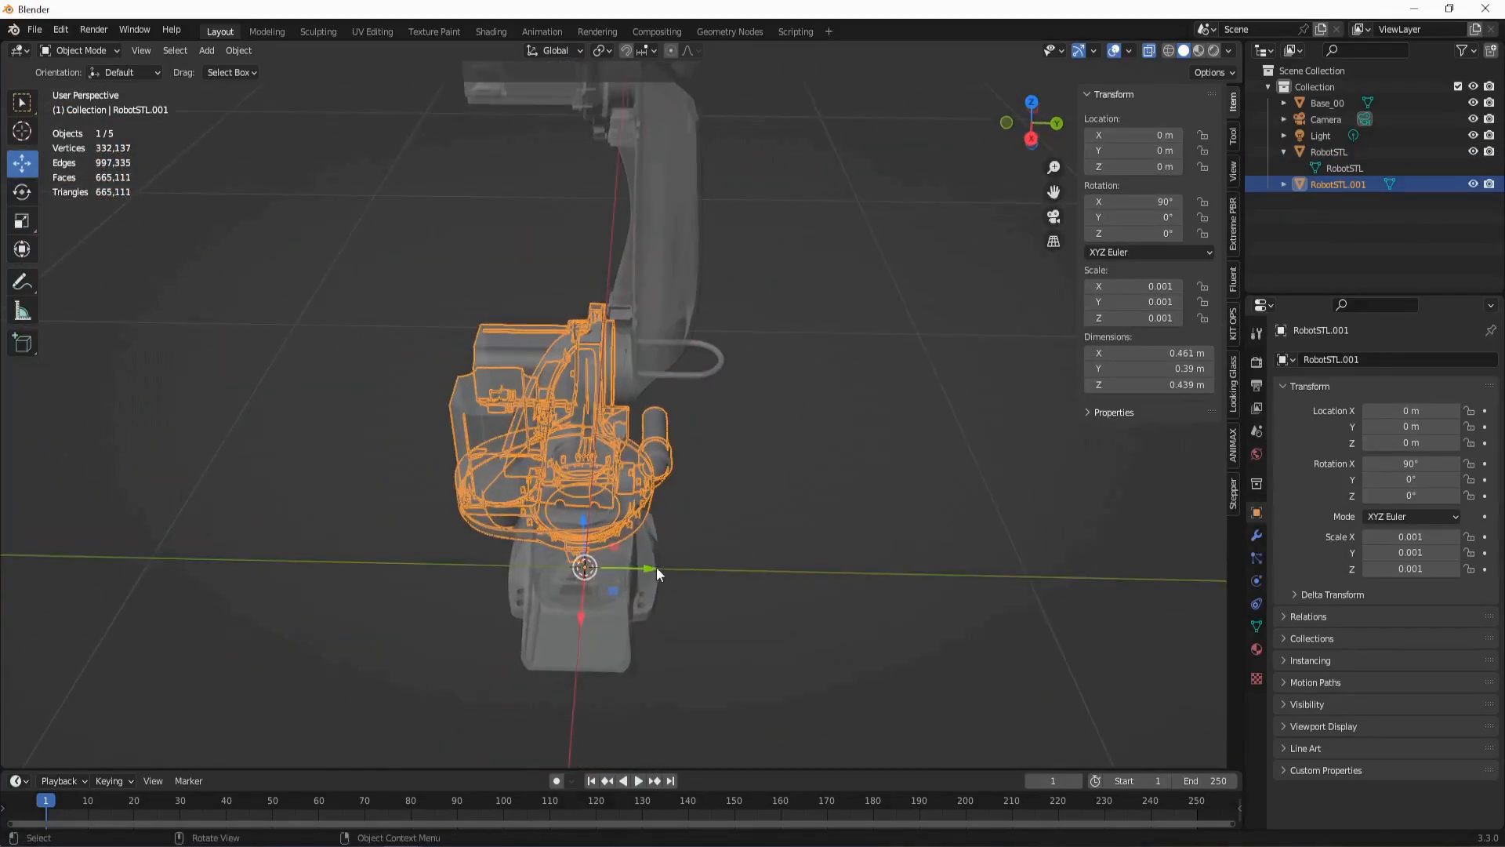
drag(651, 567, 451, 558)
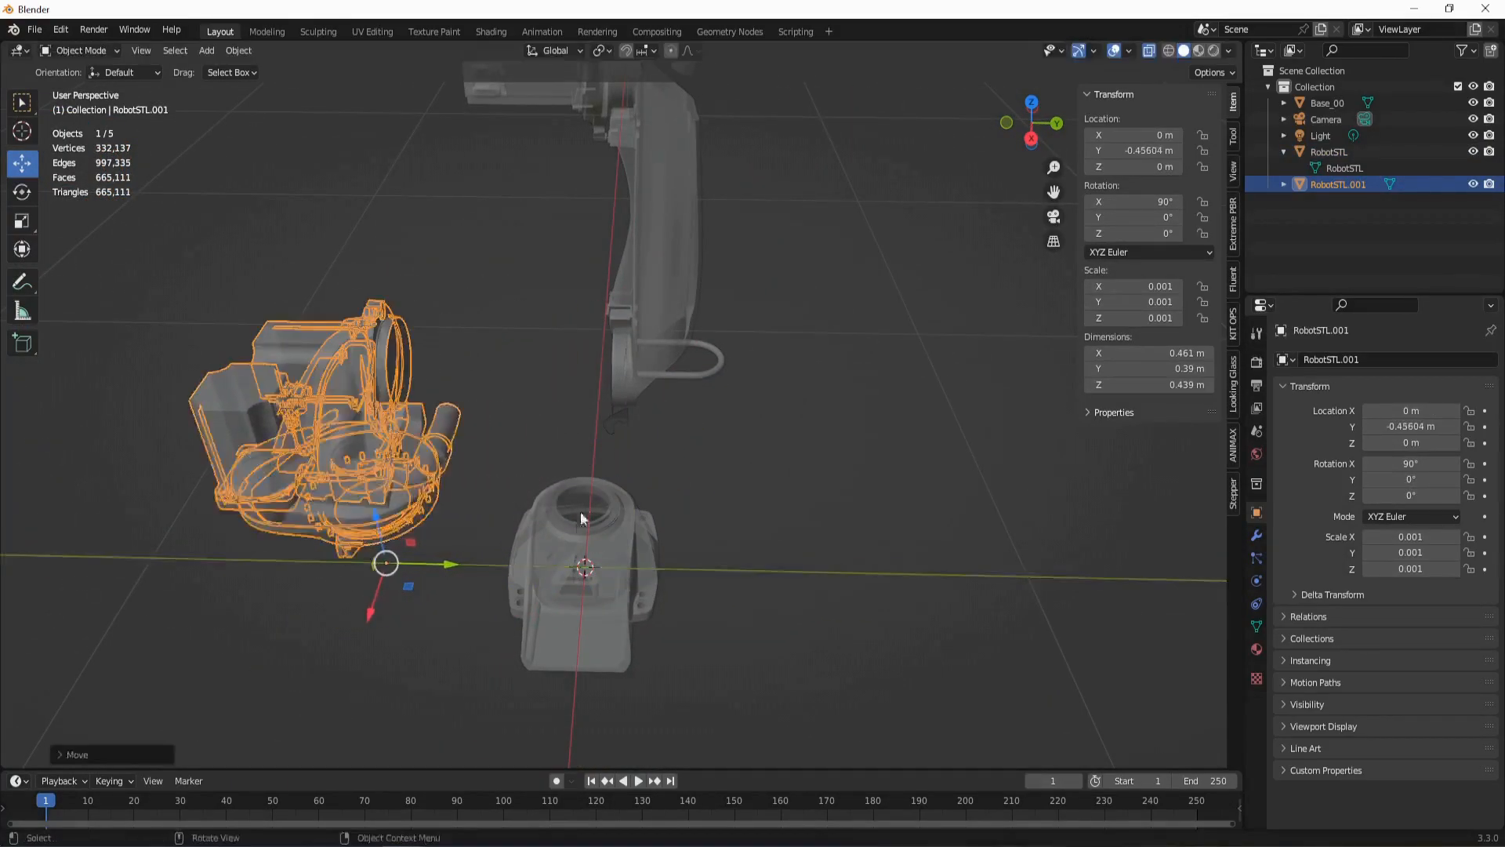
- Examine the lower end of the remaining arm for leftover geometry belonging to the rotating joint
scroll(582, 494, up, 4)
scroll(582, 494, up, 5)
middle_drag(576, 448, 494, 369)
shift+click(536, 338)
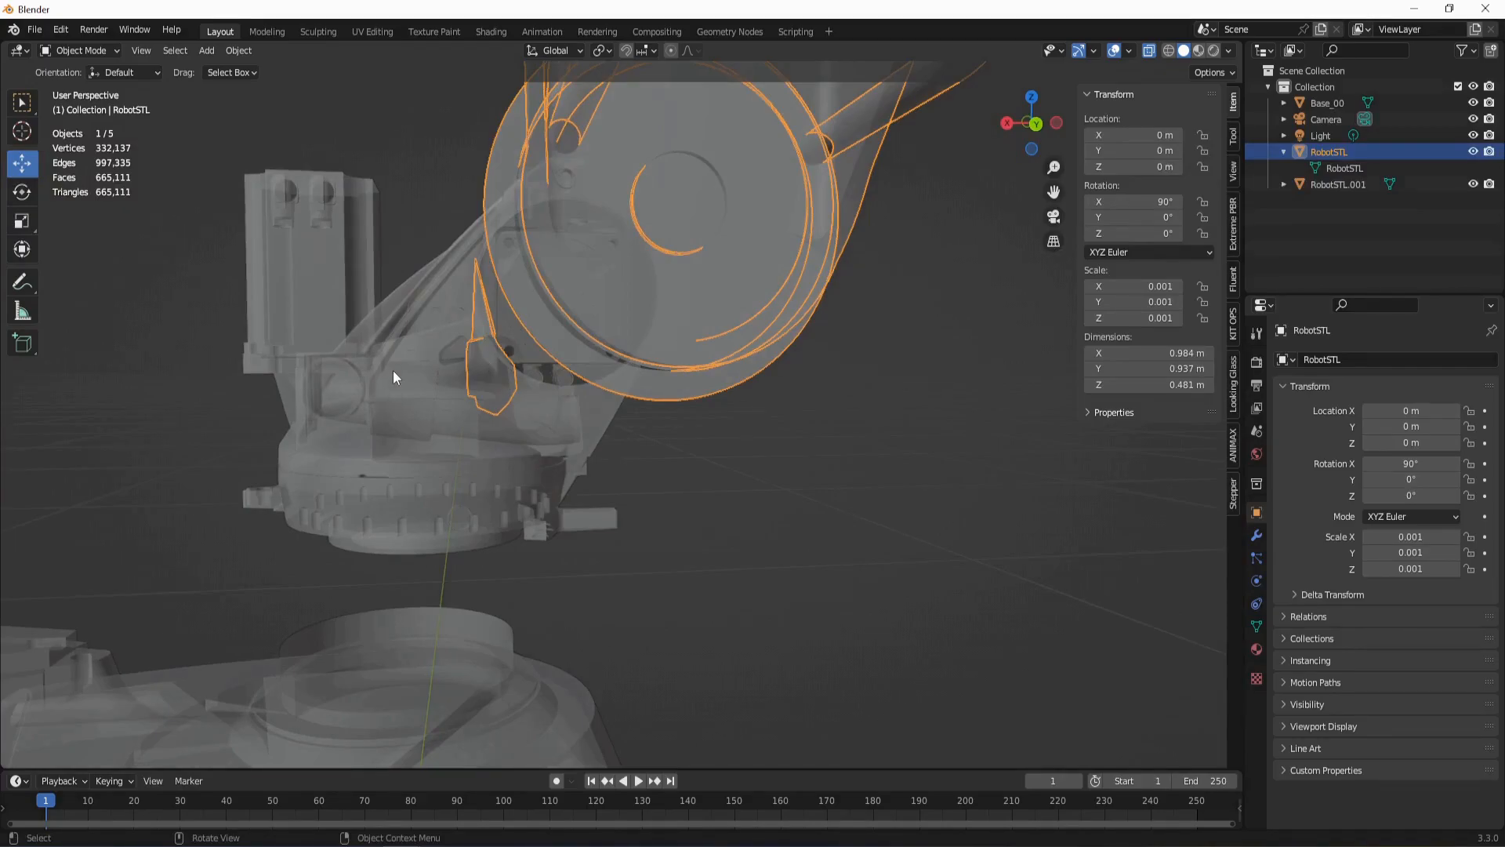
middle_drag(427, 467, 541, 533)
scroll(541, 533, down, 2)
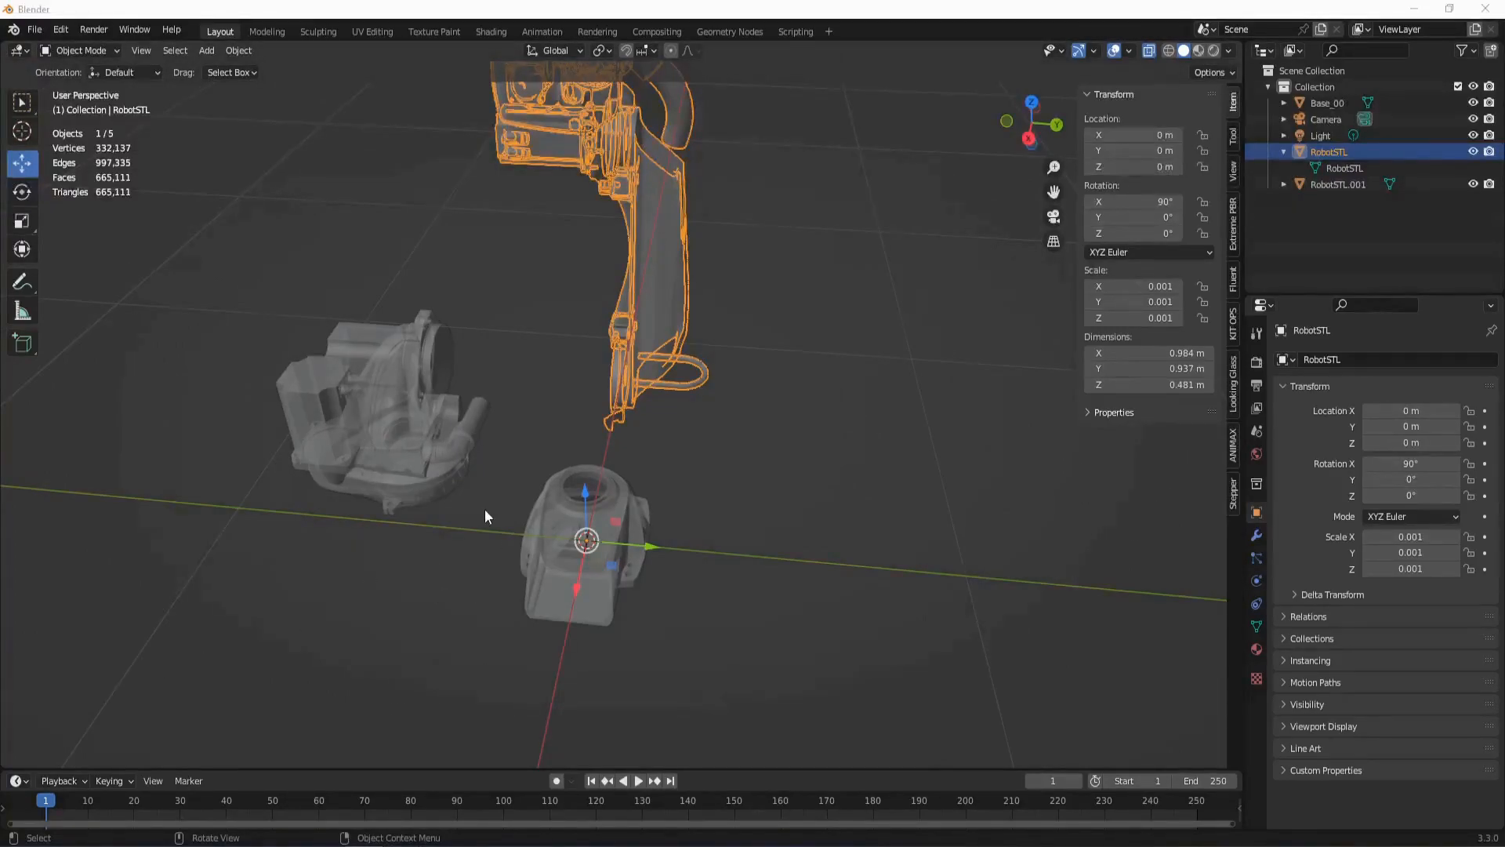
scroll(485, 509, up, 4)
middle_drag(484, 510, 461, 469)
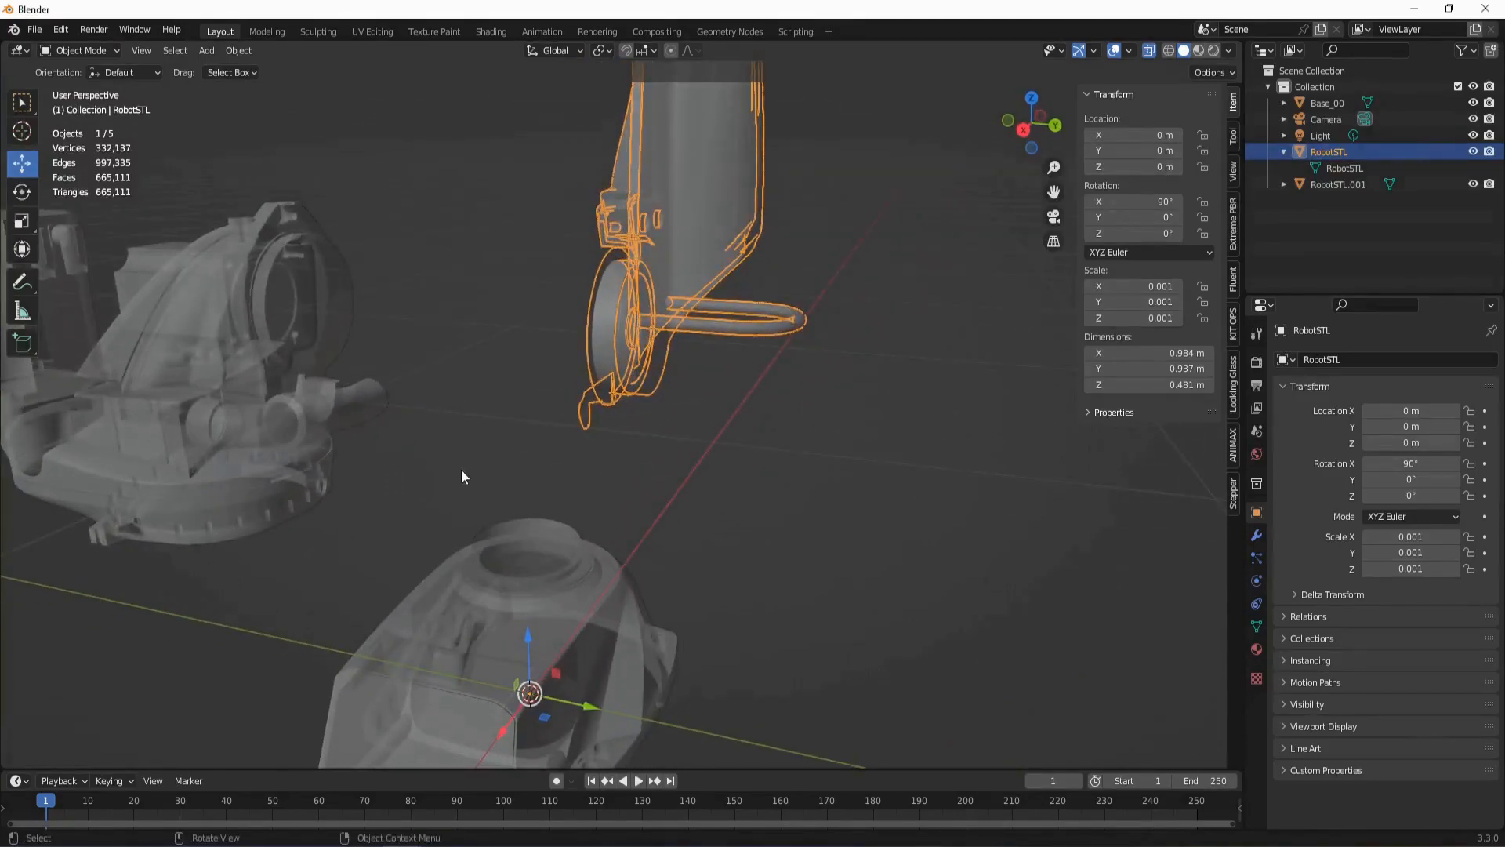
- Undo the sideways move of the rotating joint and reset its location to the origin
click(717, 486)
key(ctrl+z)
key(ctrl+z)
key(alt+g)
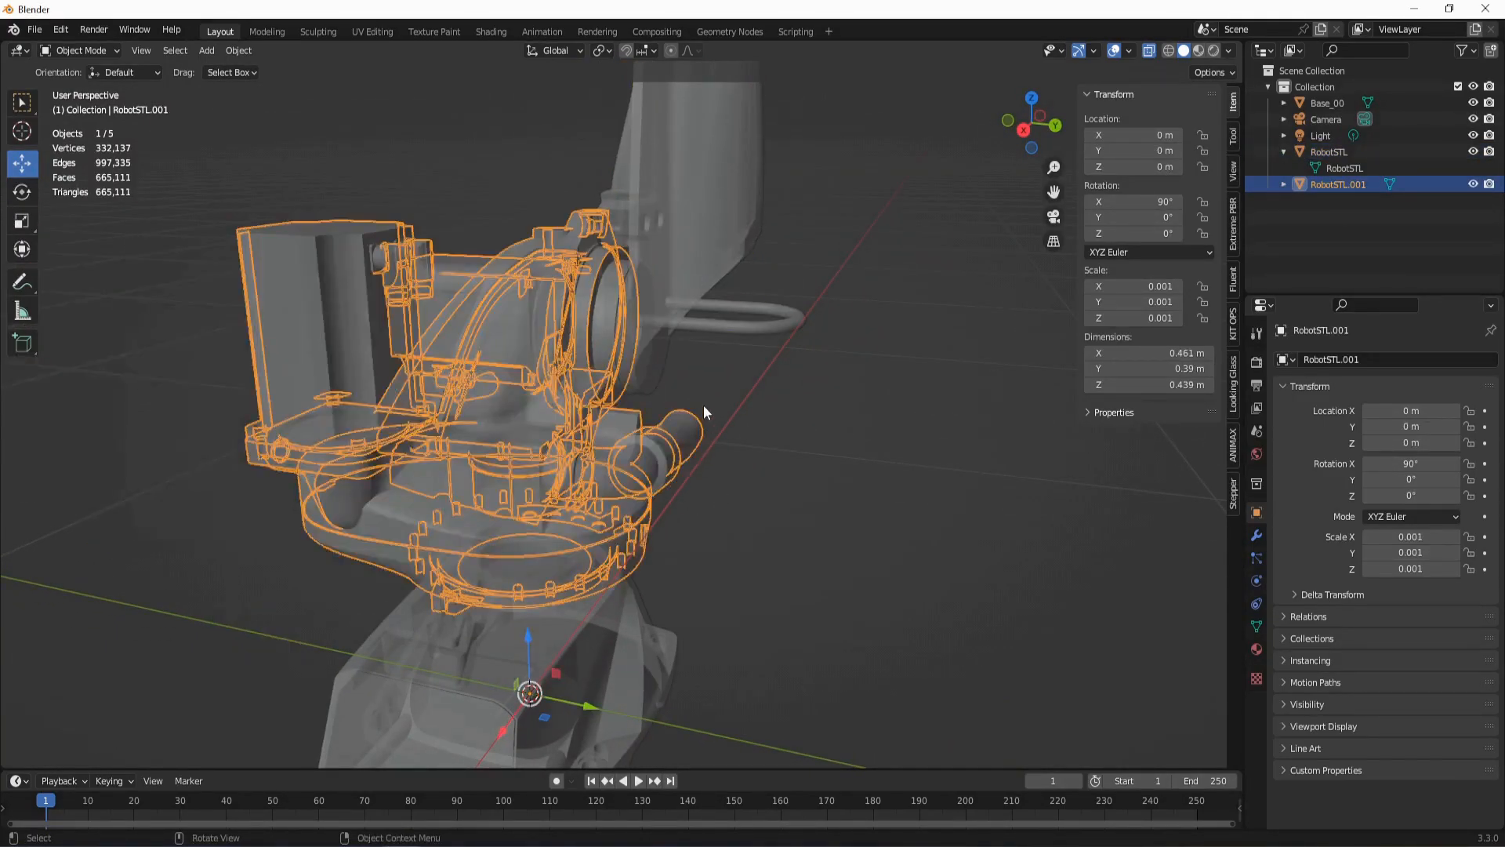
- Edit the remaining arm mesh, pick a vertex on the leftover bracket below the arm's lower end and grow the selection three times
click(633, 388)
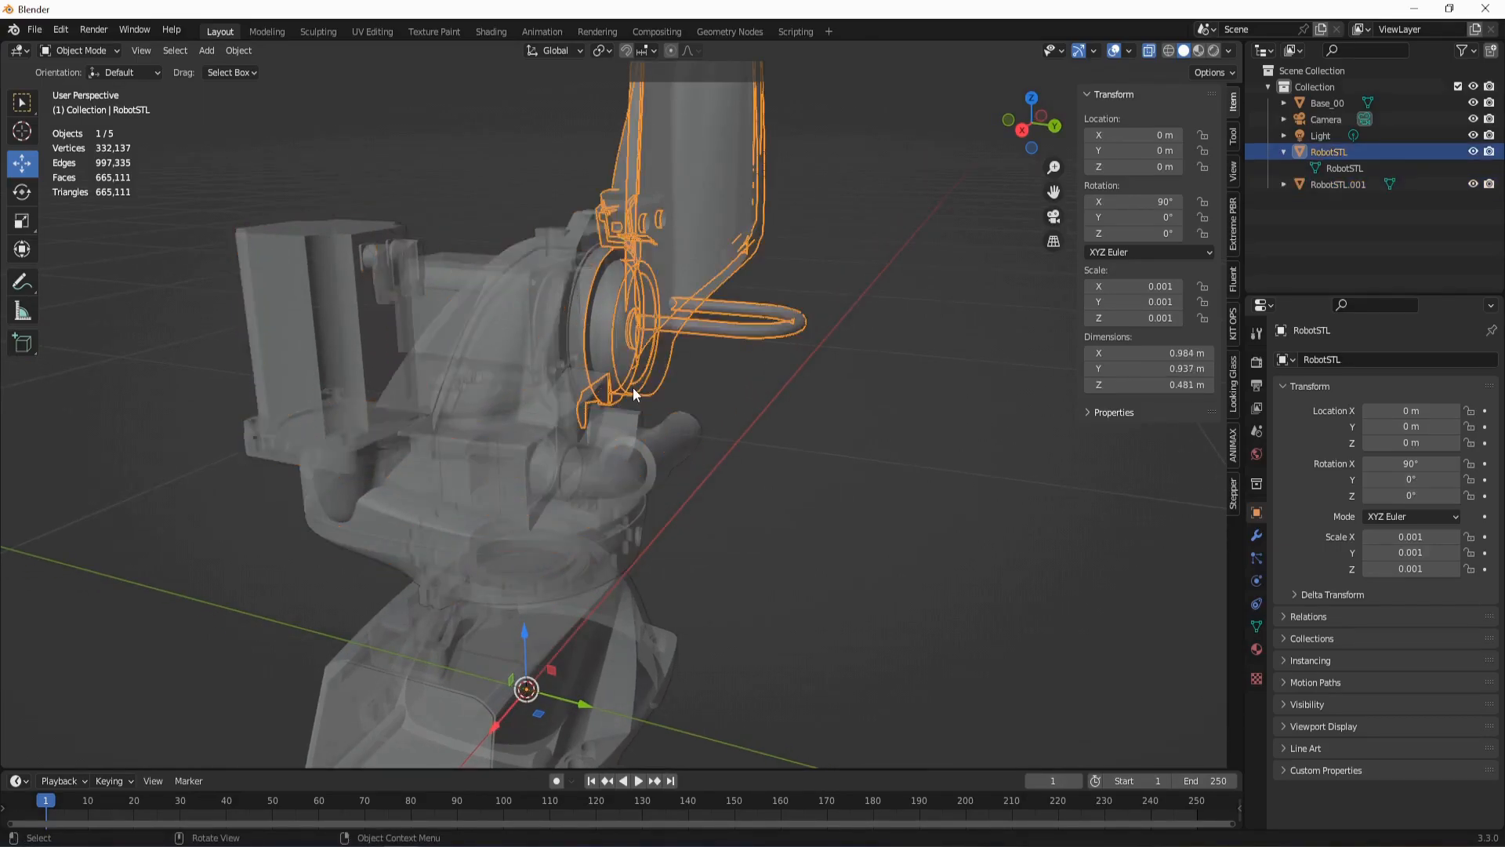
key(Tab)
scroll(576, 410, up, 6)
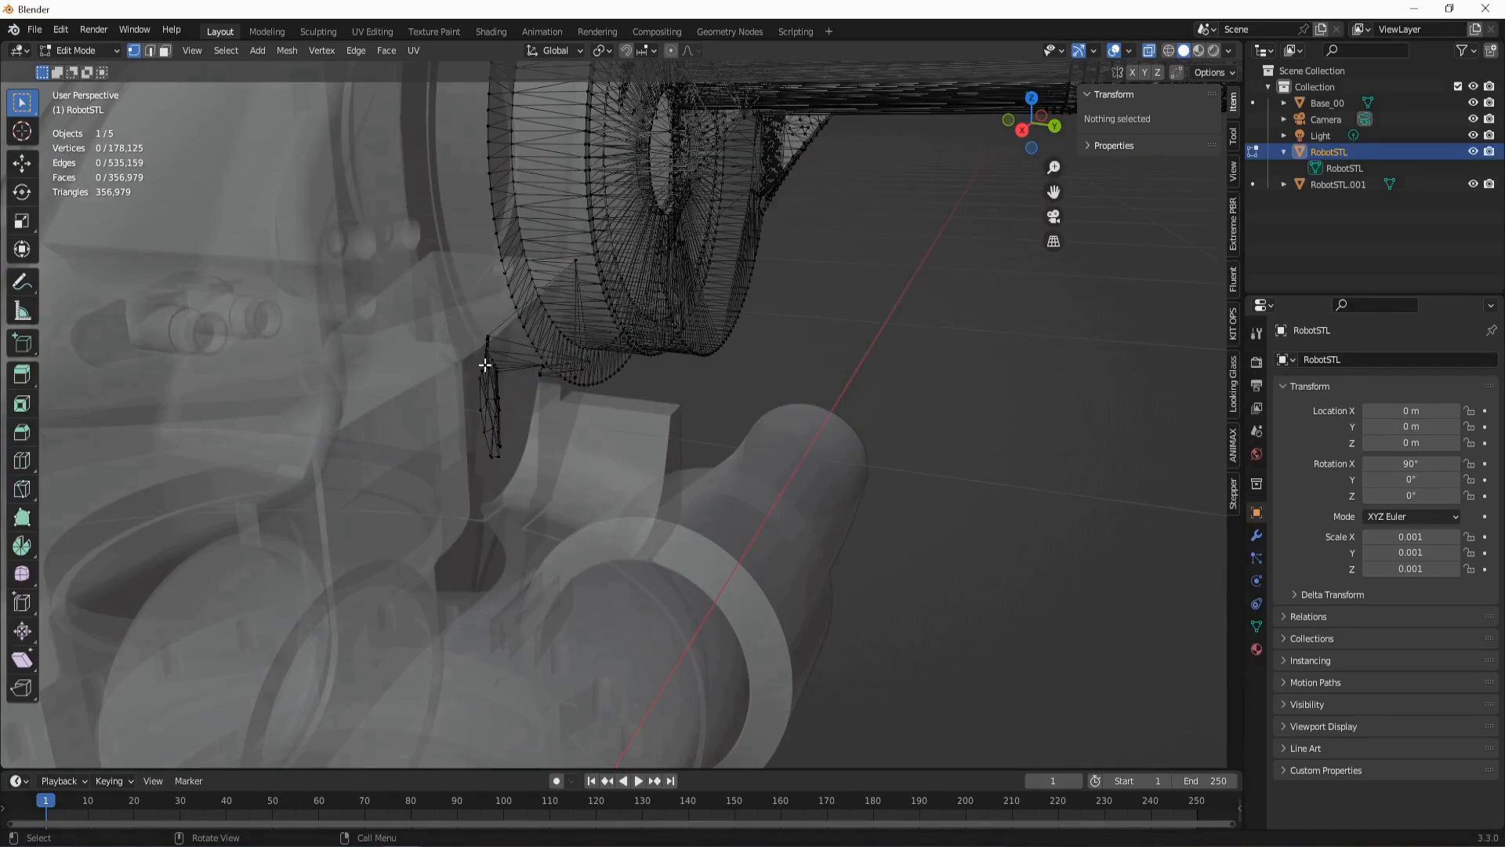
click(485, 364)
scroll(474, 361, up, 1)
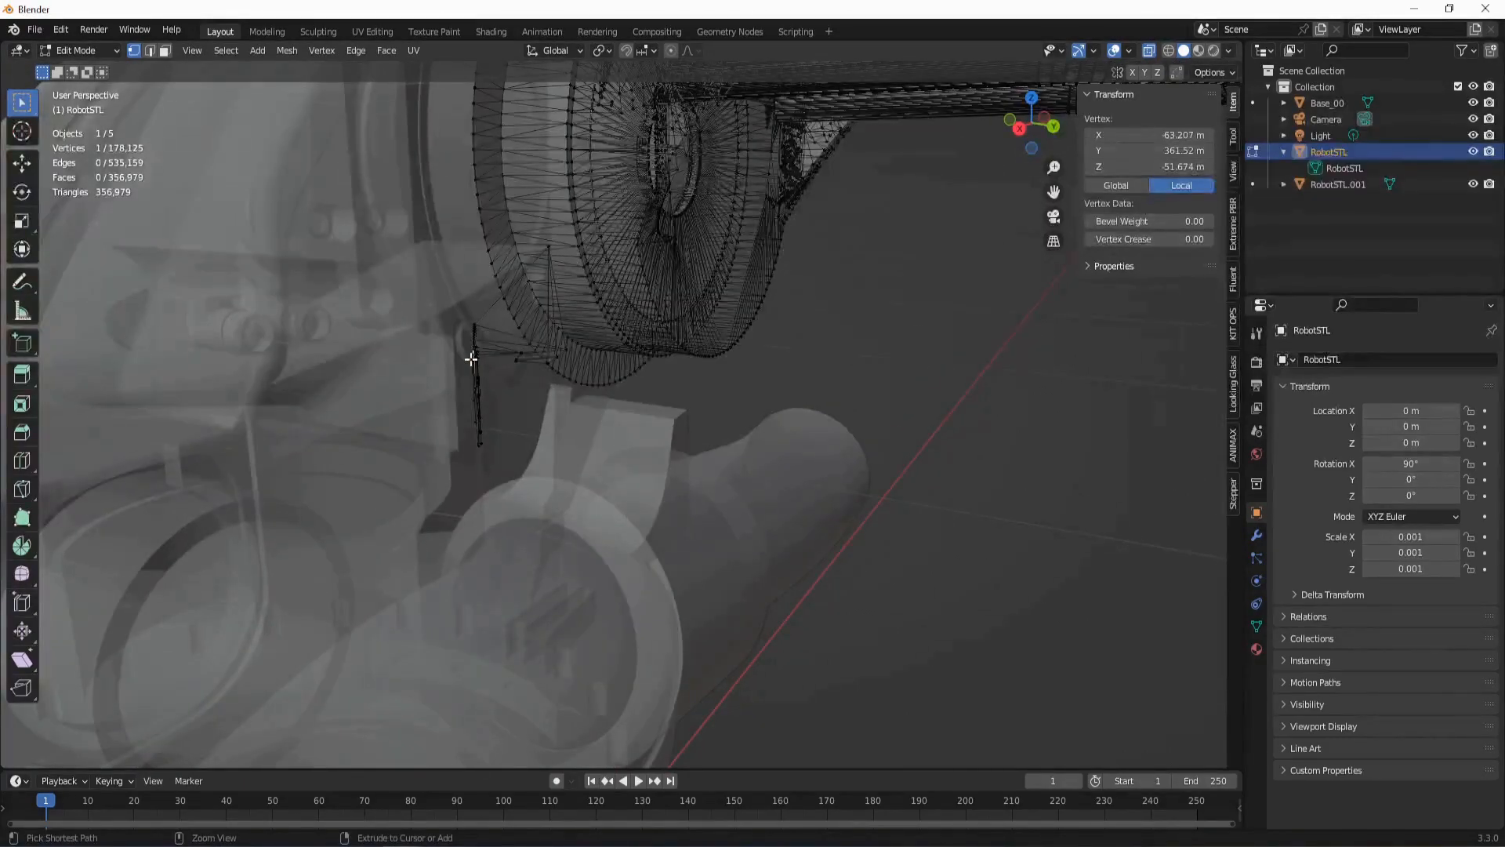
key(ctrl+KP_Add)
key(ctrl+KP_Add)
key(ctrl+KP_Add)
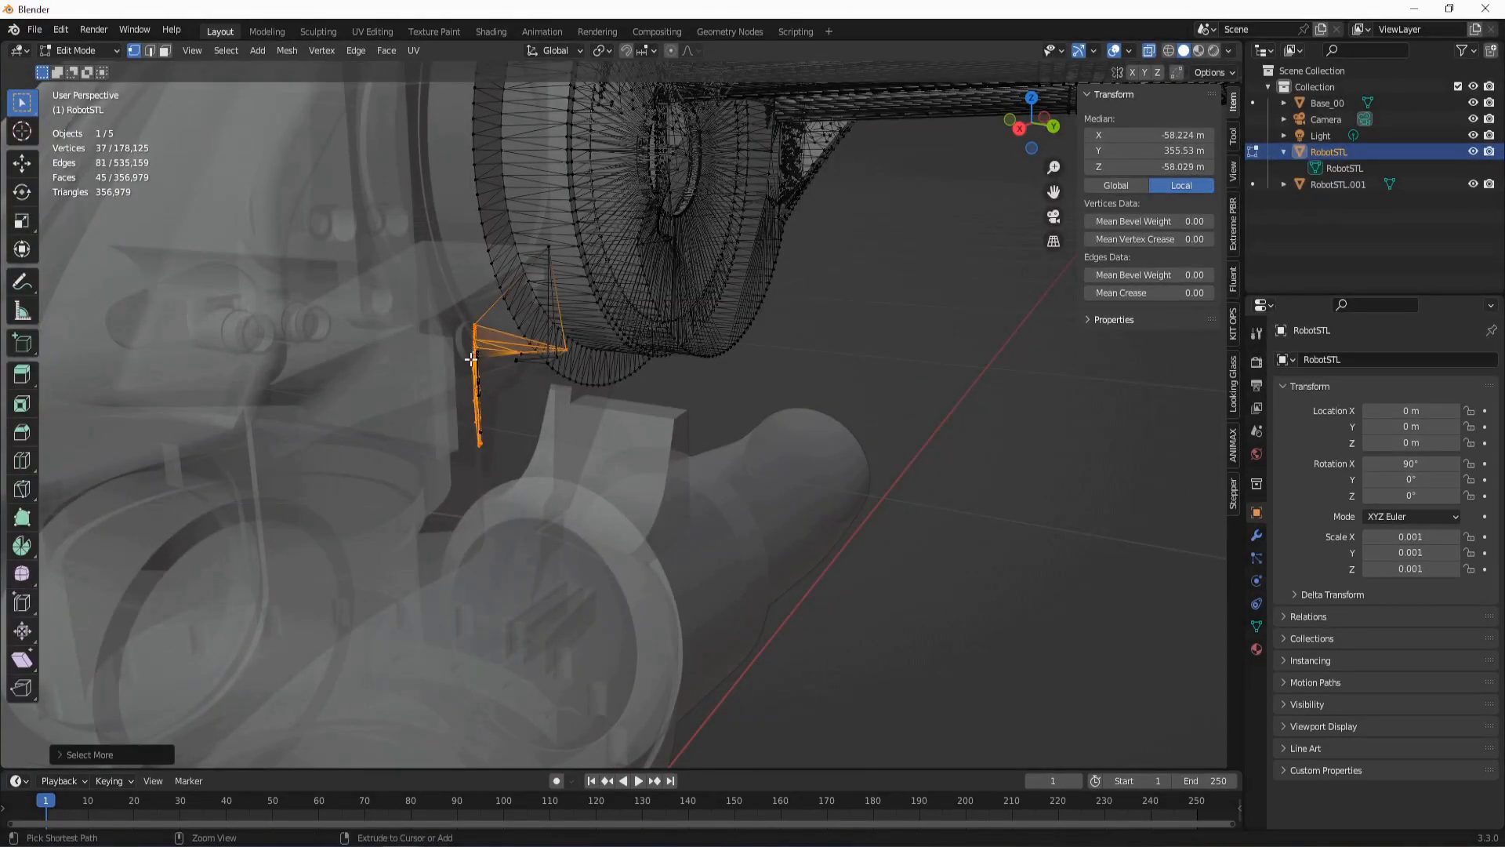
middle_drag(452, 402, 466, 470)
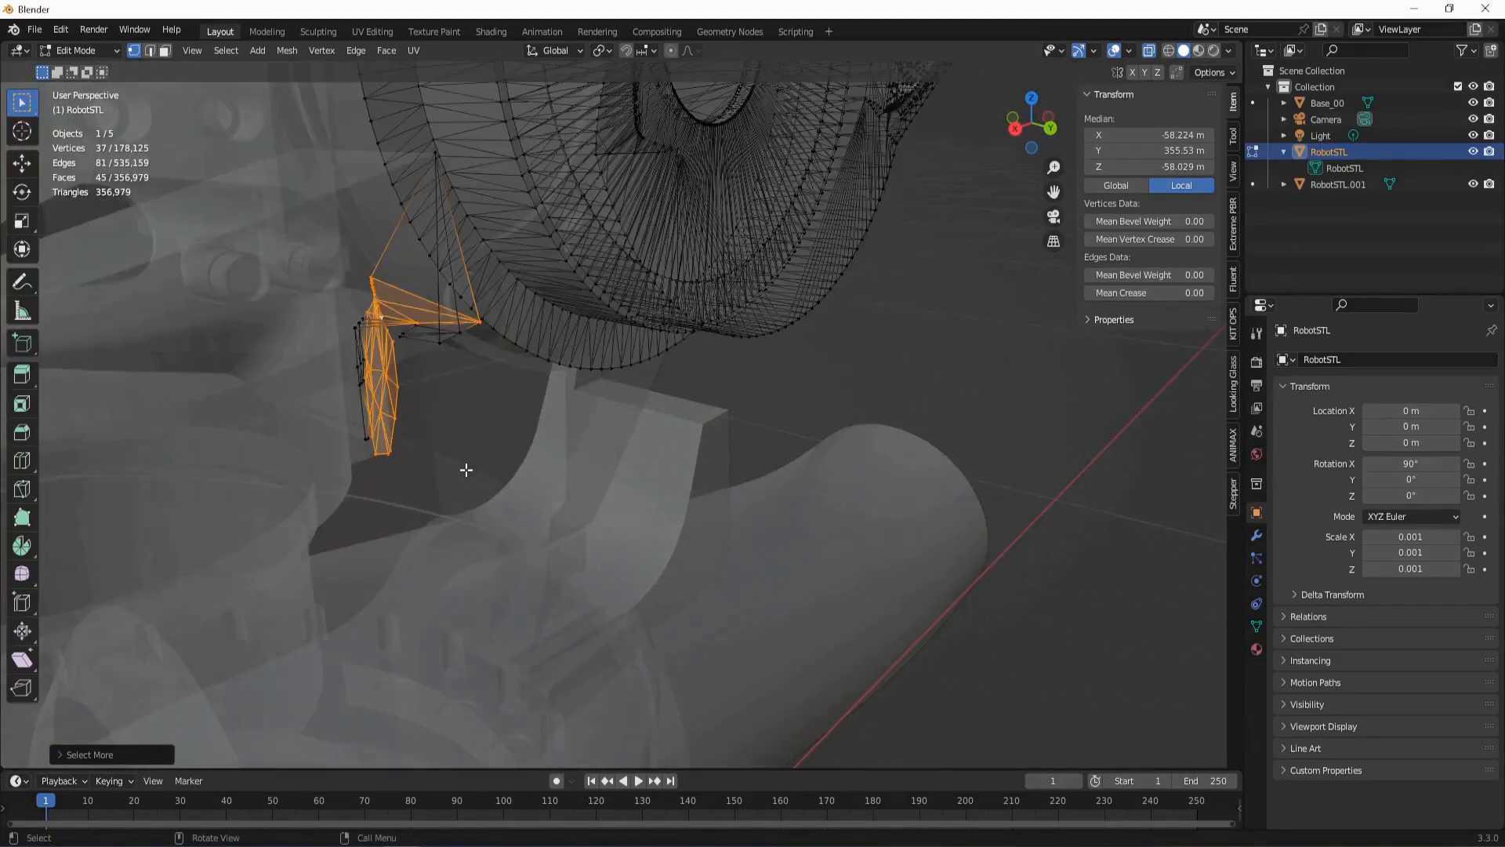
- Add the rest of the leftover bracket's vertices to the selection, including its upper corner vertex
shift+drag(334, 298, 424, 480)
middle_drag(423, 480, 397, 448)
shift+drag(365, 265, 407, 304)
middle_drag(408, 304, 421, 269)
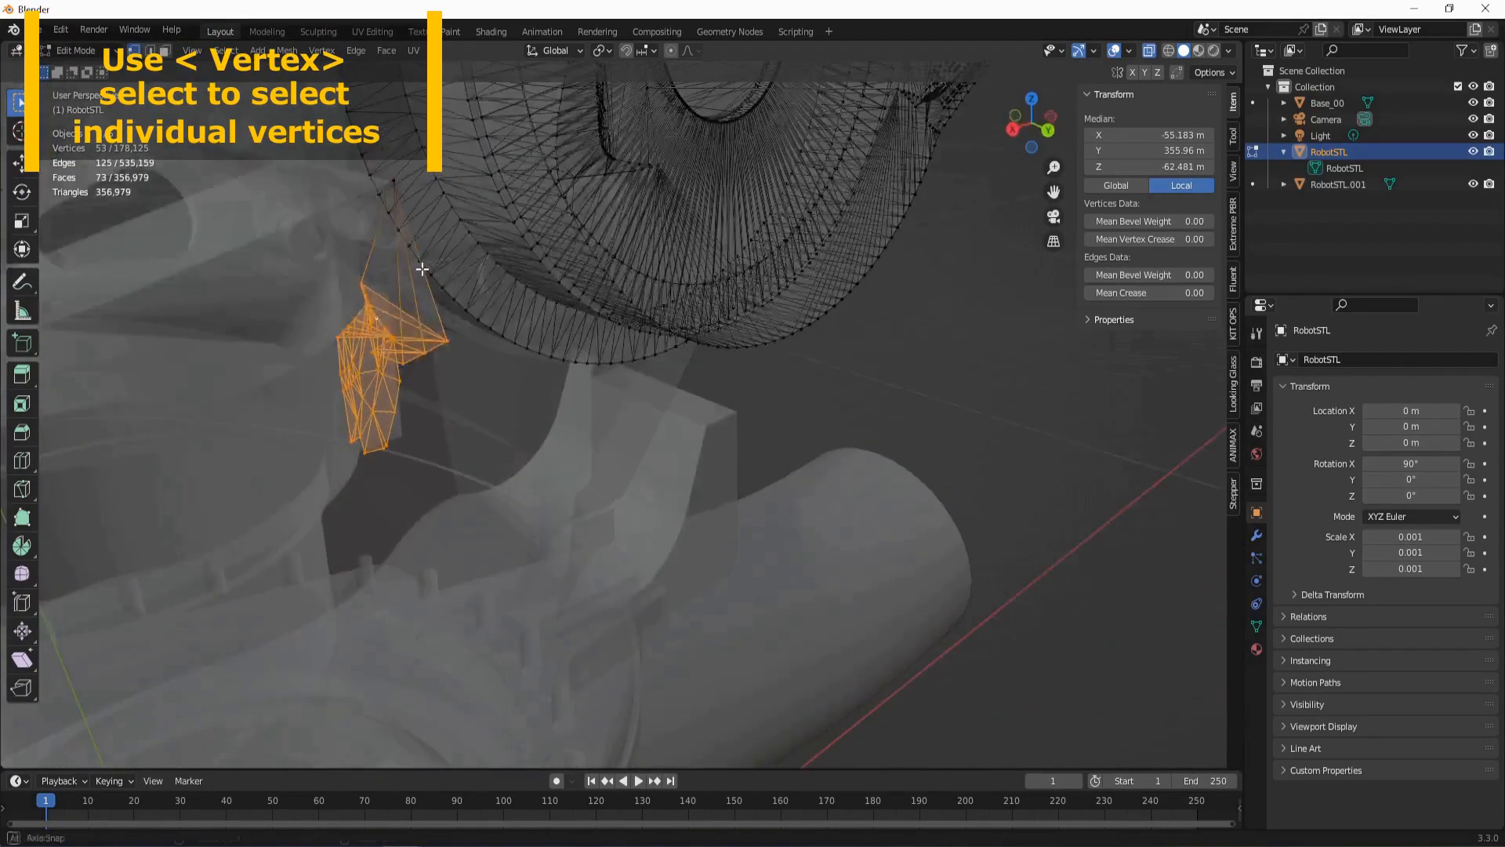
shift+click(394, 180)
middle_drag(420, 376, 516, 389)
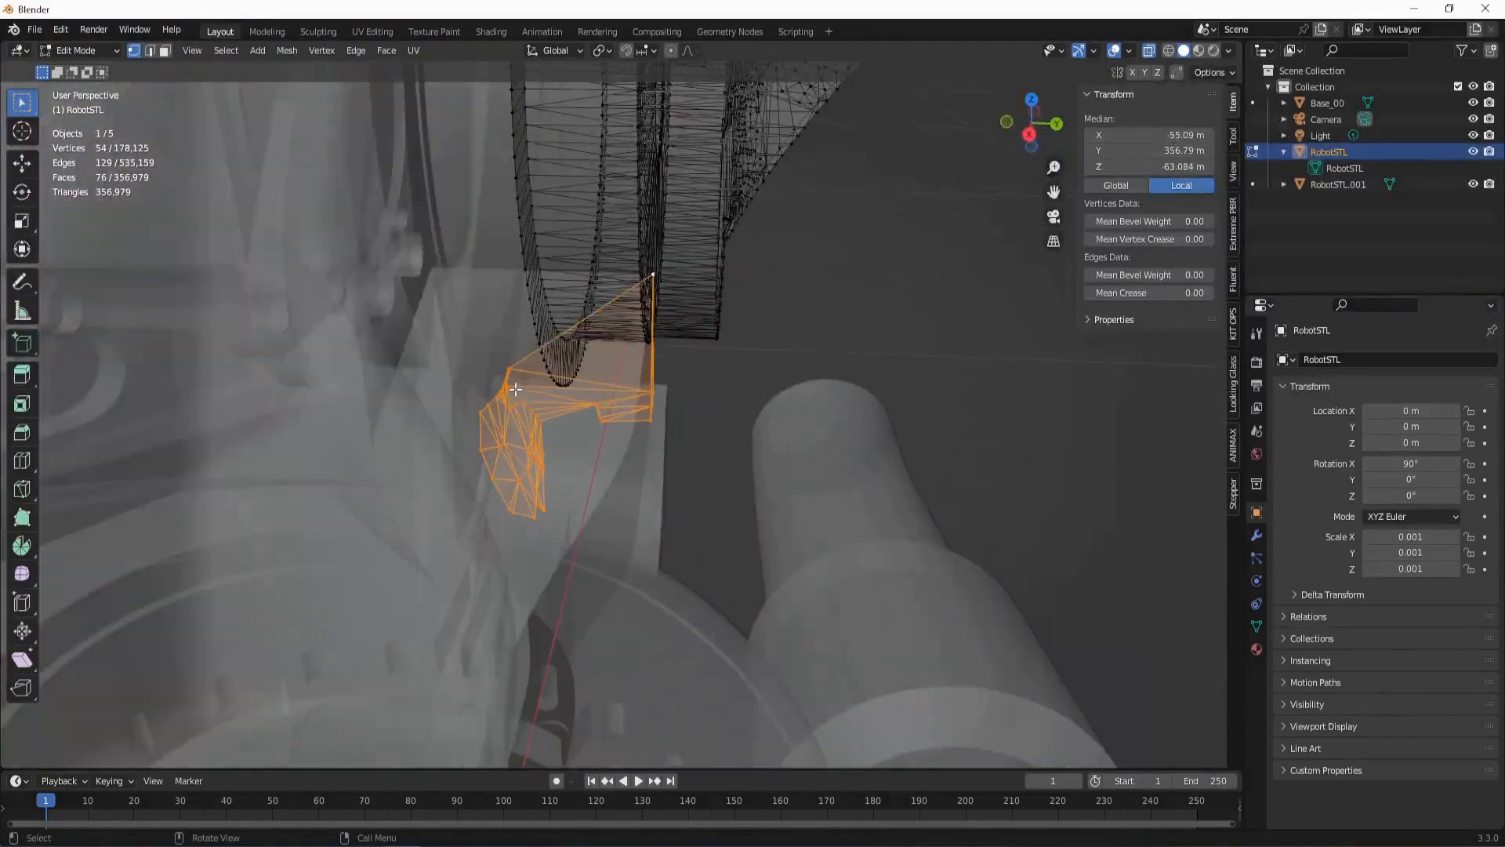
- Separate the selected bracket into its own object and select it in Object Mode
key(p)
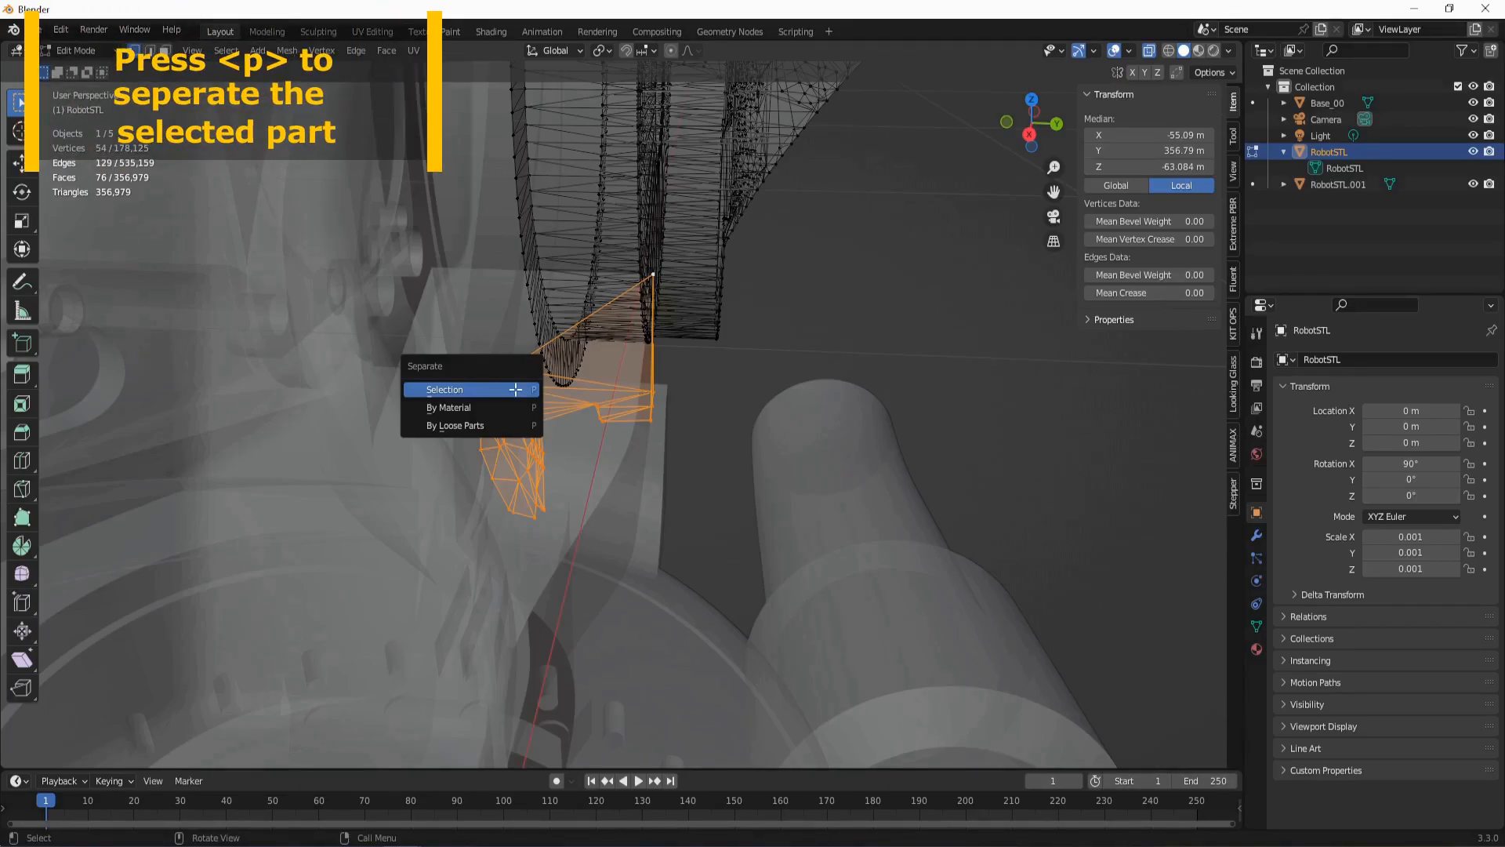
click(515, 389)
key(Tab)
click(555, 413)
click(587, 409)
scroll(573, 567, down, 6)
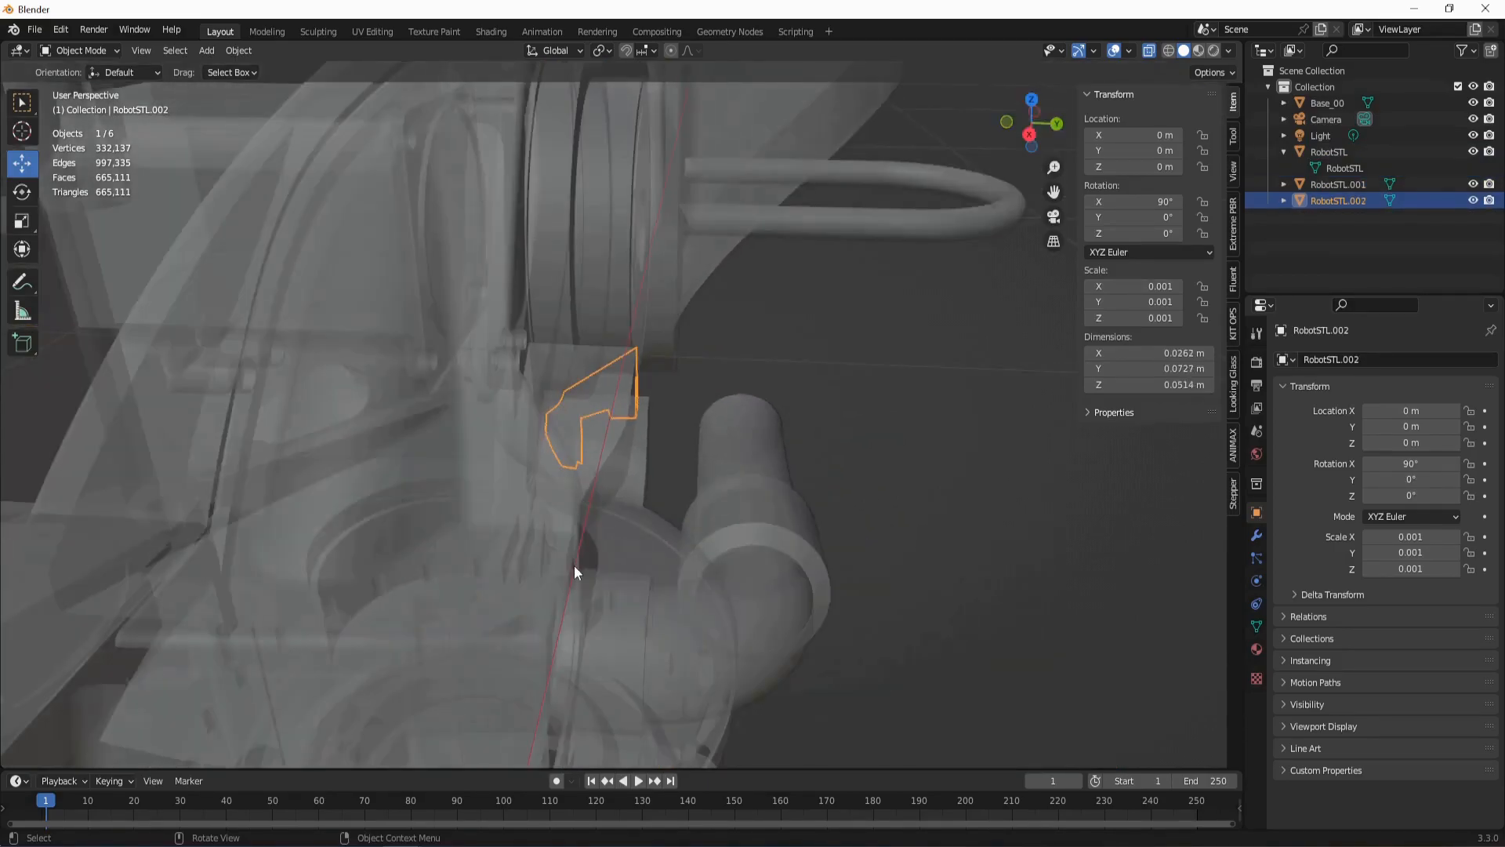
- Turn off X-ray and join the separated bracket into the rotating joint object
click(1149, 52)
middle_drag(636, 434, 540, 425)
scroll(471, 408, up, 2)
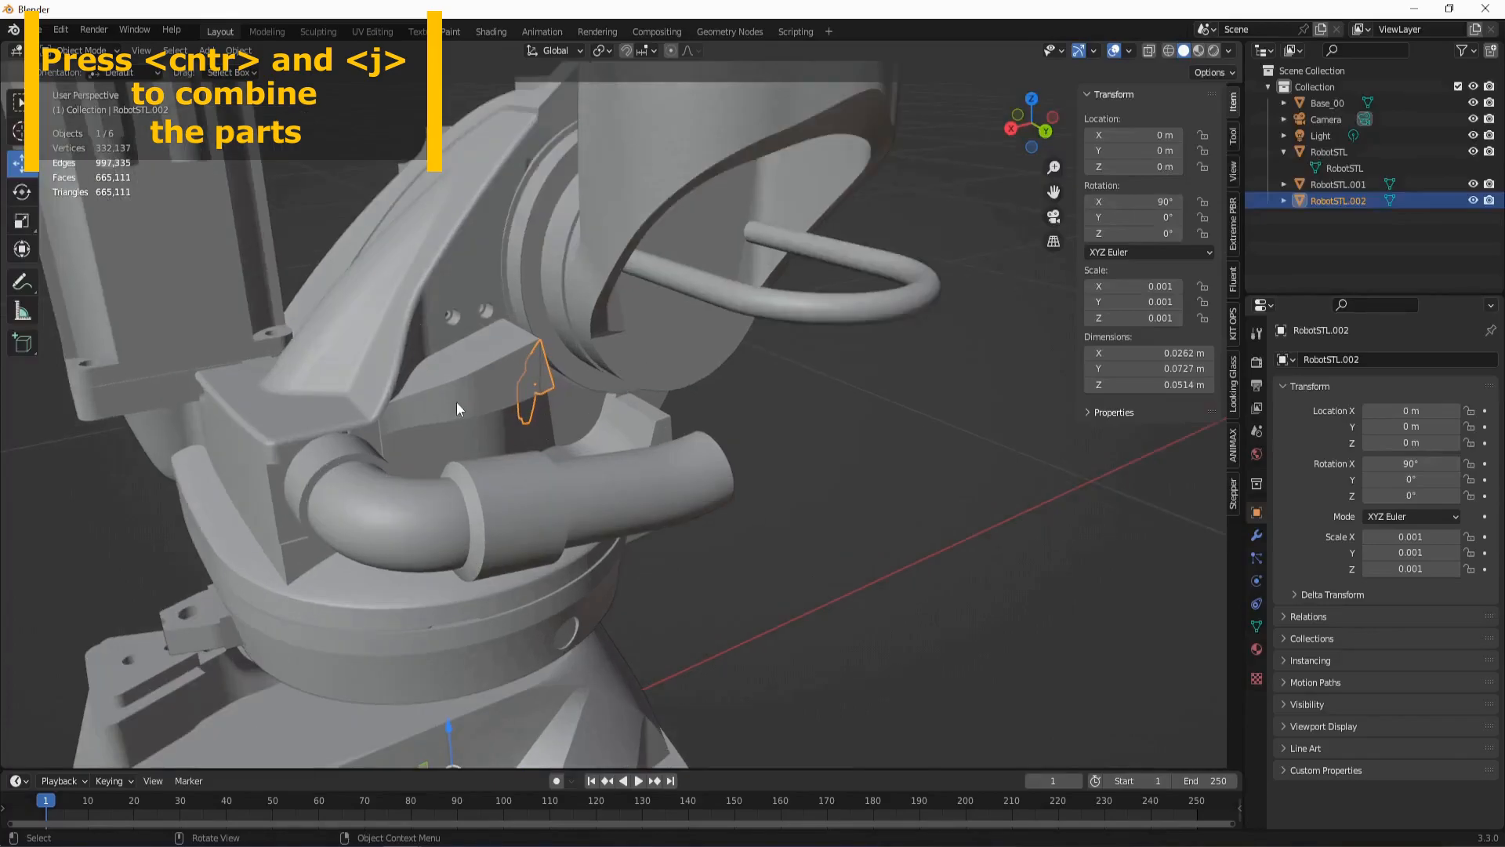
shift+click(453, 381)
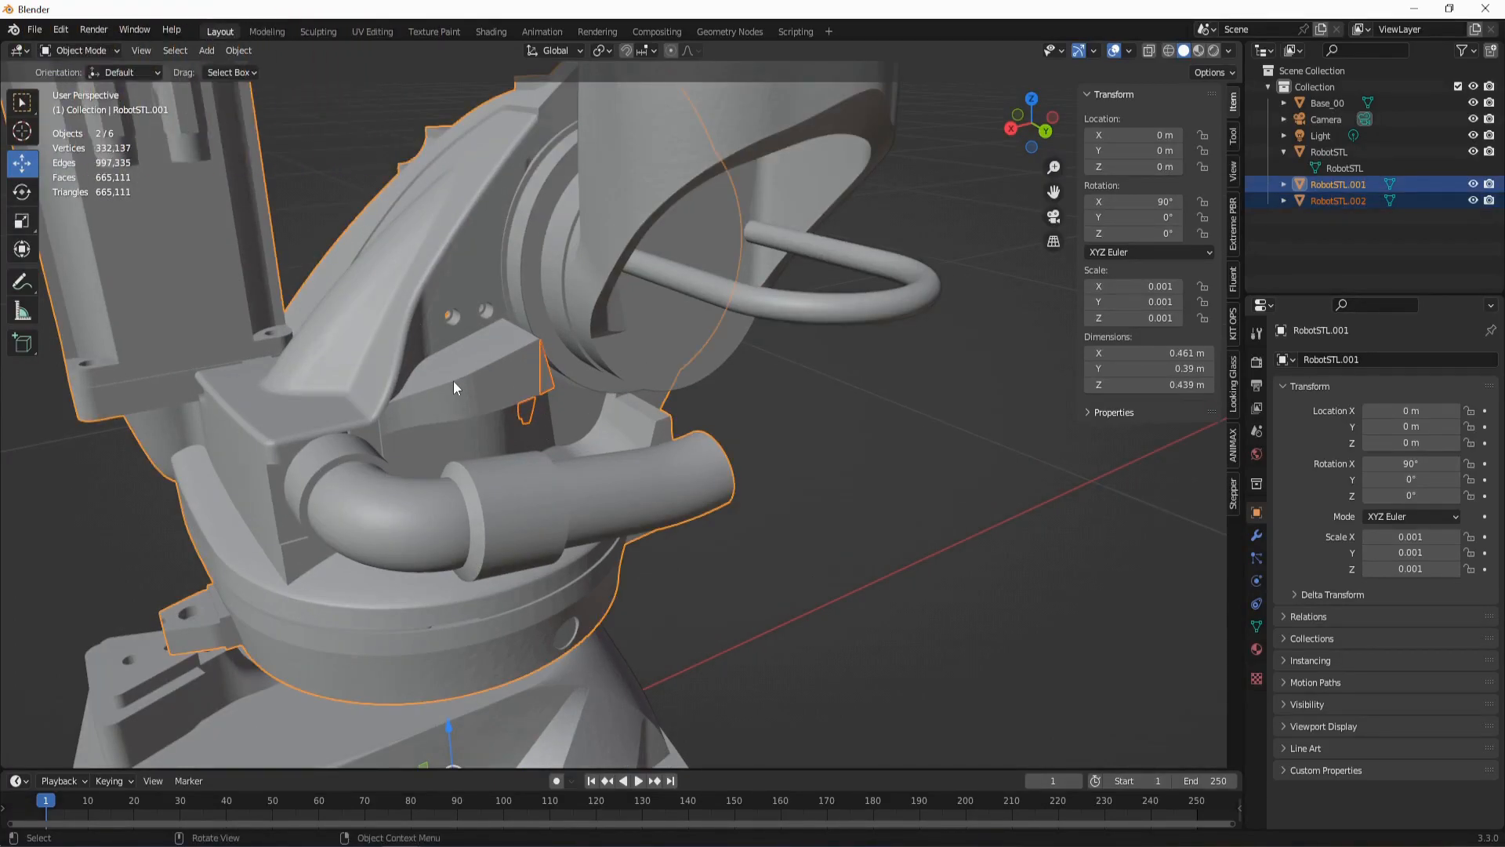
key(ctrl+j)
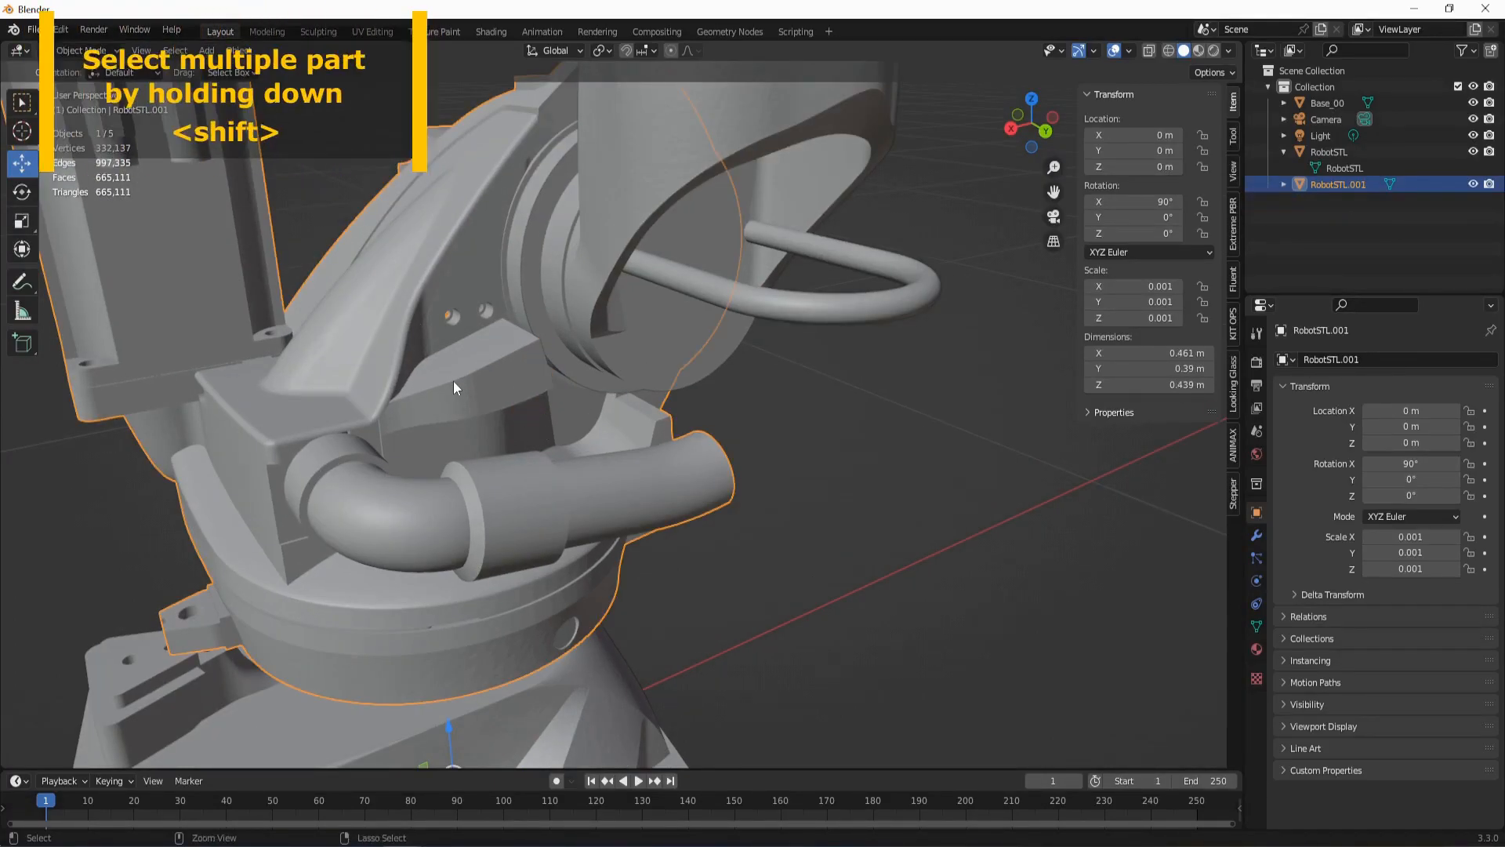
- Move the joined rotating joint about -0.371 m along Y, away from the robot
scroll(453, 381, down, 3)
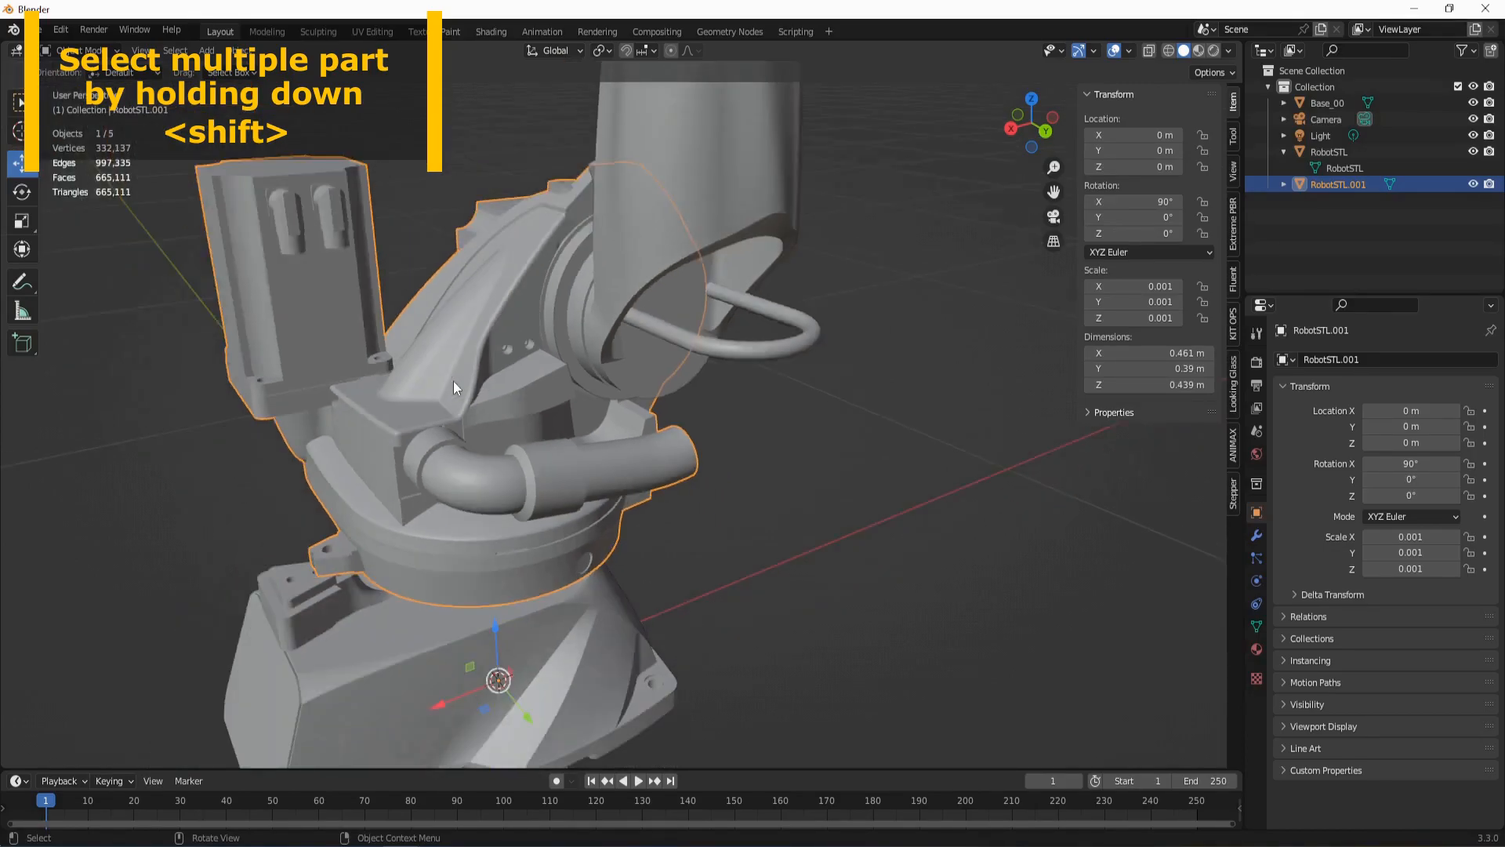
middle_drag(453, 381, 558, 394)
scroll(559, 398, down, 3)
drag(656, 550, 508, 556)
middle_drag(533, 496, 565, 459)
- Edit the remaining arm mesh, box-select the upright lower arm's vertices and grow the selection twice
scroll(668, 515, up, 5)
scroll(669, 515, up, 3)
scroll(572, 470, up, 2)
scroll(571, 470, down, 3)
middle_drag(389, 450, 671, 391)
scroll(657, 575, up, 2)
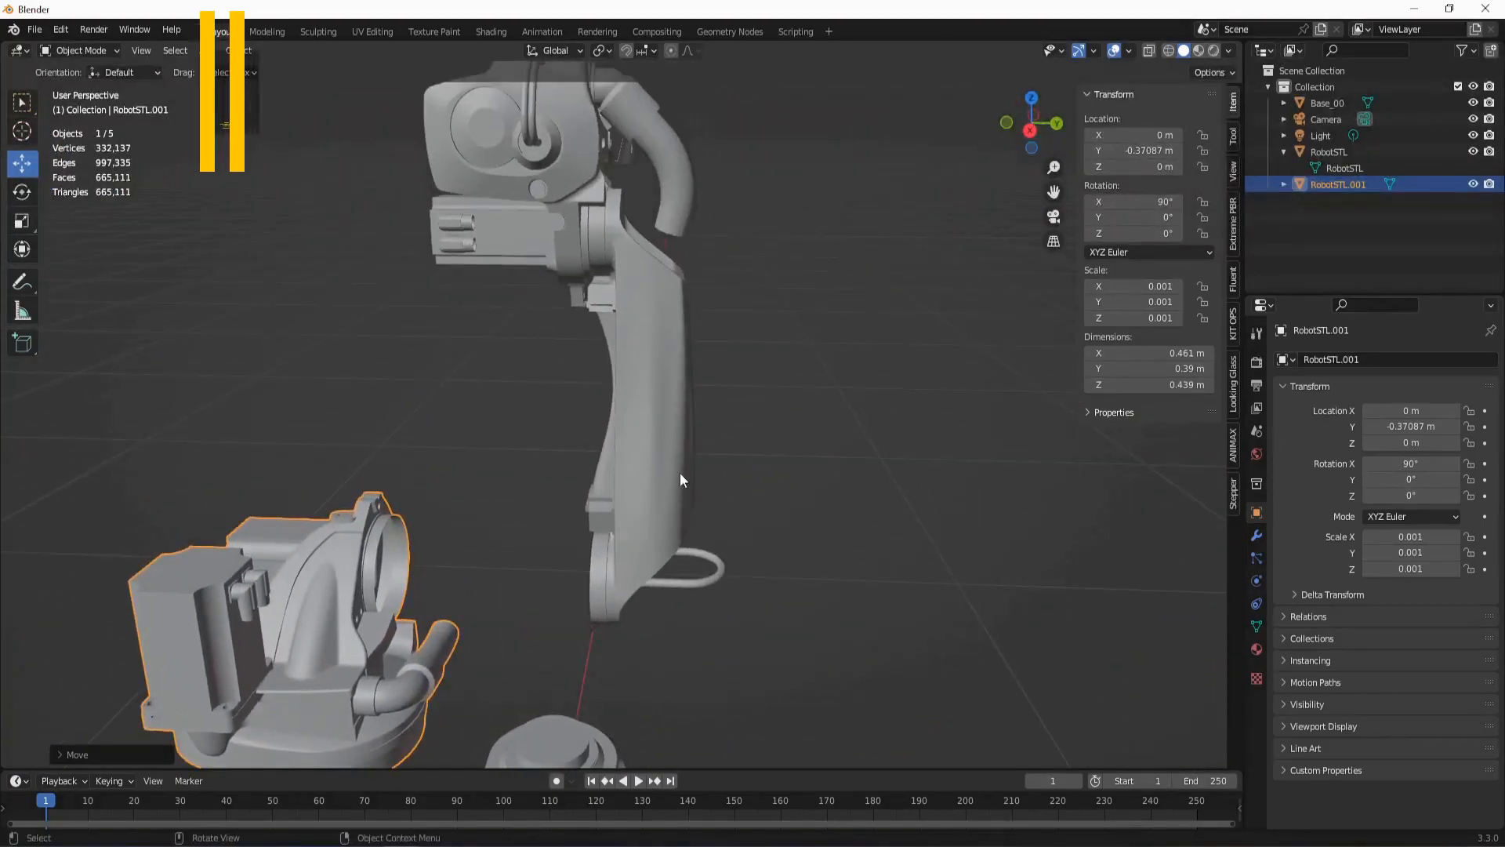
click(680, 481)
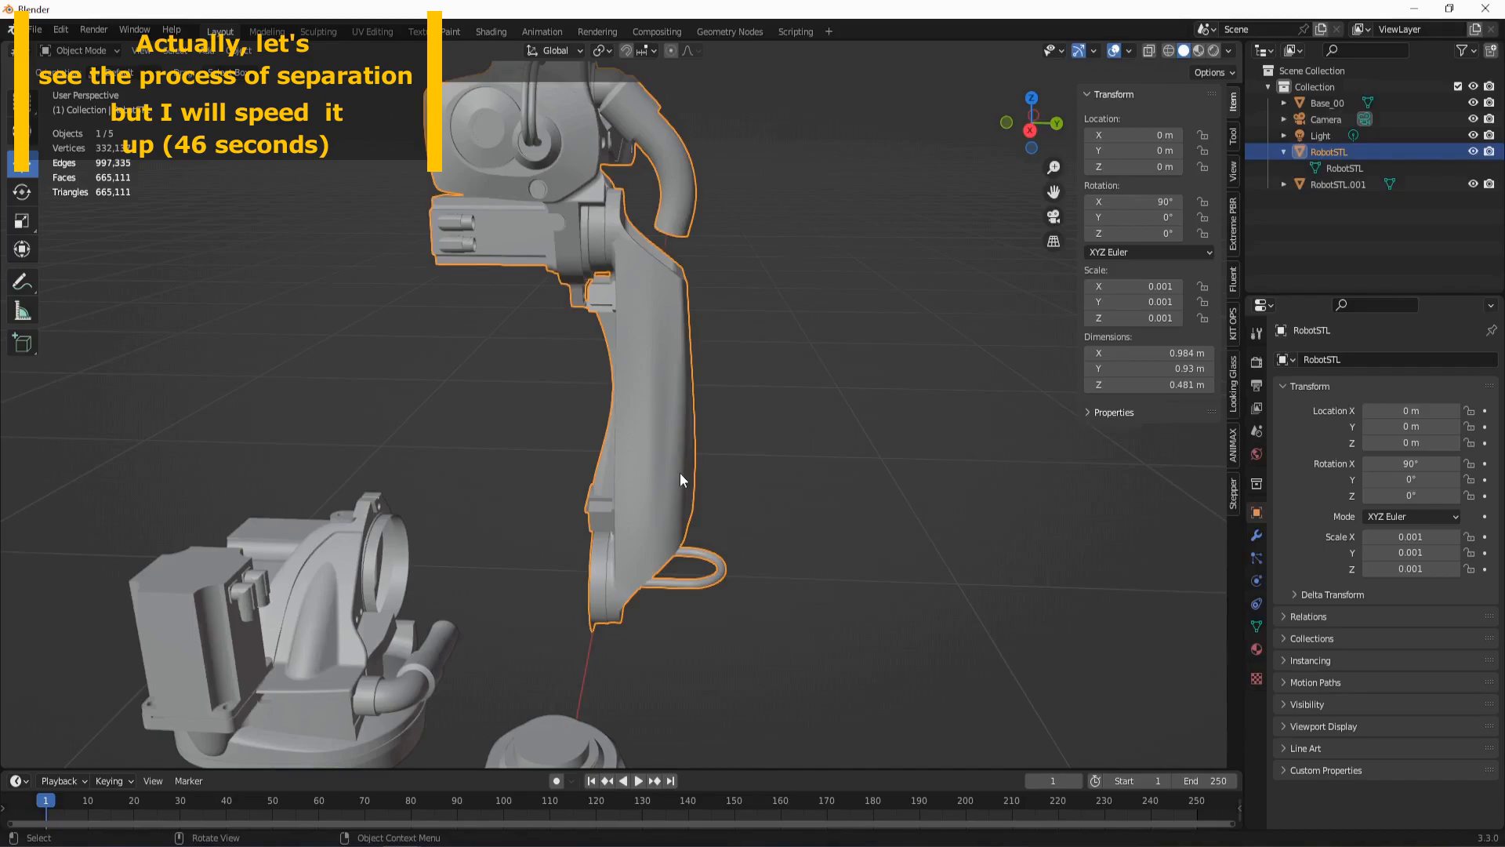
key(Tab)
middle_drag(651, 433, 678, 430)
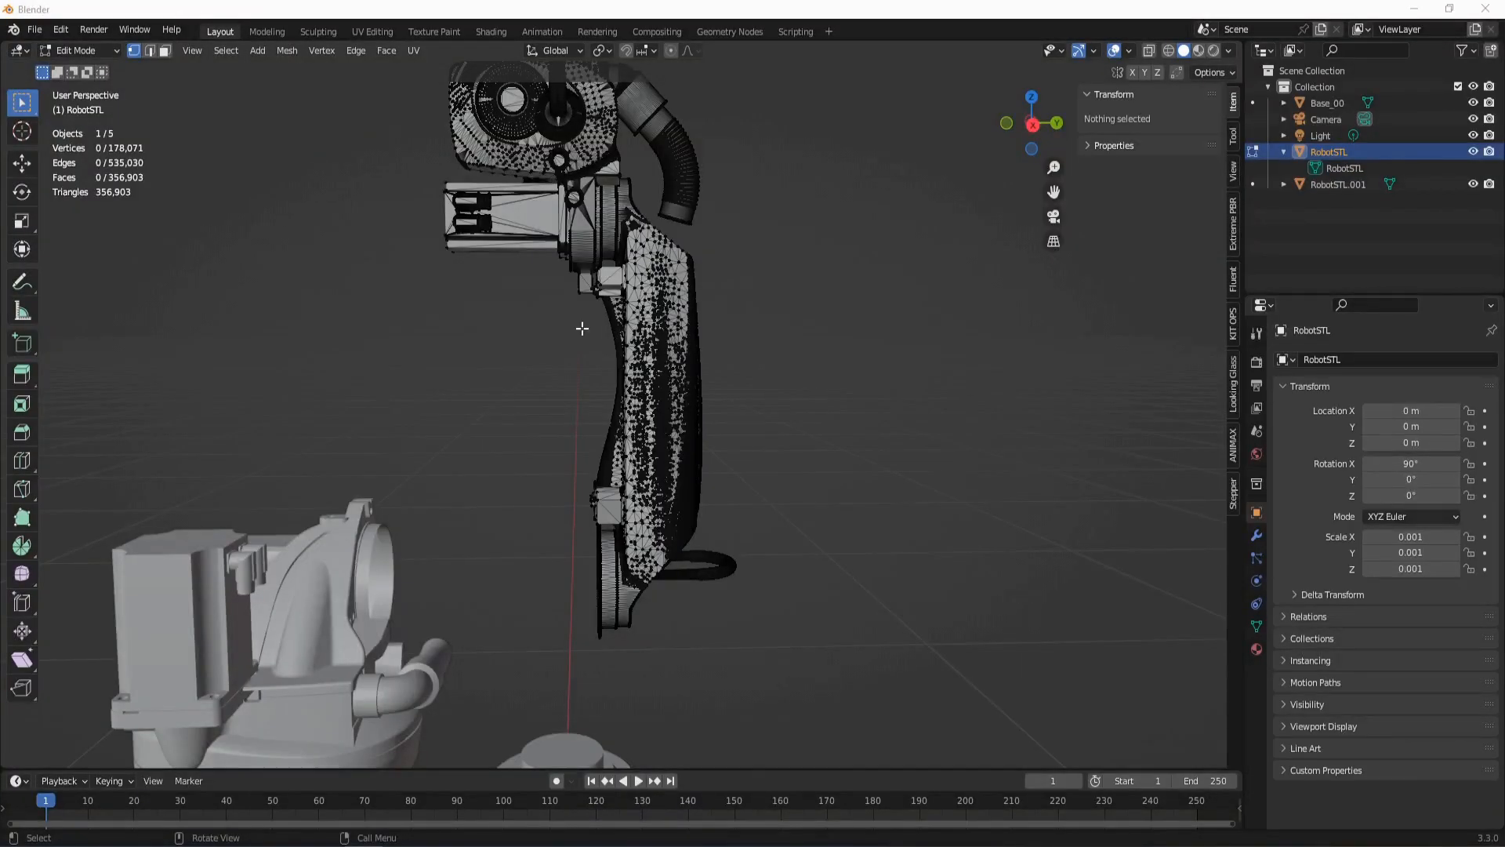
drag(581, 329, 819, 663)
shift+middle_drag(869, 460, 816, 483)
key(ctrl+KP_Add)
key(ctrl+KP_Add)
scroll(789, 457, up, 1)
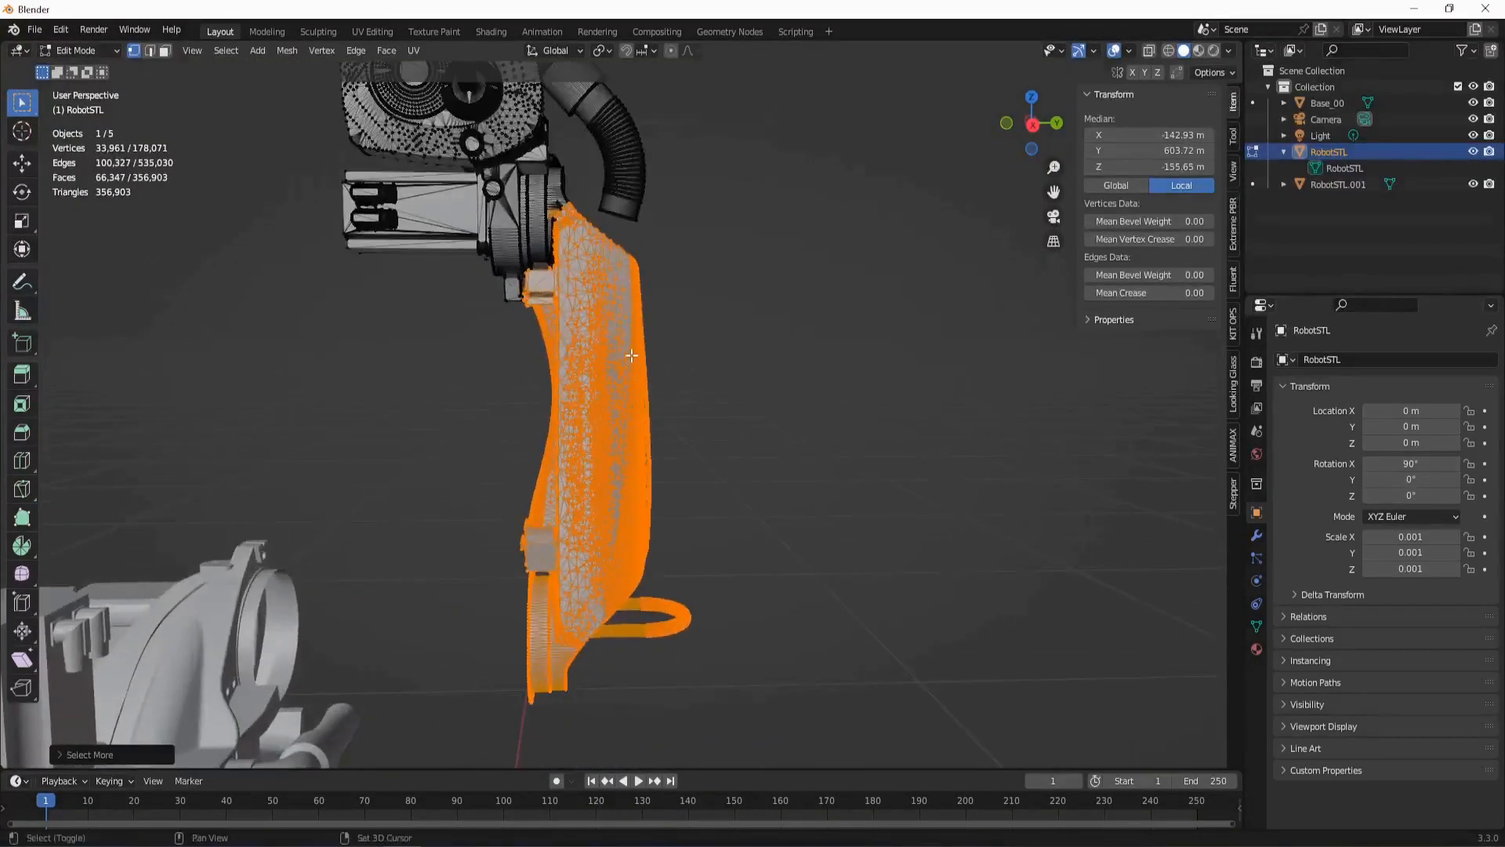
- Include the linked geometry of the lower arm and separate the selection into its own object
shift+middle_drag(632, 357, 639, 495)
scroll(639, 496, up, 2)
key(l)
scroll(639, 496, down, 2)
key(p)
click(639, 495)
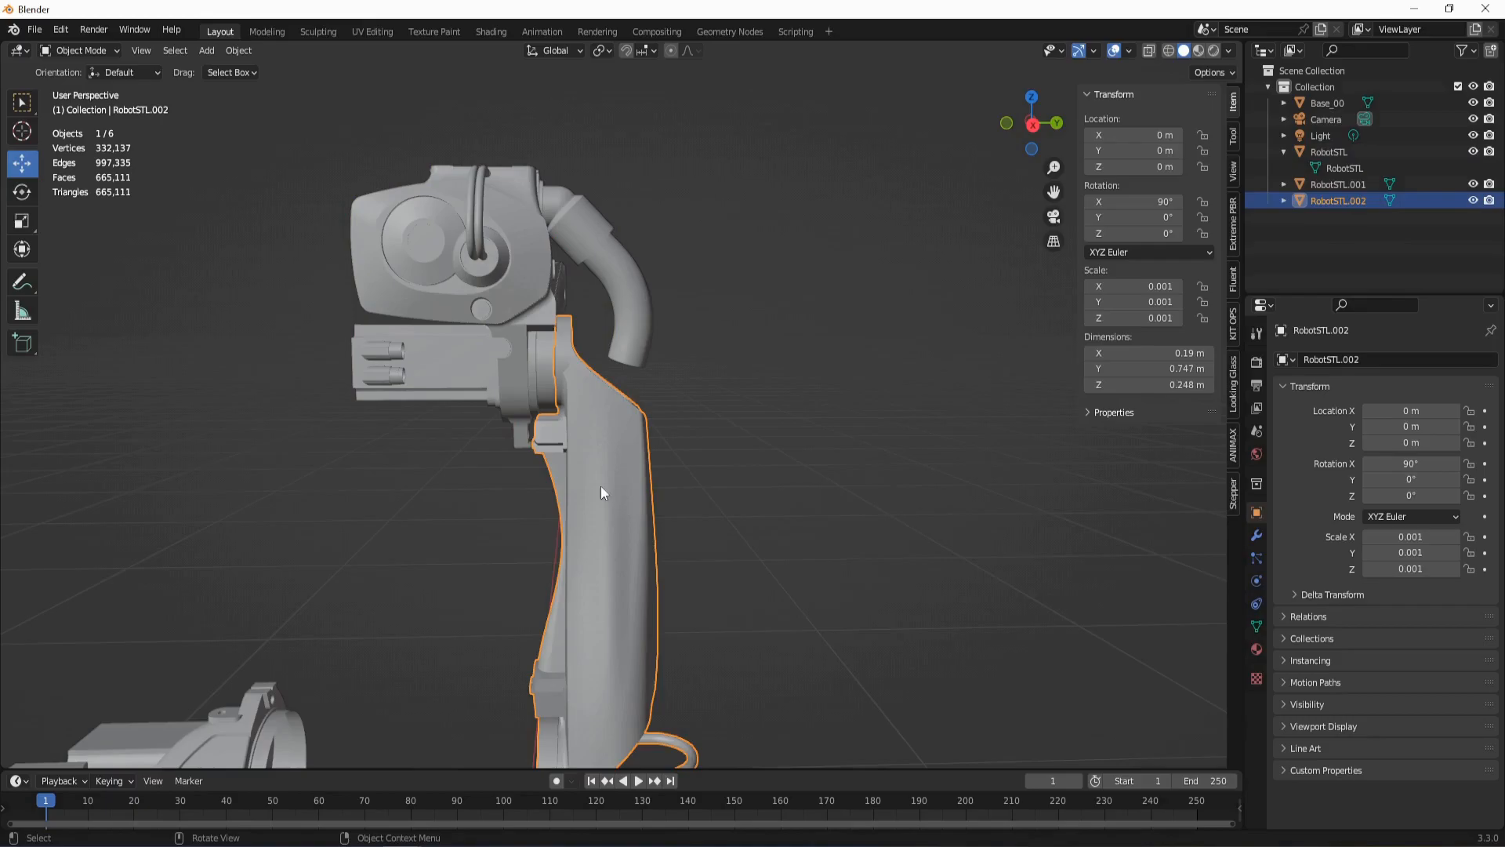
- In top view with X-ray on, box-select the elbow housing of the remaining mesh and adjust the selection by growing and shrinking it
key(KP_7)
drag(631, 370, 823, 690)
scroll(823, 690, up, 2)
shift+middle_drag(823, 690, 778, 657)
key(alt+z)
drag(510, 219, 902, 685)
scroll(604, 408, up, 4)
key(ctrl+KP_Add)
key(ctrl+KP_Add)
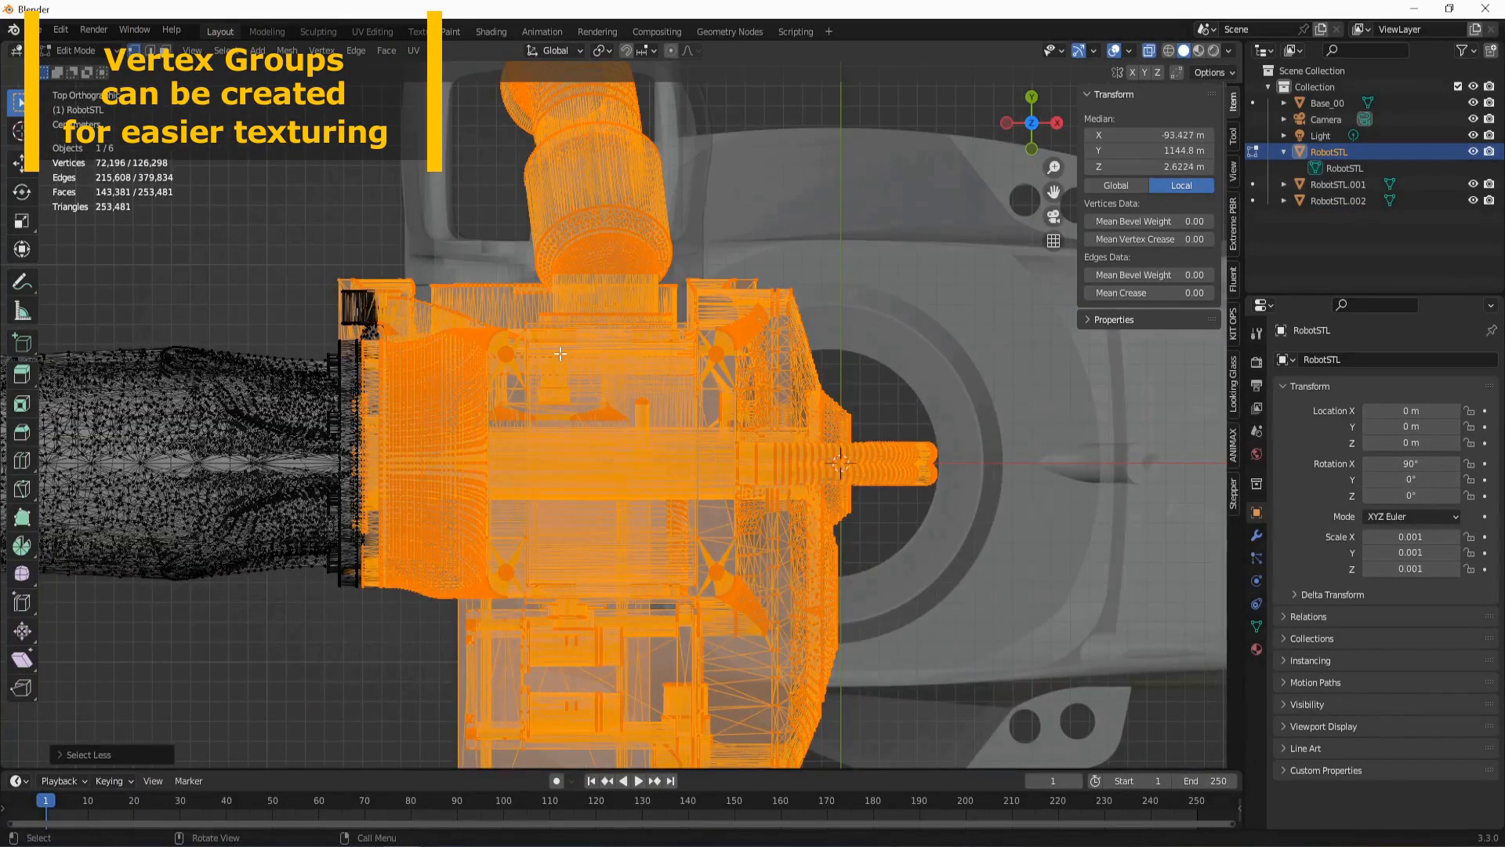
key(ctrl+KP_Subtract)
- Add the unselected corner geometry beside the forearm flange to the elbow housing selection in top view
middle_drag(561, 353, 752, 400)
key(KP_7)
key(b)
key(b)
drag(470, 175, 520, 308)
drag(555, 407, 563, 436)
middle_drag(563, 436, 423, 408)
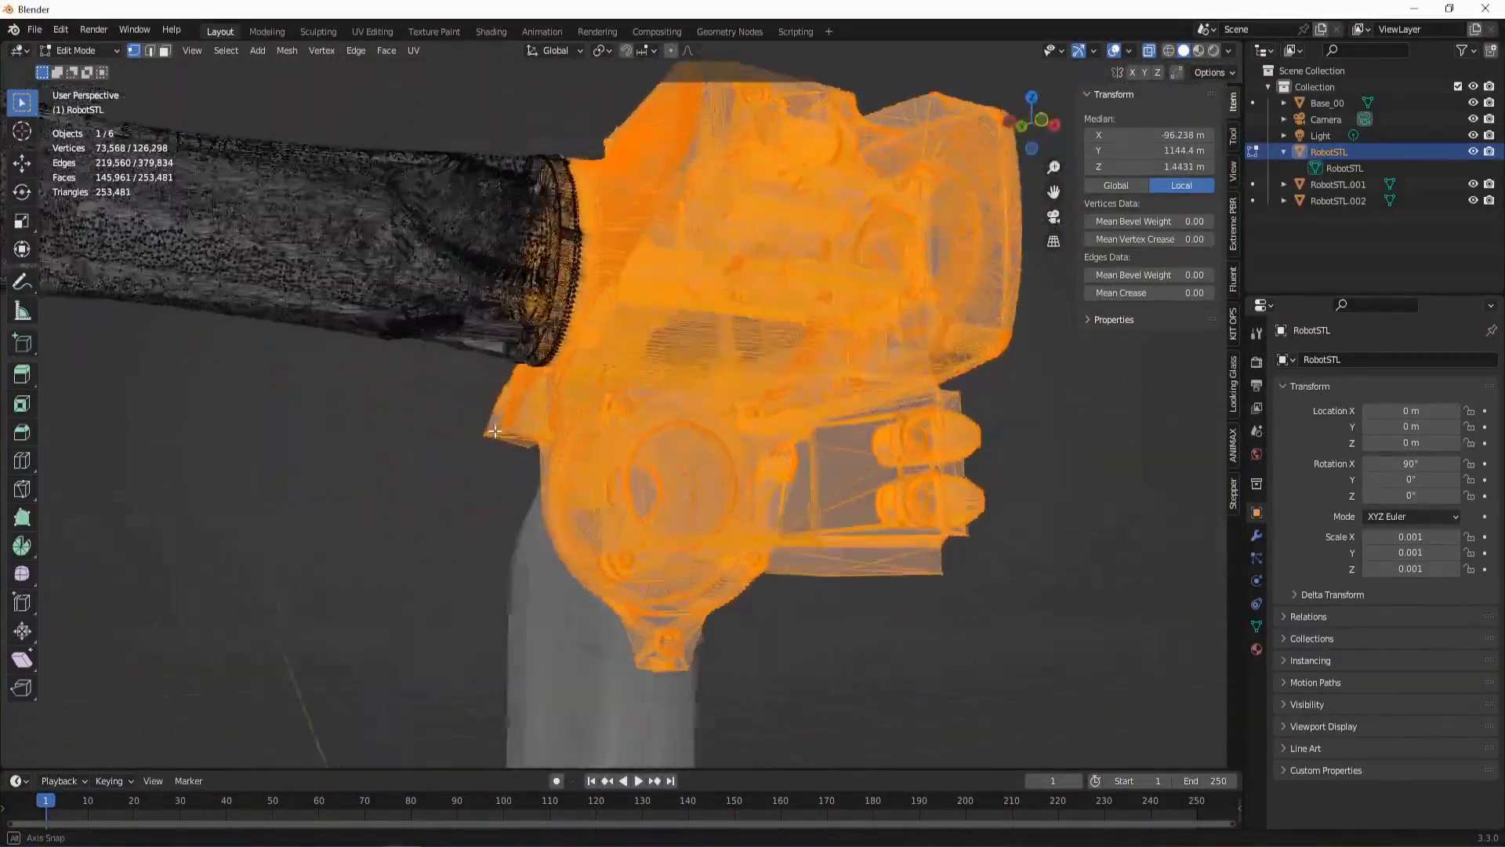
- With X-ray off and face selection active, add the visible strip of housing faces next to the forearm flange in top view
scroll(502, 376, up, 4)
shift+middle_drag(549, 337, 622, 530)
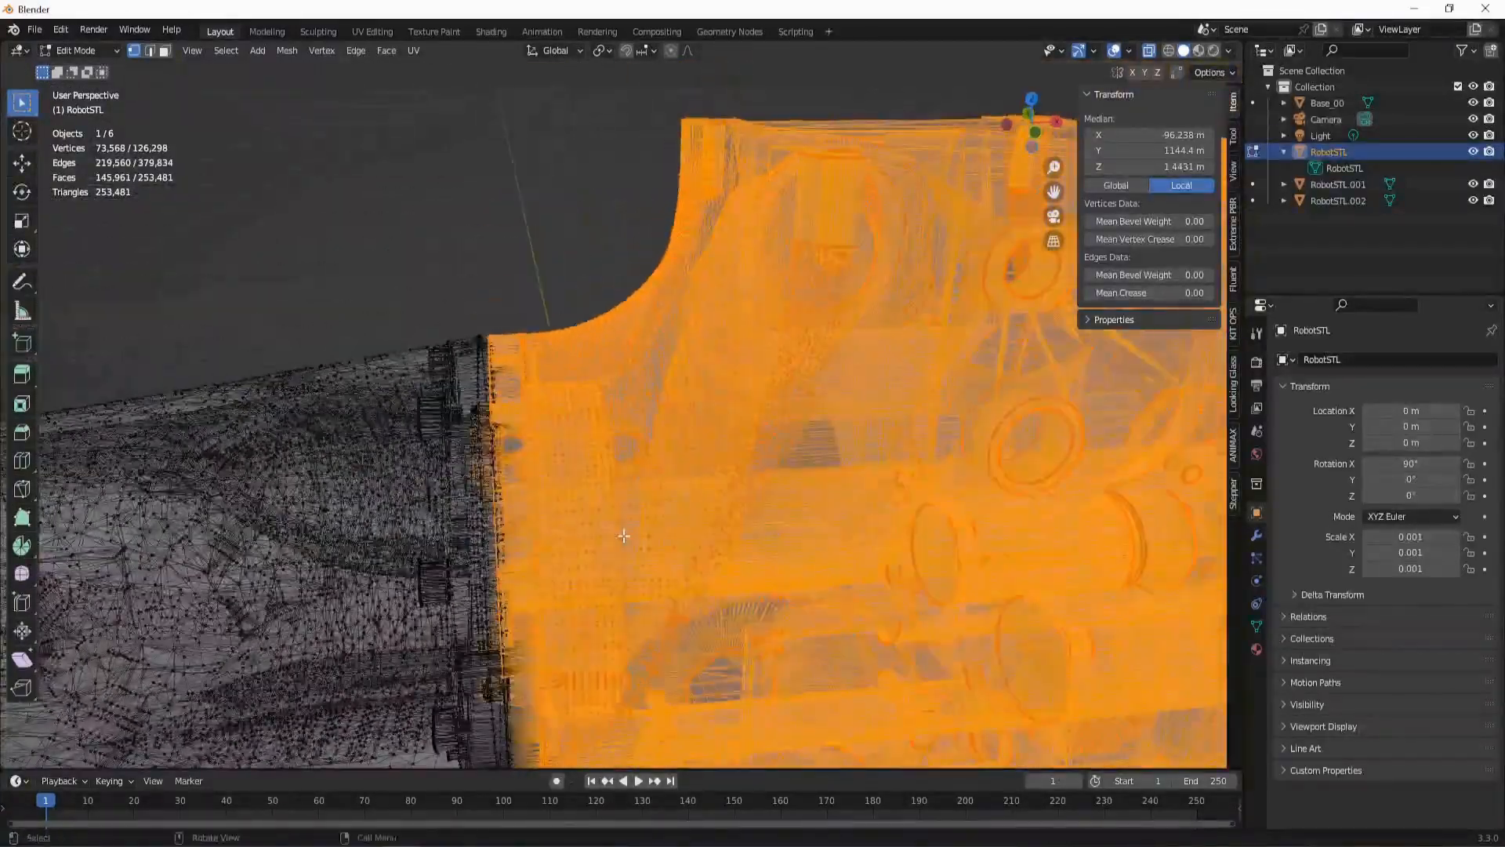
click(1149, 51)
key(KP_7)
click(164, 50)
key(b)
drag(465, 311, 482, 765)
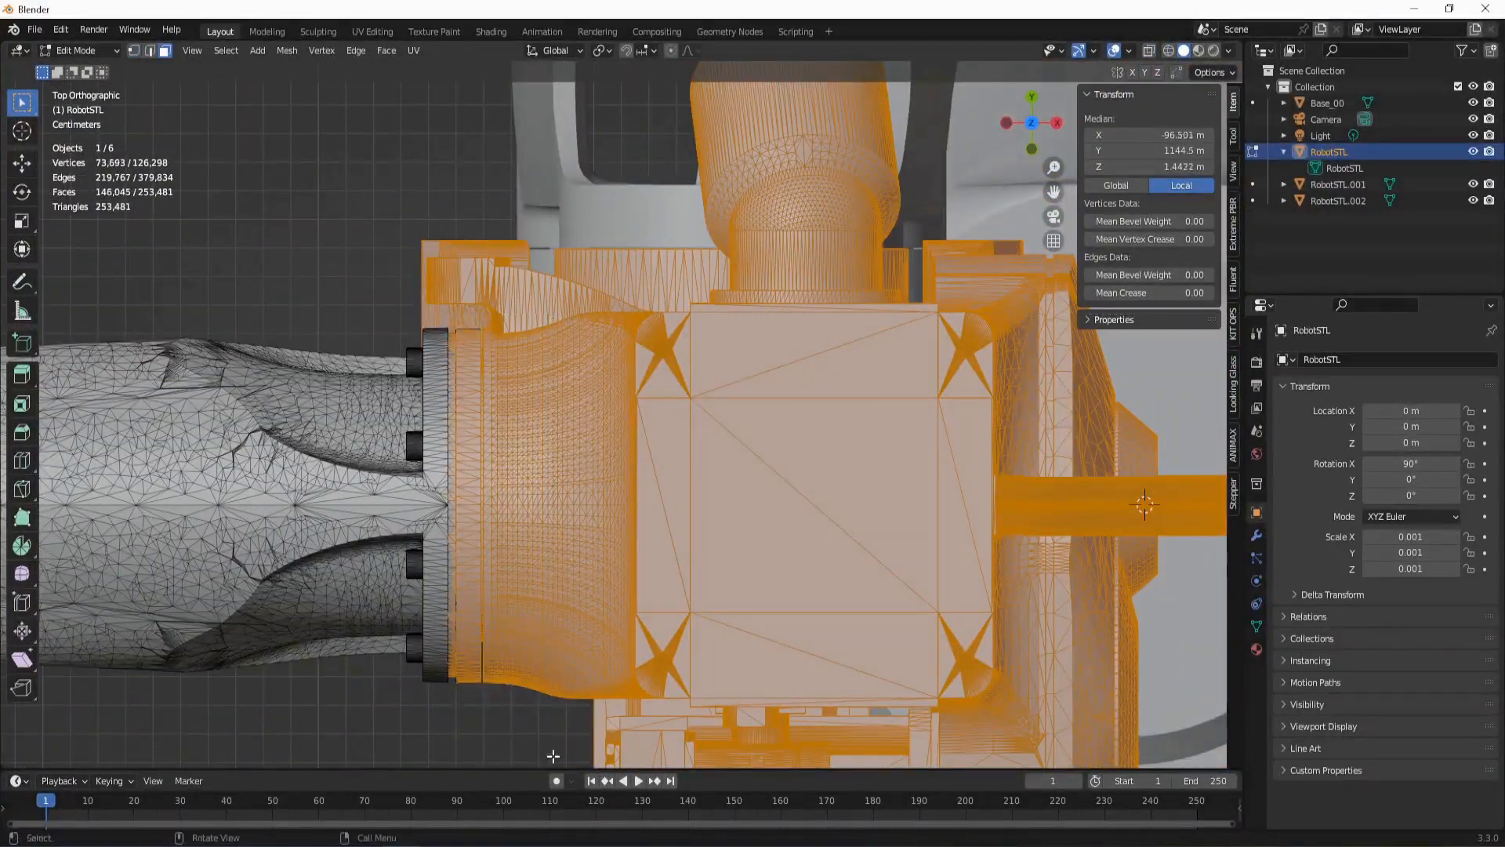
- Turn X-ray back on, separate the selected elbow housing into its own object and return to Object Mode
click(1149, 50)
scroll(557, 504, up, 3)
scroll(557, 504, down, 5)
middle_drag(628, 470, 493, 378)
key(p)
click(558, 295)
key(Tab)
- Select the separated elbow housing and move it away from the arm along Y
click(638, 298)
scroll(494, 378, down, 5)
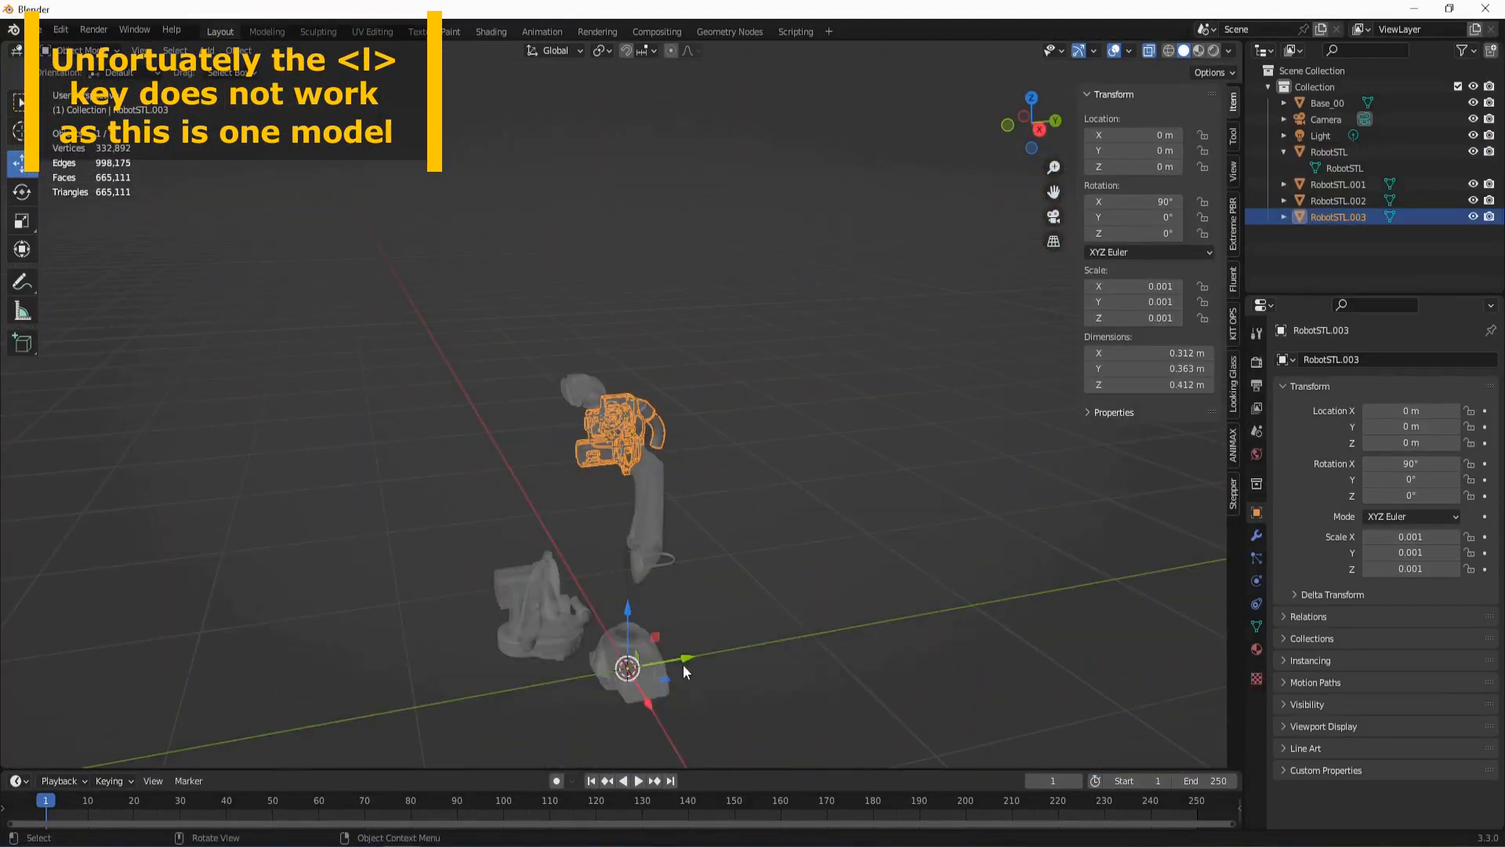
drag(683, 666, 824, 644)
scroll(614, 457, up, 5)
key(ctrl+z)
- Edit the forearm mesh and box-select the wrist faces at its free end in top view, trying and undoing a linked selection
middle_drag(615, 457, 470, 424)
click(379, 413)
key(KP_7)
key(Tab)
shift+middle_drag(375, 416, 833, 345)
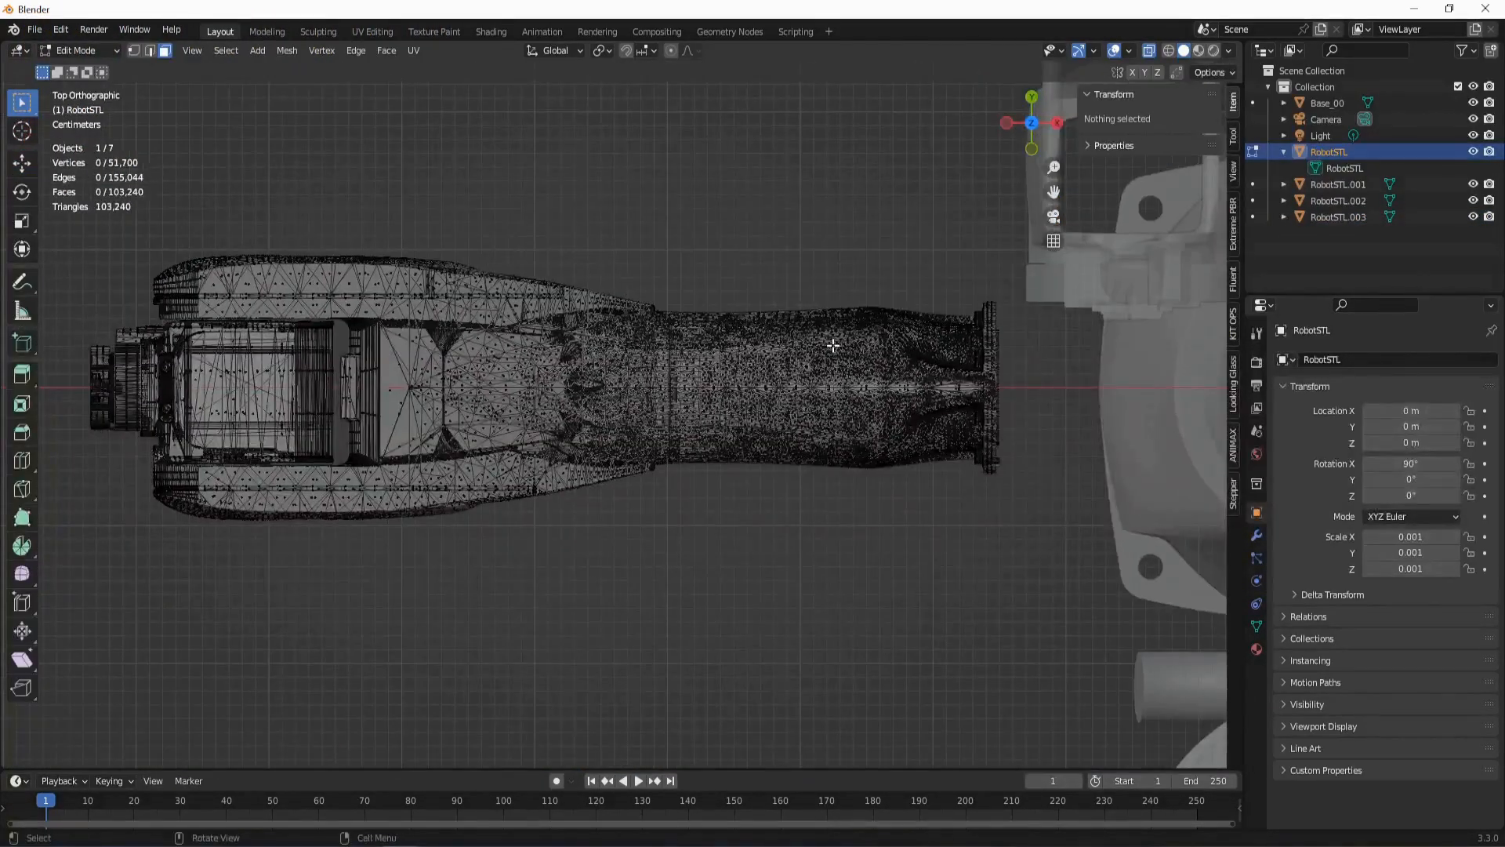
drag(77, 322, 360, 463)
key(ctrl+l)
key(ctrl+z)
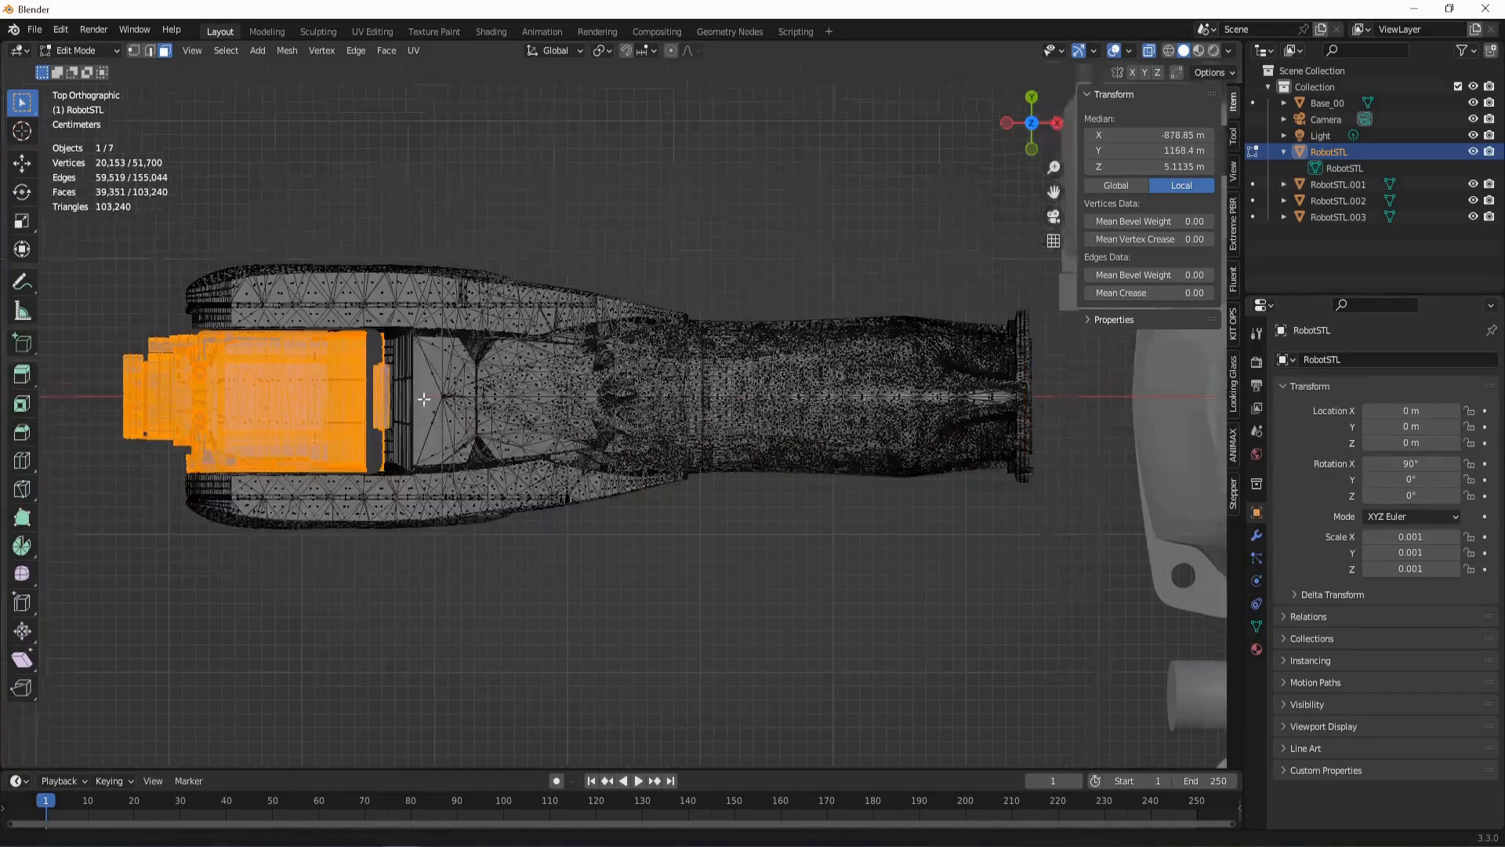
- Extend the selection to the wrist's remaining rear faces, trying and undoing another linked selection
scroll(373, 380, up, 4)
shift+middle_drag(374, 379, 535, 405)
key(b)
middle_drag(461, 271, 572, 535)
scroll(574, 534, down, 5)
key(ctrl+l)
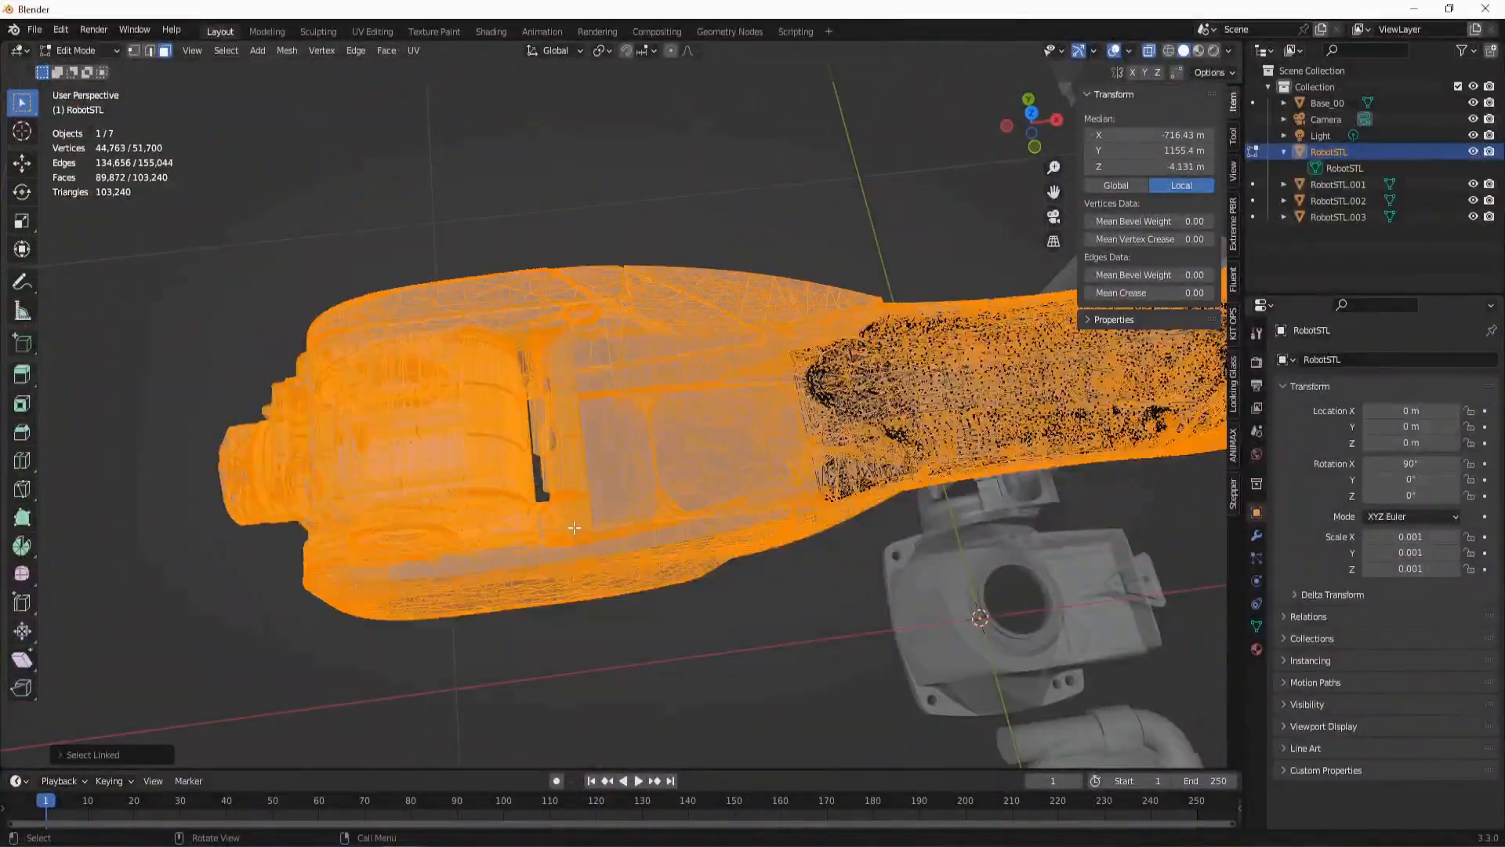
key(ctrl+z)
- Separate the selected wrist into its own object and raise it about 0.156 m along Z
key(p)
click(574, 533)
key(Tab)
click(463, 457)
middle_drag(463, 457, 439, 345)
key(g)
key(z)
click(389, 341)
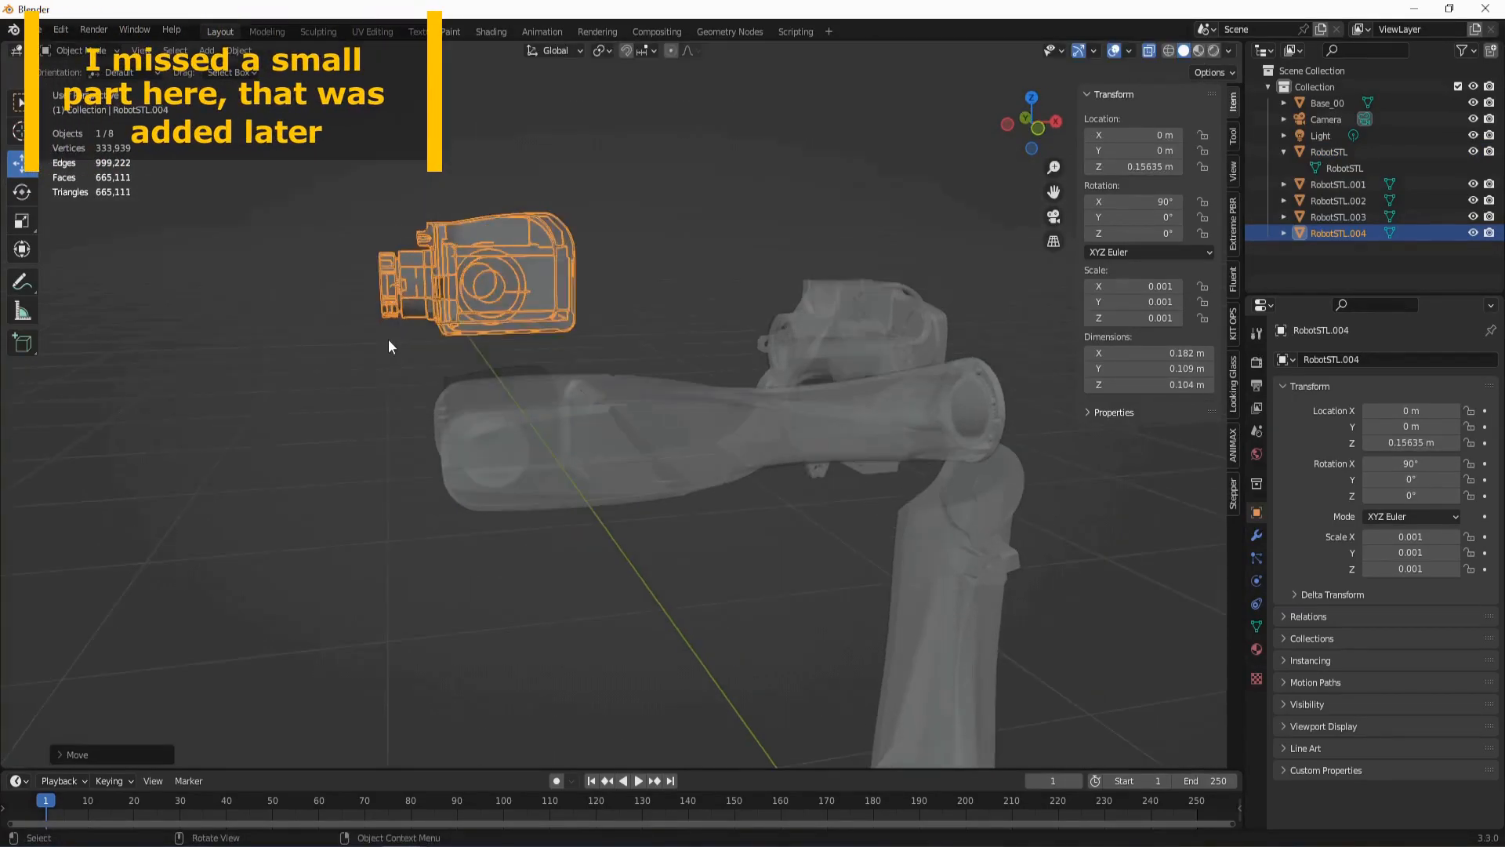
- Edit the wrist mesh, box-select the tool flange faces at its tip and grow the selection four times
scroll(462, 357, up, 4)
key(Tab)
key(b)
drag(269, 188, 326, 385)
key(ctrl+KP_Add)
key(ctrl+KP_Add)
key(ctrl+KP_Add)
key(ctrl+KP_Add)
key(KP_1)
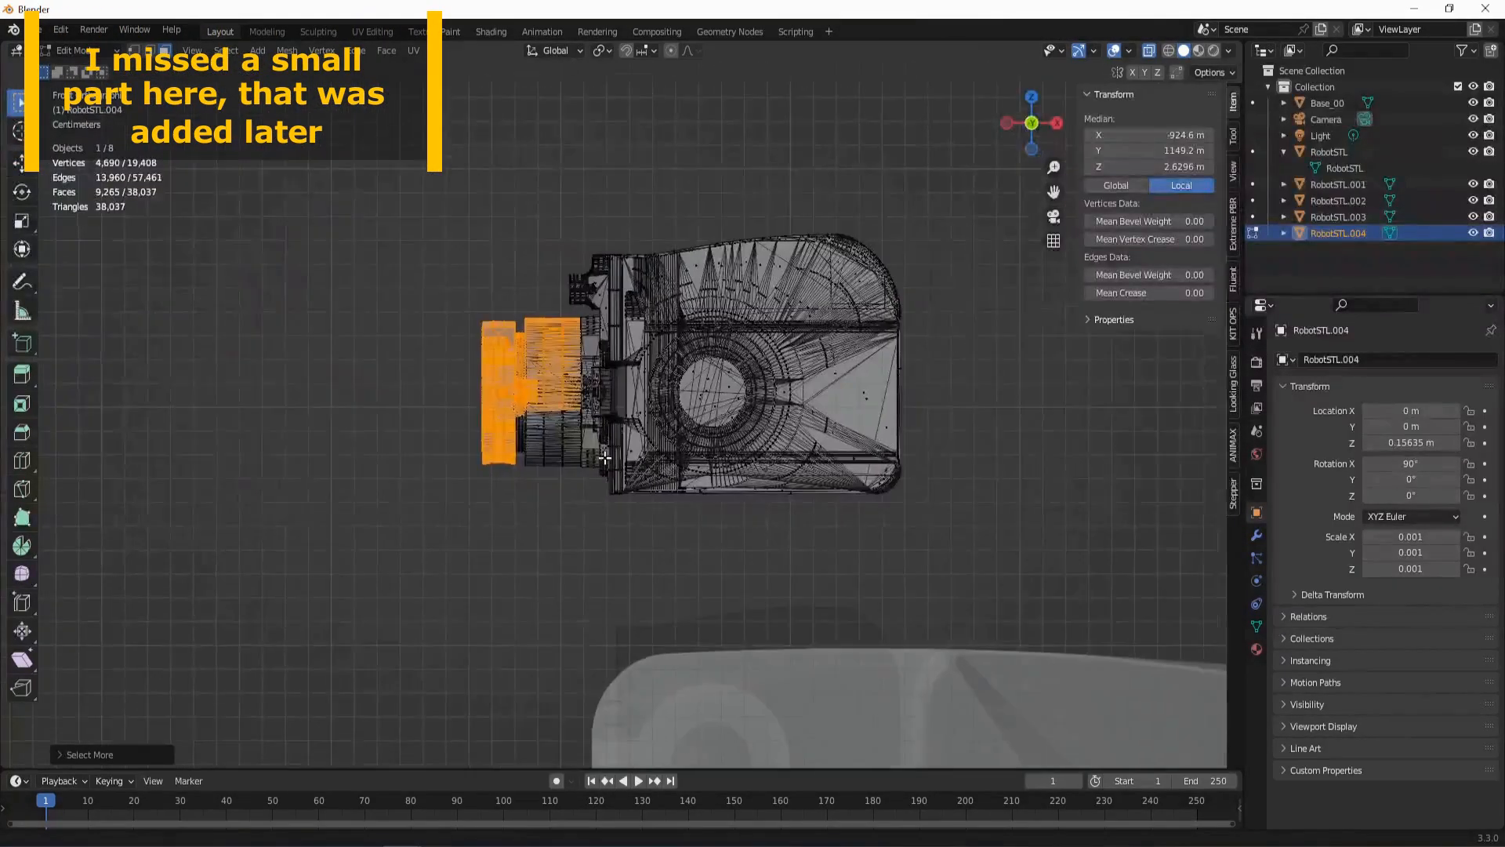
- Refine the tool flange selection in front view by box-selecting the thin ring behind it and growing the selection once
scroll(432, 396, up, 4)
key(b)
middle_drag(666, 422, 470, 436)
scroll(491, 304, up, 2)
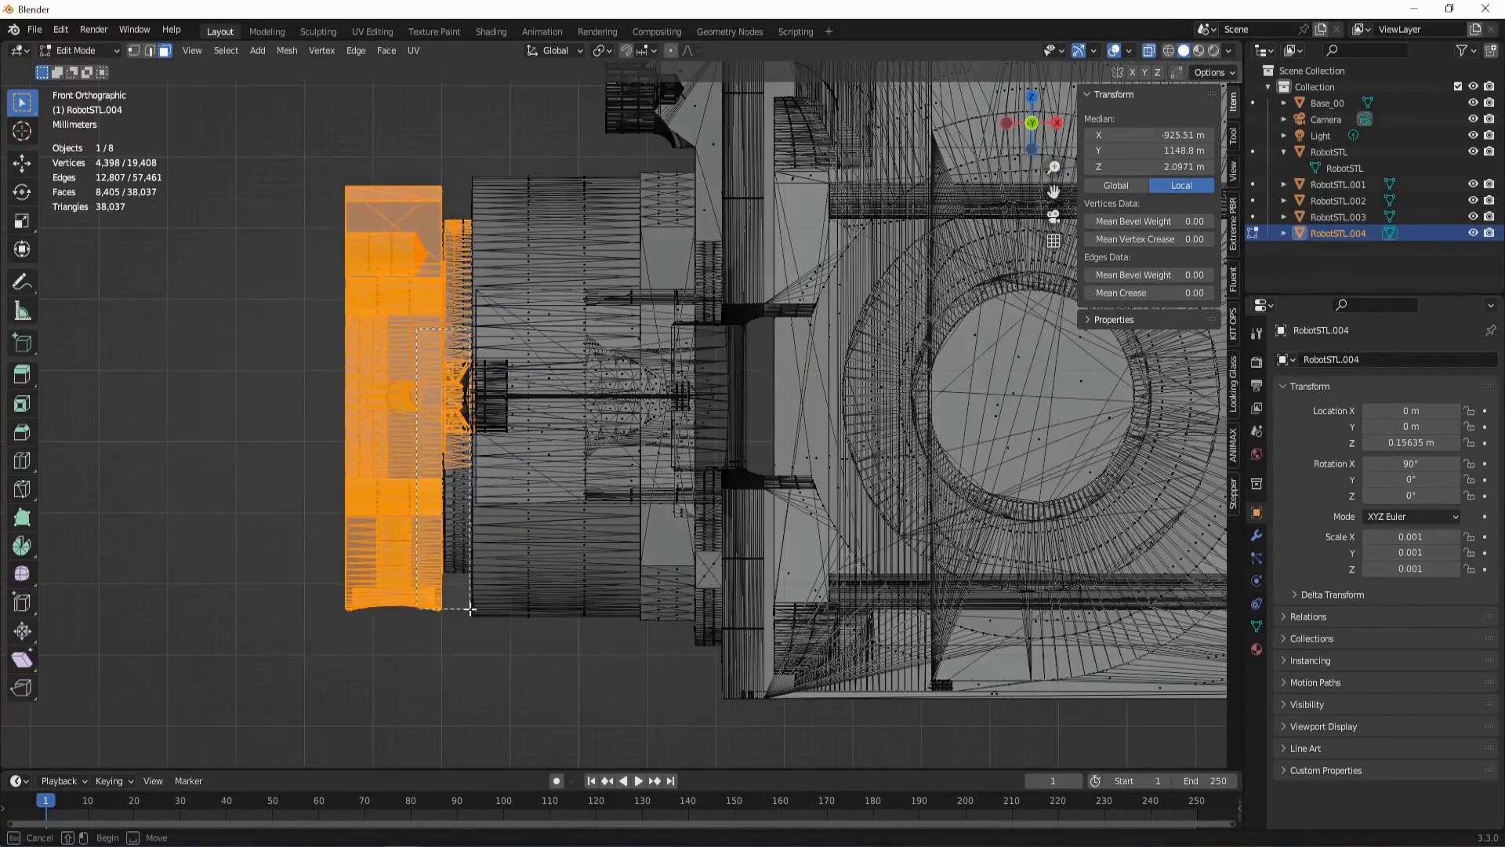
drag(468, 607, 470, 609)
key(ctrl+KP_Add)
- Separate the selected tool flange into its own object and move it about -0.02 m along X
key(p)
click(471, 609)
key(Tab)
click(416, 480)
key(g)
key(x)
click(413, 424)
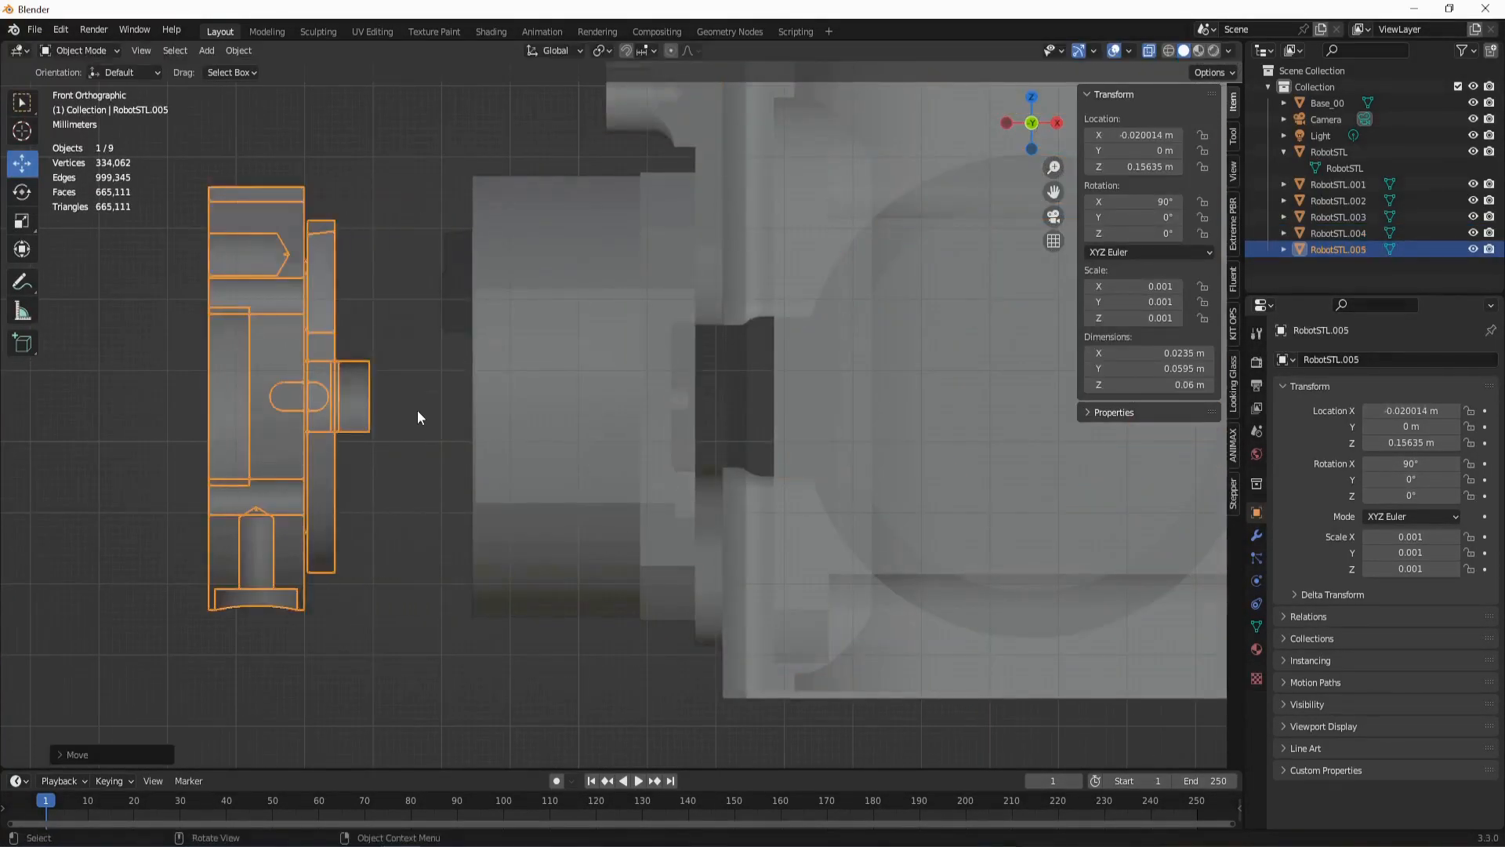
- Undo the tool flange's sideways move and its separation from the wrist
click(533, 377)
key(Tab)
key(ctrl+z)
key(ctrl+z)
key(ctrl+z)
- Box-select the whole tool flange on the wrist mesh, grow the selection once and separate it into its own object
key(Tab)
drag(324, 163, 466, 625)
key(ctrl+KP_Add)
middle_drag(466, 625, 729, 423)
key(p)
click(740, 401)
key(Tab)
- Select the separated tool flange and move it up along Z to a location of about 0.235 m
click(776, 392)
key(g)
key(z)
click(772, 291)
middle_drag(773, 290, 745, 486)
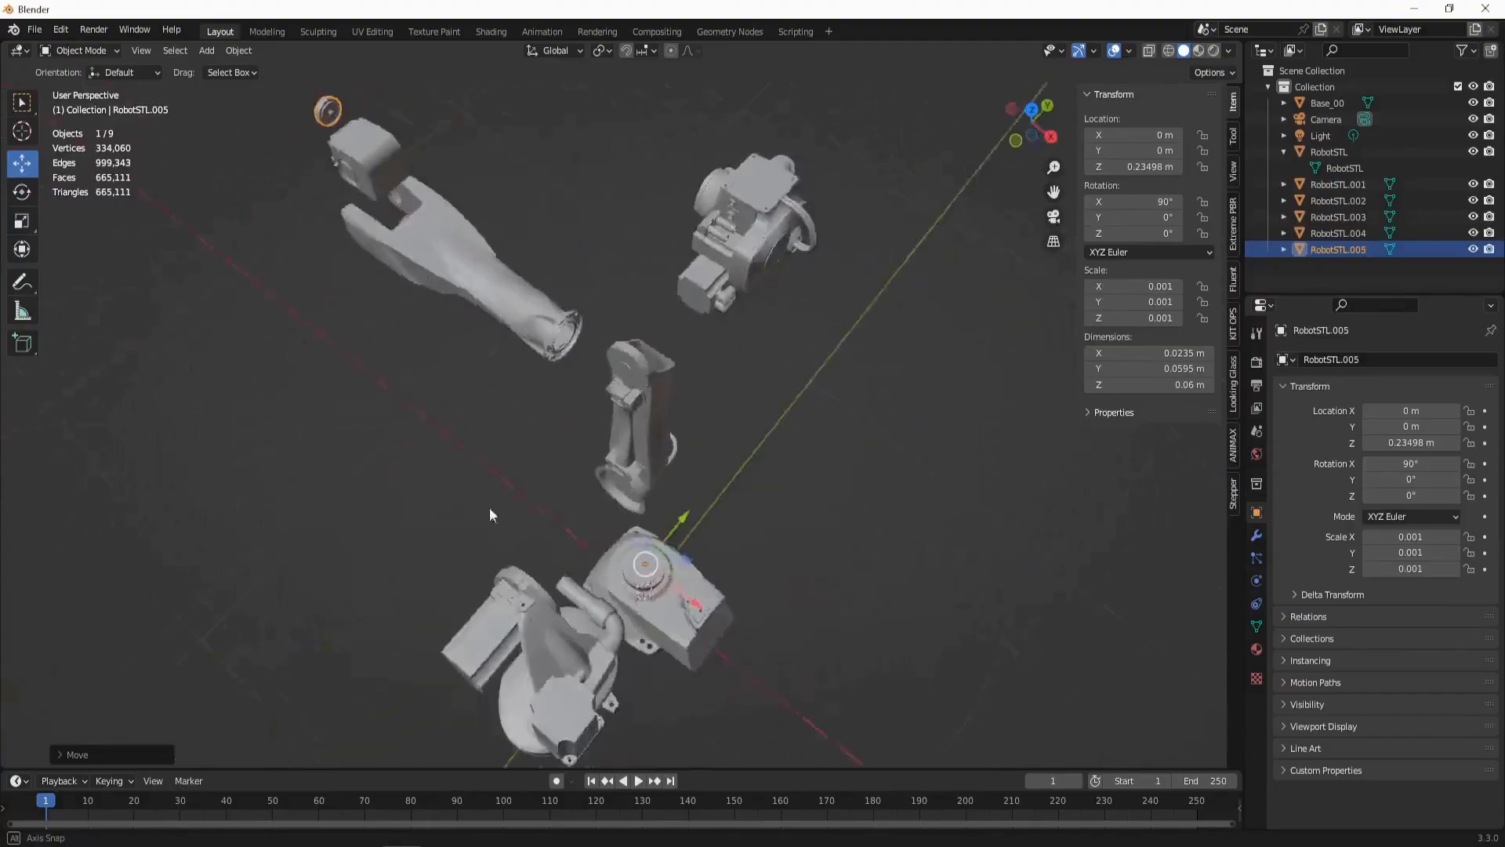
middle_drag(489, 506, 356, 496)
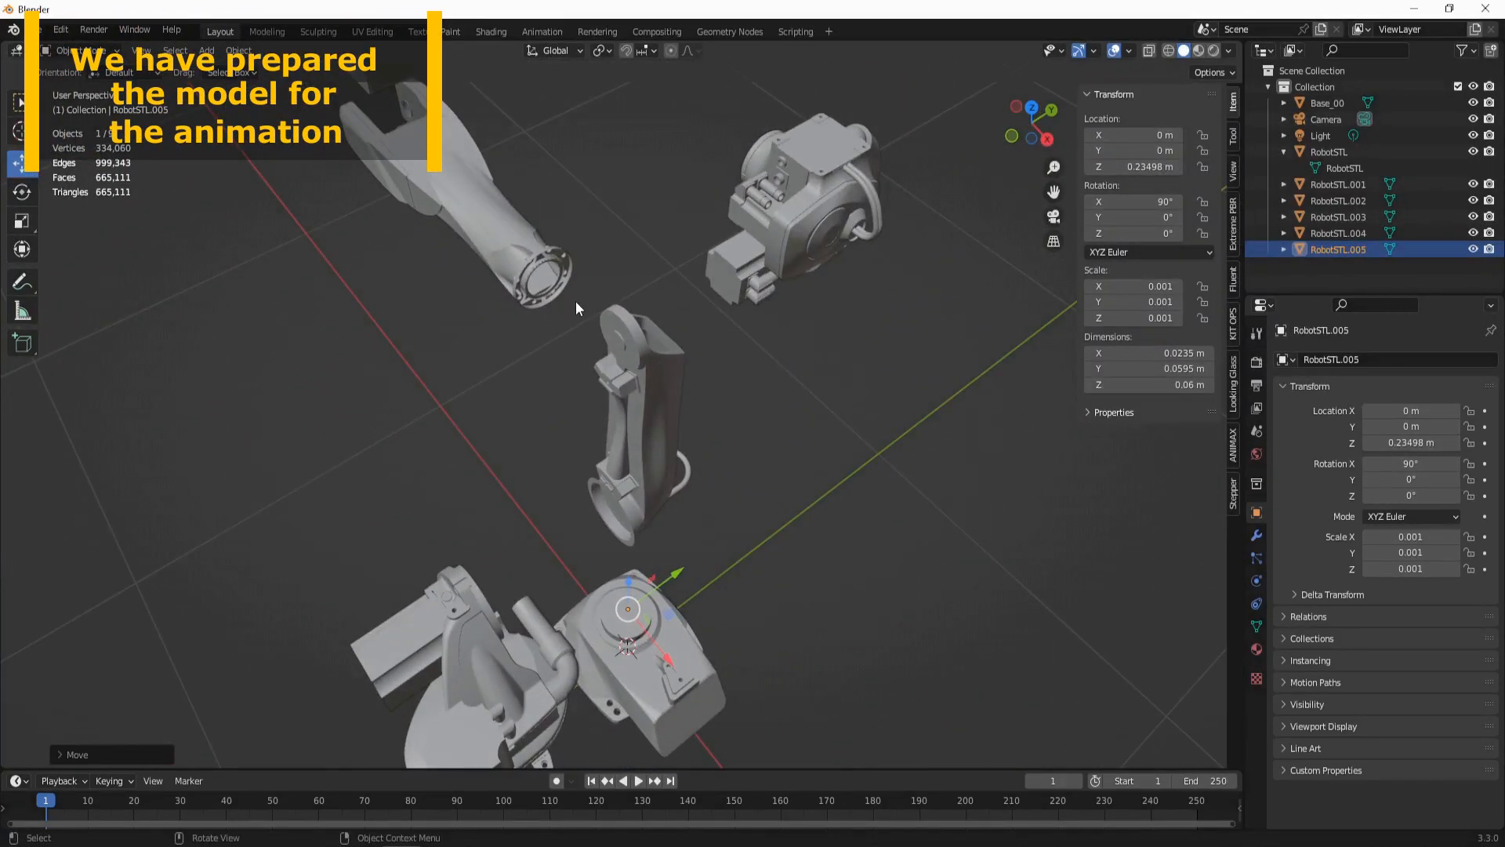
middle_drag(581, 306, 664, 248)
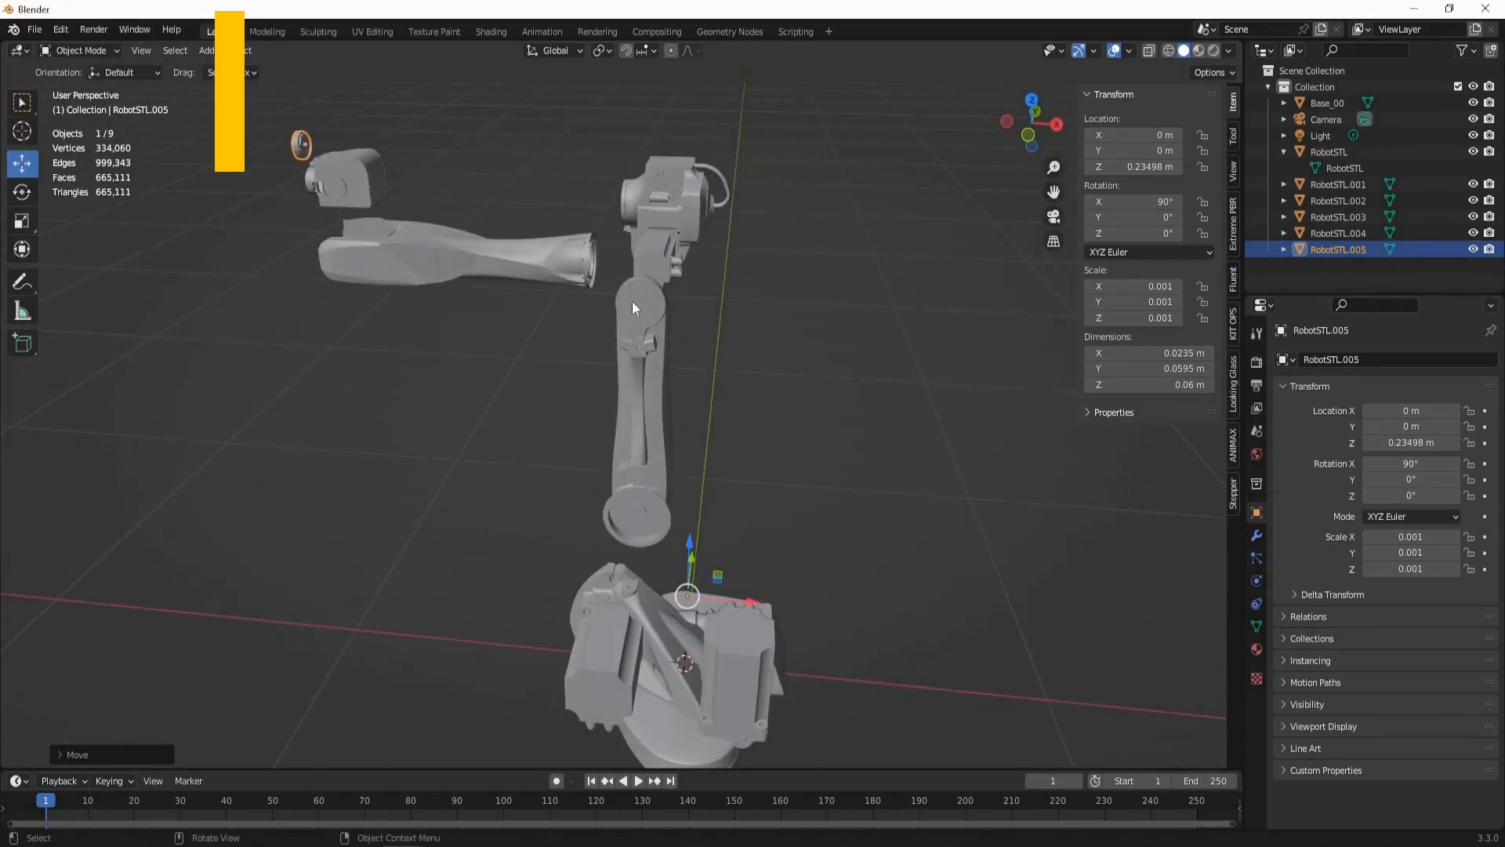
middle_drag(631, 301, 560, 439)
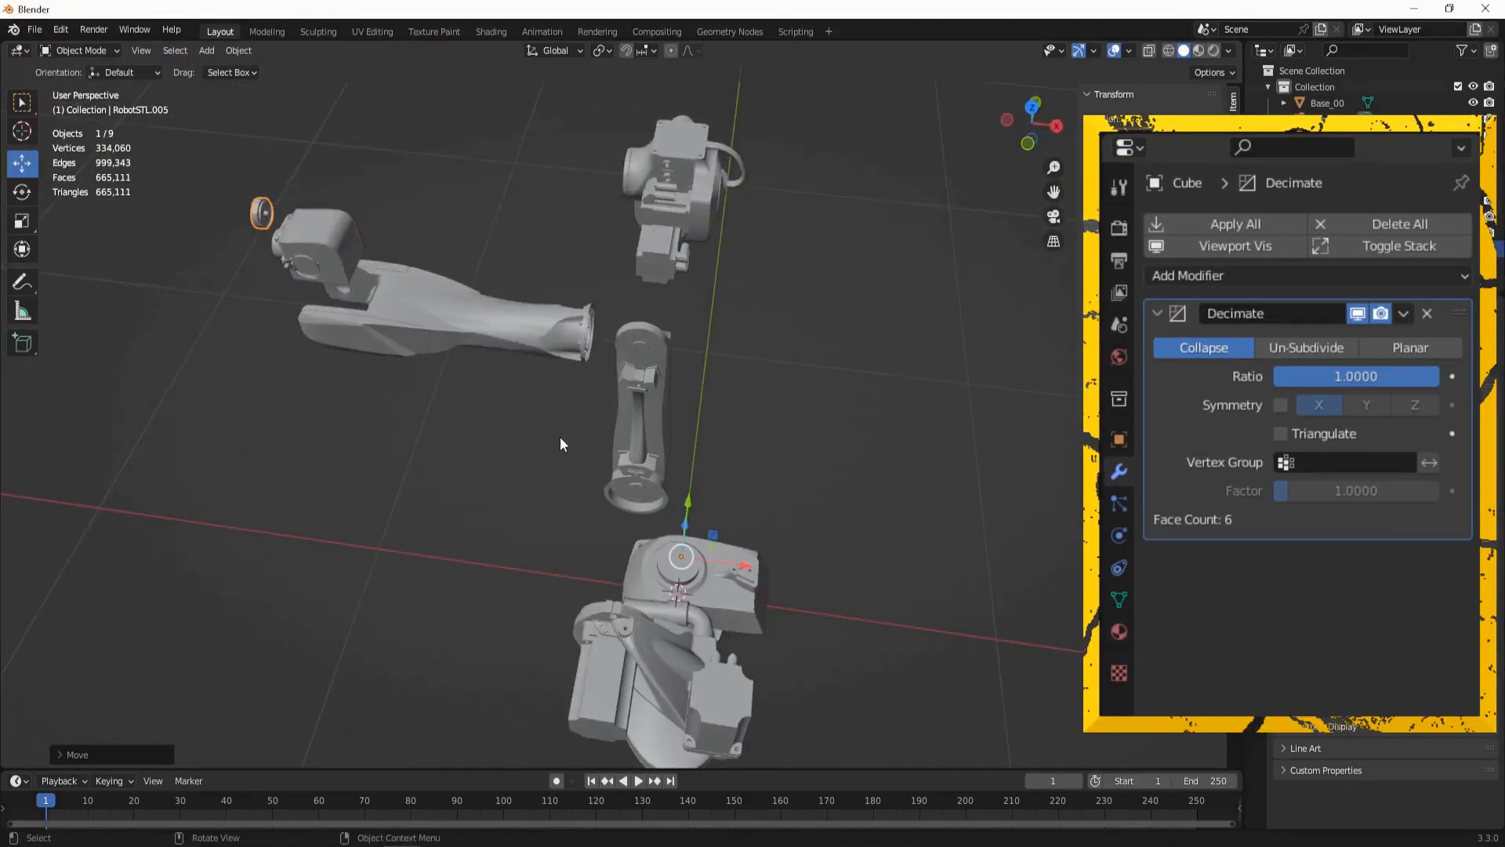
middle_drag(666, 481, 602, 457)
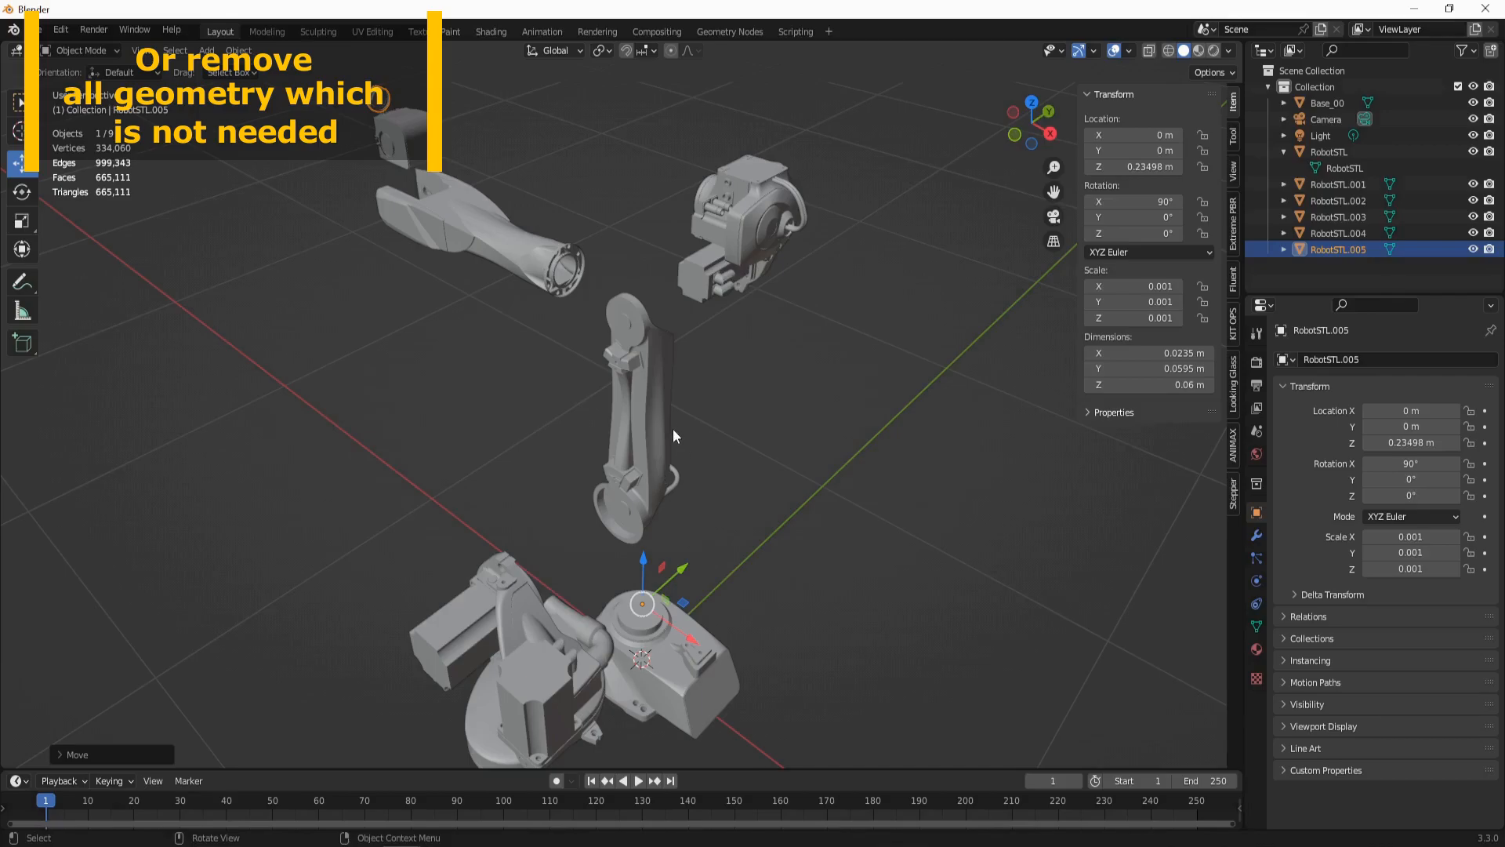
click(639, 394)
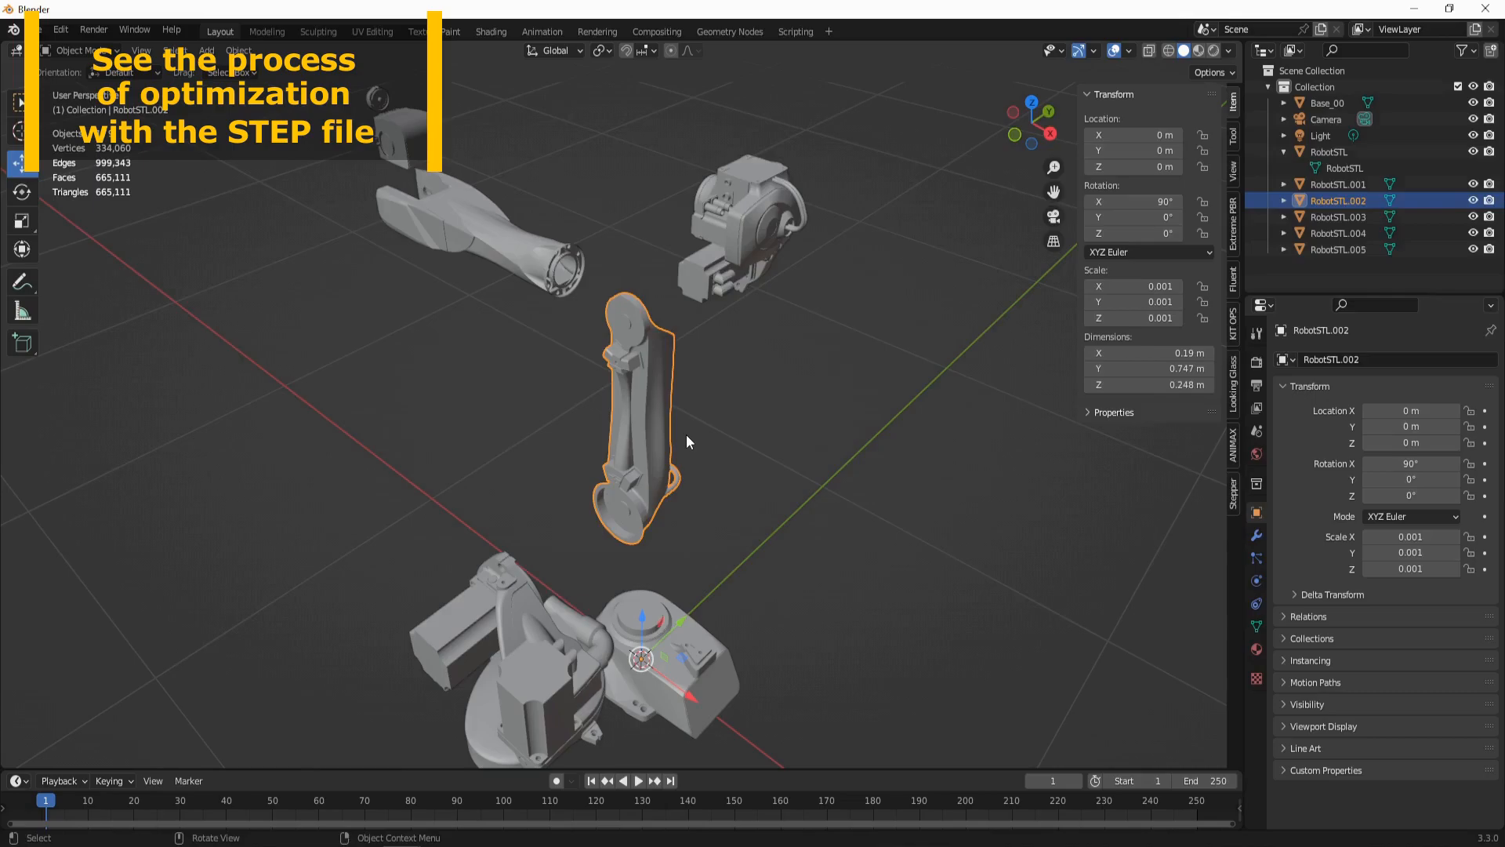
middle_drag(685, 435, 476, 463)
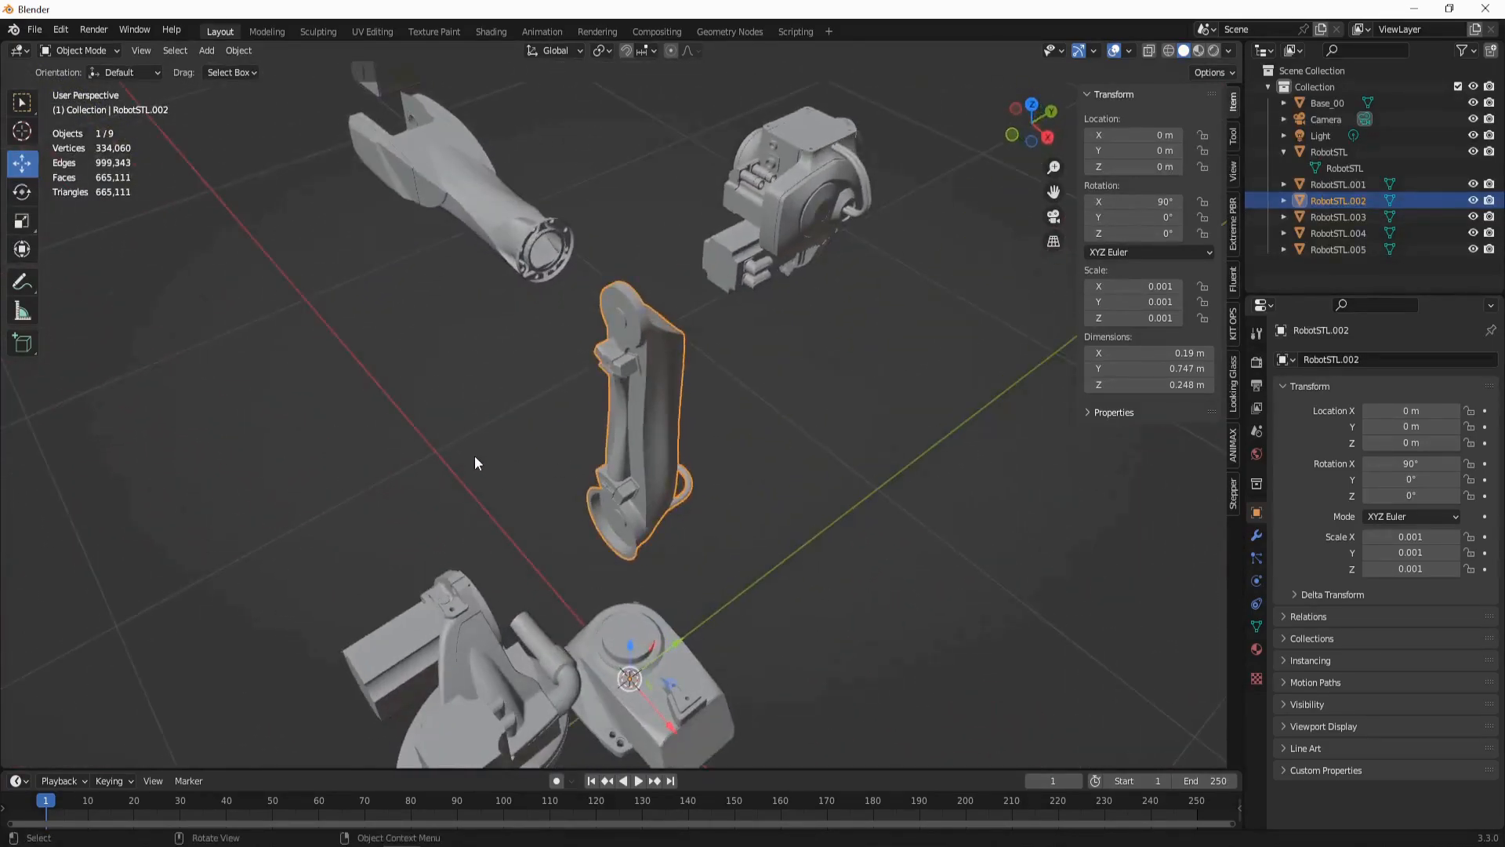
middle_drag(599, 428, 683, 367)
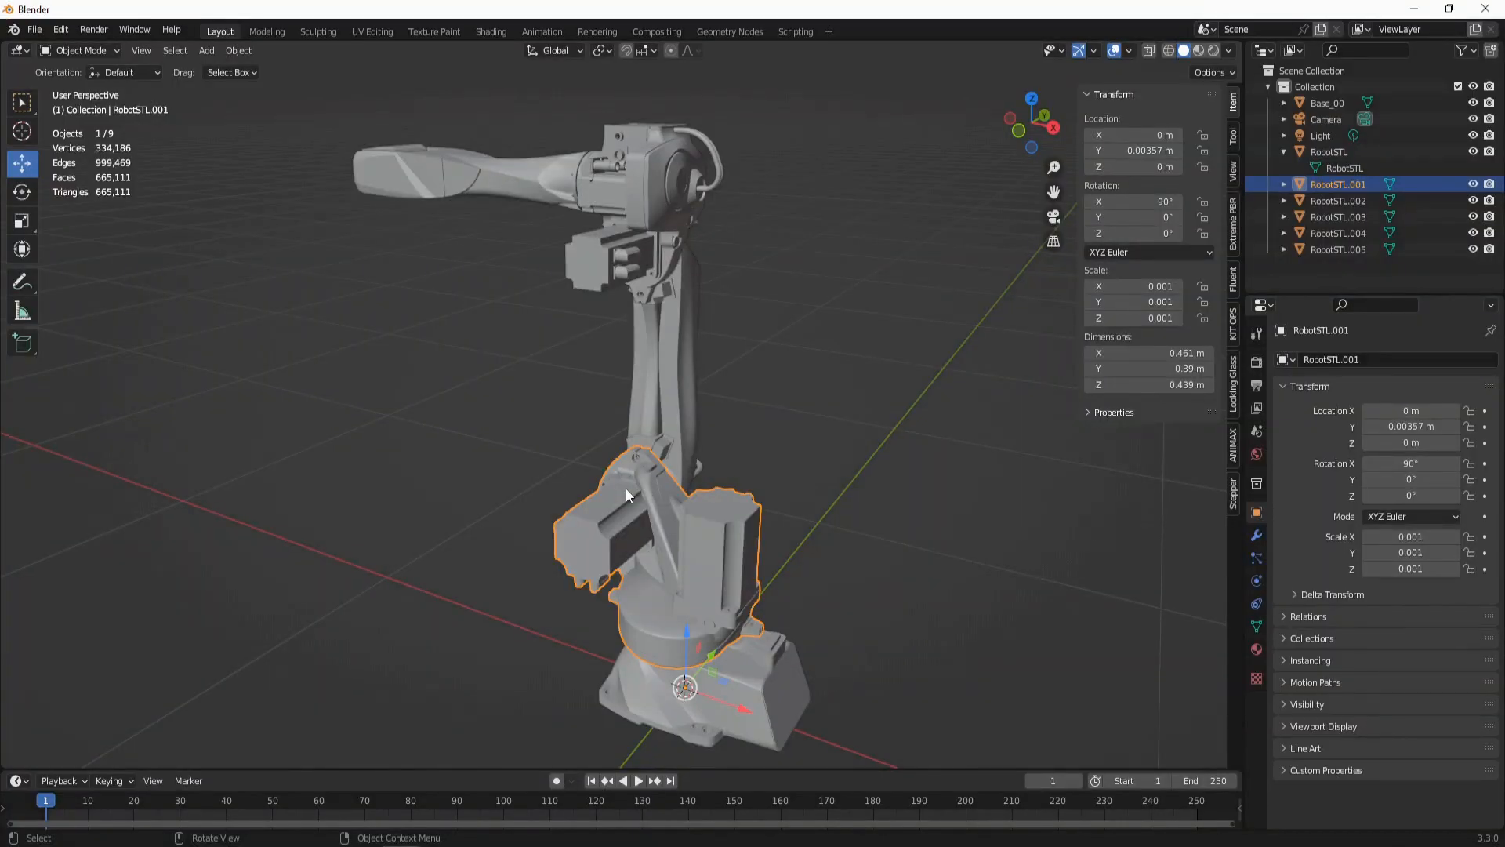
- Rename the rotating shoulder object RobotSTL.001 as Axis_01
mouse_move(713, 422)
middle_down()
mouse_move(512, 433)
mouse_move(717, 442)
middle_up()
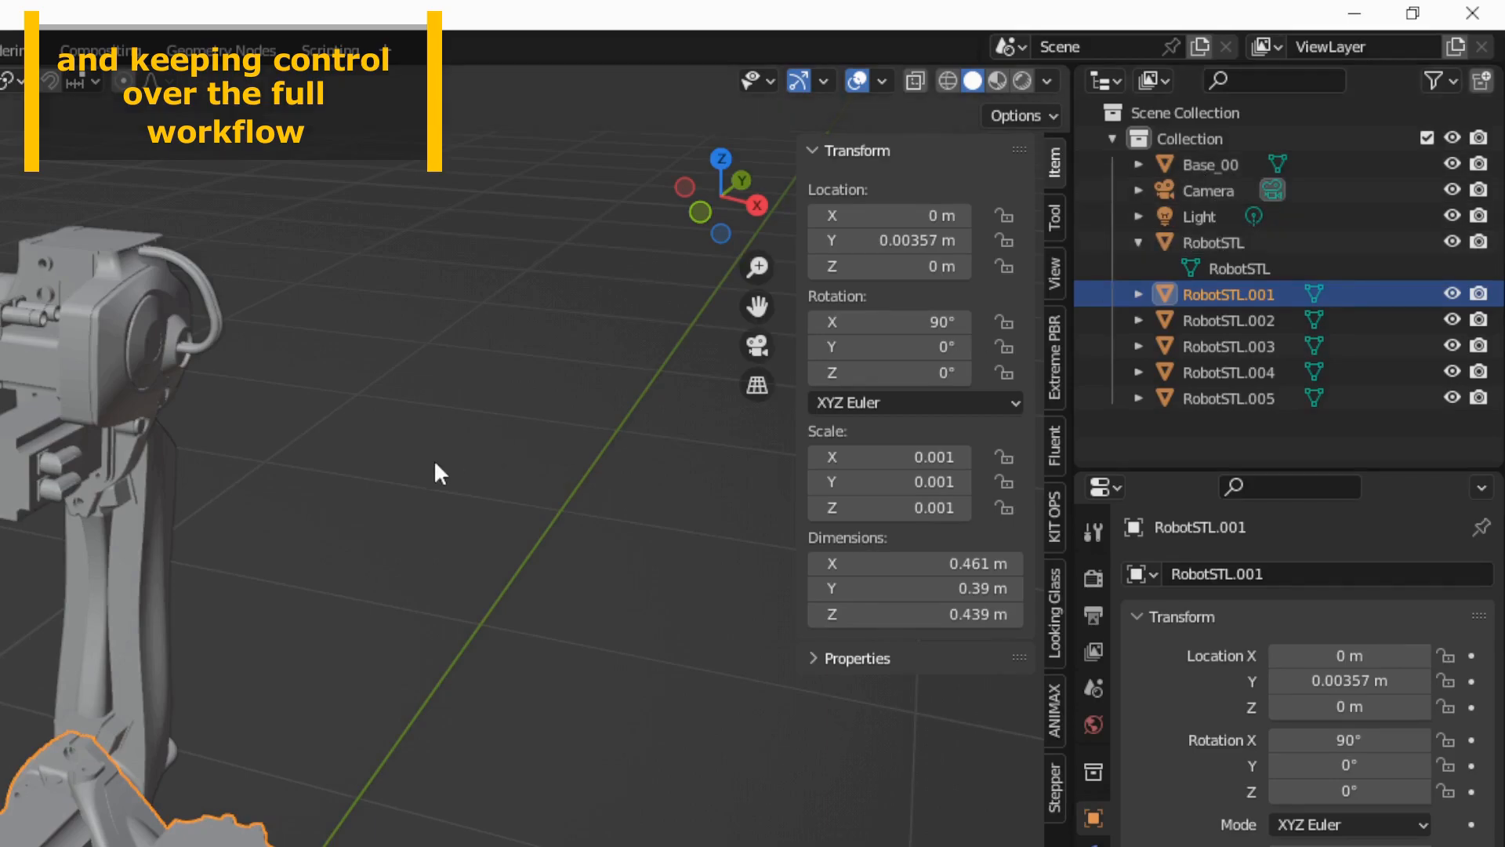
double_click(1226, 293)
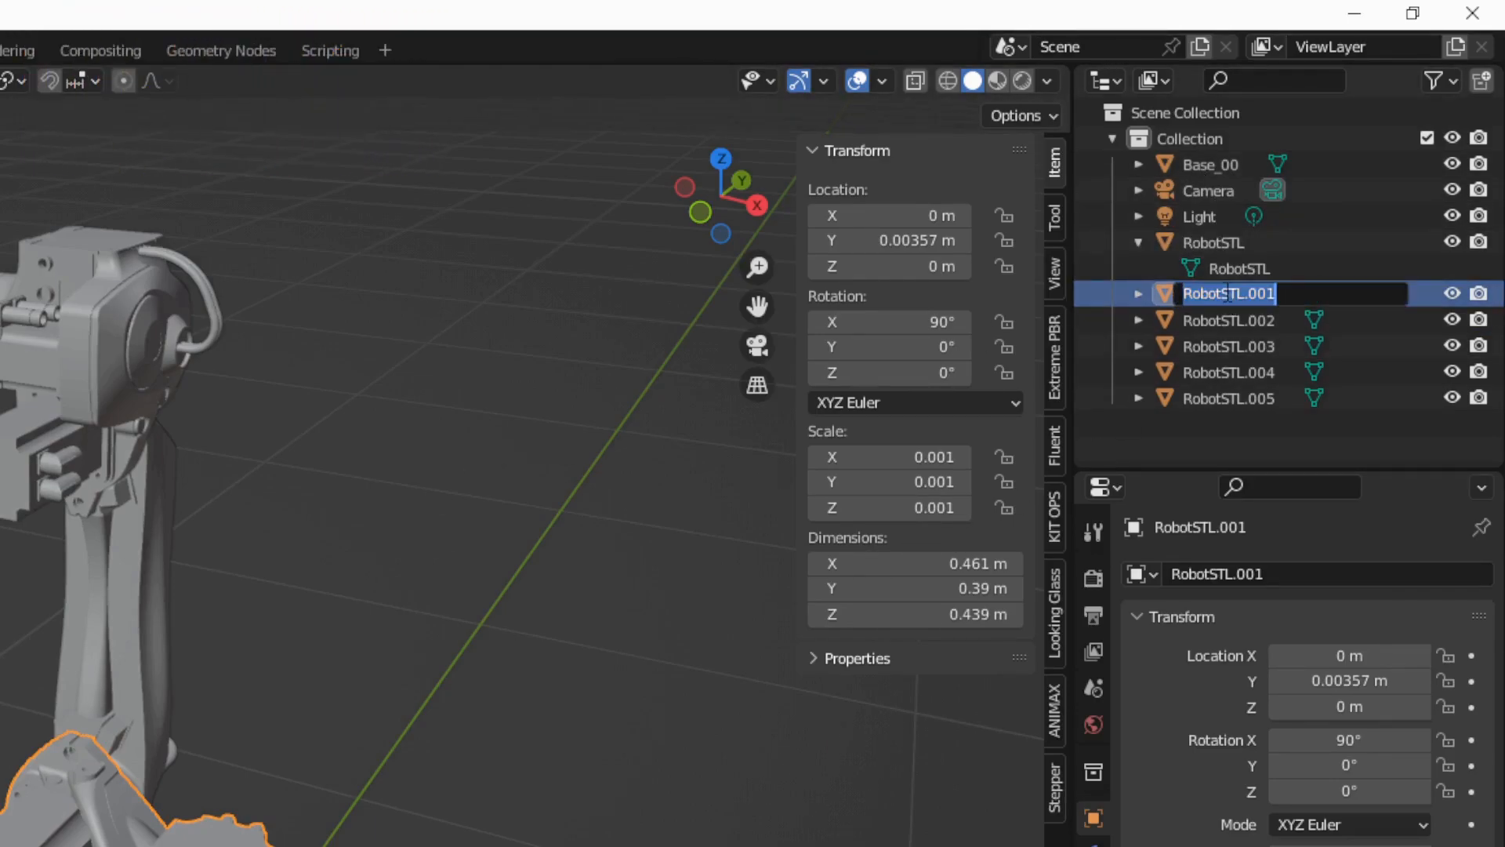
text(Axis)
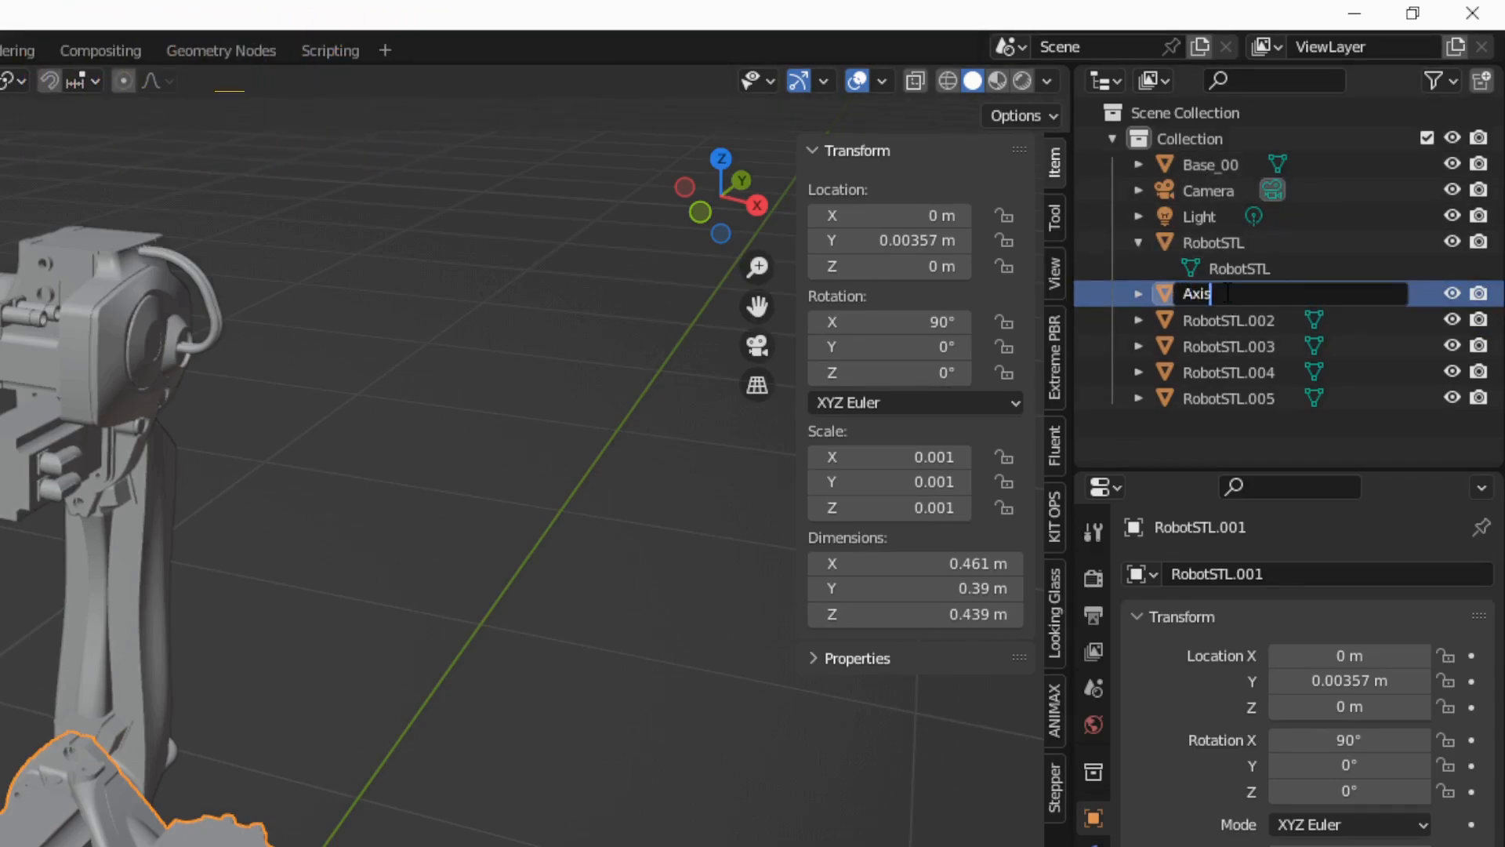
text(_01)
key(Return)
- Rename the lower arm object RobotSTL.002 as Axis_02 and RobotSTL.003 as Axis_03
click(145, 615)
double_click(1228, 320)
text(Axis_02)
key(Return)
click(136, 318)
double_click(1200, 345)
text(Axis_03)
key(Return)
- Rename the forearm object RobotSTL as Axis_04 and the wrist object RobotSTL.004 as Axis_05
click(1237, 320)
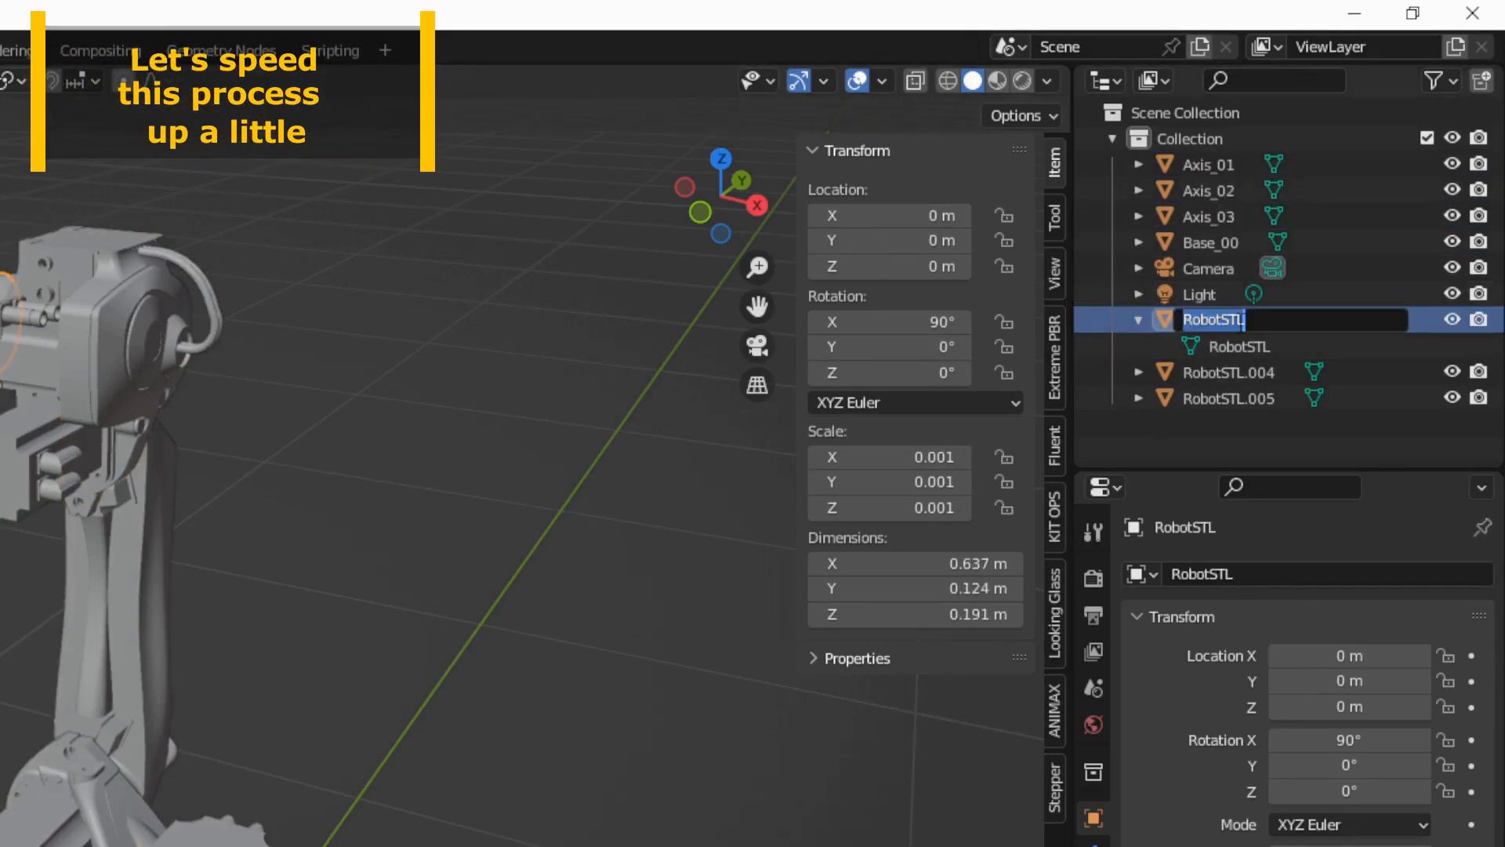
double_click(1237, 320)
text(Axis_04)
key(Return)
click(3, 345)
double_click(1217, 370)
text(Axis_05)
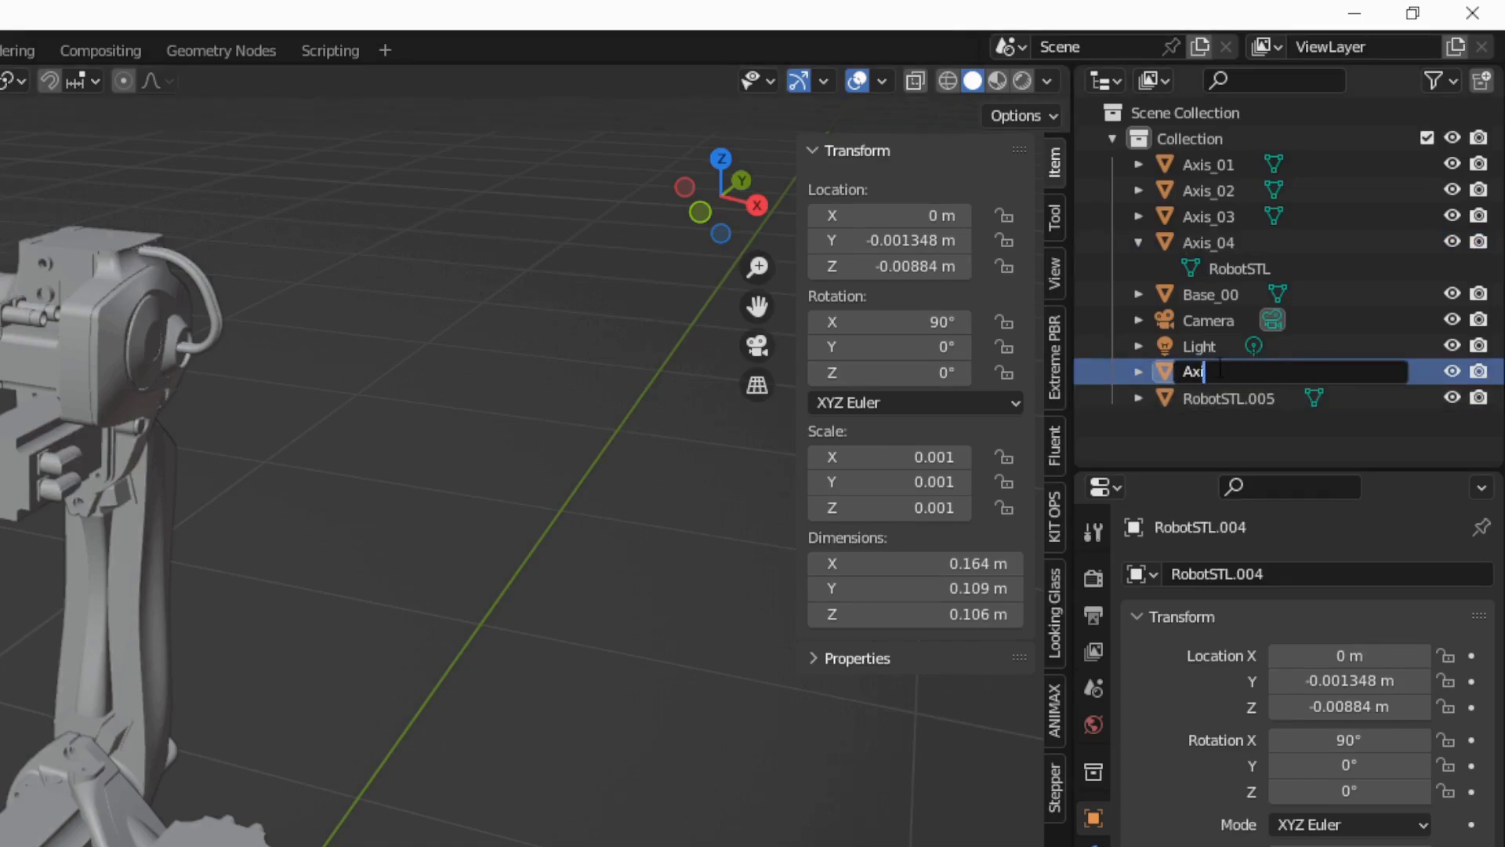
key(Return)
- Rename the tool flange object RobotSTL.005 as Axis_06
middle_drag(2, 400, 22, 431)
click(1234, 399)
text(Axis)
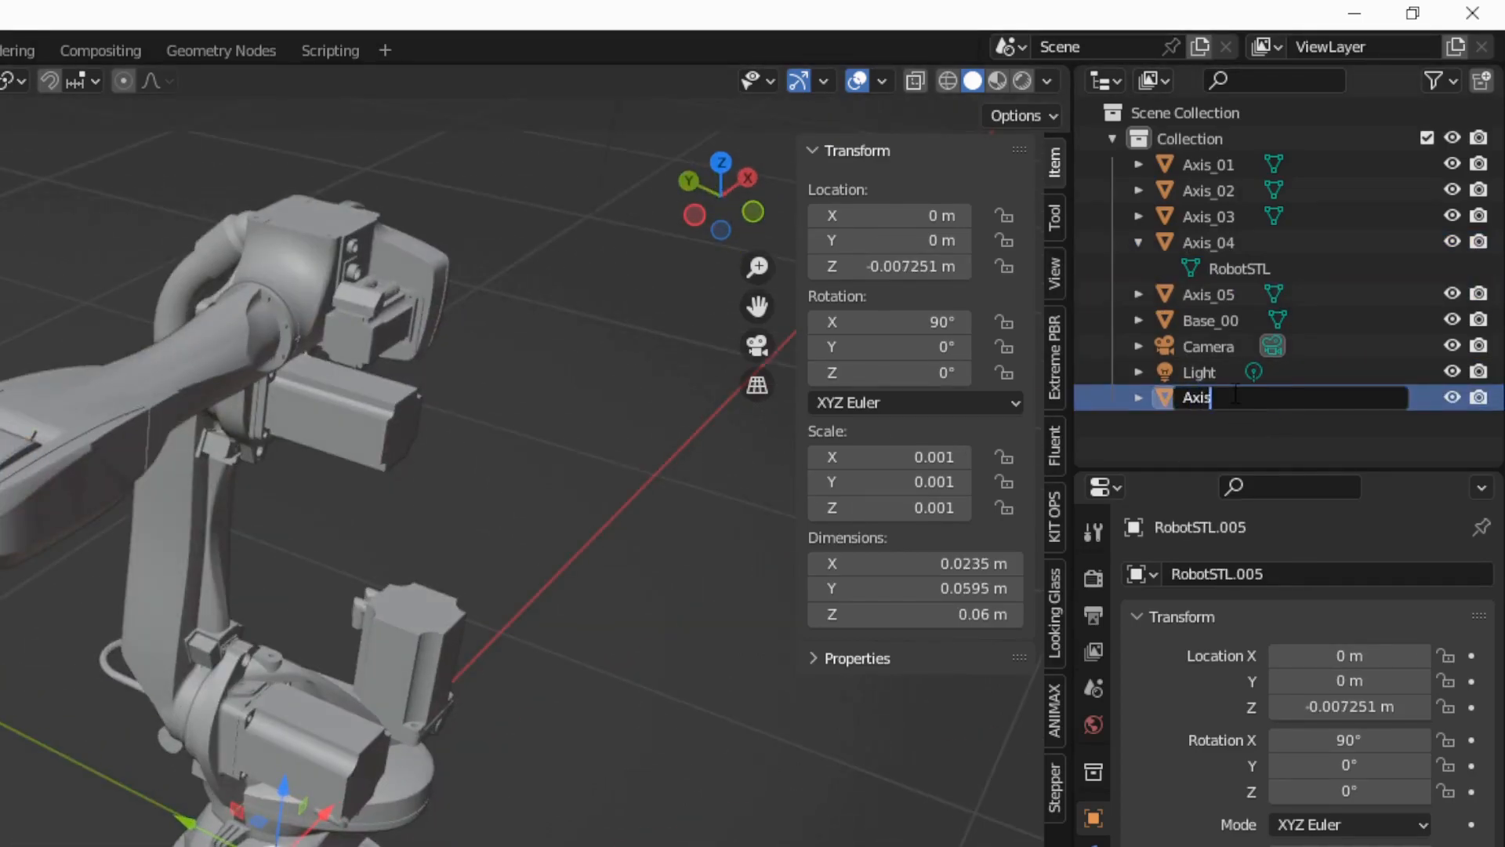
text(_06)
key(Return)
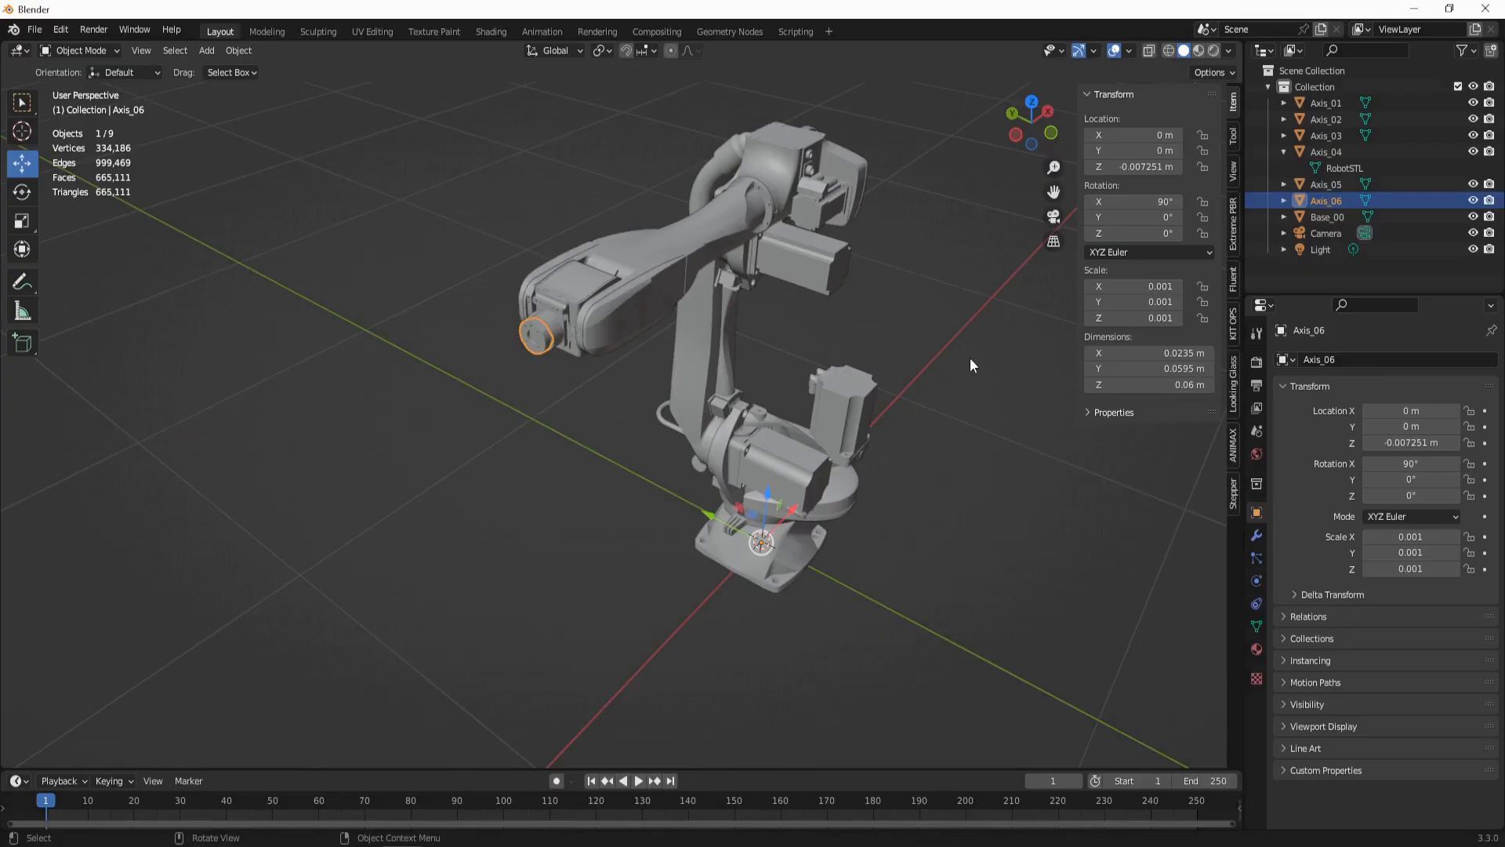
- Try moving the forearm Axis_04 up about 0.183 m along Z and undo the move
middle_drag(922, 506, 816, 486)
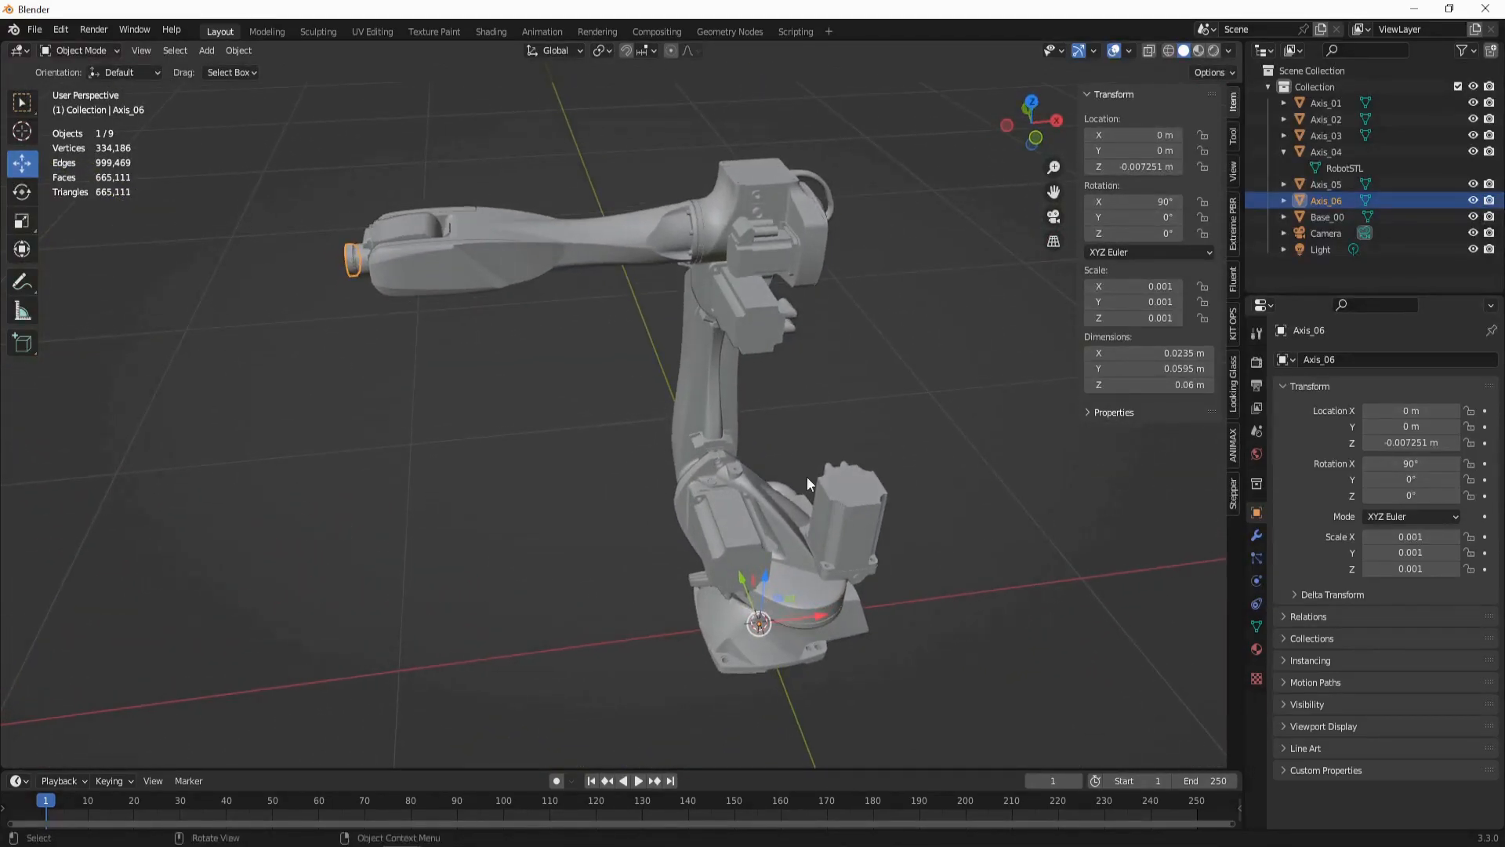
click(489, 228)
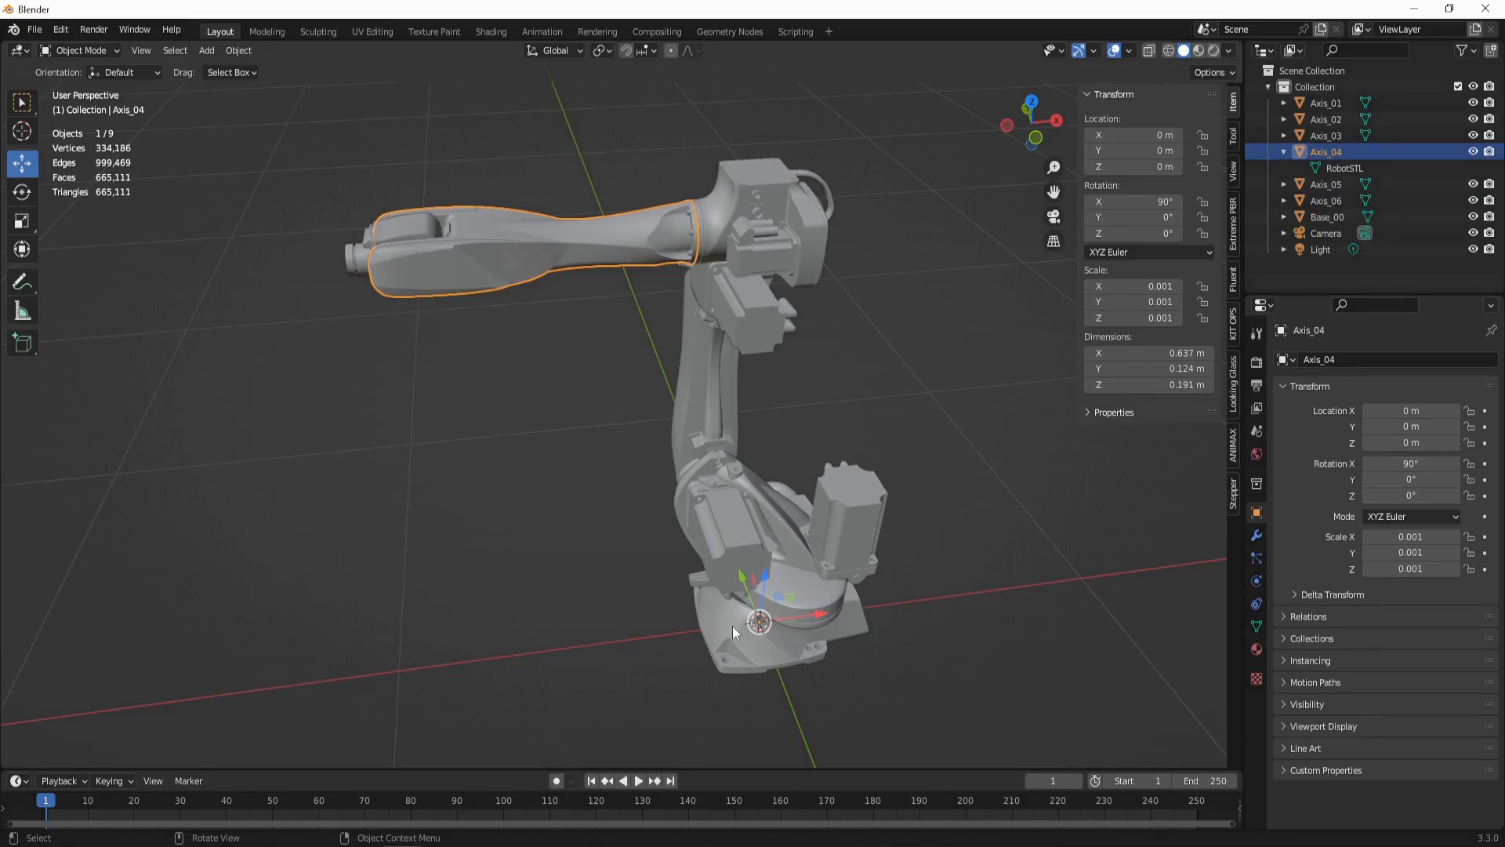
mouse_move(483, 410)
middle_down()
mouse_move(534, 476)
mouse_move(487, 431)
mouse_move(489, 404)
mouse_move(490, 433)
middle_up()
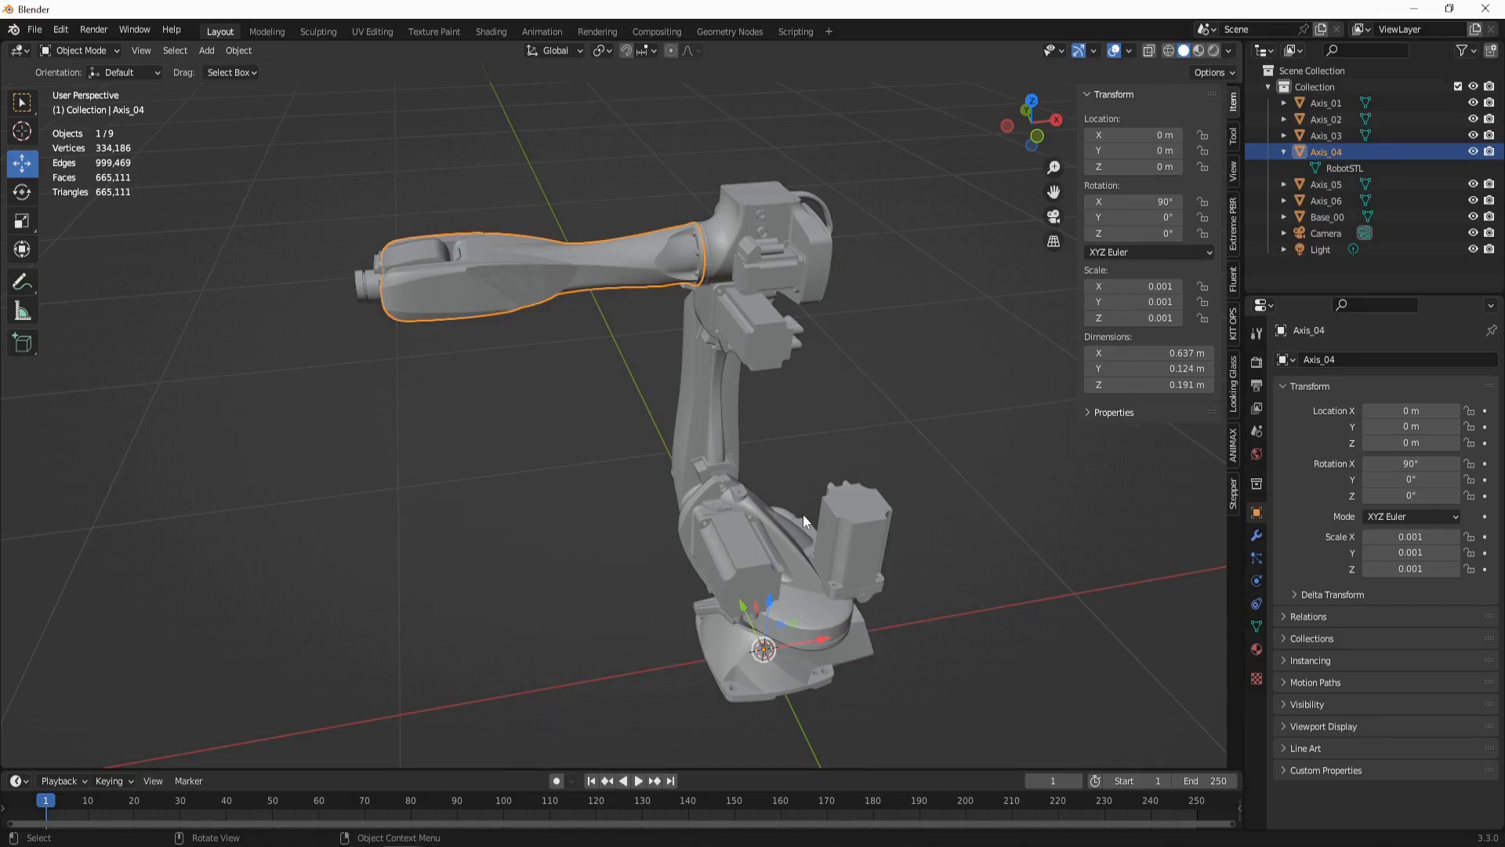
drag(769, 602, 772, 544)
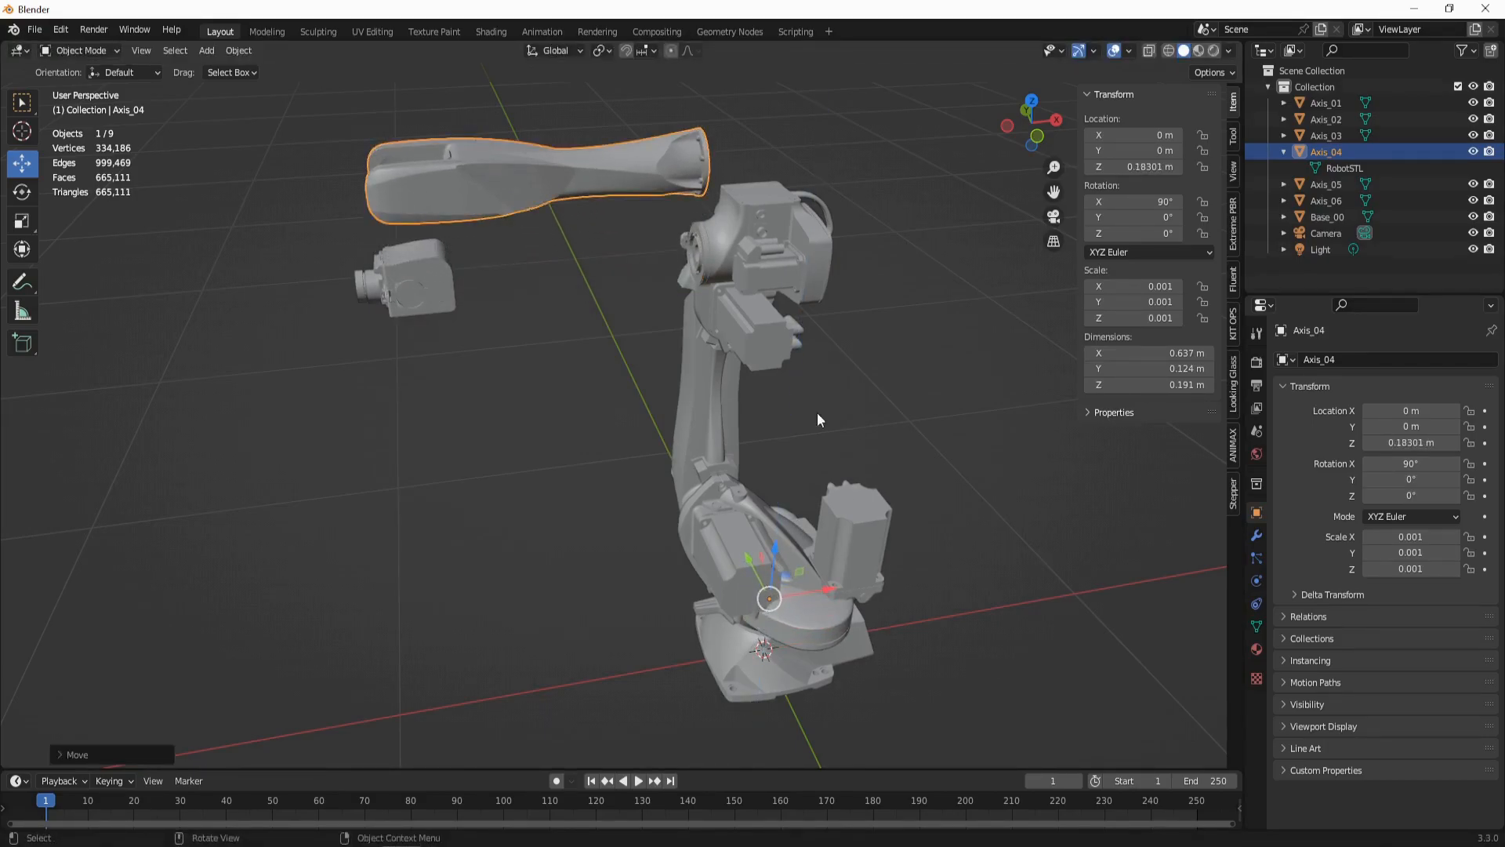
key(ctrl+z)
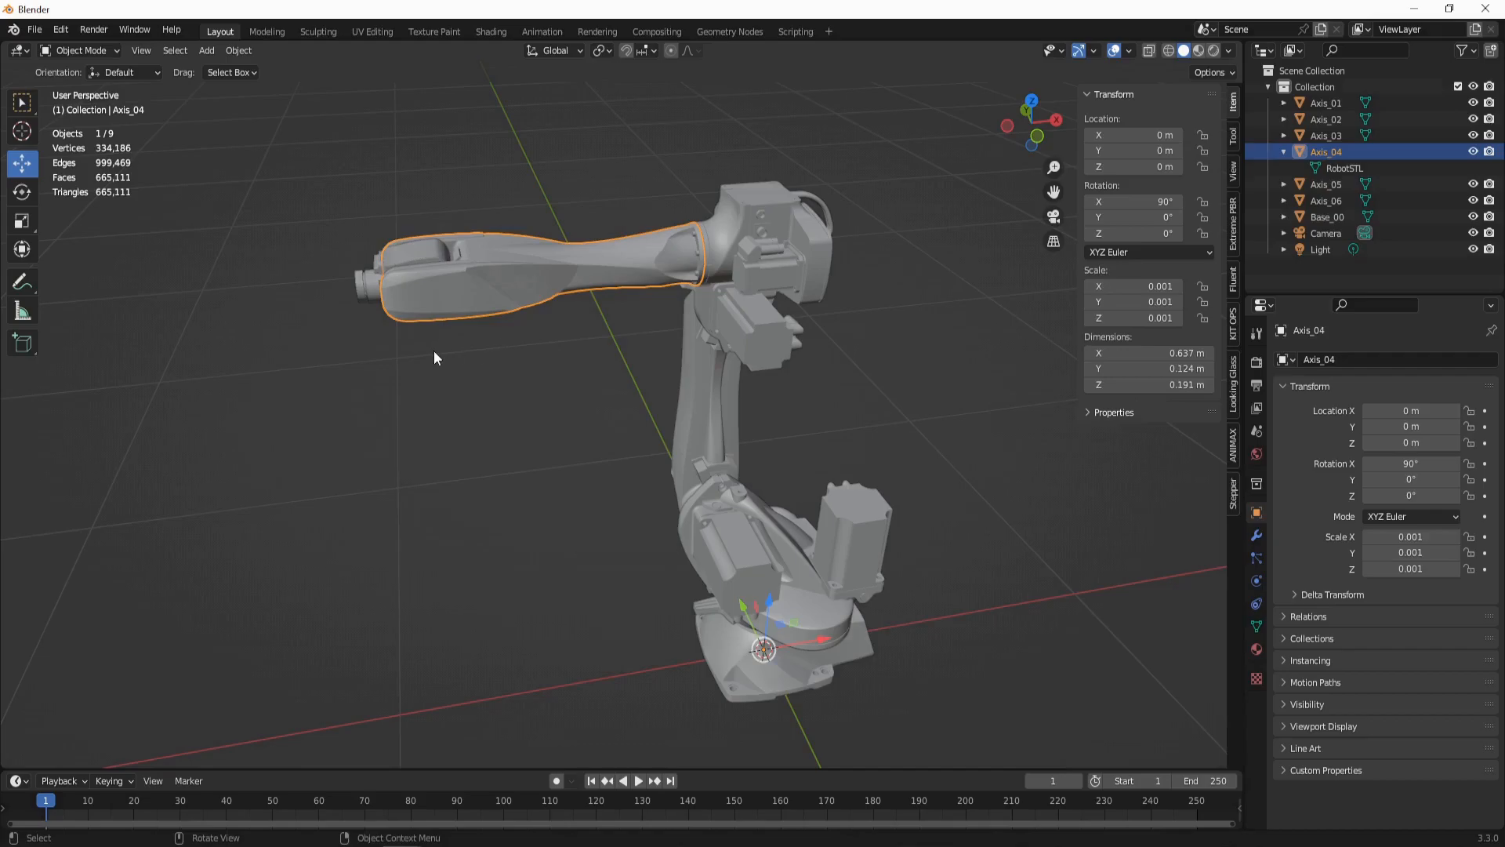
- Set the origin of the forearm Axis_04 to its geometry
click(238, 51)
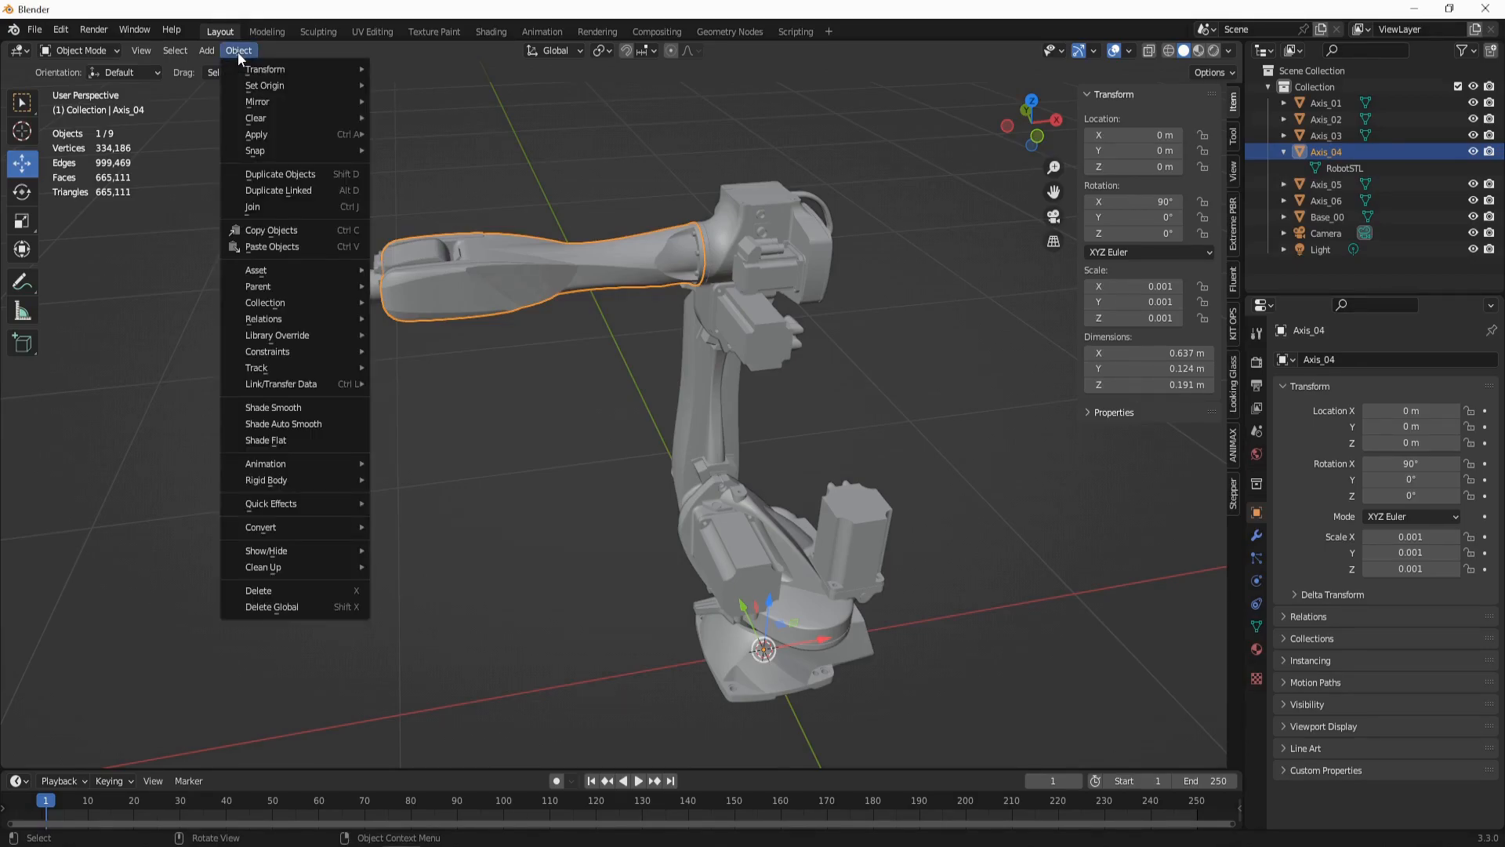
mouse_move(260, 85)
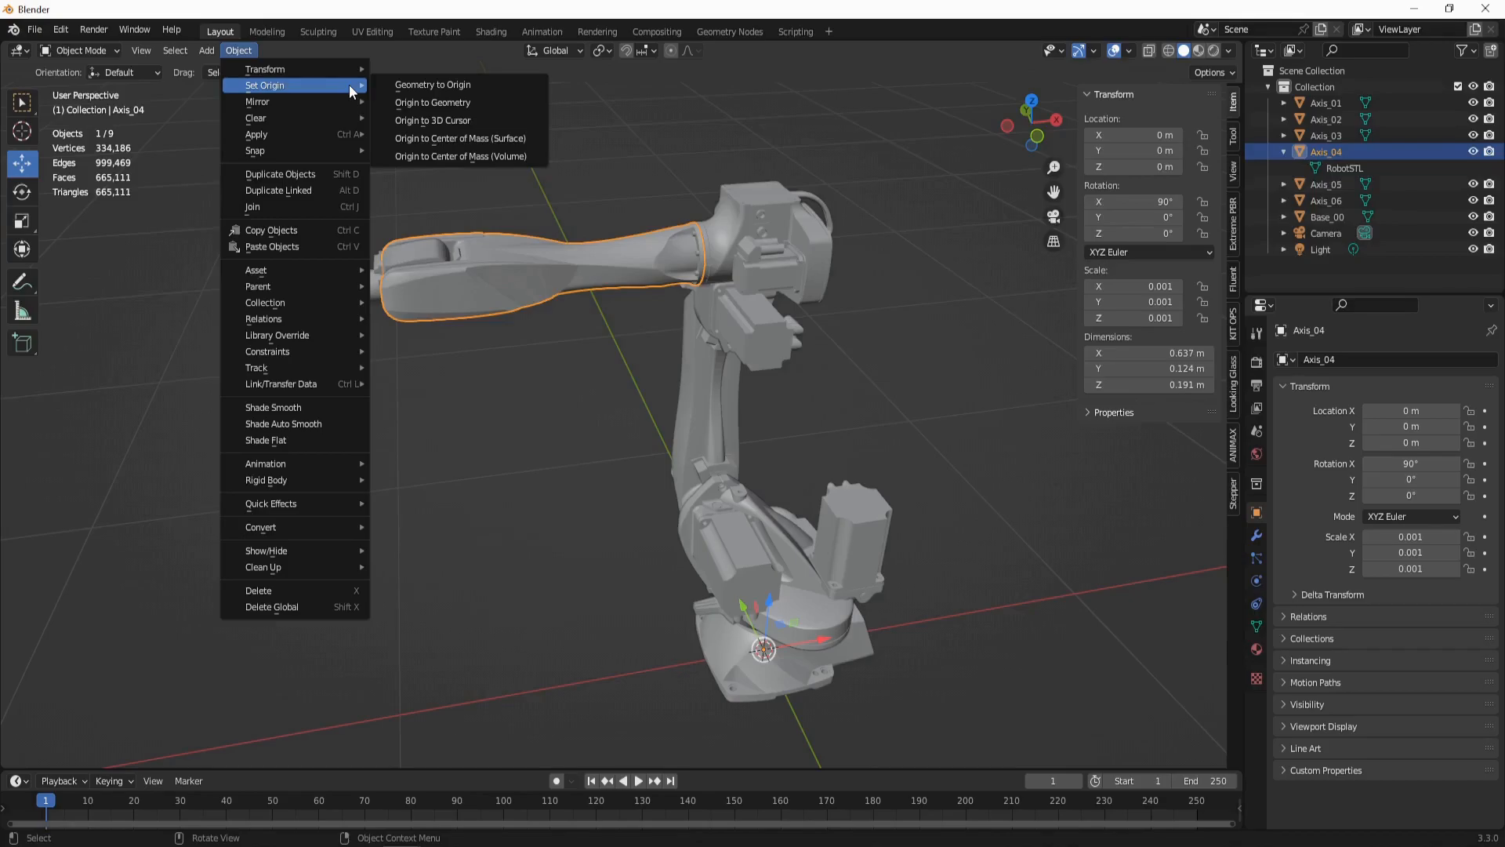
click(424, 100)
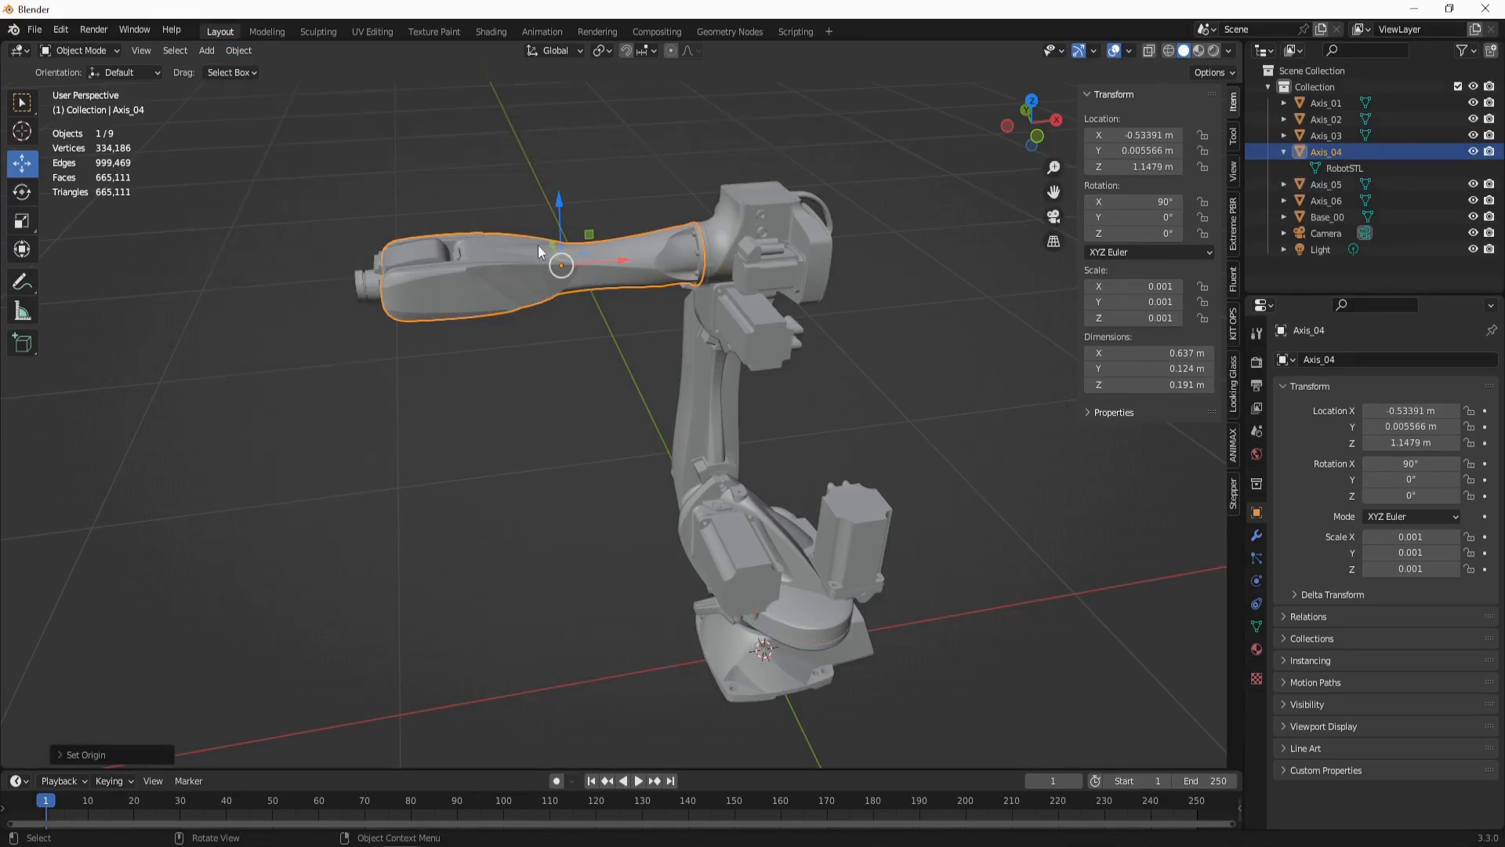
- Test moving Axis_04 from its new origin, leave it at about 1.149 m in Z, and deselect all objects
middle_drag(532, 345, 596, 273)
drag(587, 190, 641, 237)
click(620, 251)
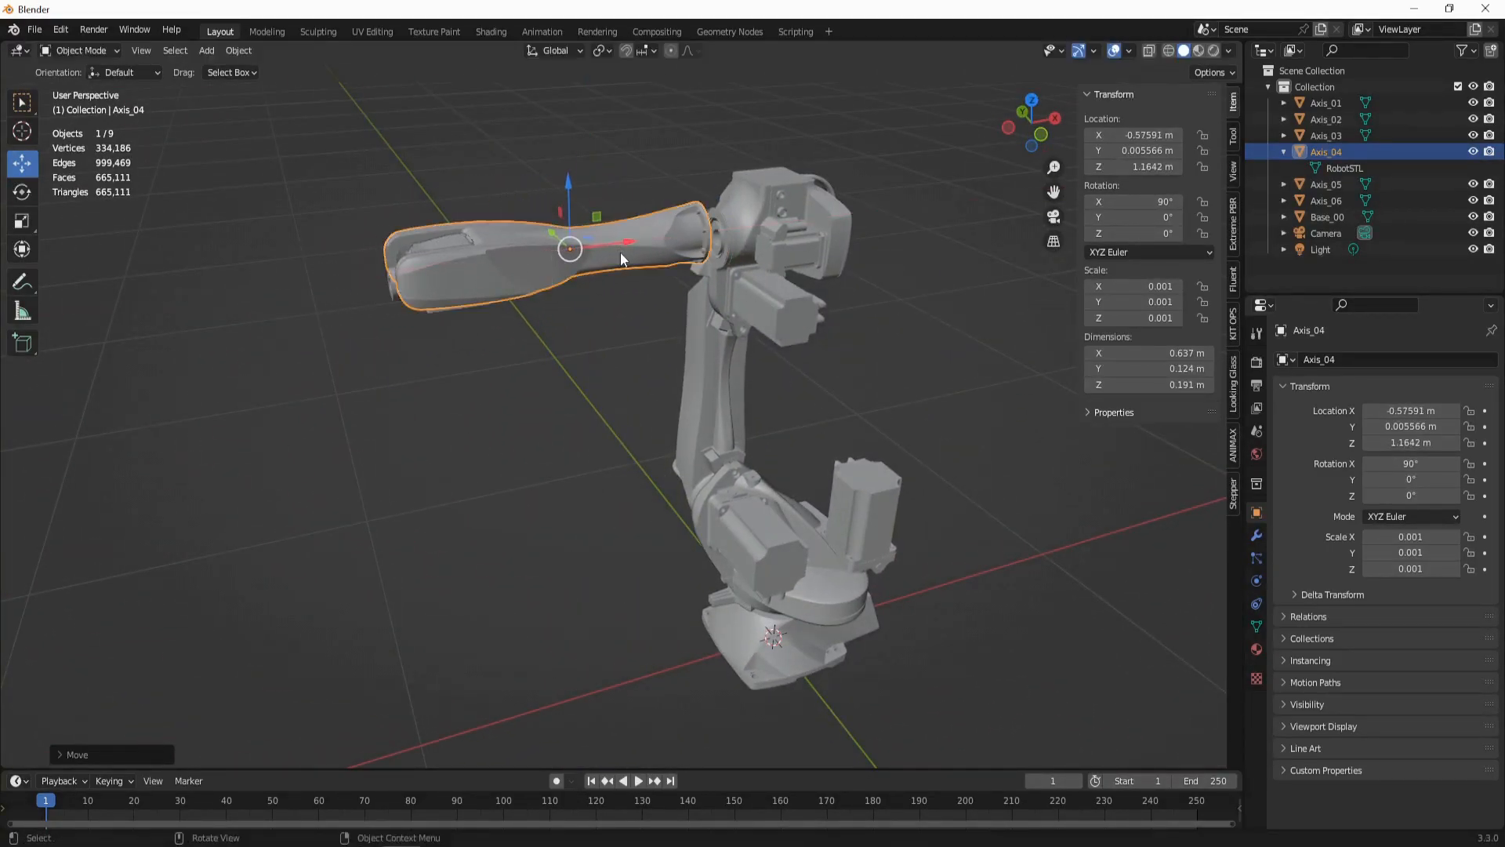
key(alt+a)
middle_drag(619, 252, 516, 314)
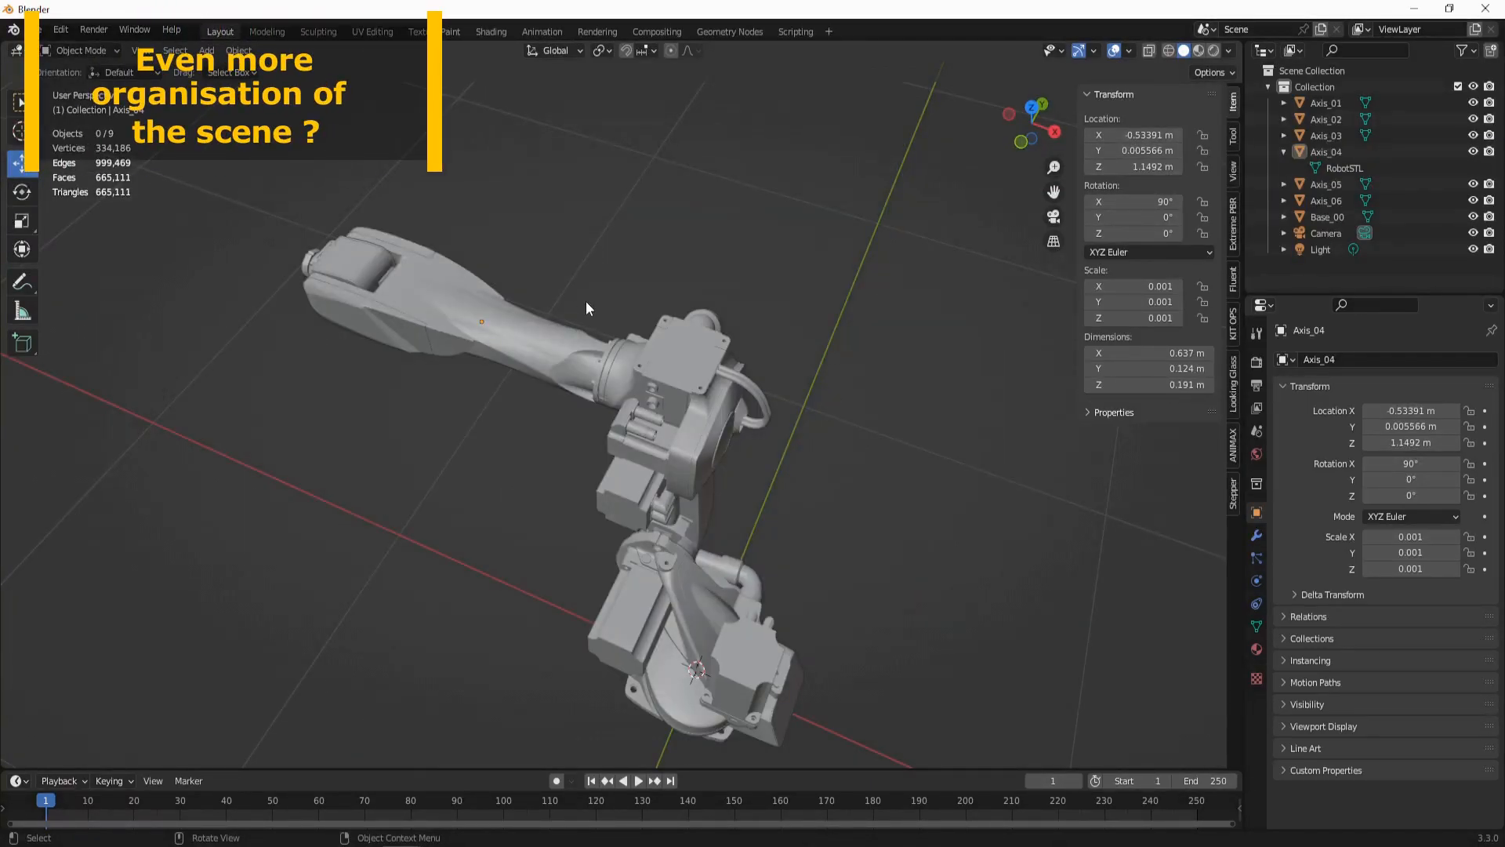
mouse_move(608, 530)
middle_down()
mouse_move(694, 501)
mouse_move(590, 510)
middle_up()
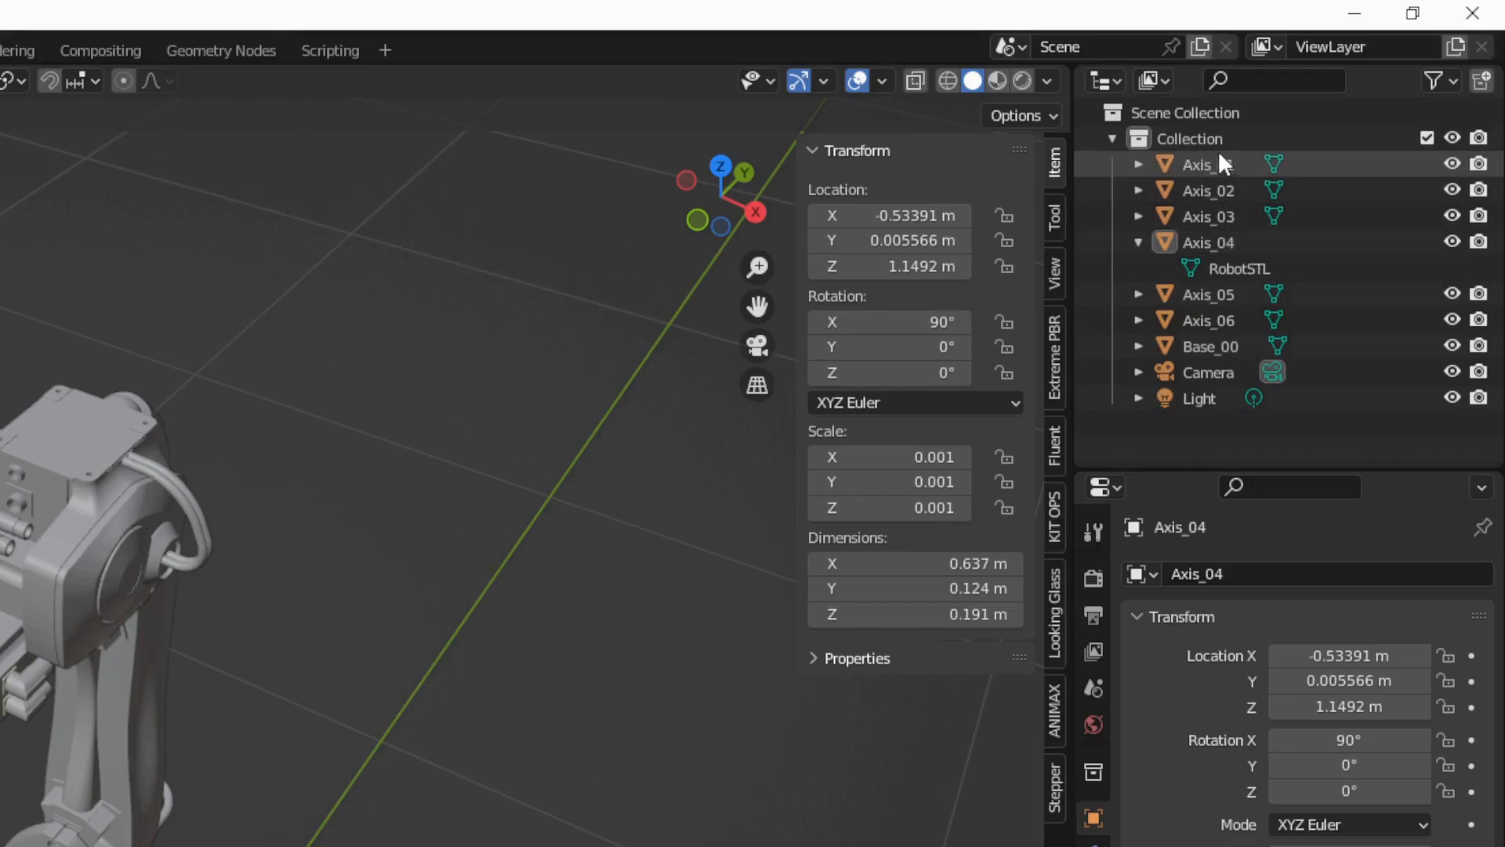
- Rename the existing scene collection holding all objects as Lights
click(1175, 138)
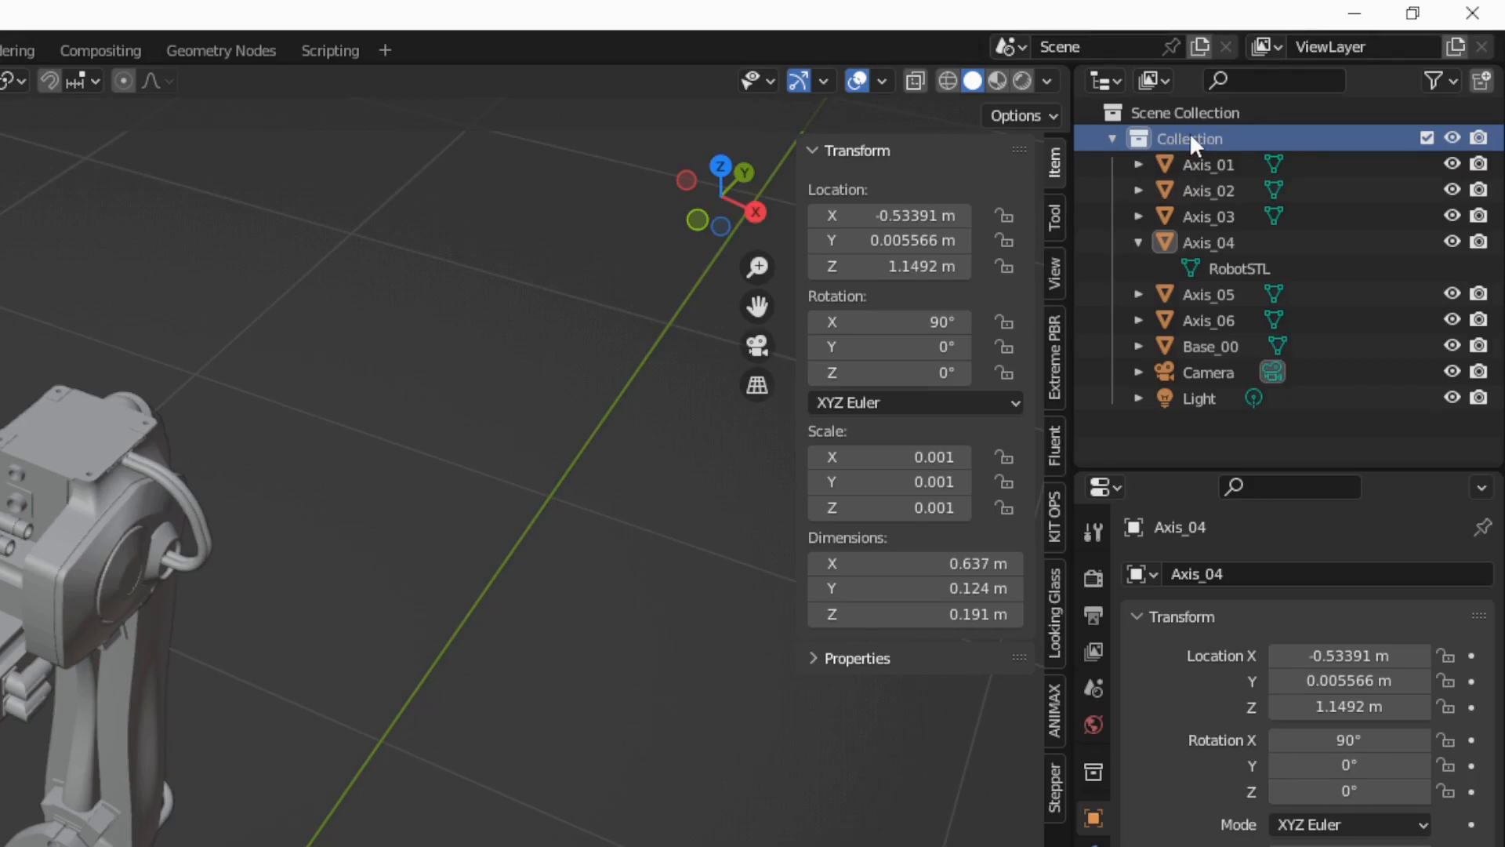
double_click(1190, 136)
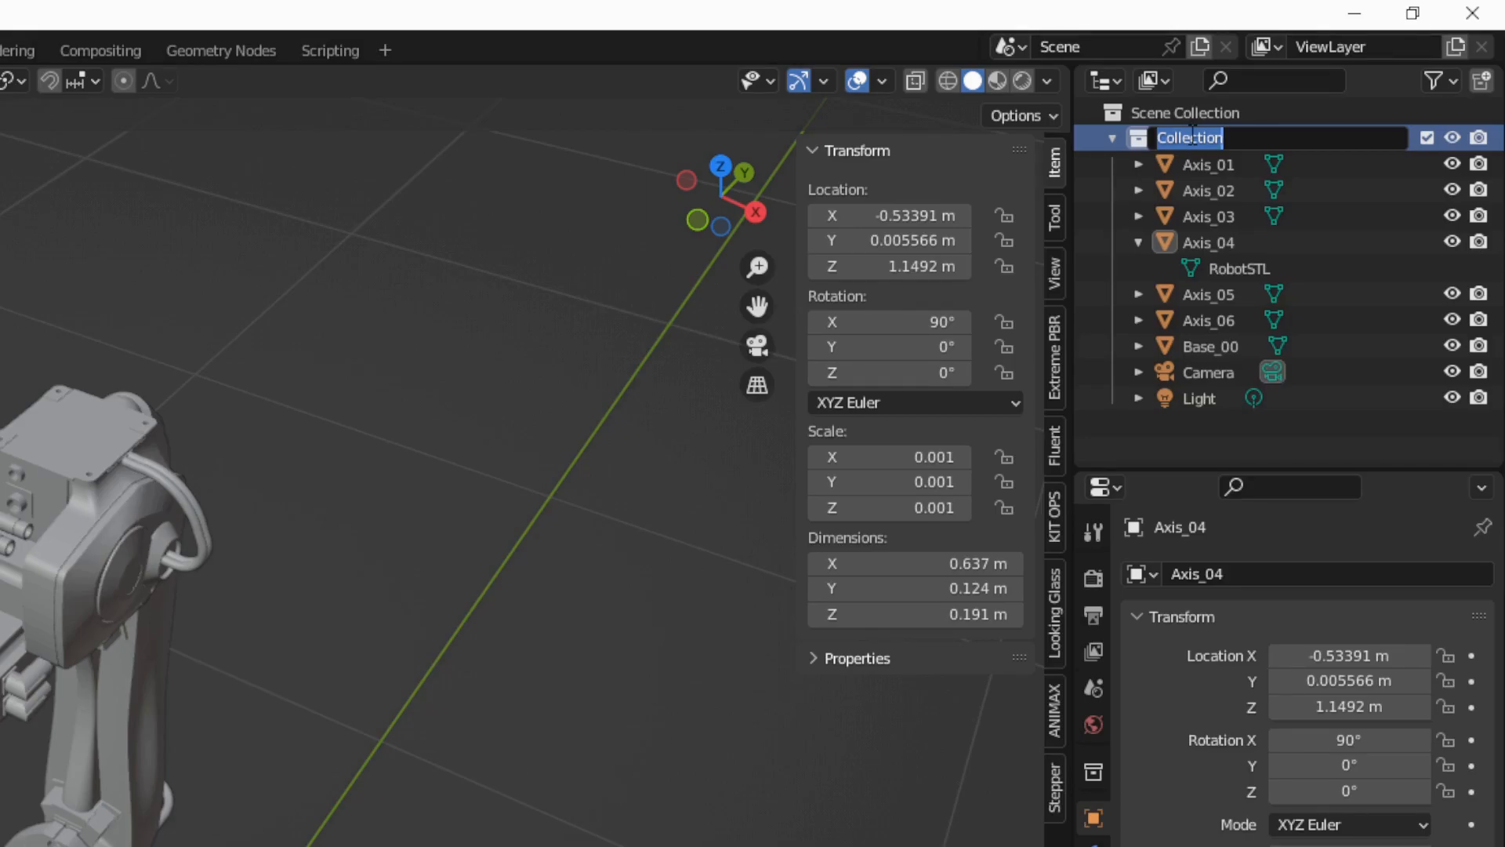
text(Lights)
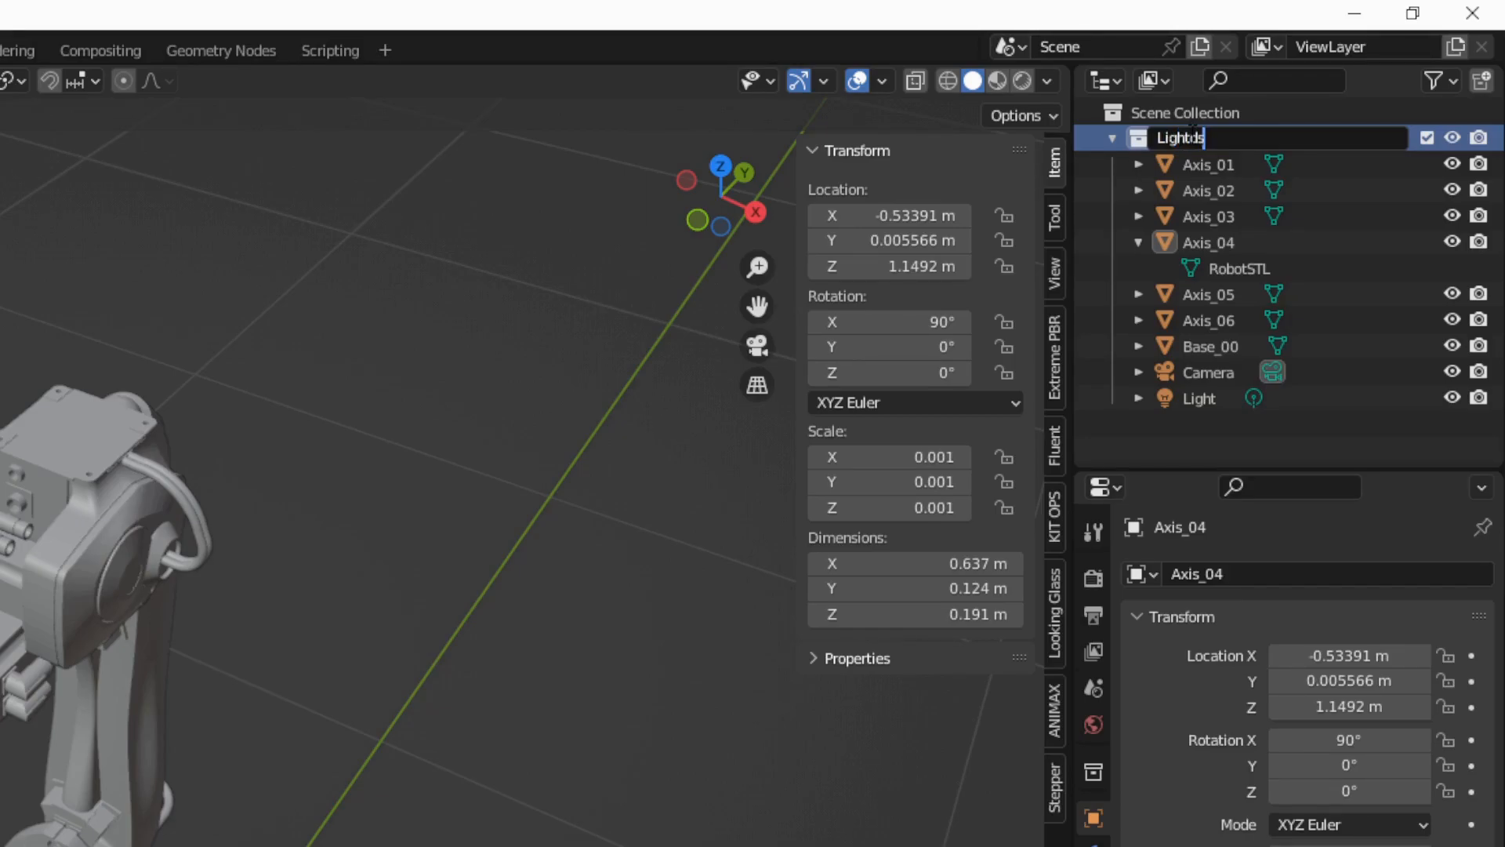
key(BackSpace)
text(d)
key(BackSpace)
text(s)
key(Return)
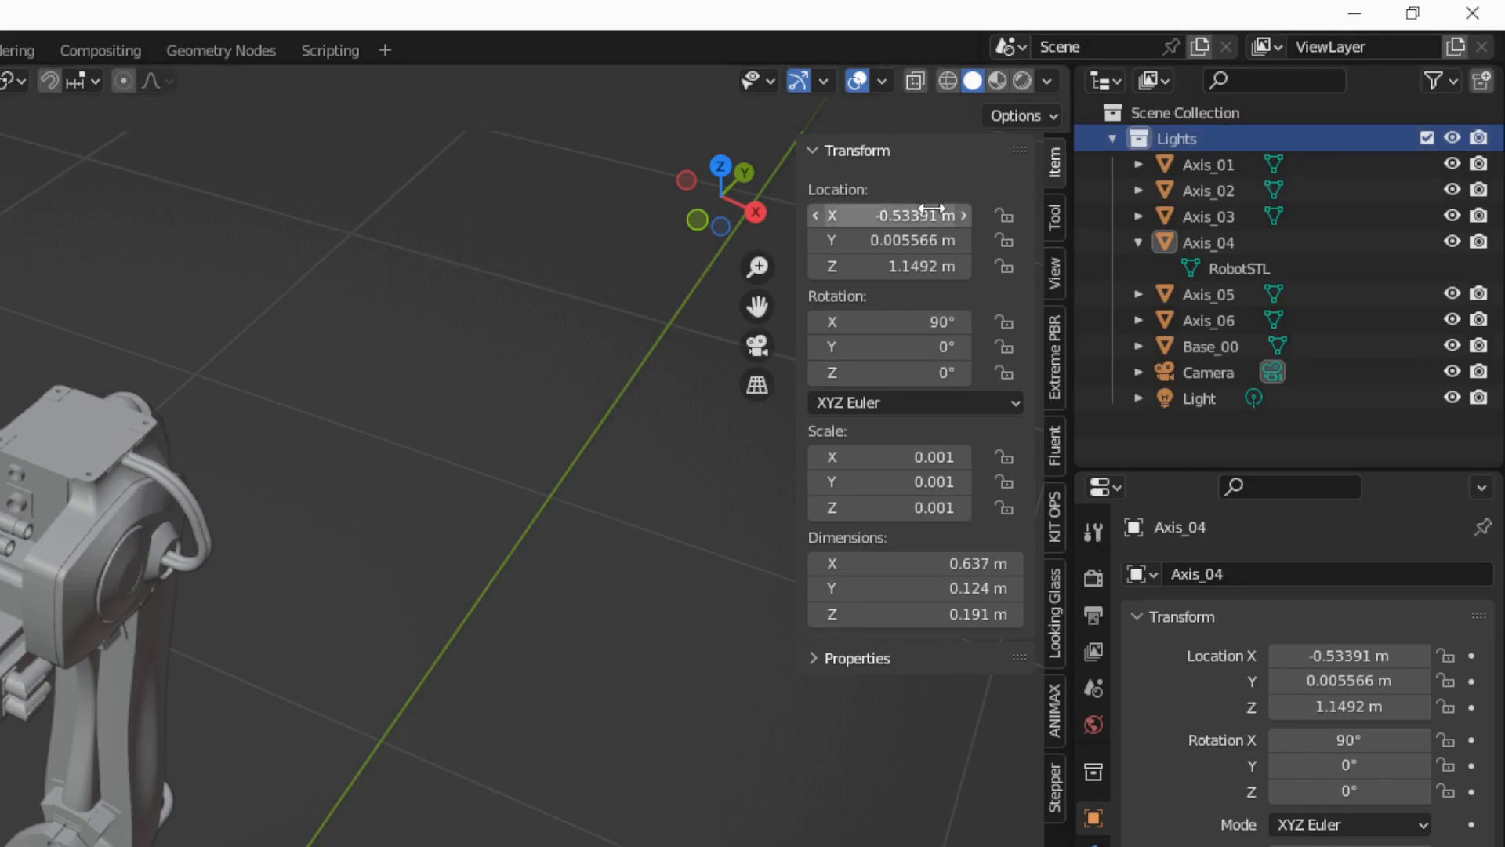
- Create a new collection directly under the Scene Collection and name it Robot
click(1176, 112)
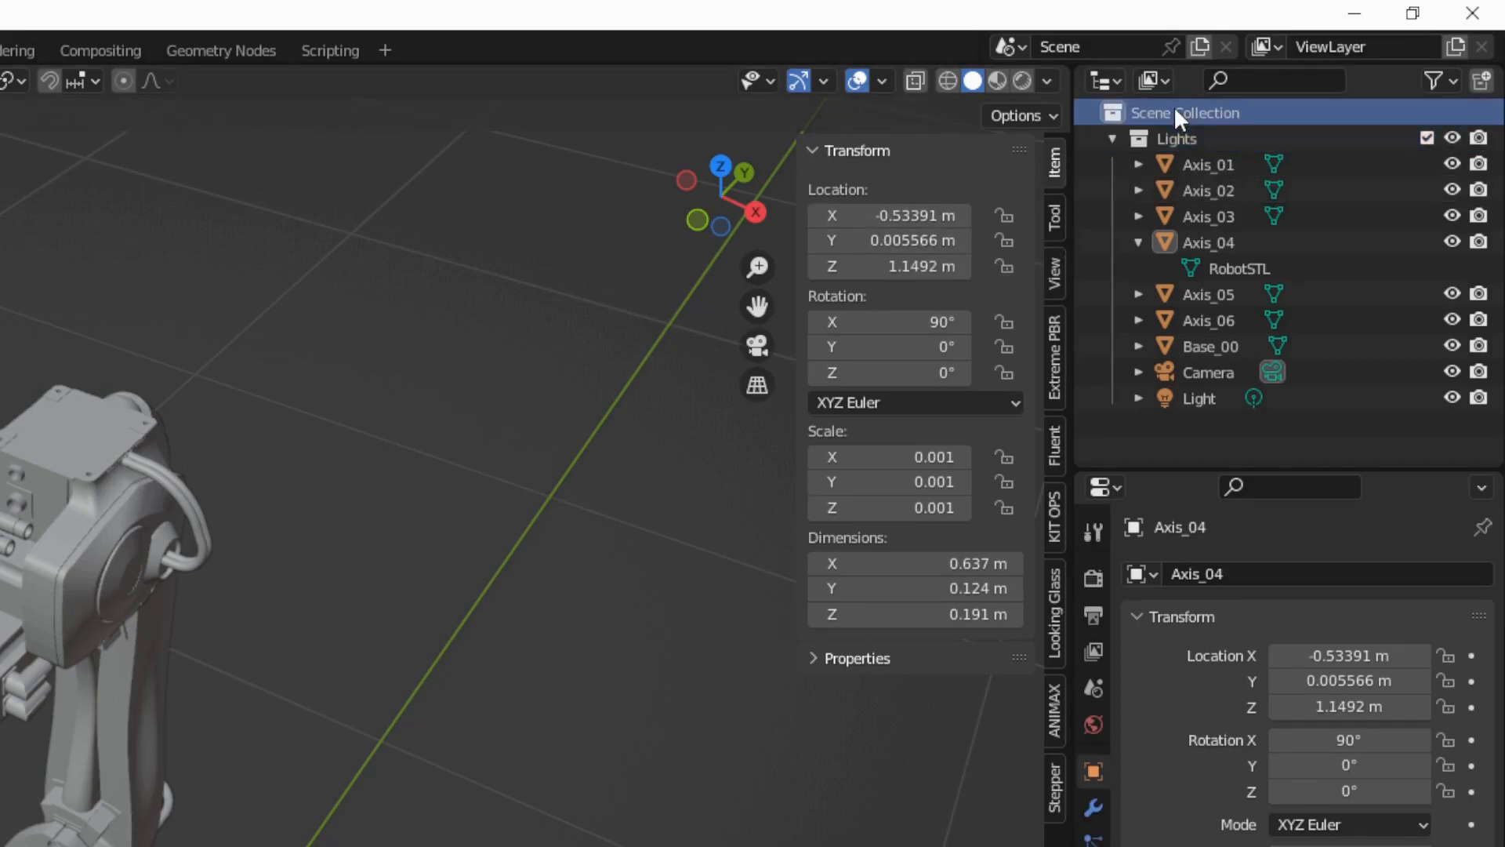
click(1482, 81)
double_click(1195, 424)
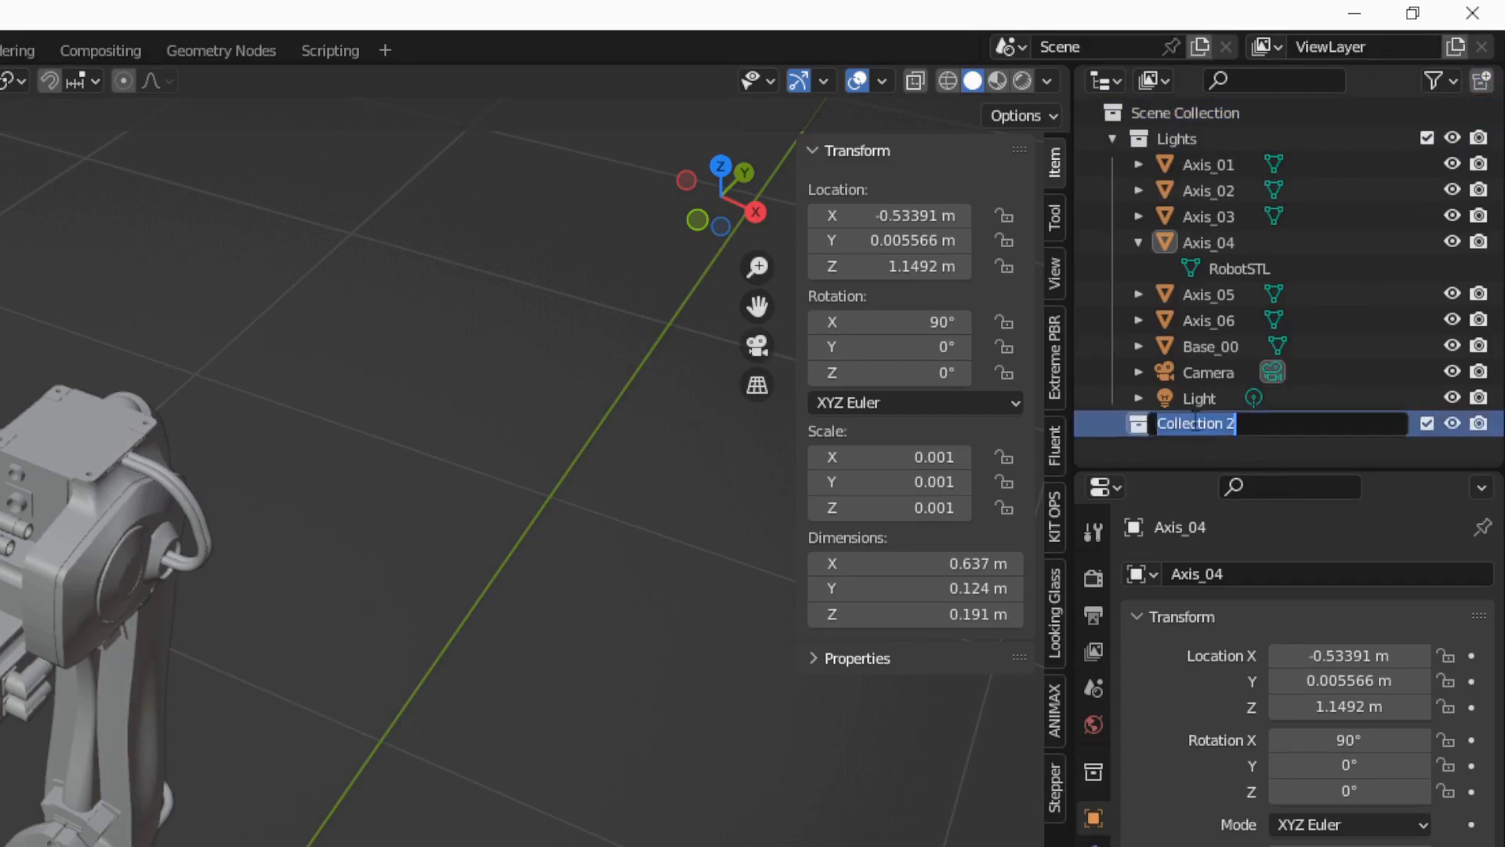
text(Robot)
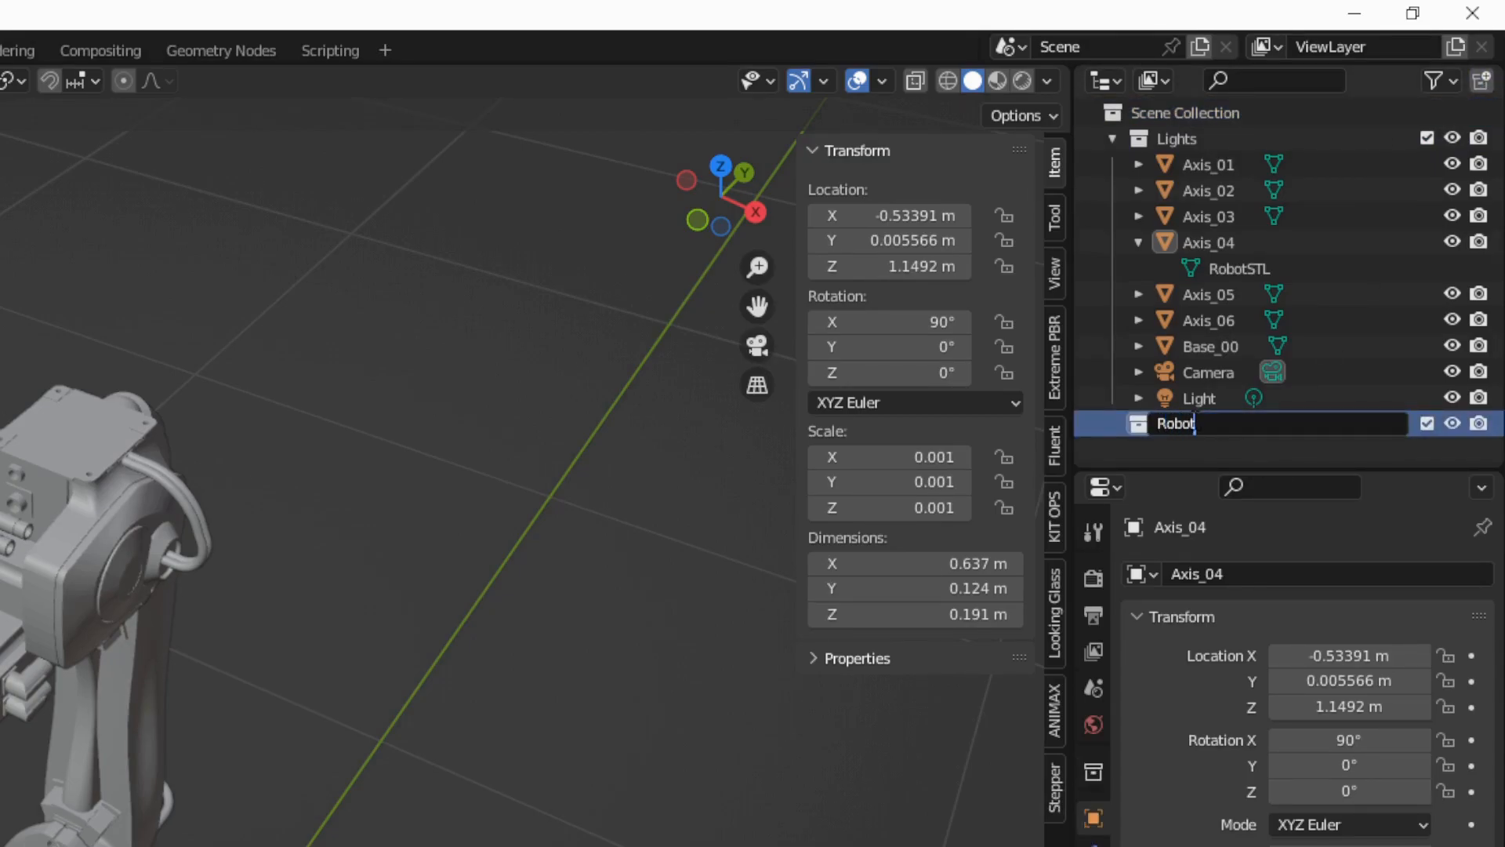
key(Return)
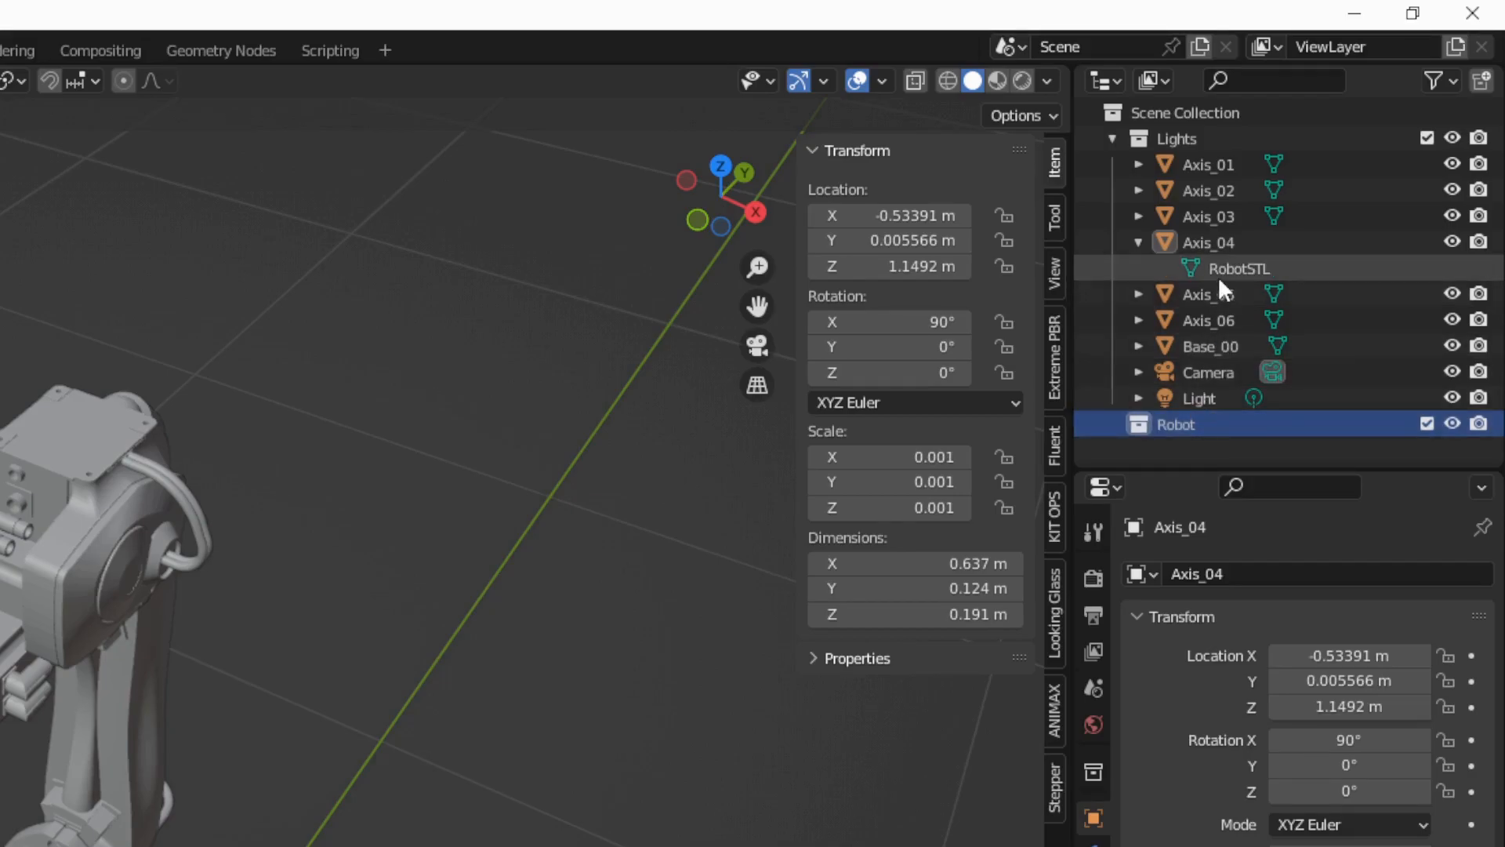
- Select Axis_01 through Axis_06 together with Base_00 and move them into the Robot collection
click(1198, 168)
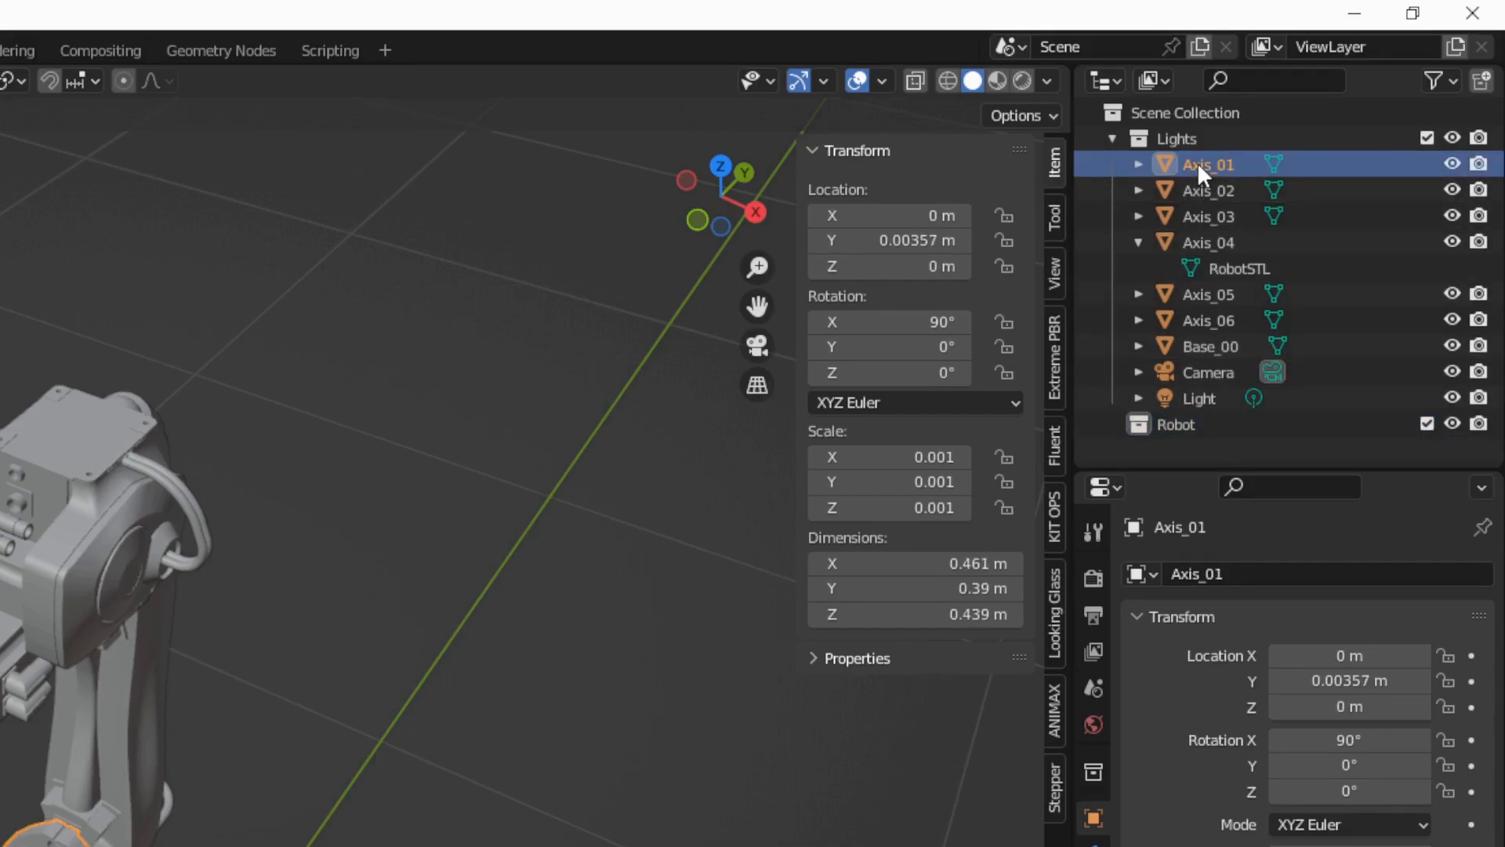
ctrl+click(1200, 190)
ctrl+click(1198, 214)
ctrl+click(1198, 237)
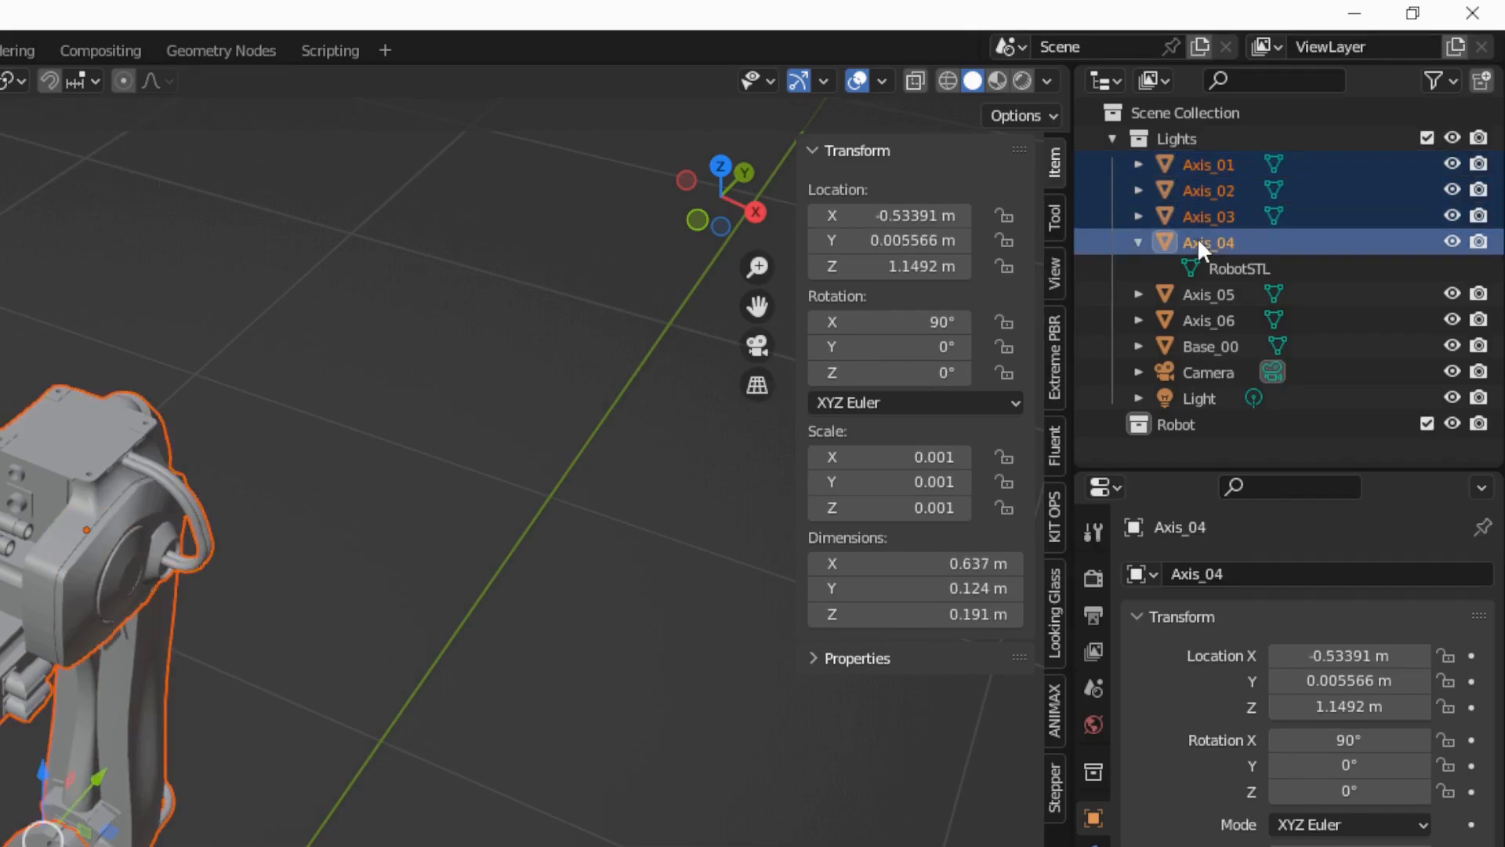
ctrl+click(1195, 289)
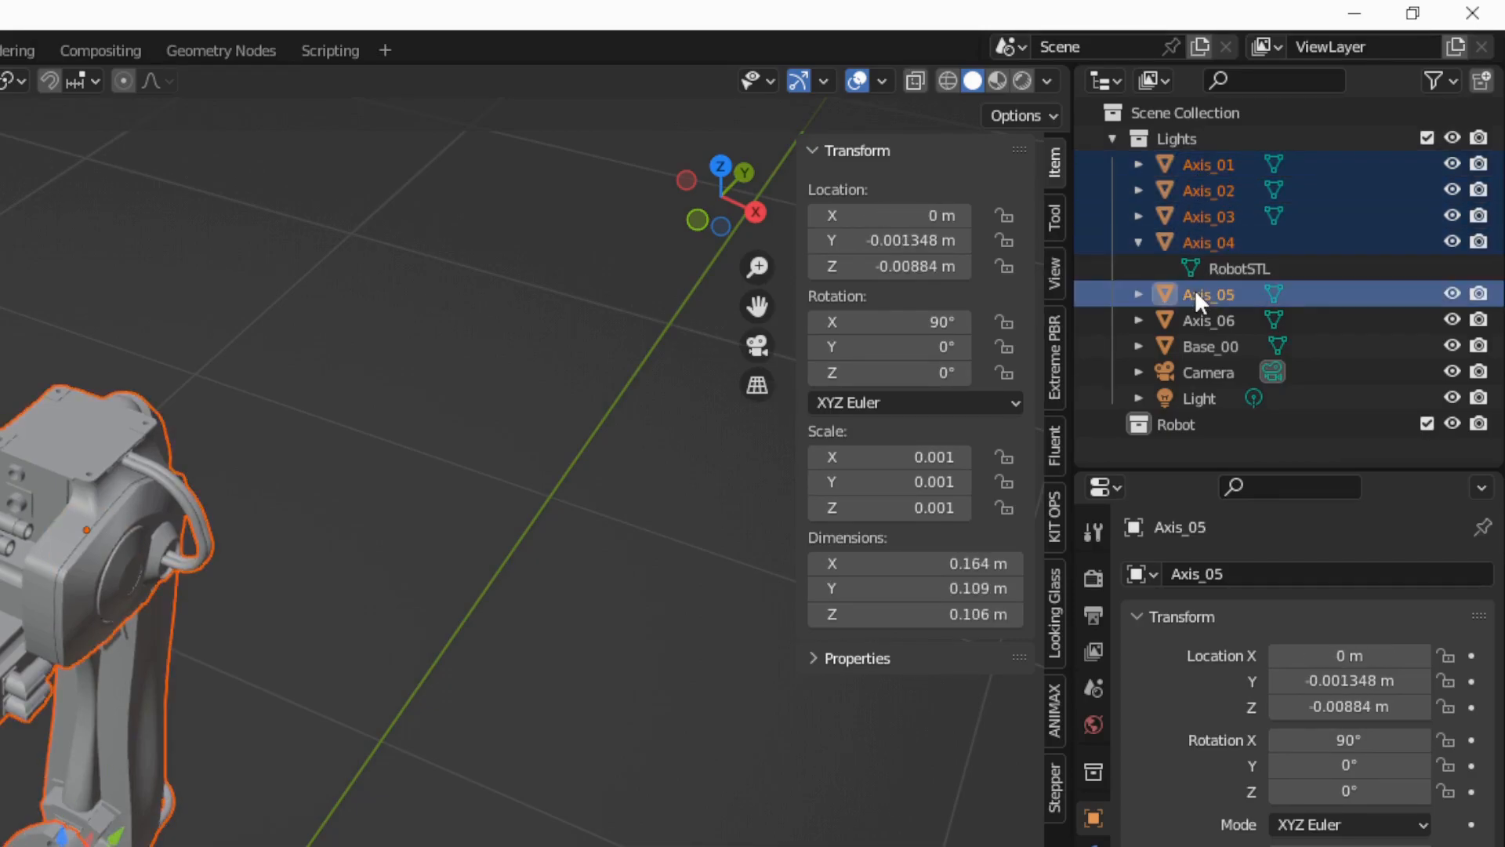
ctrl+click(1193, 317)
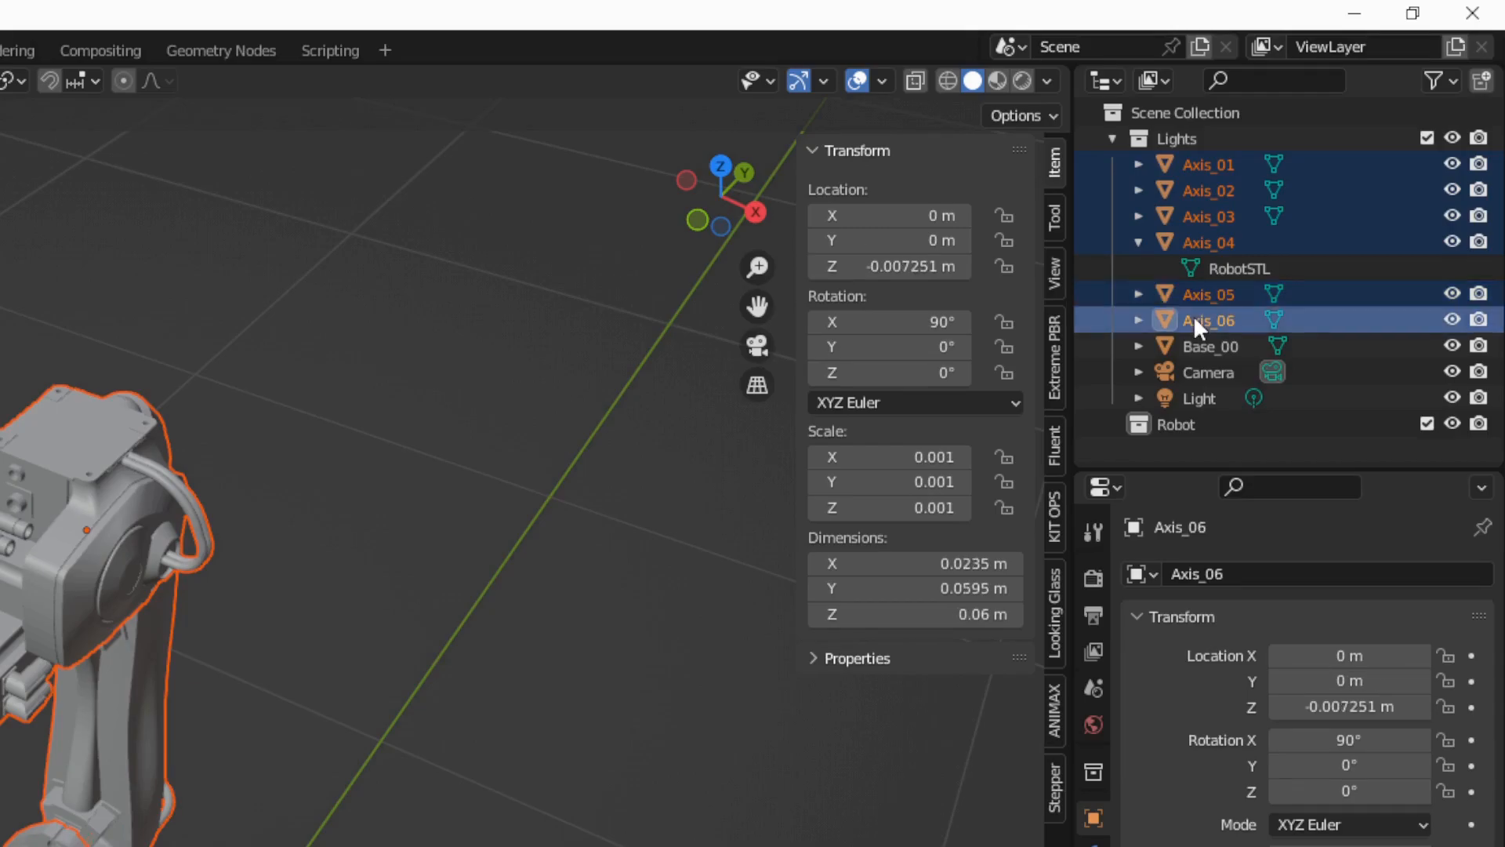
ctrl+click(1192, 343)
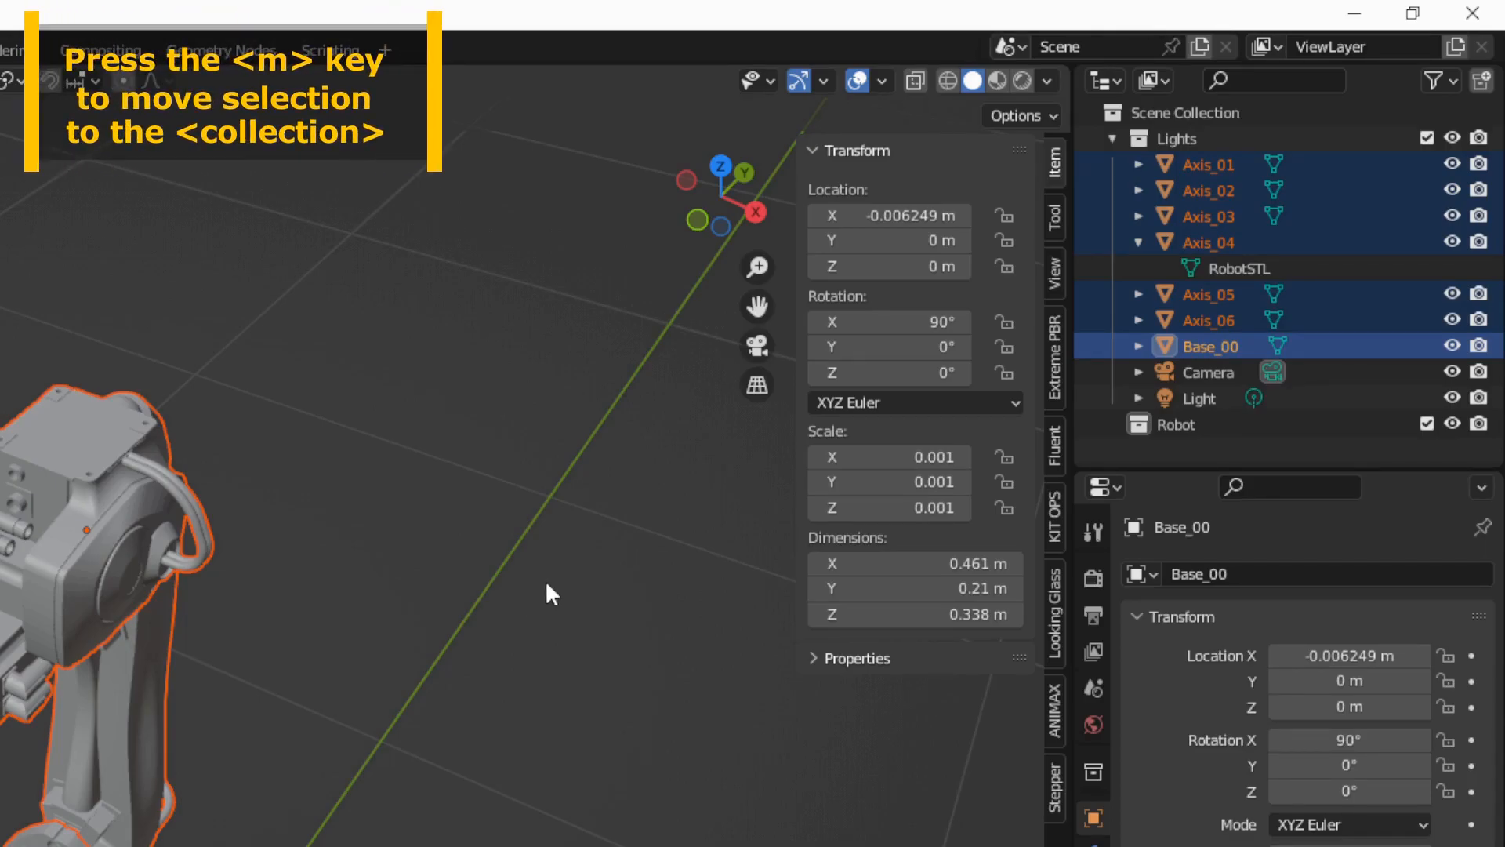
key(m)
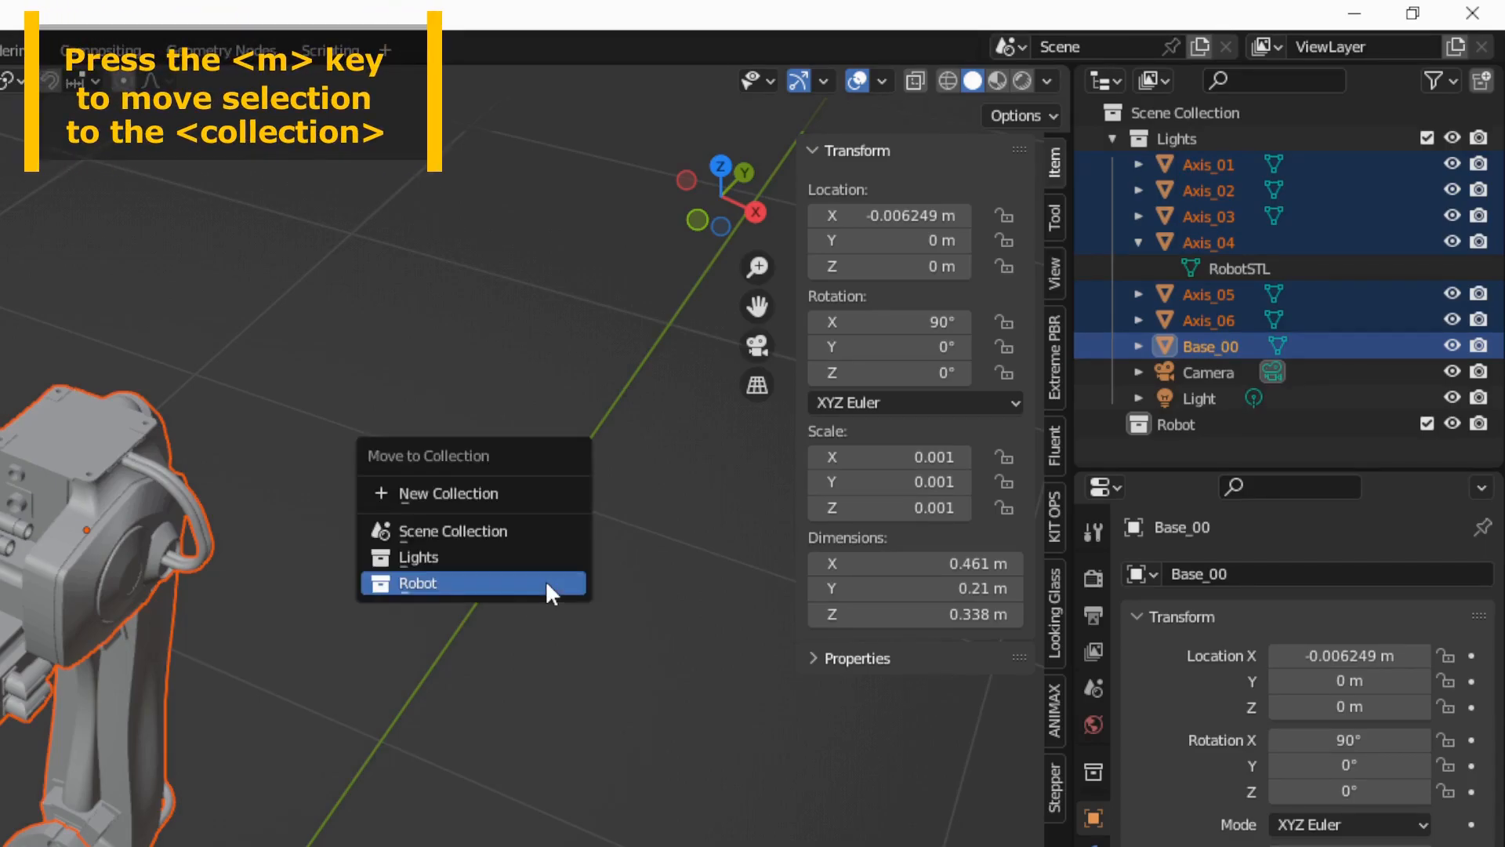
click(449, 582)
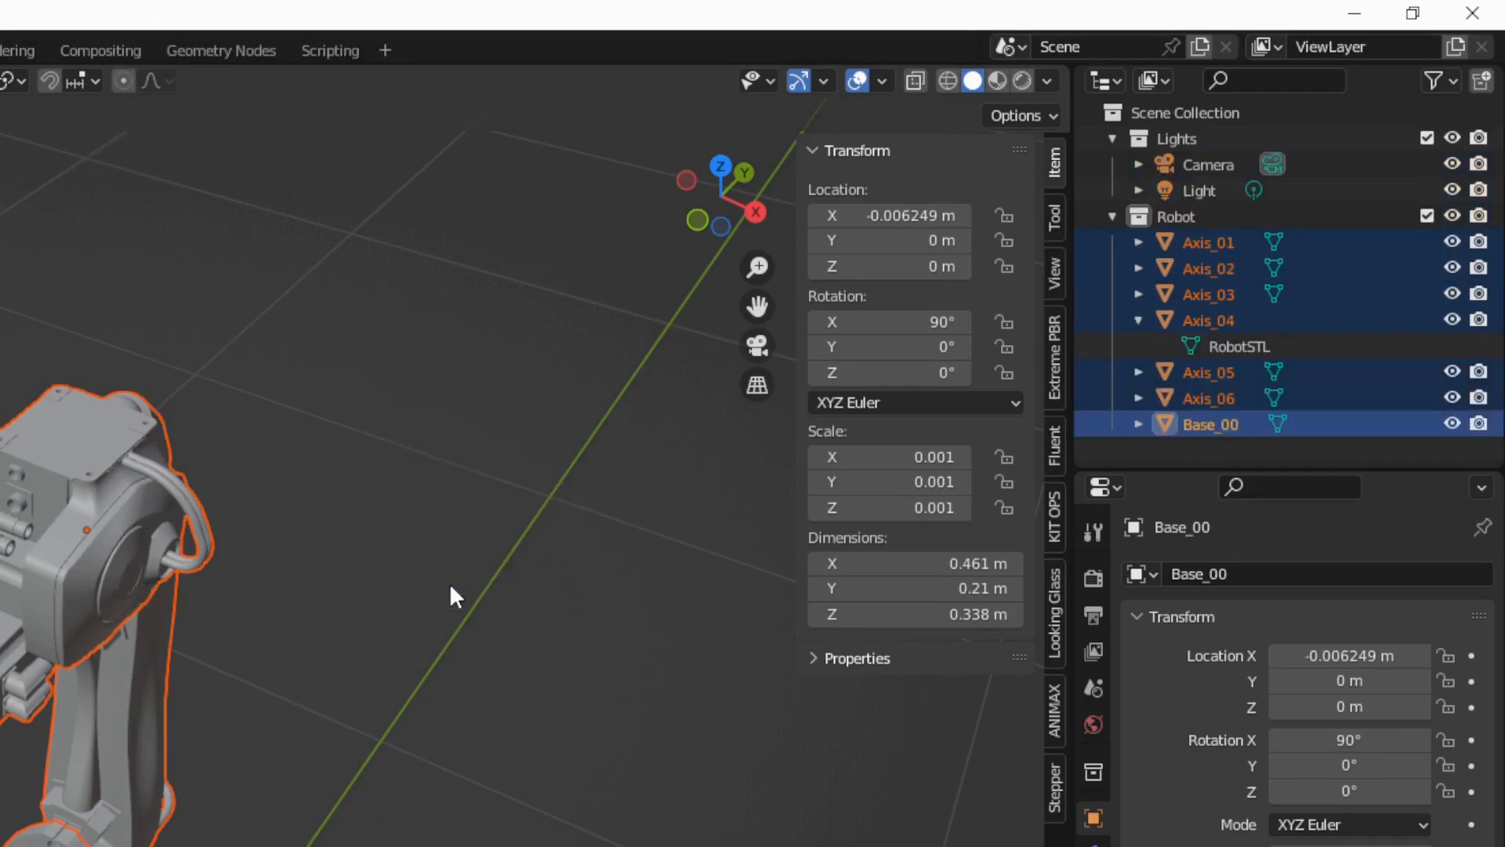
- Collapse the Lights and Robot collections in the scene hierarchy
click(1109, 138)
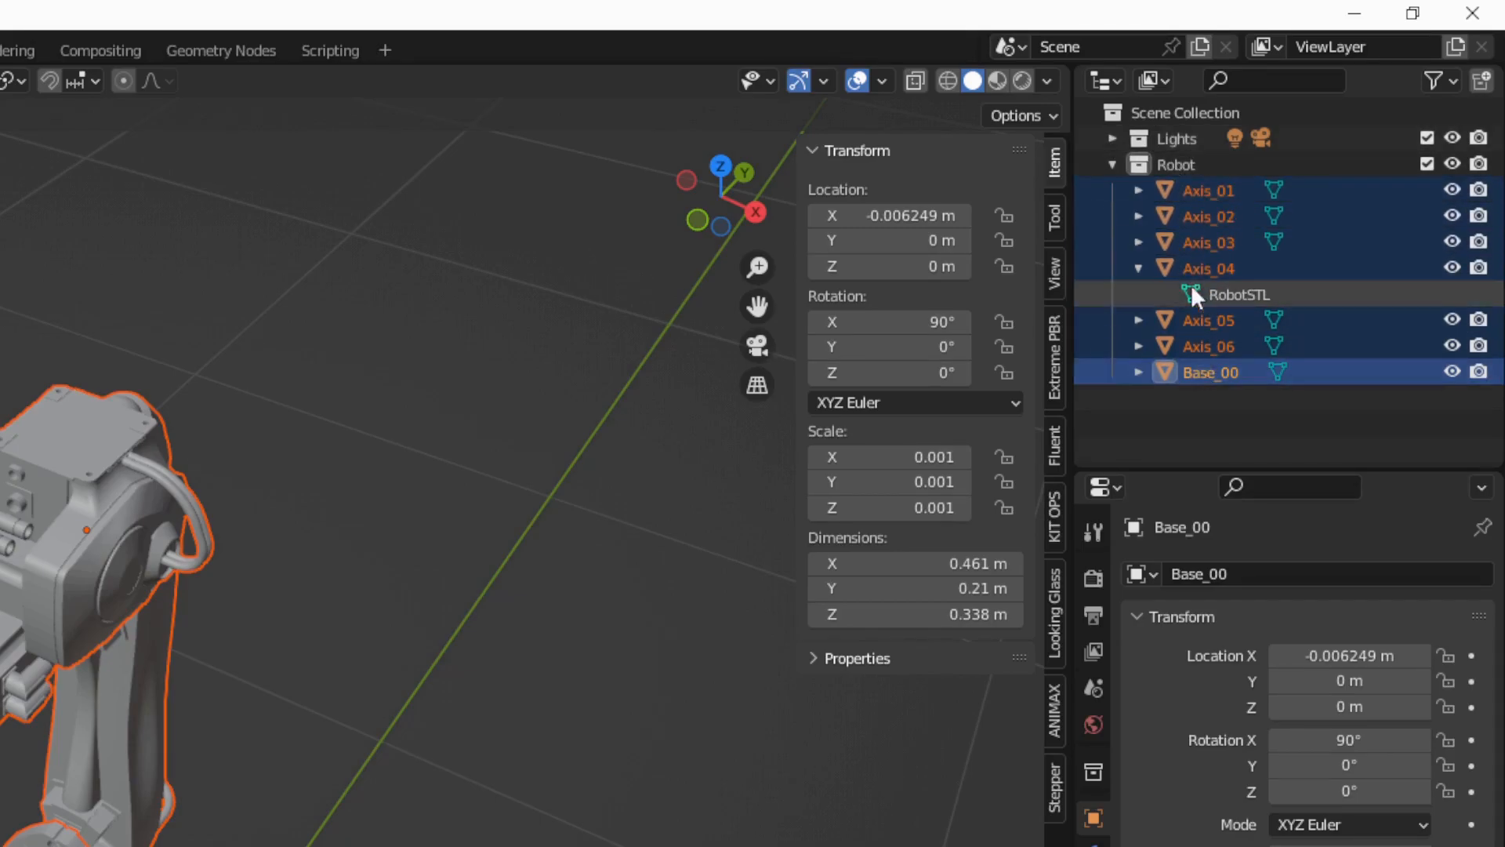
click(1111, 160)
middle_drag(482, 394, 285, 473)
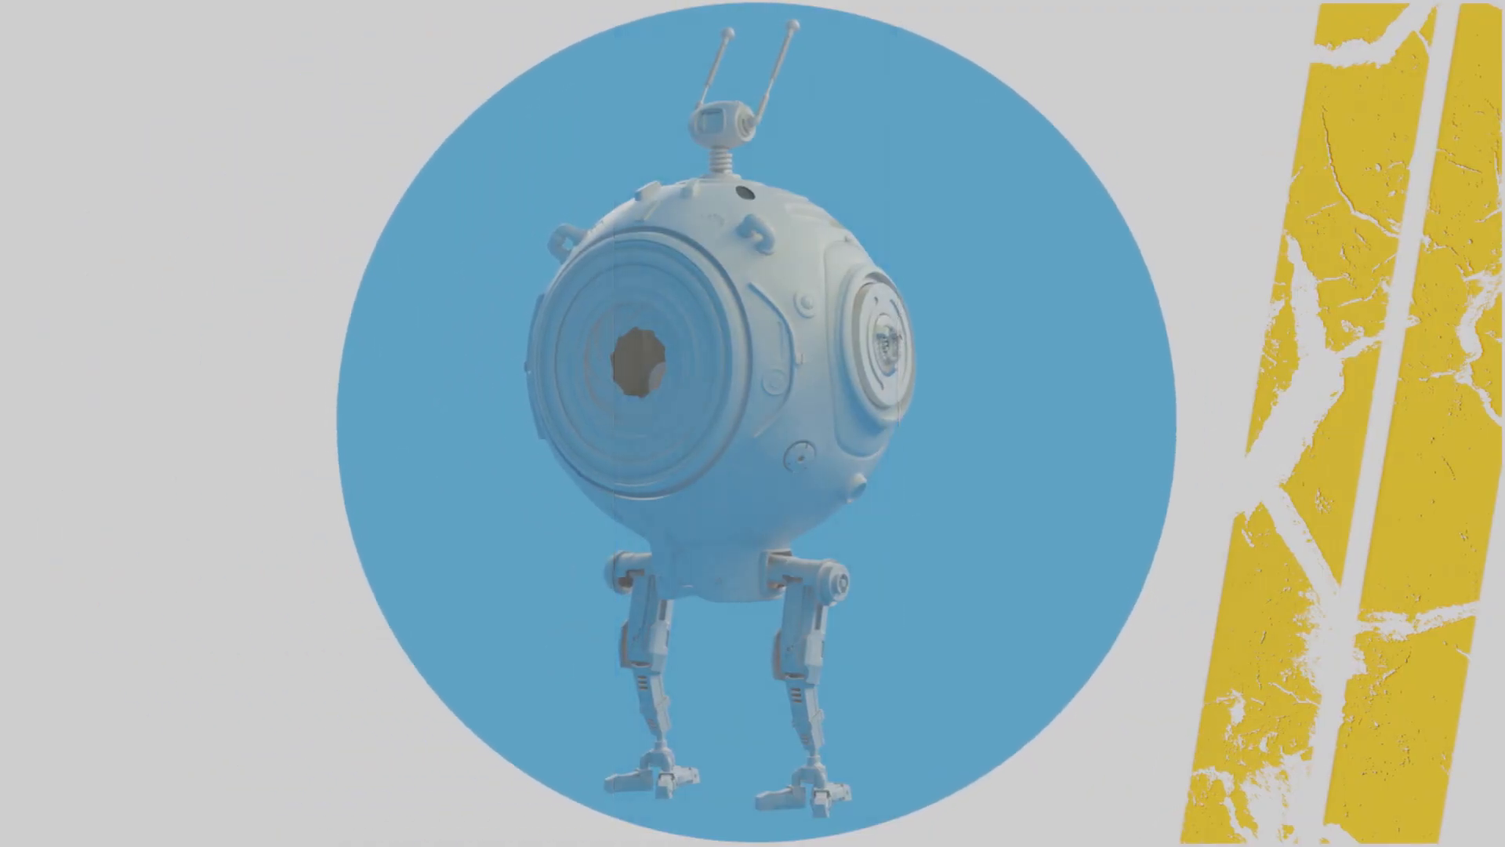